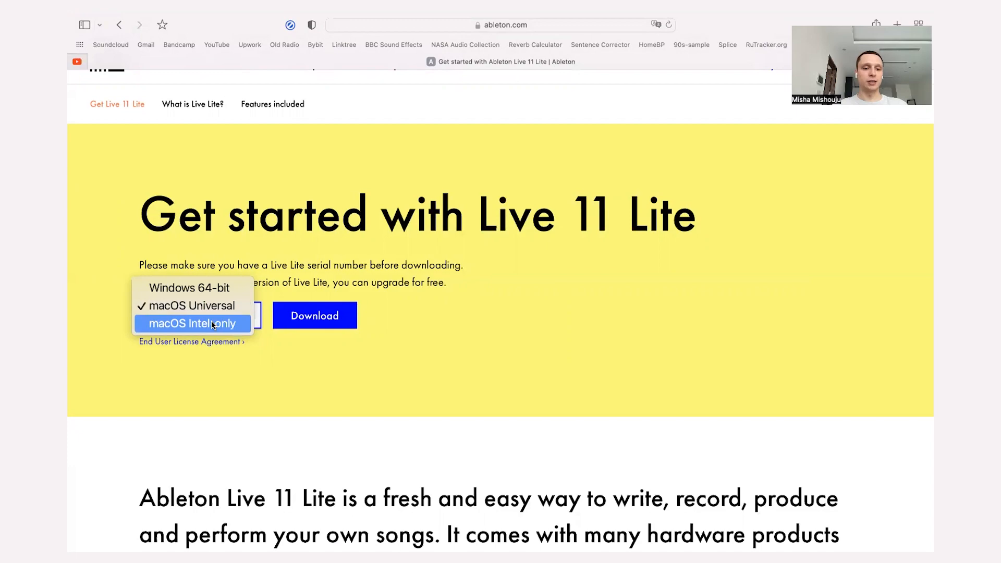
# Start the download of Live 11 Lite from the Ableton website.
pyautogui.click(291, 320)
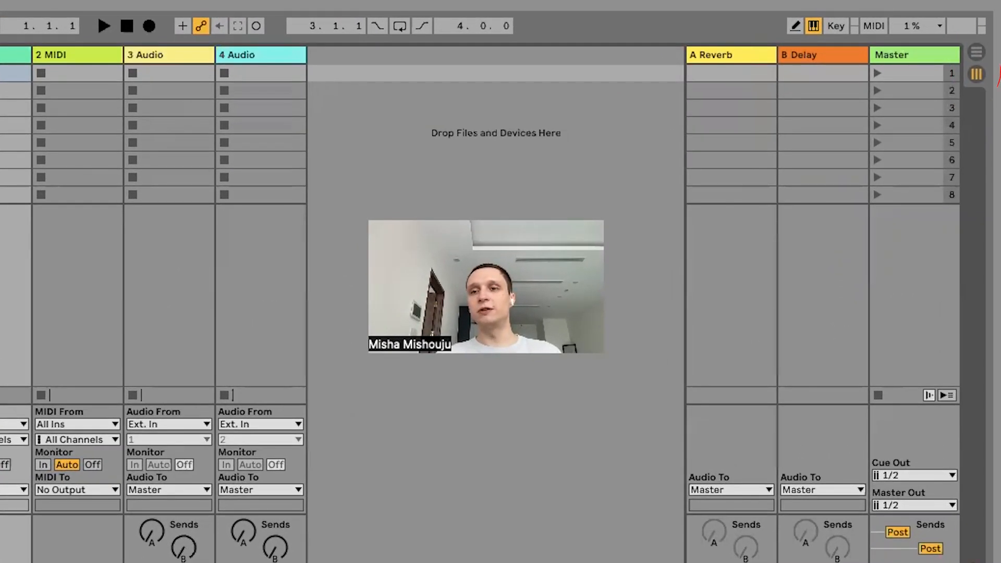
# Switch to Arrangement View to look at it and return to Session View.
pyautogui.press('Tab')
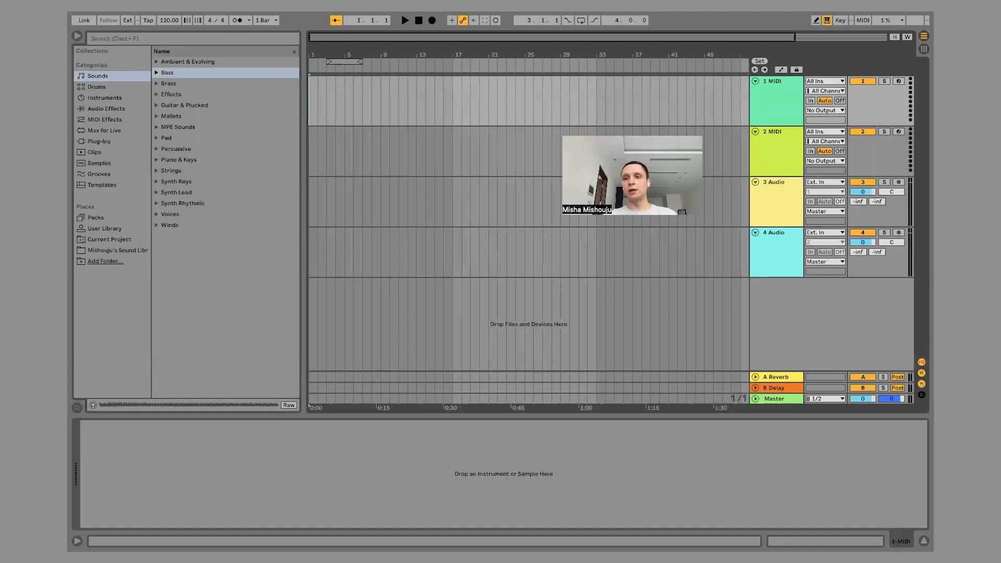
pyautogui.press('Tab')
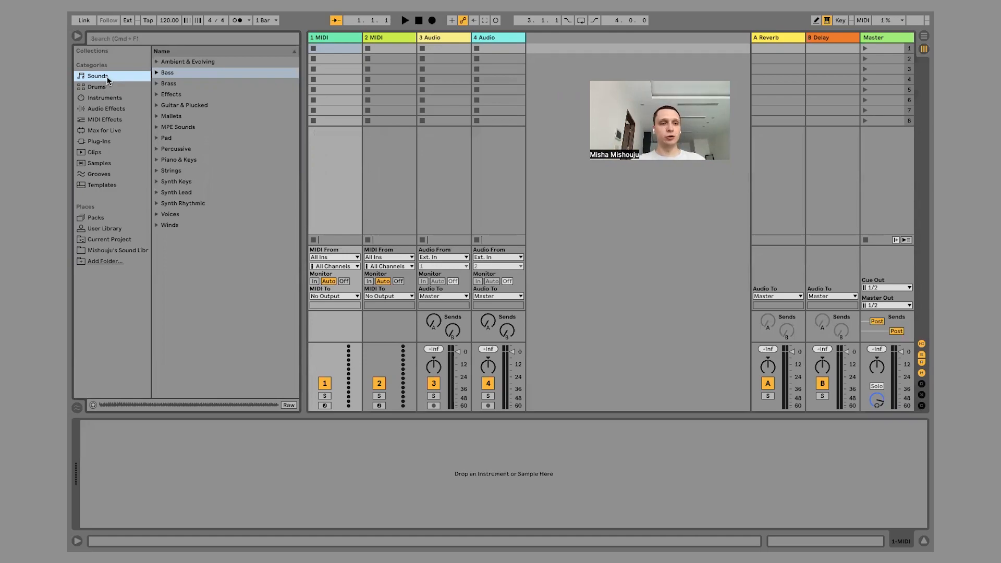
# Look through the Drums category and the Ambient & Evolving presets in the Sounds category.
pyautogui.click(101, 87)
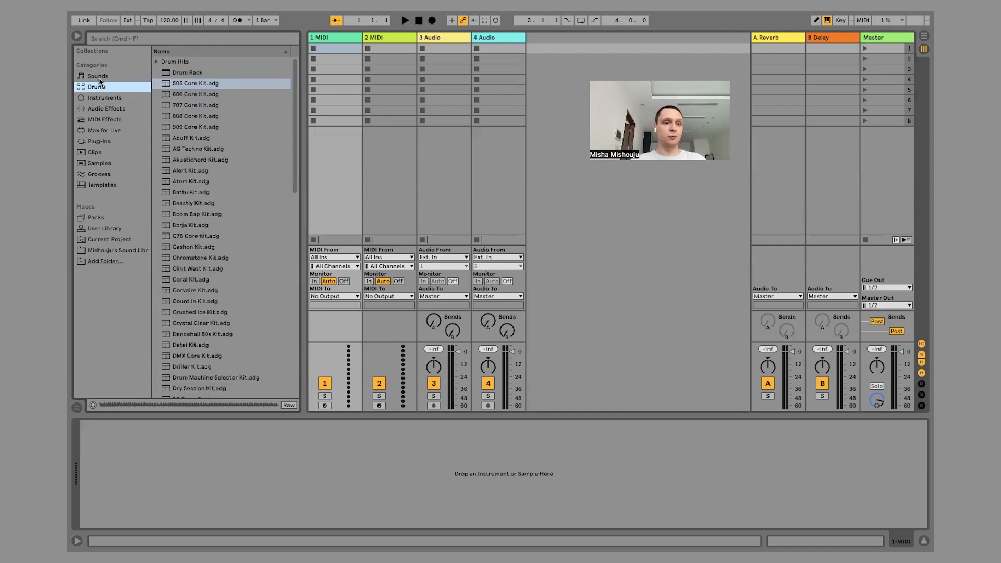
pyautogui.click(99, 78)
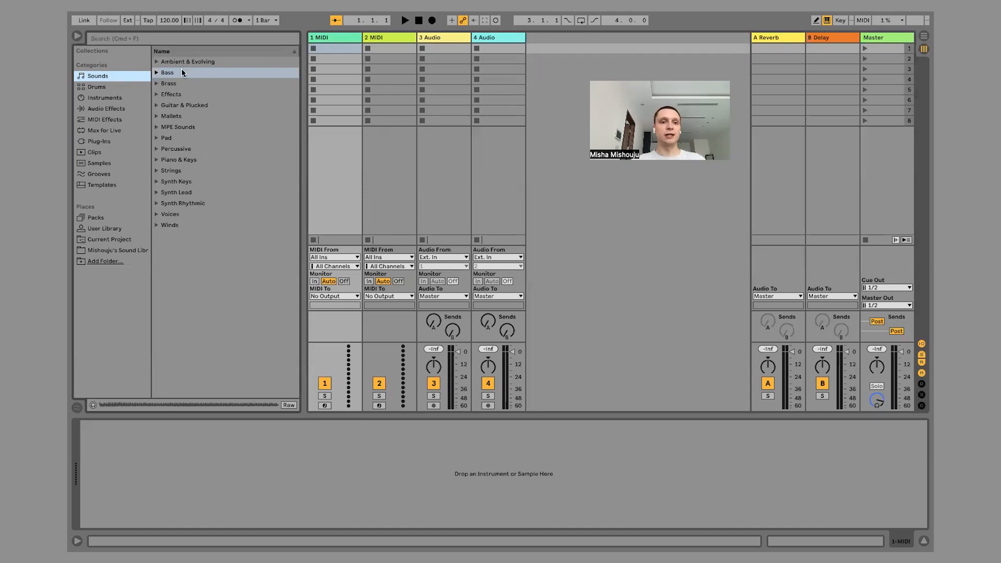
pyautogui.click(158, 63)
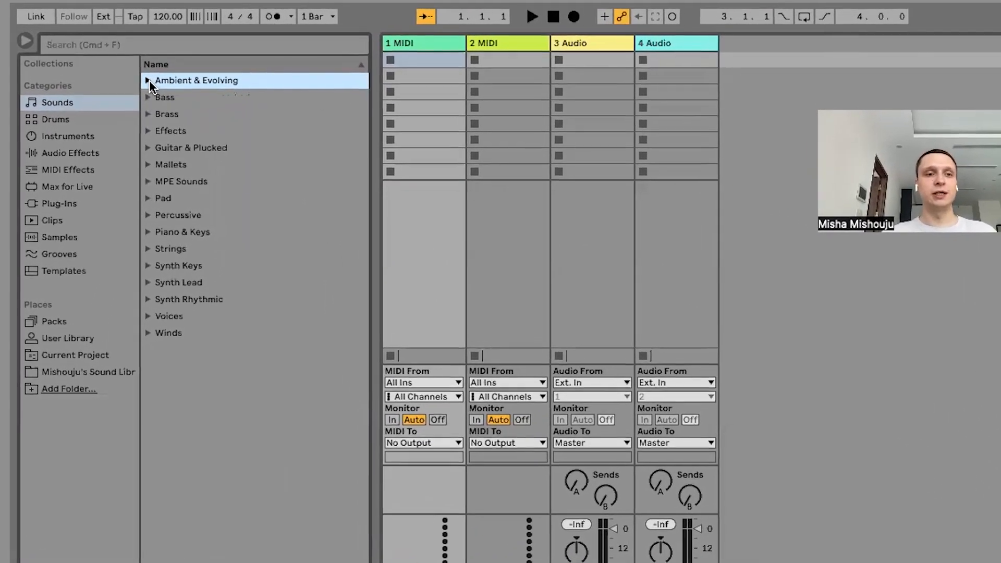
pyautogui.click(150, 77)
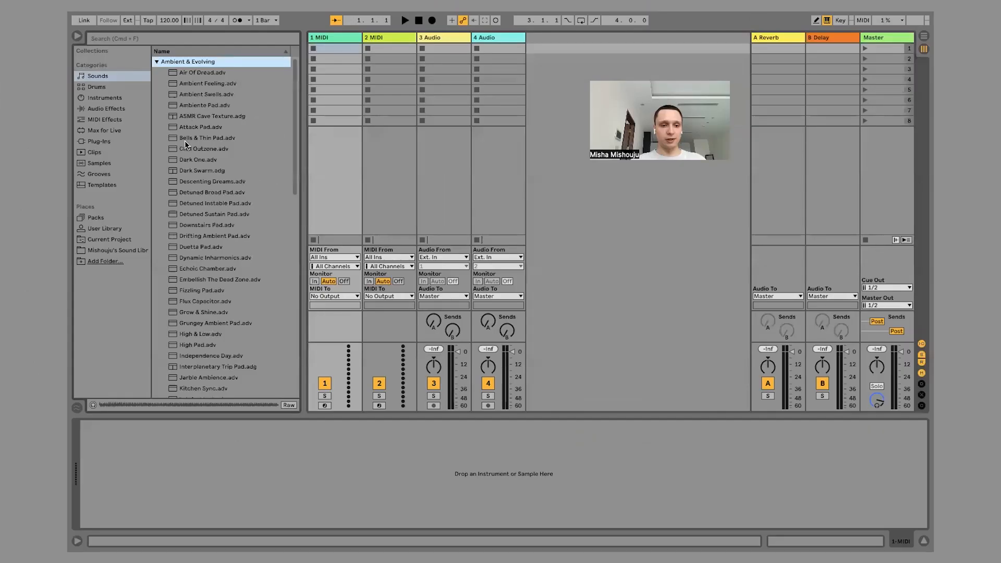
pyautogui.scroll(-15, 193, 215)
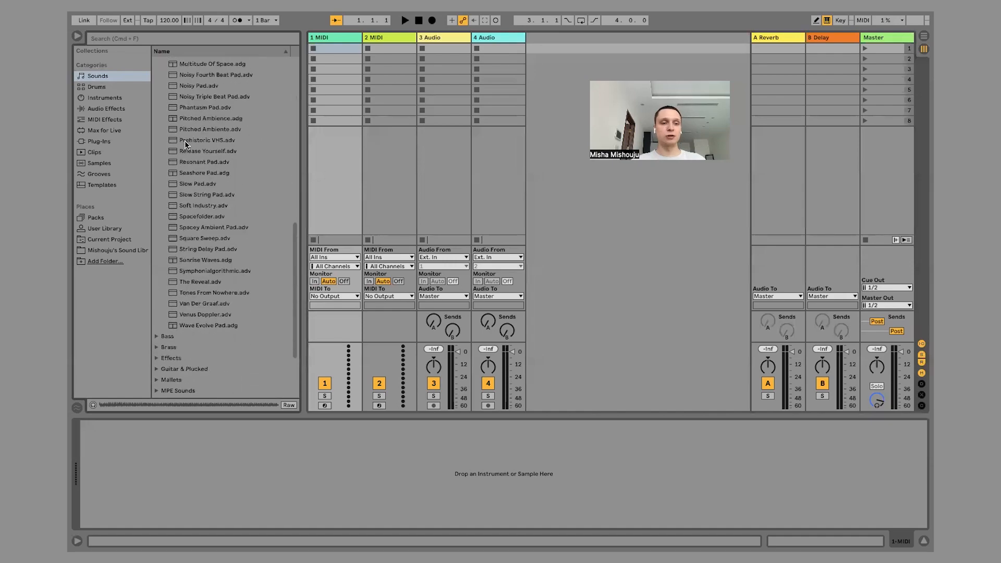
pyautogui.scroll(10, 184, 139)
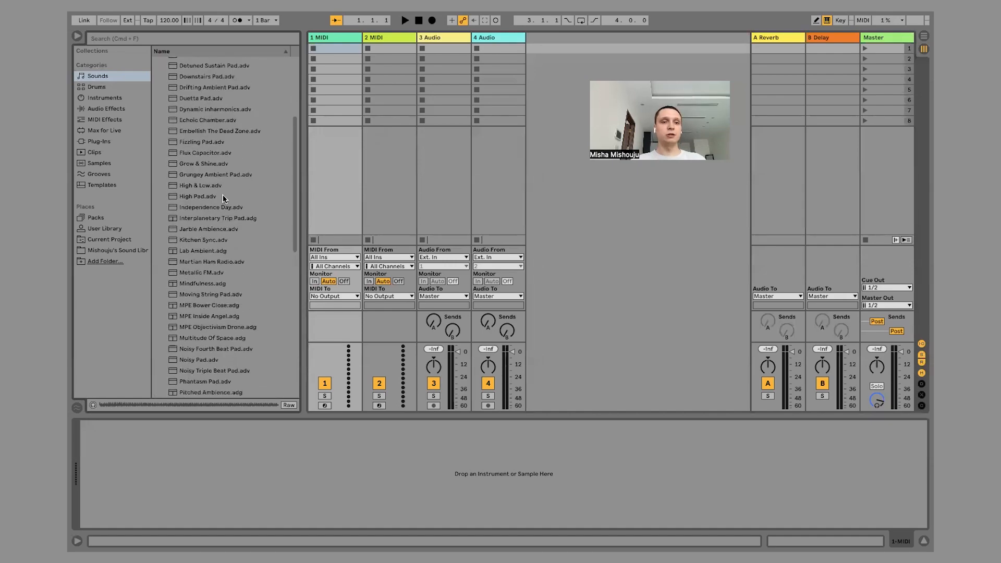
pyautogui.scroll(6, 223, 230)
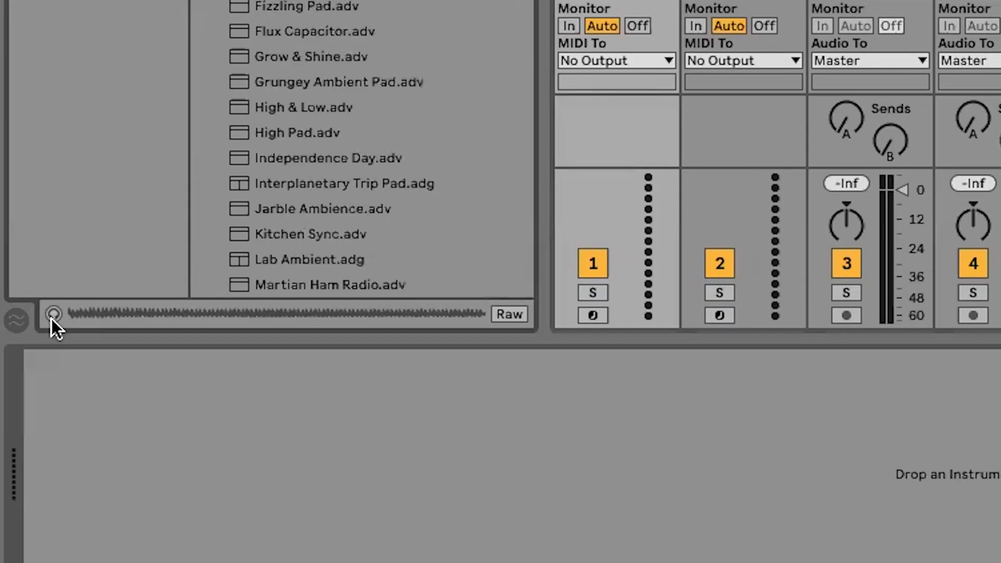
# Turn on browser preview and listen to Air Of Dread, ASMR Cave Texture and Detuned Sustain Pad.
pyautogui.click(53, 316)
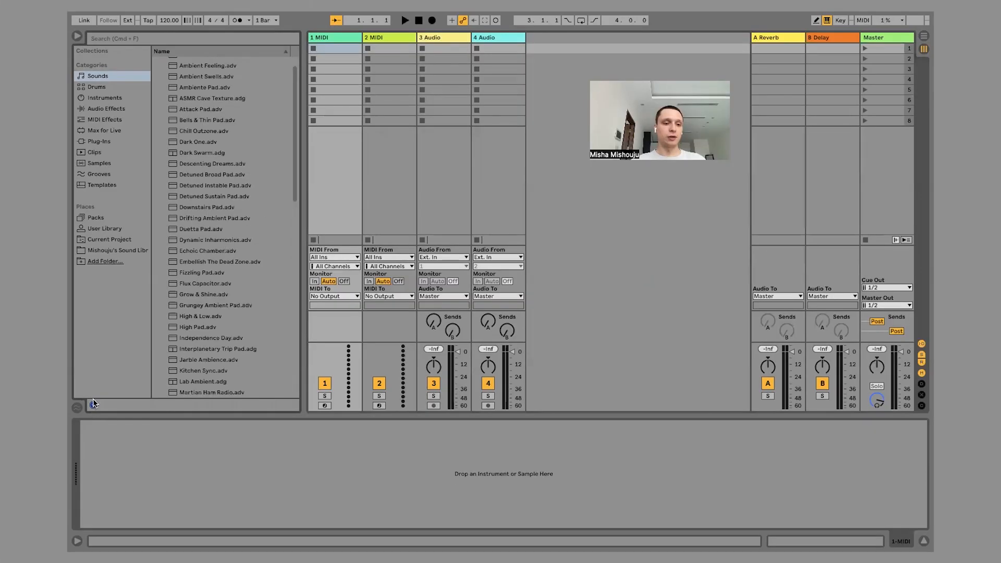
pyautogui.scroll(2, 243, 112)
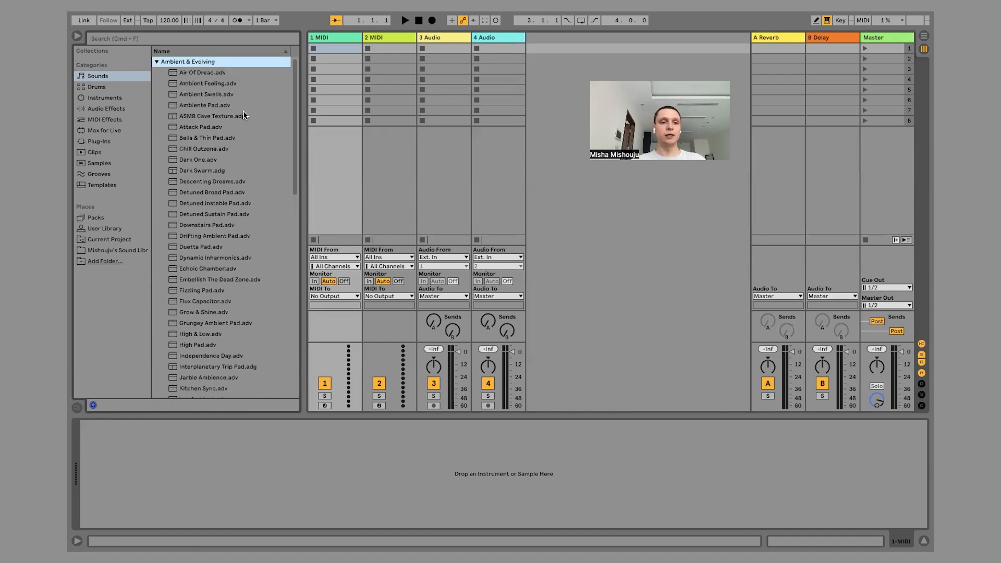
pyautogui.click(195, 75)
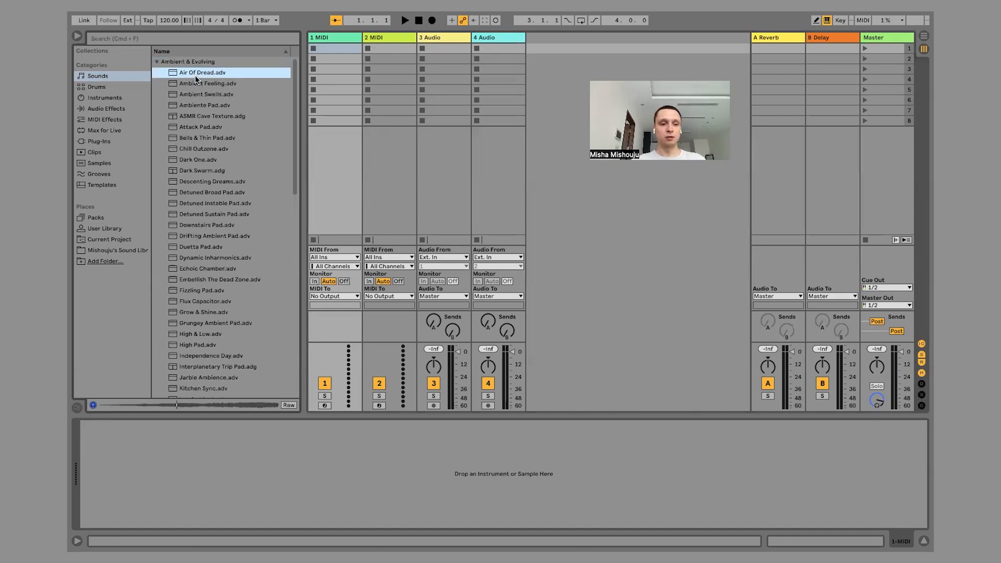
pyautogui.click(205, 118)
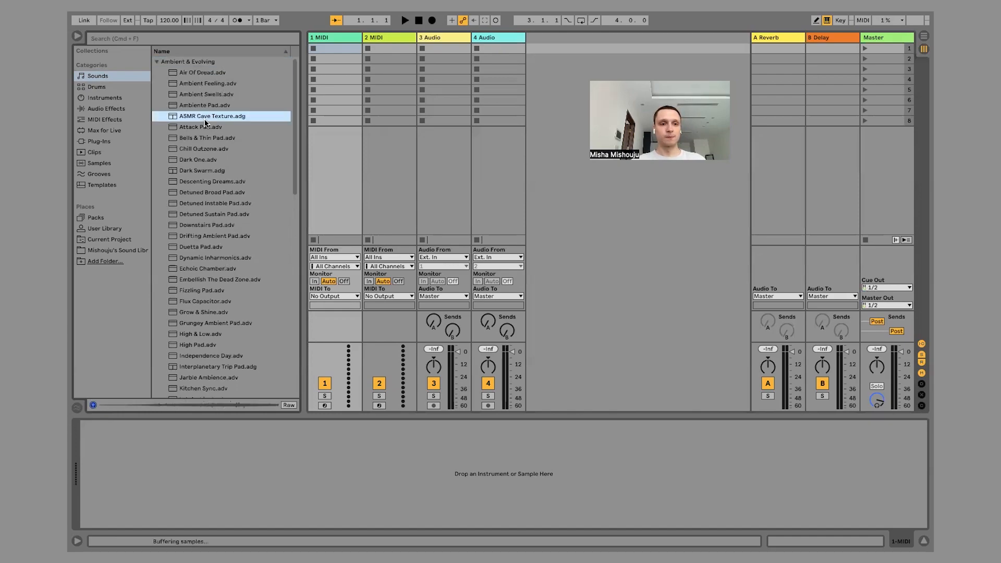
pyautogui.click(197, 215)
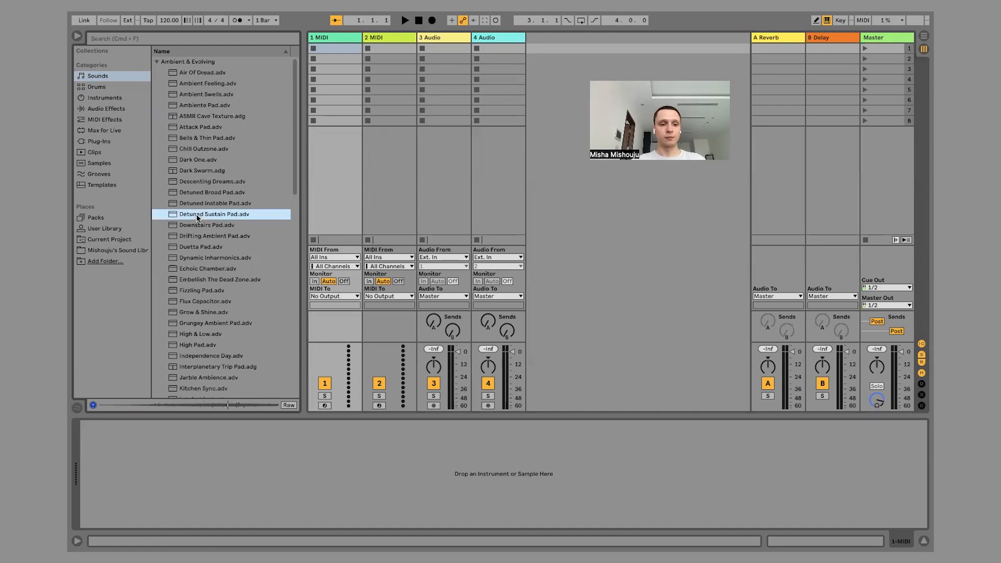
# Collapse Ambient & Evolving and preview 12 String Chorus Guitar, Banjorific and Basic Guzheng from the Guitar & Plucked folder.
pyautogui.click(158, 63)
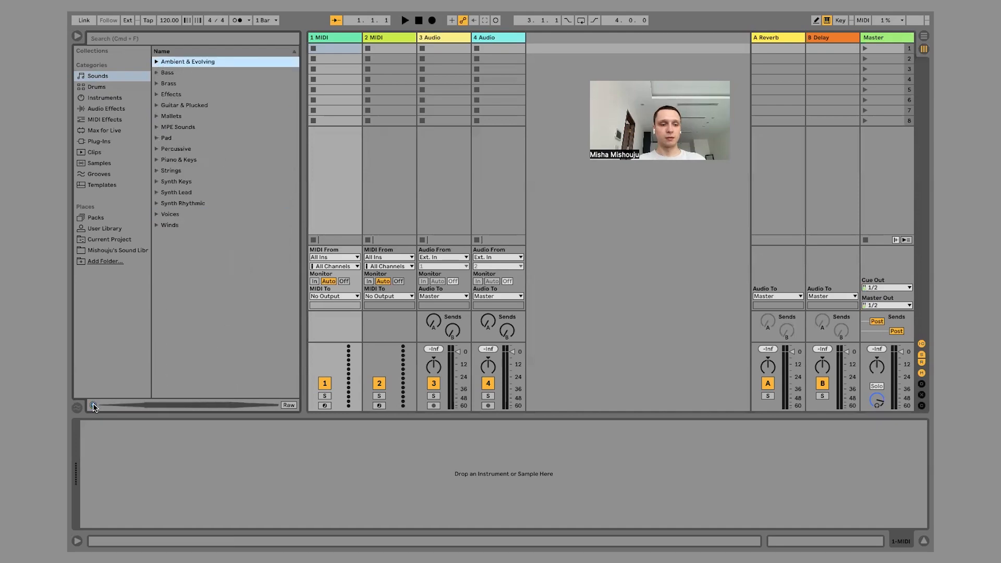
pyautogui.click(157, 106)
pyautogui.press('Down')
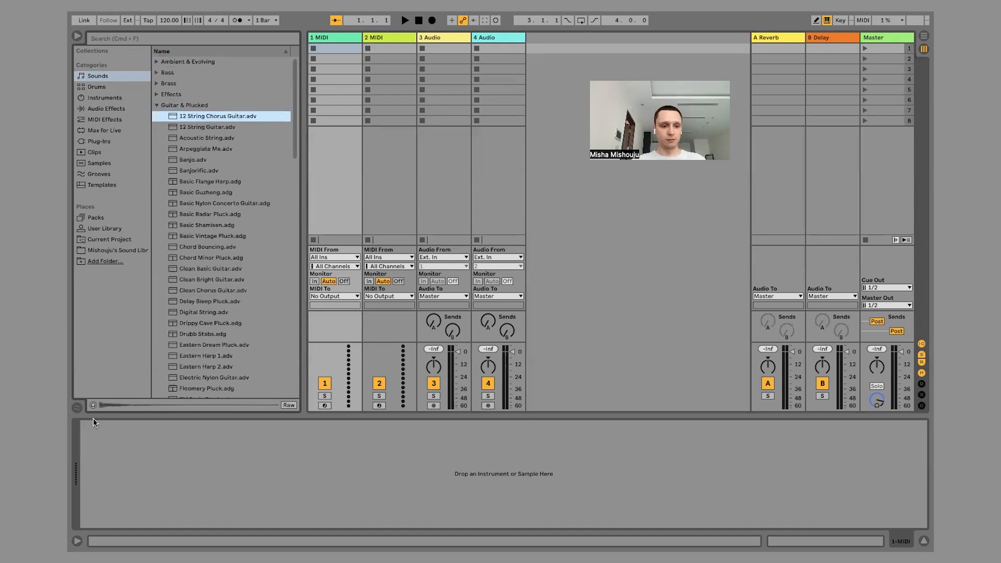
pyautogui.click(93, 404)
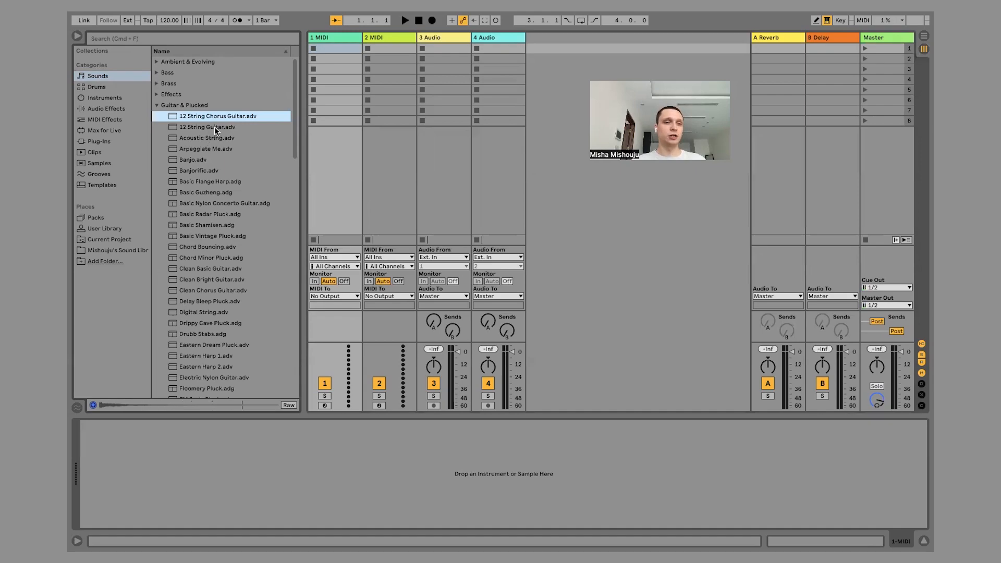
pyautogui.click(199, 170)
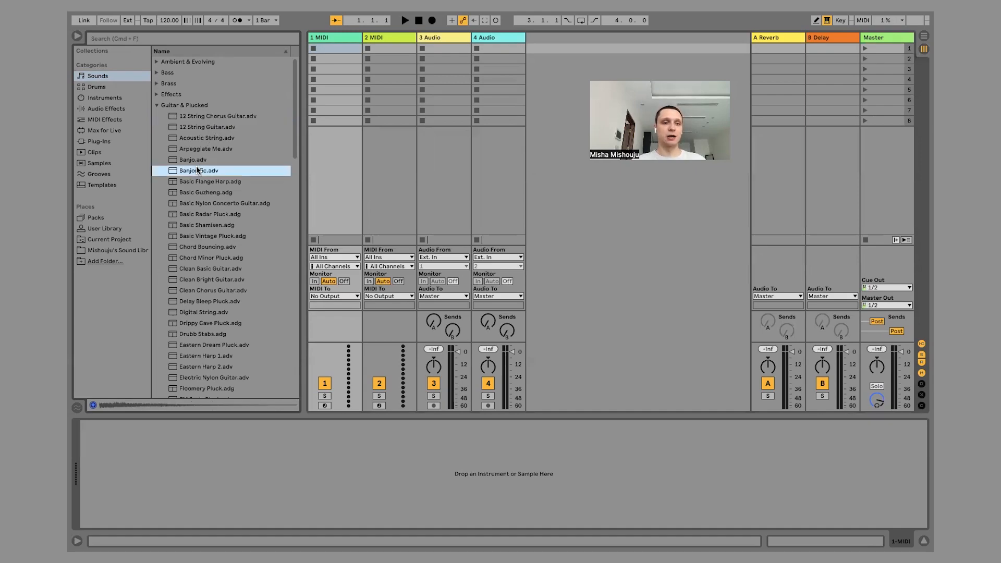
pyautogui.scroll(-3, 197, 167)
pyautogui.click(205, 133)
# Preview more Guitar & Plucked presets, including Chord Bouncing, Chord Minor Pluck, Clean Chorus Guitar and Drippy Cave Pluck.
pyautogui.scroll(-2, 204, 132)
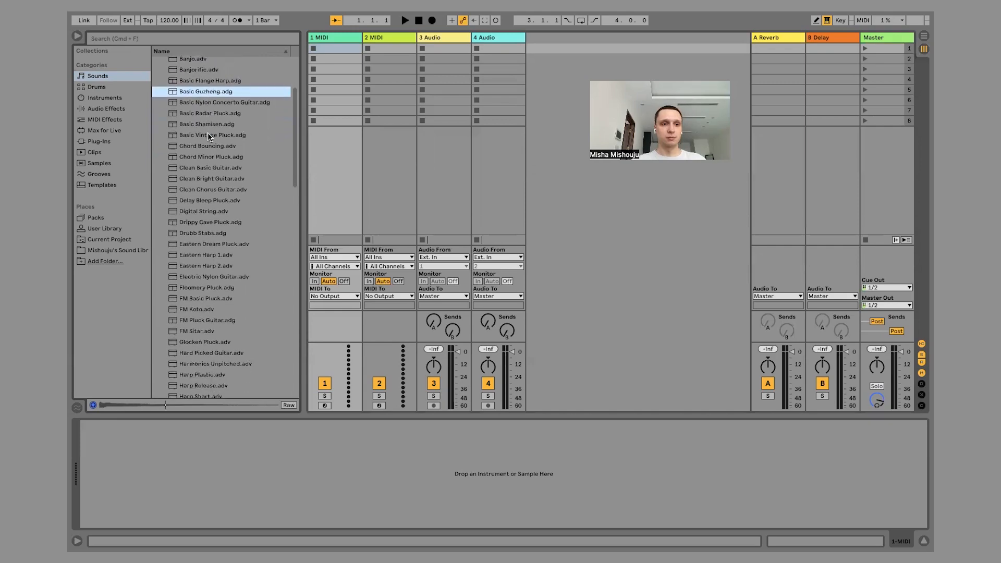
pyautogui.click(204, 133)
pyautogui.scroll(-2, 203, 134)
pyautogui.click(202, 127)
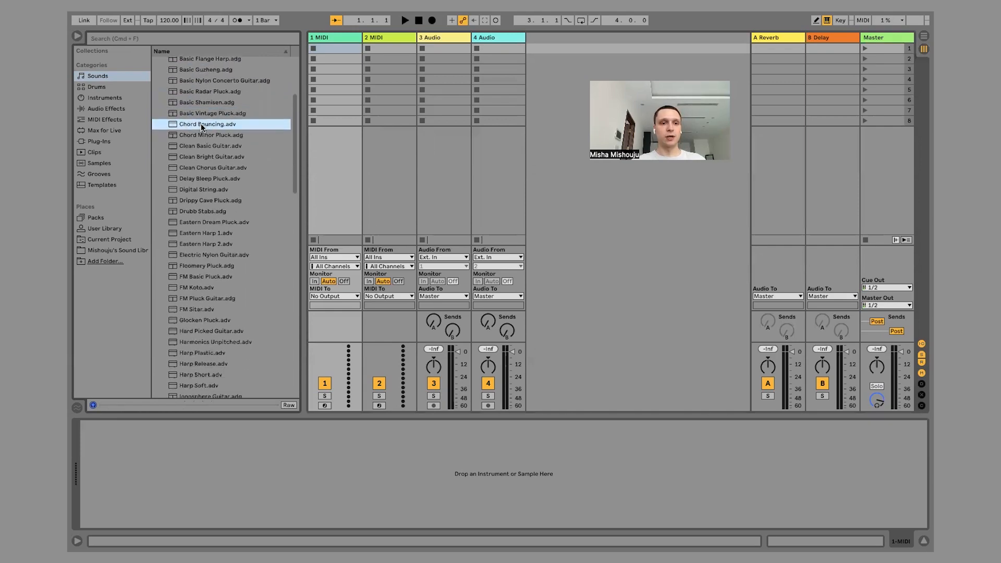
pyautogui.scroll(-2, 201, 124)
pyautogui.click(234, 112)
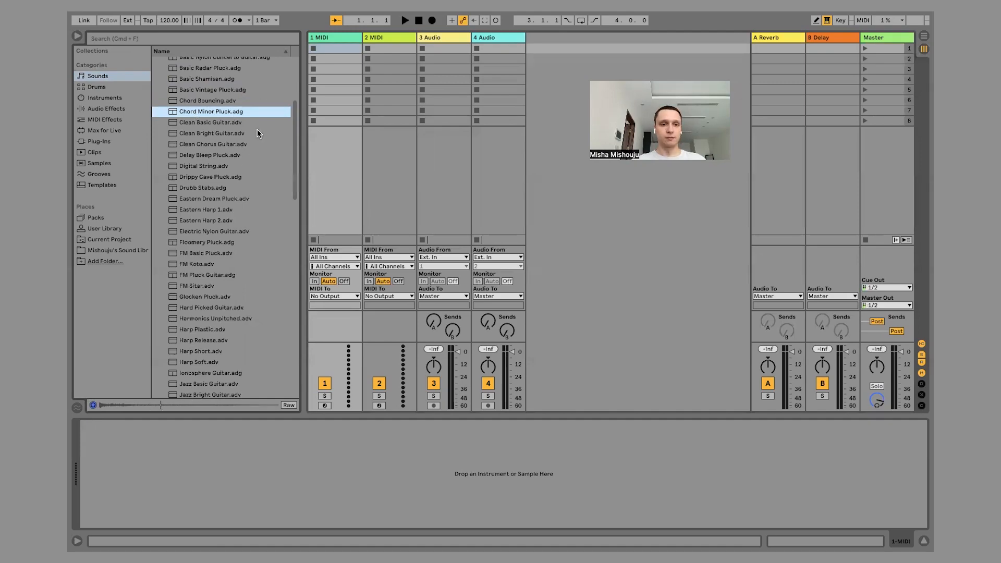
pyautogui.click(218, 148)
pyautogui.click(216, 178)
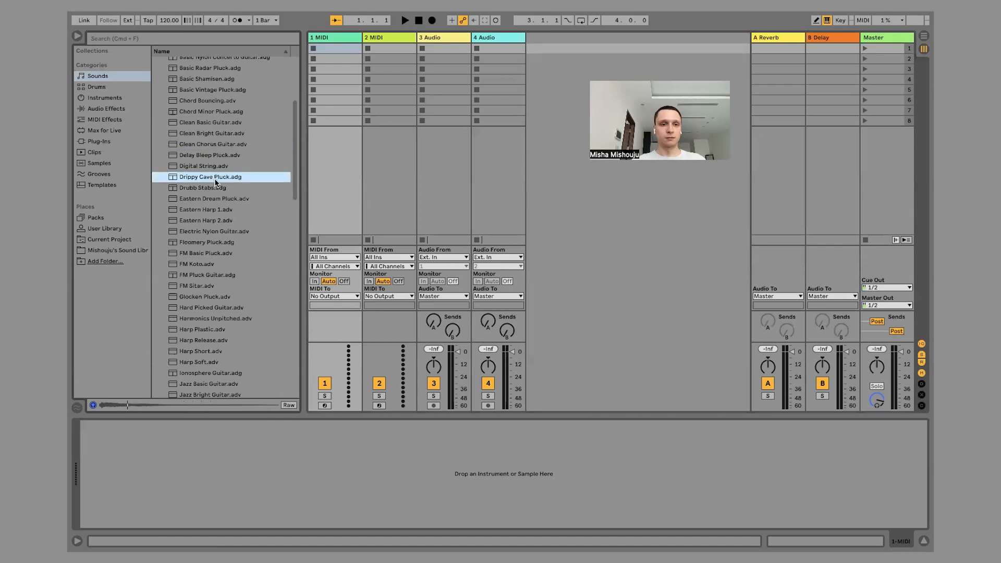
# Load the Chord Minor Pluck preset onto the 1 MIDI track.
pyautogui.click(213, 112)
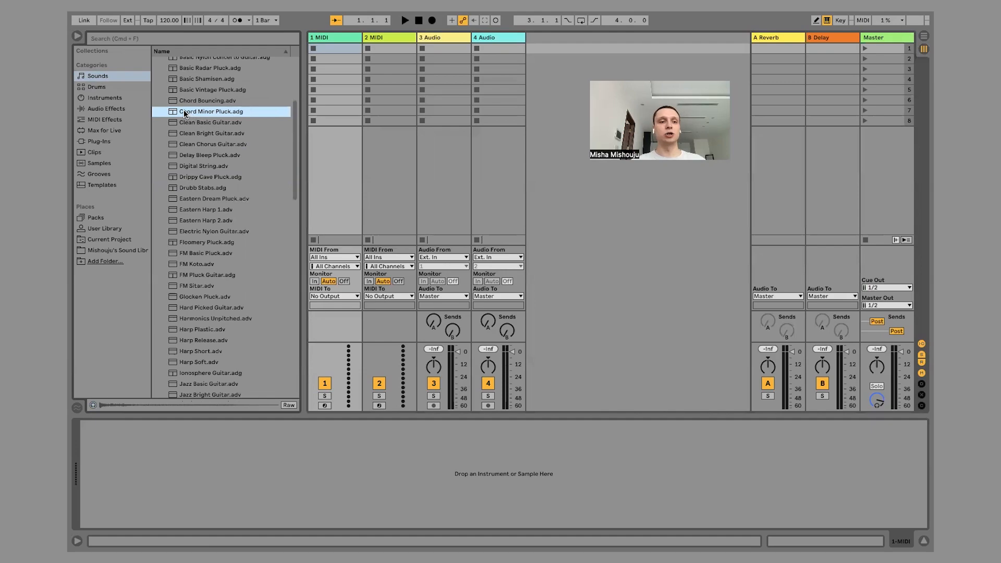
pyautogui.moveTo(183, 109); pyautogui.dragTo(334, 45)
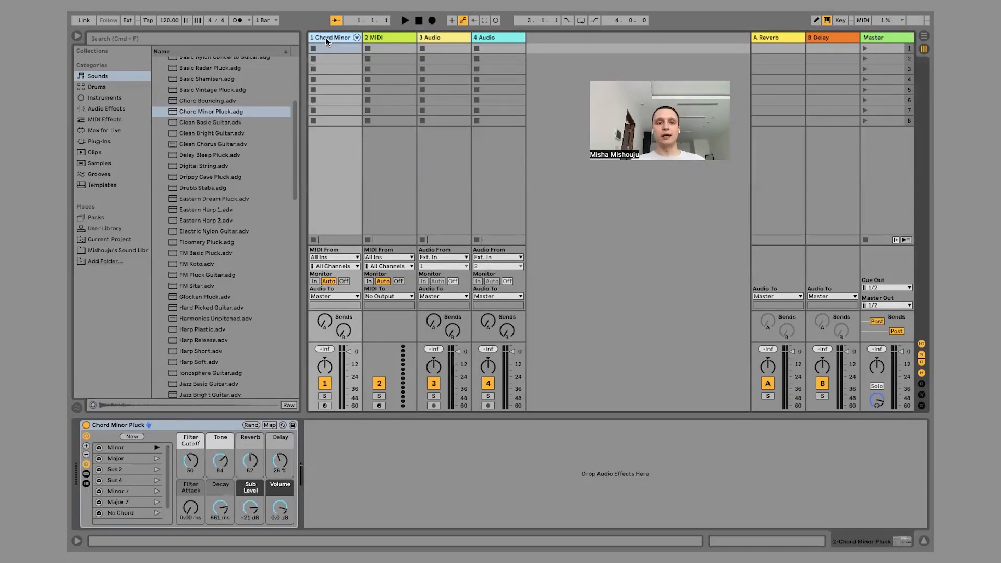
# Select the 2 MIDI, 3 Audio and 4 Audio tracks in turn to view their empty device chains.
pyautogui.click(382, 37)
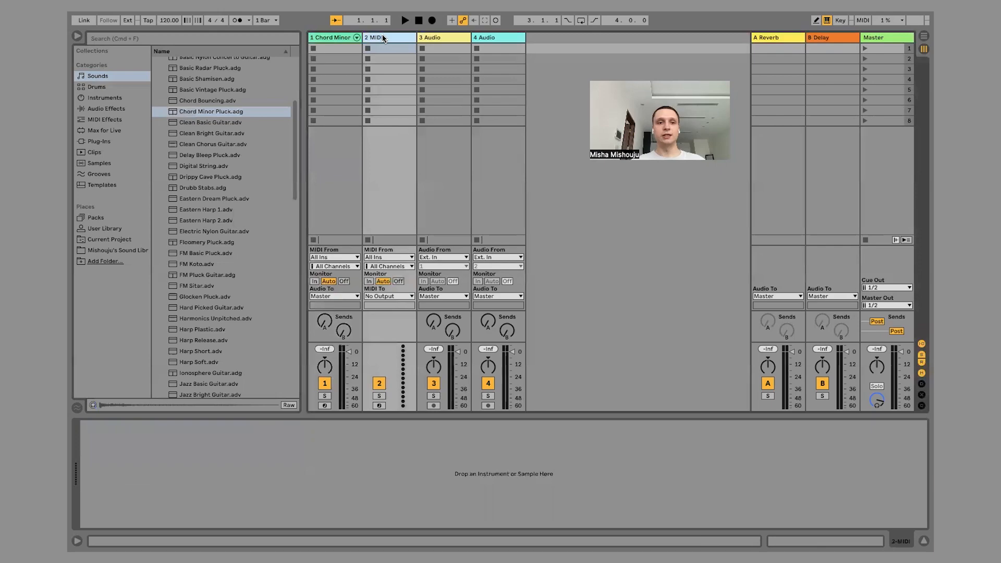
pyautogui.click(441, 38)
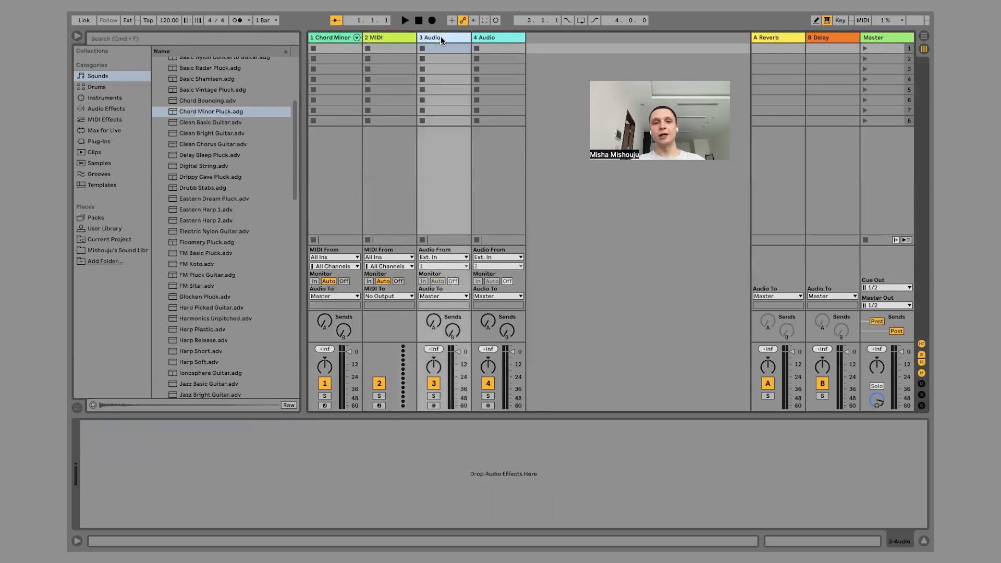
pyautogui.click(488, 40)
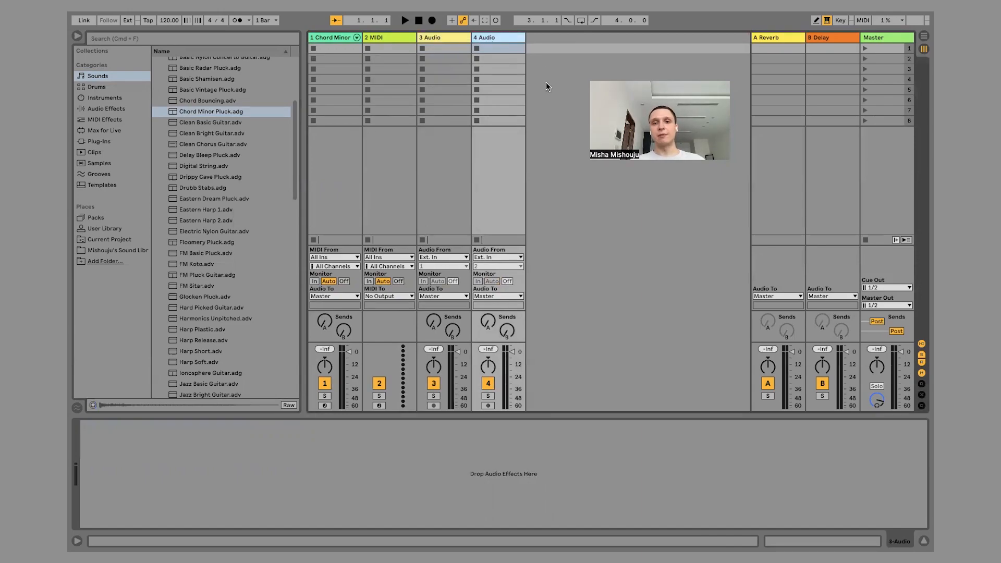
# Insert a new MIDI track after the 4 Audio track and look at the options for adding another track.
pyautogui.rightClick(539, 53)
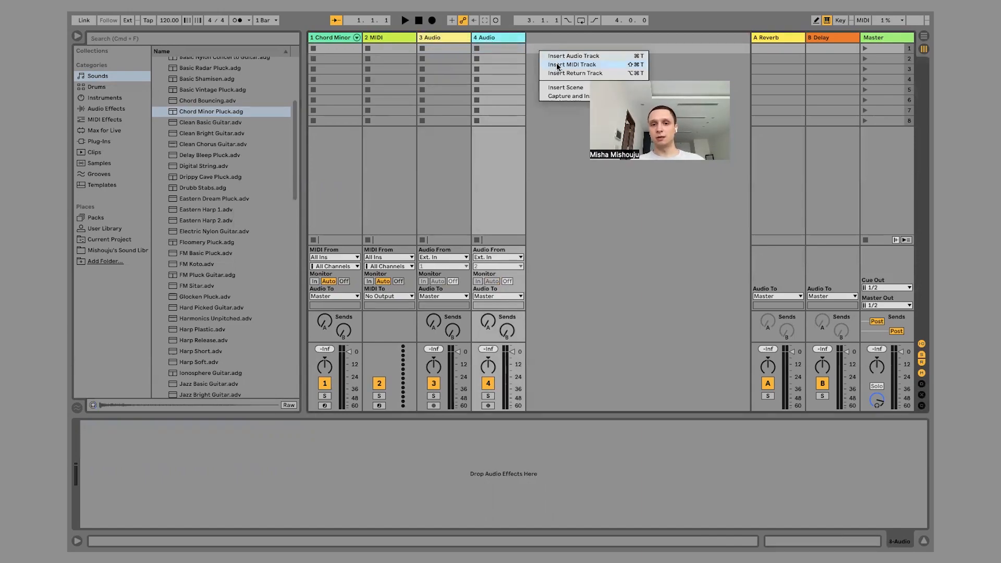
pyautogui.click(556, 63)
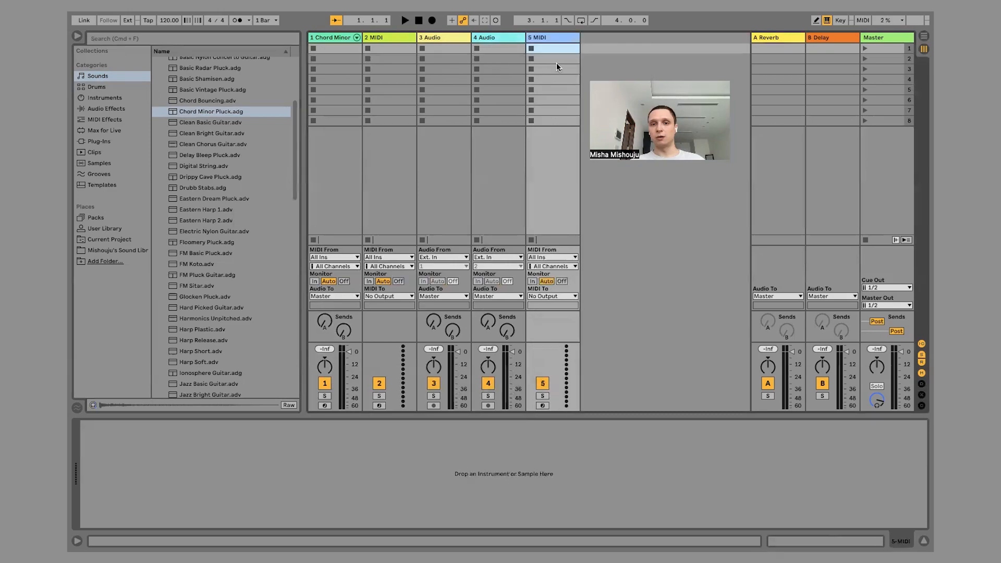
pyautogui.rightClick(601, 51)
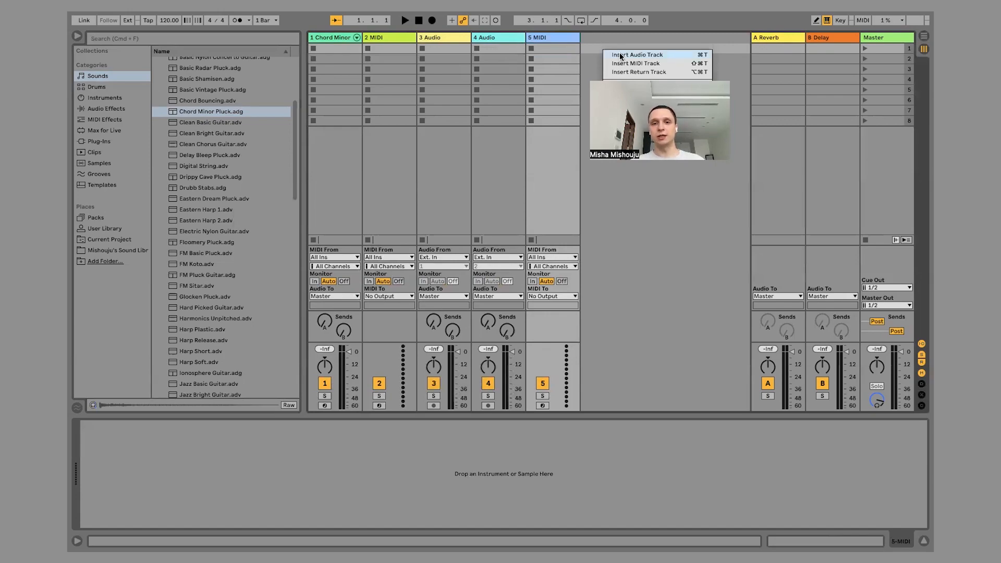
pyautogui.click(608, 43)
# Delete the newly added 5 MIDI track.
pyautogui.click(553, 37)
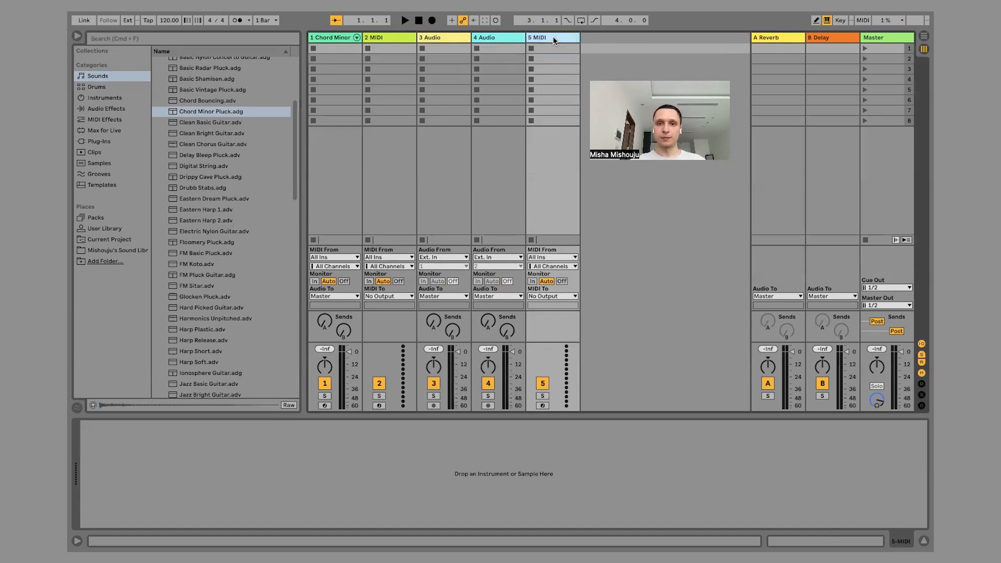
pyautogui.press('Delete')
# Select several clip slots in the Chord Minor Pluck track to examine where its clips go.
pyautogui.click(339, 75)
pyautogui.click(333, 92)
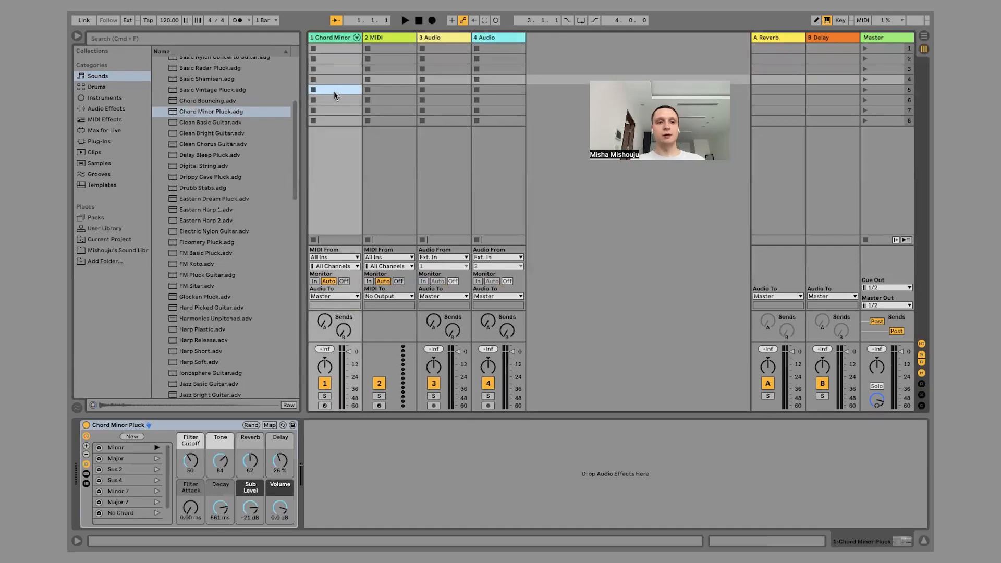
pyautogui.click(333, 77)
pyautogui.click(333, 71)
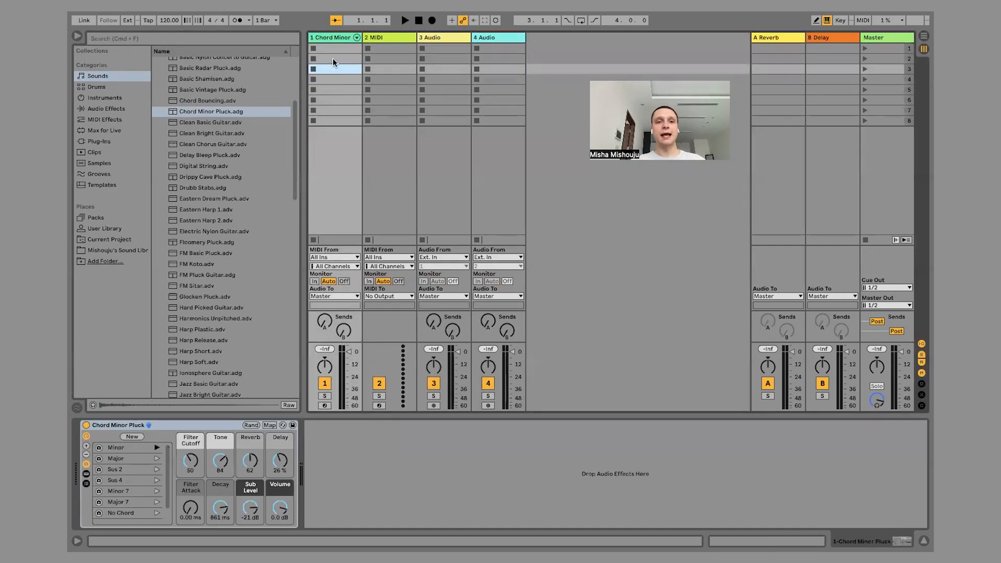
pyautogui.click(332, 58)
pyautogui.click(332, 48)
pyautogui.click(332, 56)
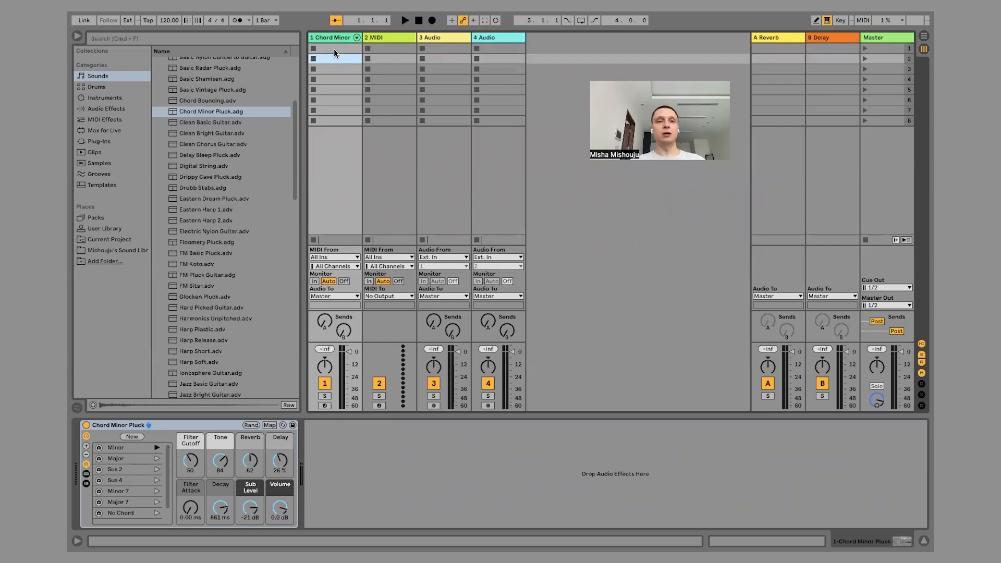
# Create an empty MIDI clip in the Chord Minor Pluck track's first slot and enlarge its note editor.
pyautogui.click(333, 48)
pyautogui.click(334, 58)
pyautogui.click(335, 50)
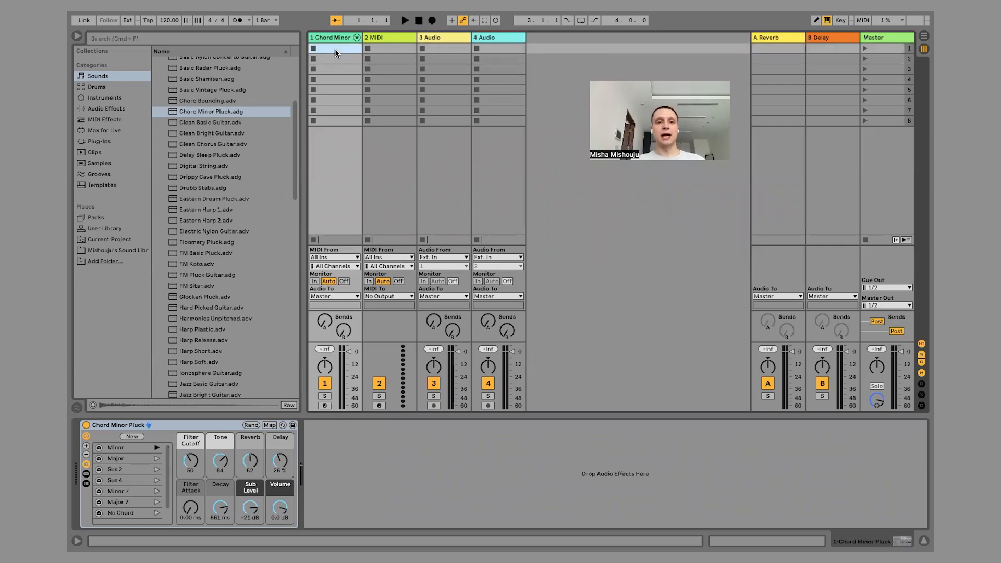
pyautogui.doubleClick(334, 49)
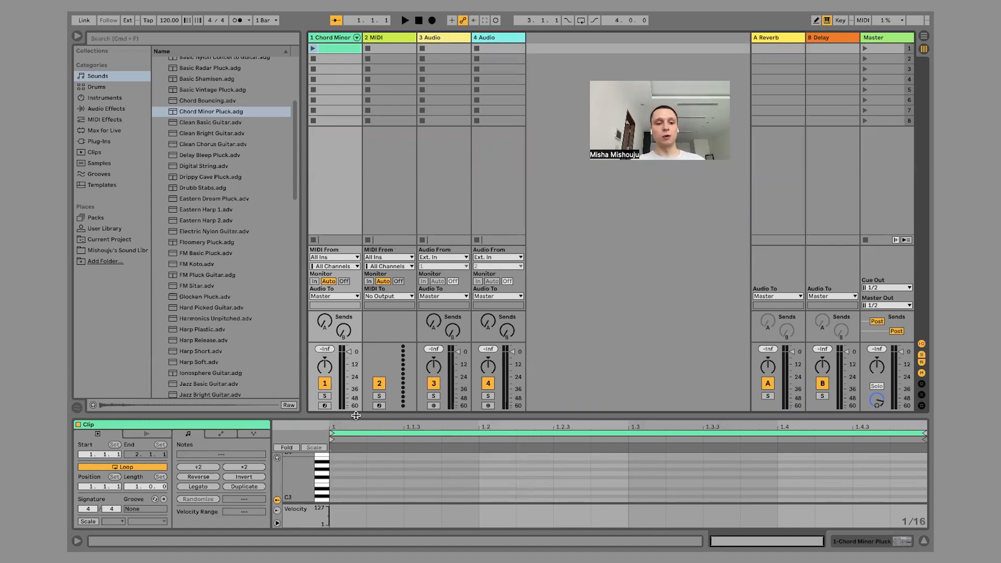
pyautogui.moveTo(356, 416); pyautogui.dragTo(391, 173)
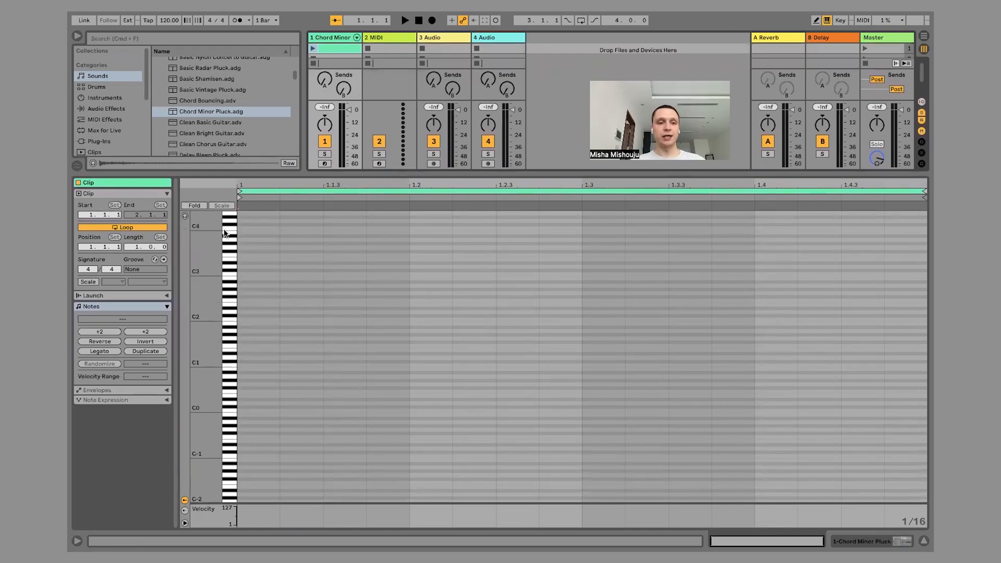
# Enable scale highlighting for the clip, set the scale to C Dorian, and look at the root note options.
pyautogui.moveTo(208, 307); pyautogui.dragTo(217, 360)
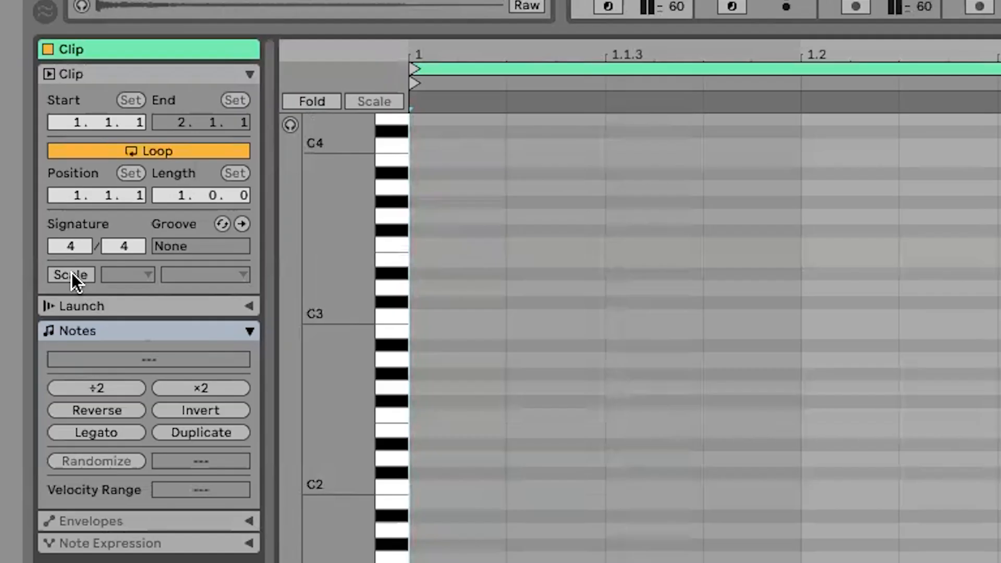
pyautogui.click(71, 276)
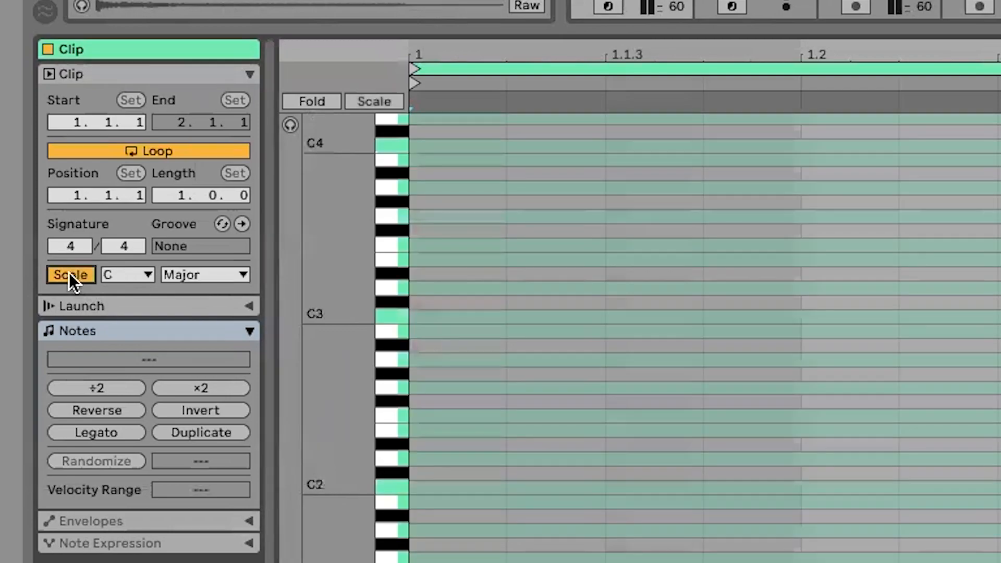
pyautogui.scroll(1, 206, 270)
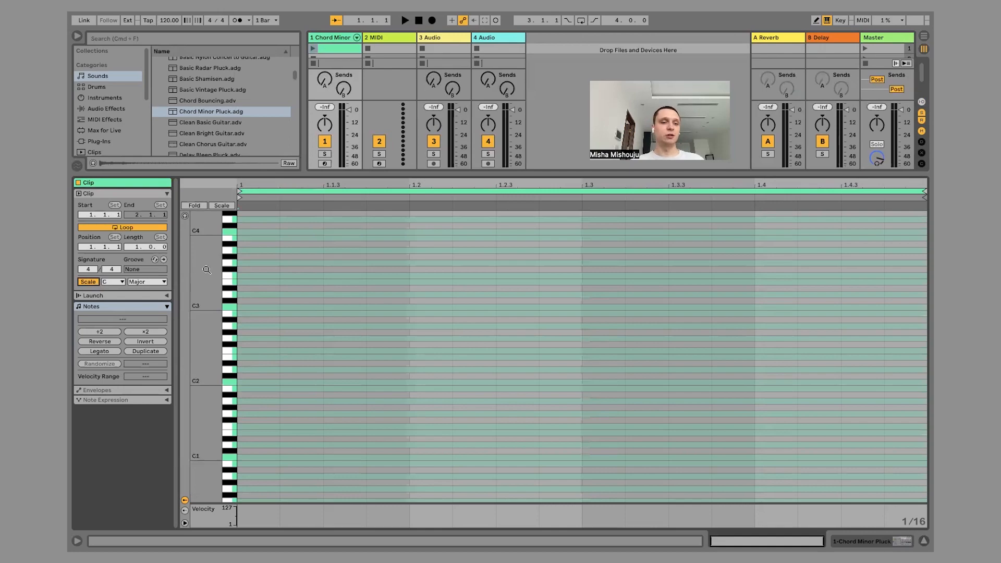
pyautogui.scroll(-1, 207, 281)
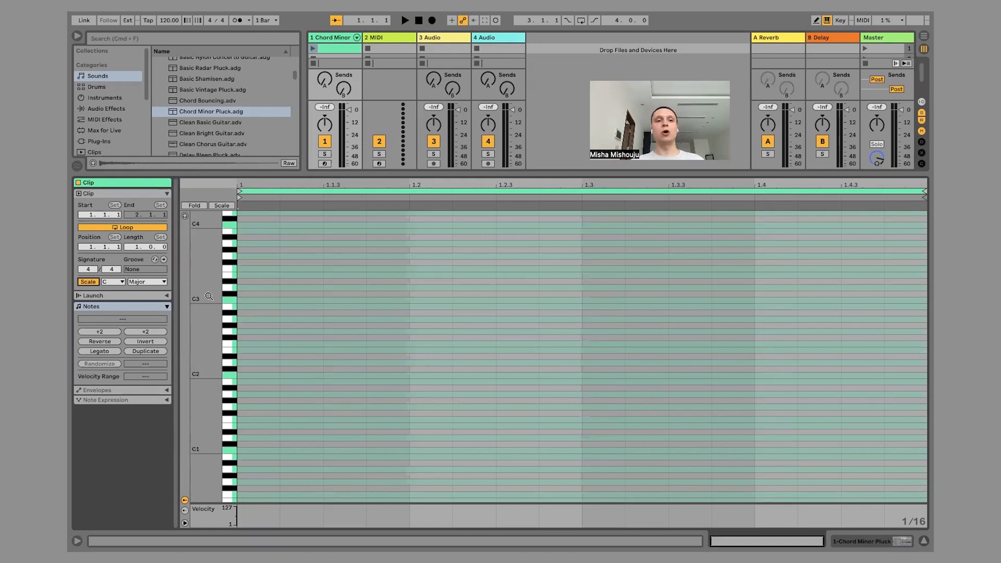
pyautogui.click(147, 282)
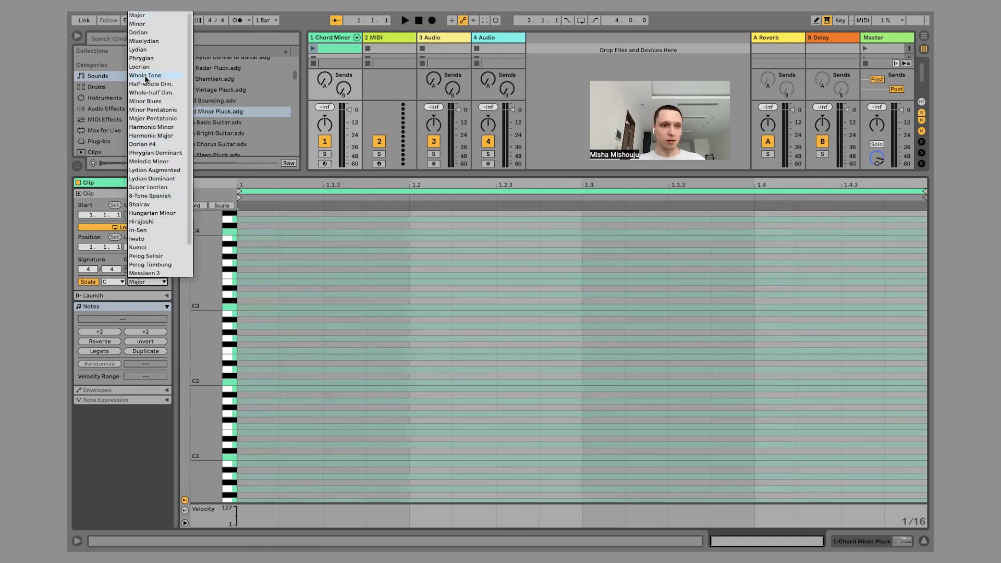
pyautogui.click(149, 33)
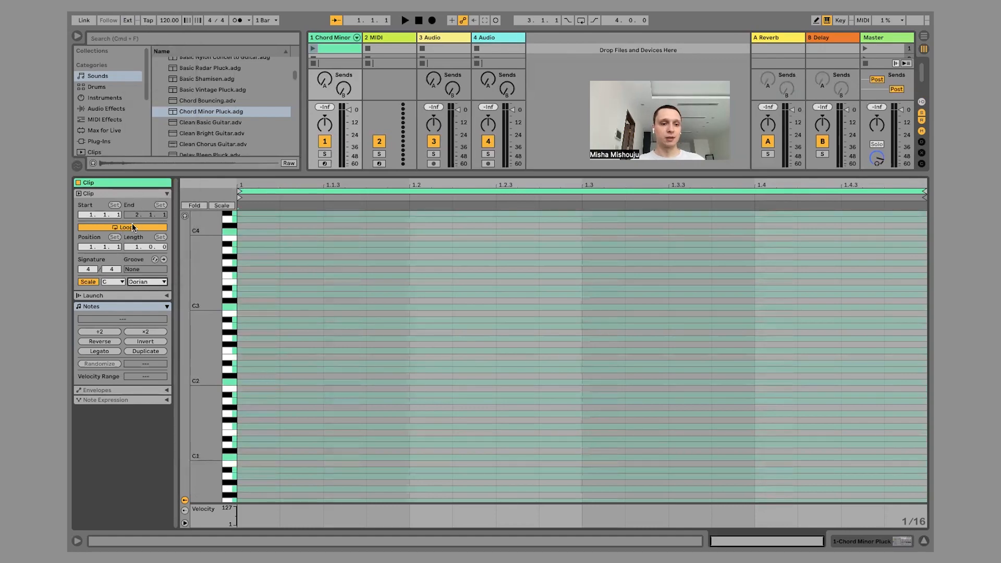
pyautogui.click(117, 283)
pyautogui.click(117, 282)
# Add C2 notes at beats 1.1.1, 1.1.4 and 1.4.1 and an F2 note at 1.2.2 in the clip.
pyautogui.moveTo(206, 360); pyautogui.dragTo(215, 278)
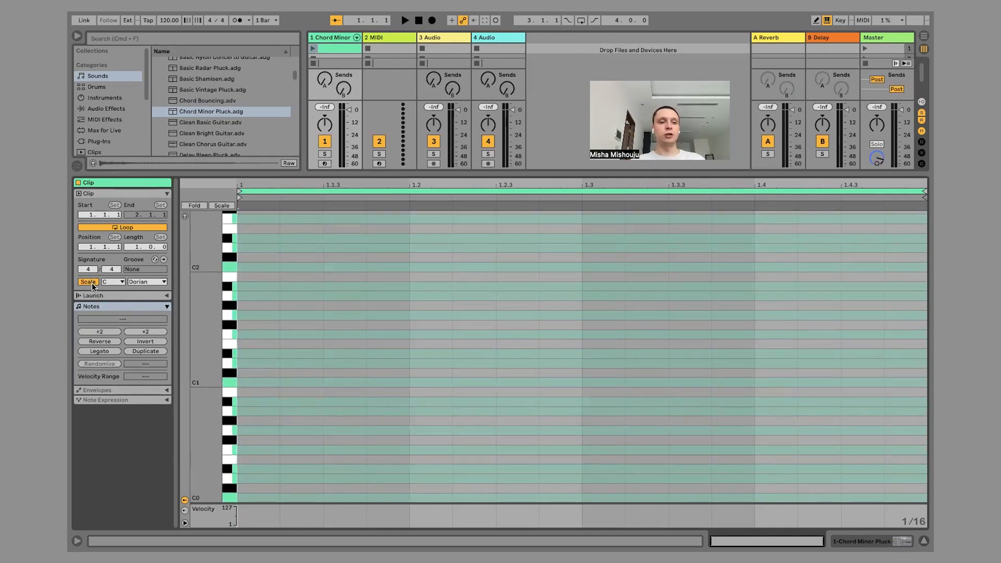
pyautogui.scroll(-3, 211, 292)
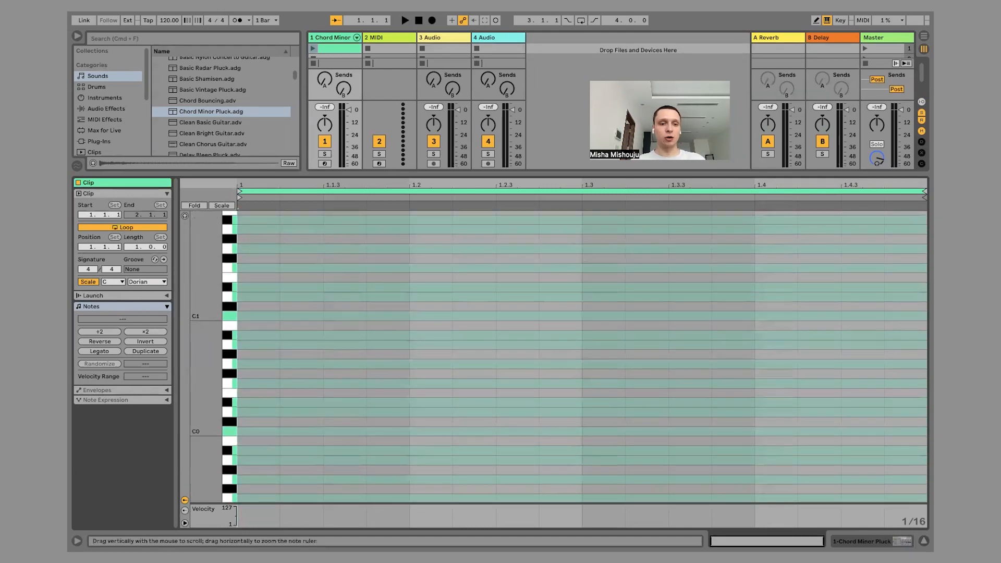
pyautogui.scroll(3, 211, 293)
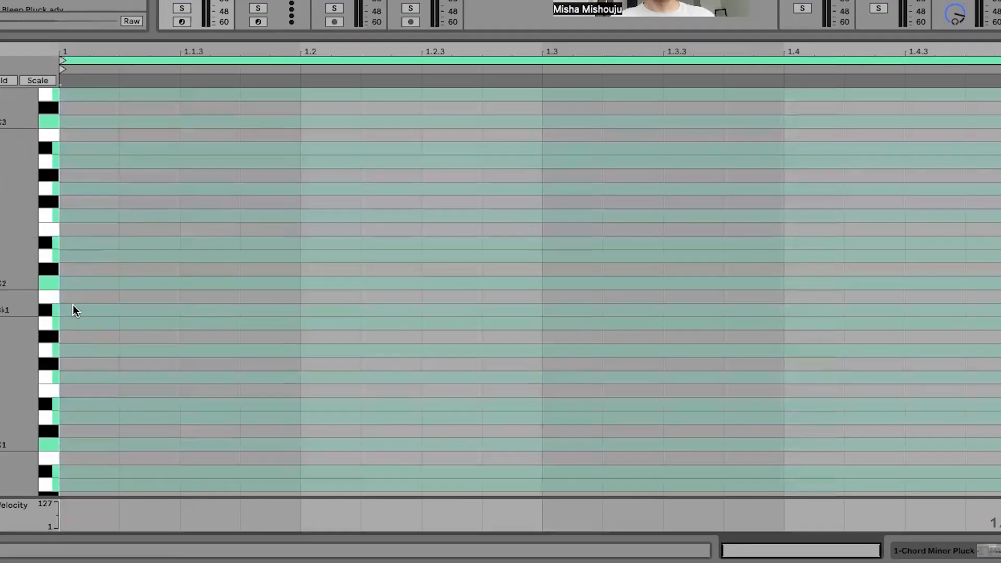
pyautogui.doubleClick(92, 284)
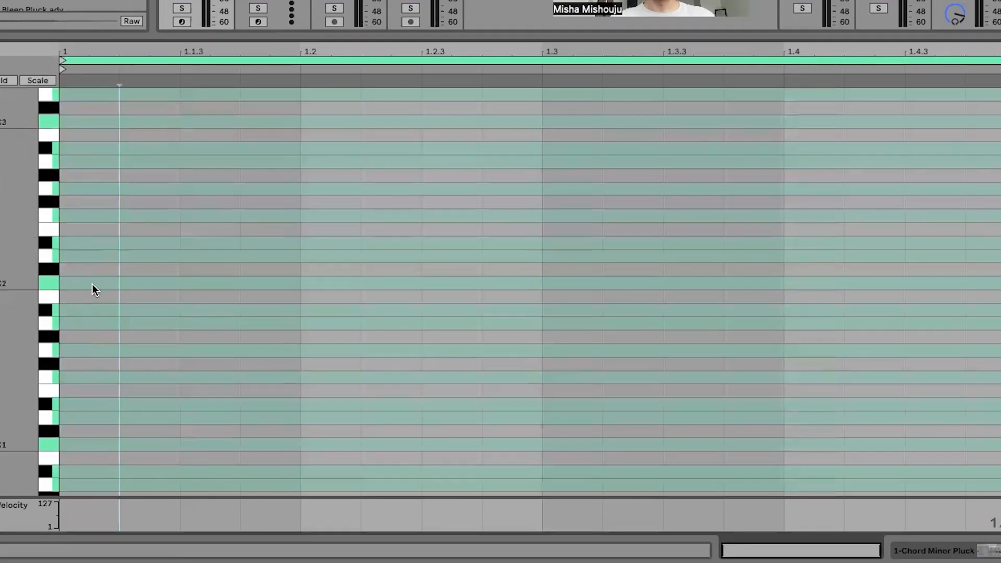
pyautogui.doubleClick(271, 283)
pyautogui.doubleClick(395, 216)
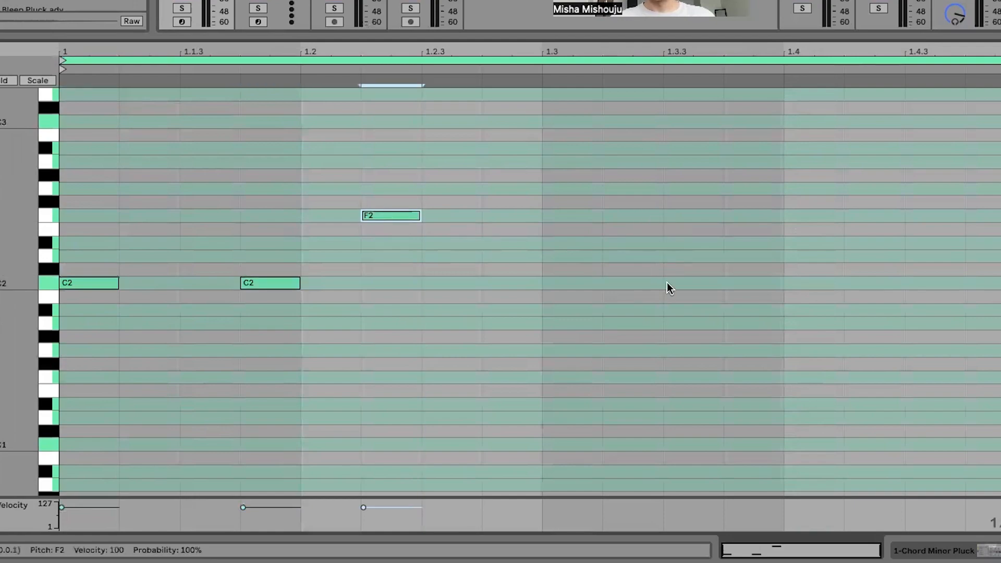
pyautogui.doubleClick(799, 283)
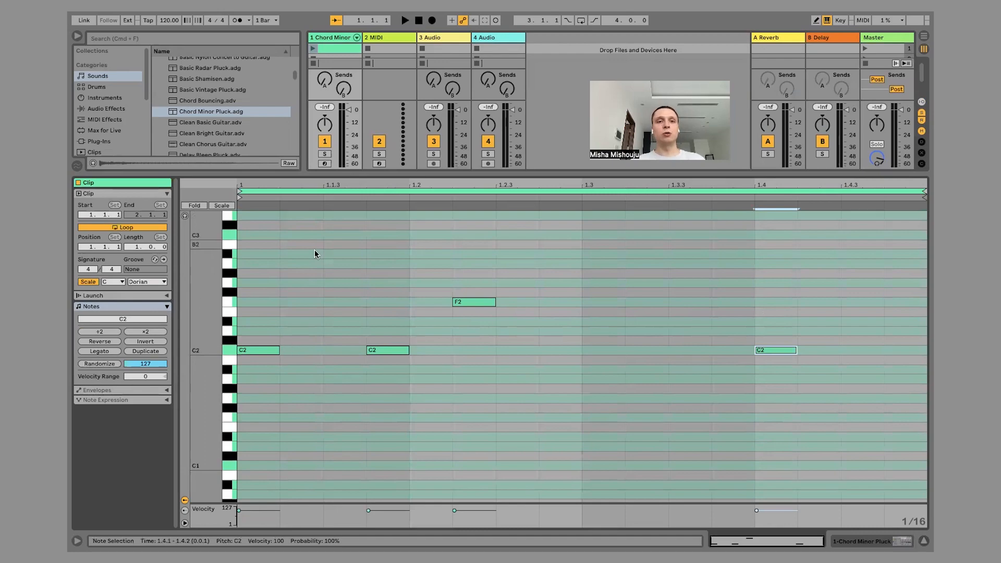
# Play the clip and duplicate its one-bar pattern so the loop becomes two bars long.
pyautogui.click(312, 48)
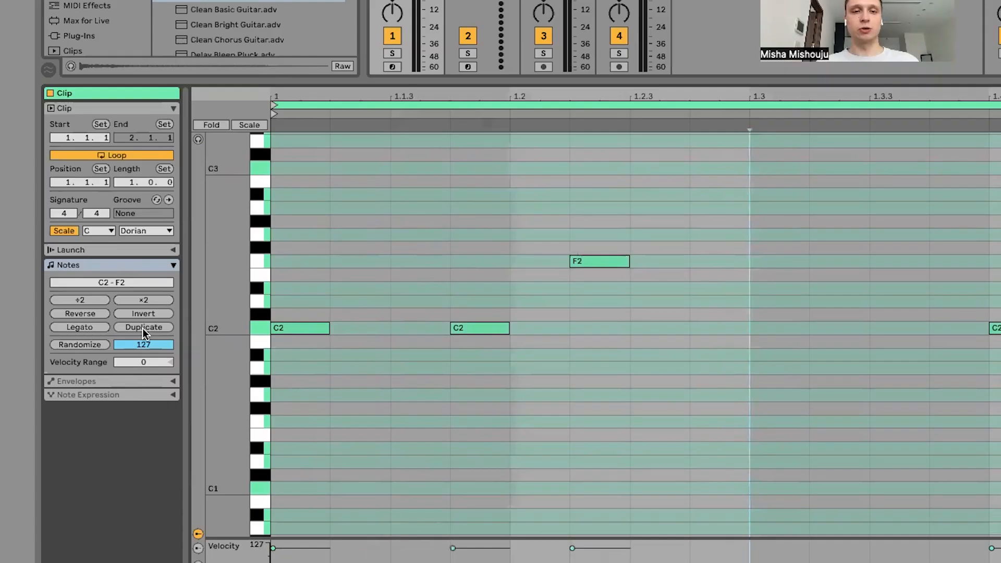
pyautogui.click(145, 352)
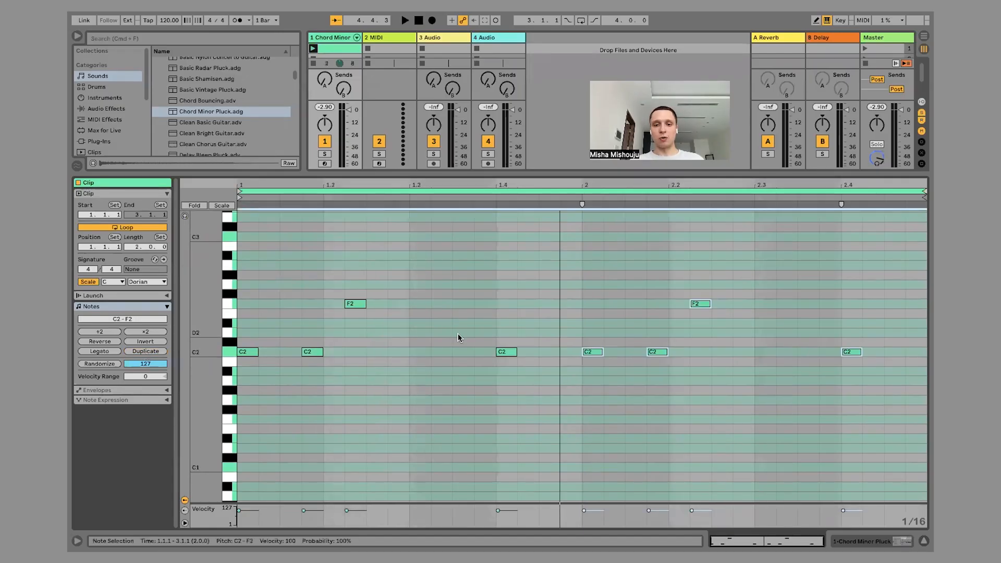
pyautogui.click(568, 281)
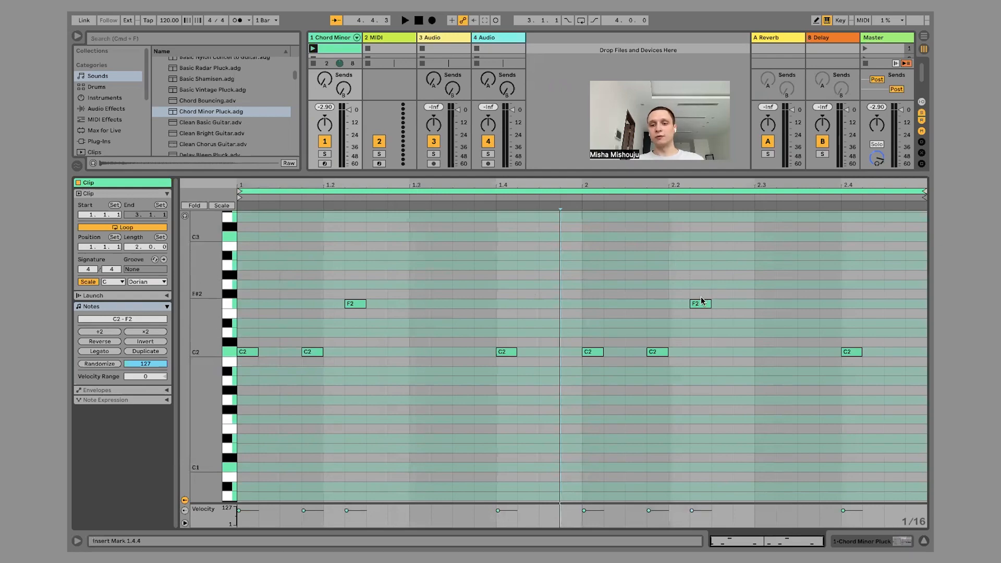
# Vary the second bar by moving its F2 to 2.2.1 and adding a G2 at 2.2.2, and play the clip.
pyautogui.moveTo(703, 305); pyautogui.dragTo(681, 305)
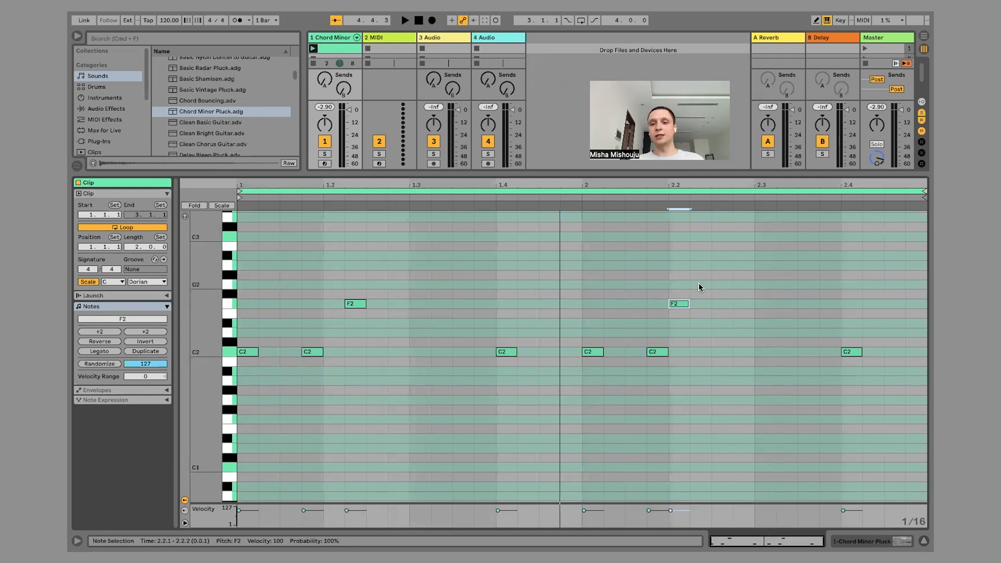
pyautogui.doubleClick(699, 285)
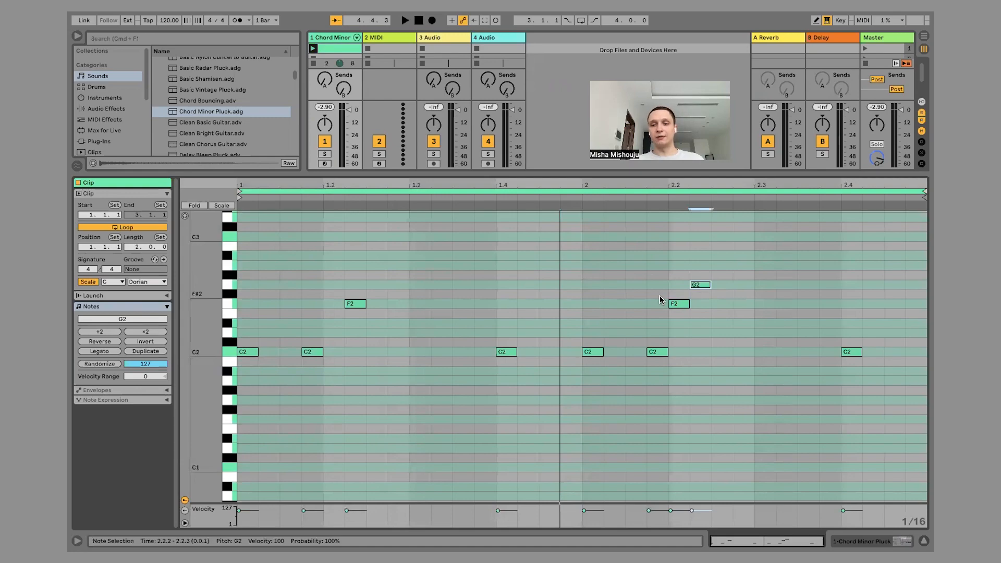
pyautogui.moveTo(567, 239); pyautogui.dragTo(232, 457)
pyautogui.click(429, 438)
pyautogui.moveTo(581, 252); pyautogui.dragTo(890, 438)
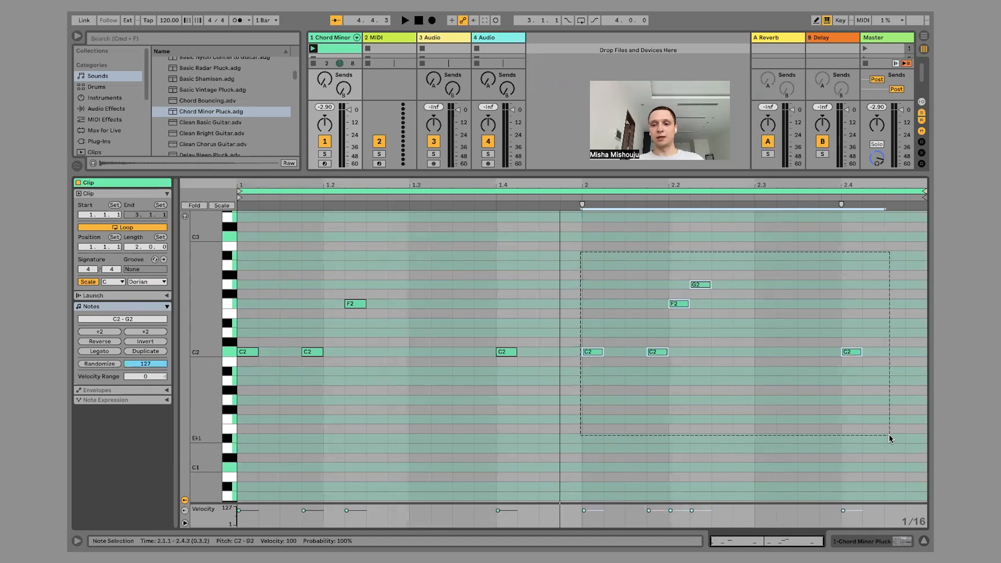
pyautogui.click(313, 48)
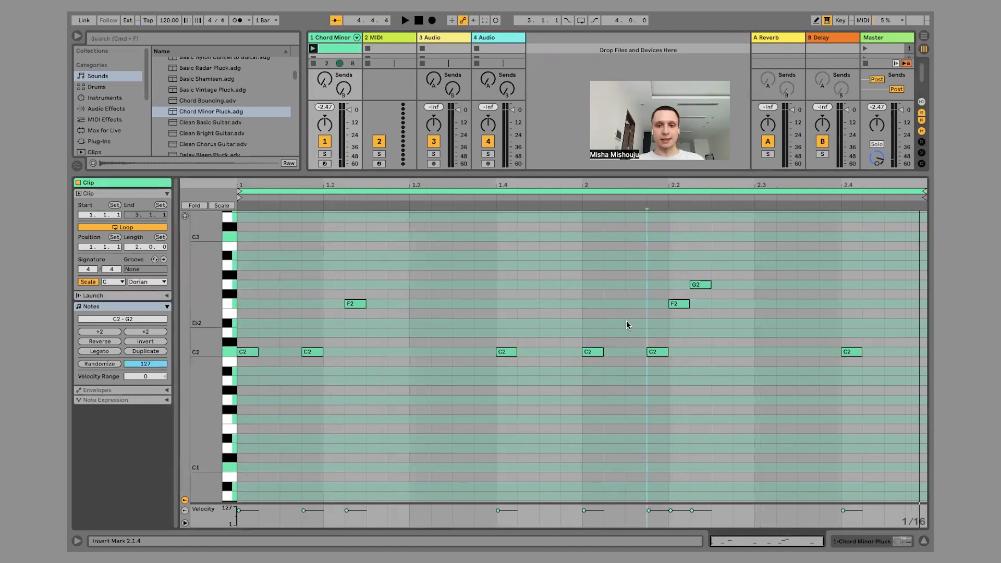
# Reposition the second bar's F2 to 2.2.2 and G2 to 2.2.3, playing the clip to check the timing.
pyautogui.click(641, 303)
pyautogui.click(699, 284)
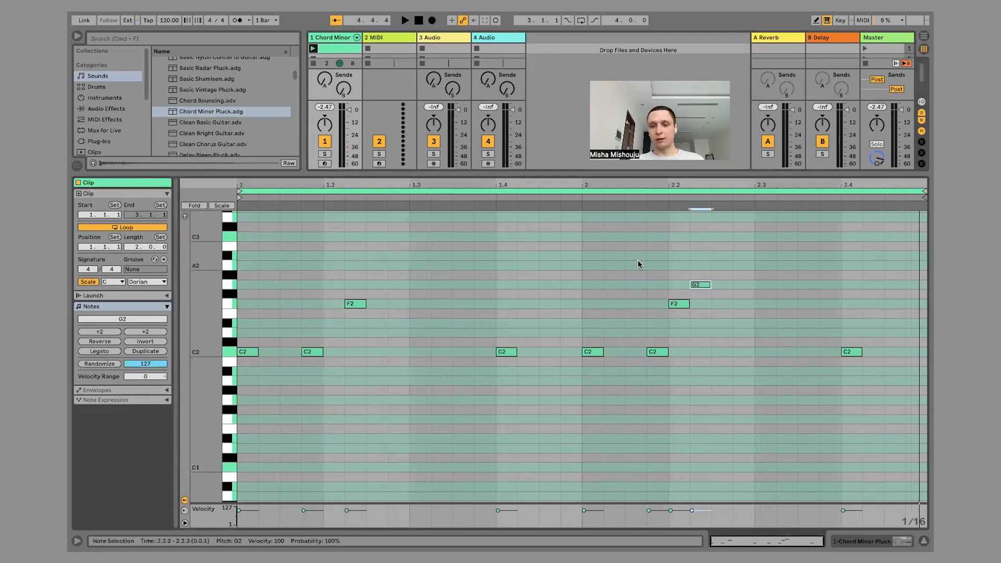
pyautogui.press('Right')
pyautogui.press('Right')
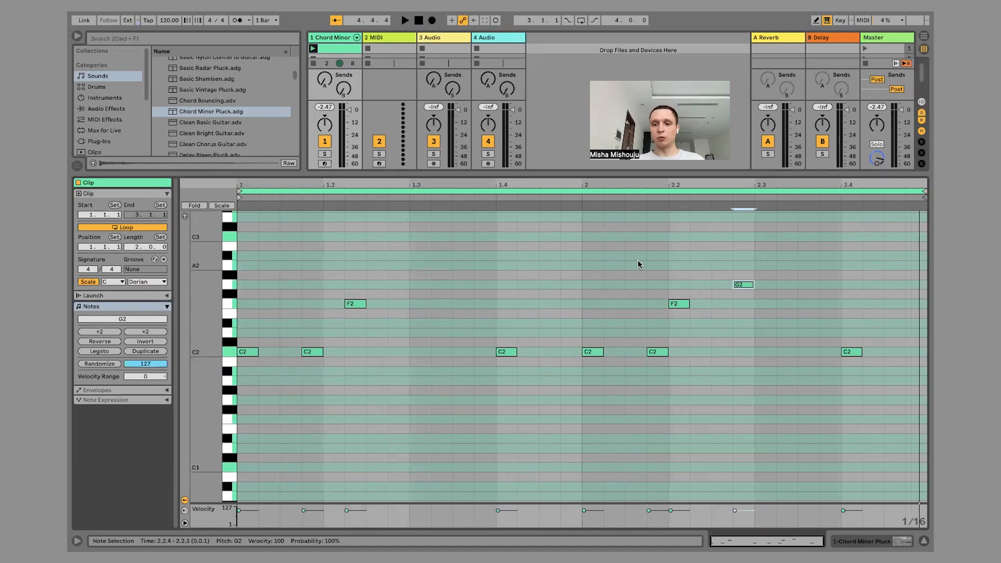
pyautogui.moveTo(678, 304); pyautogui.dragTo(700, 305)
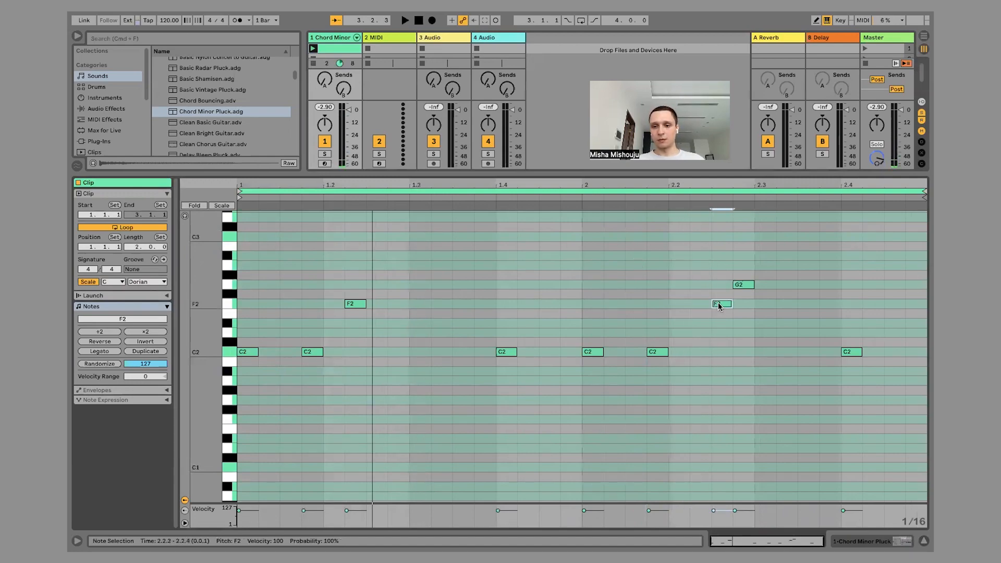
pyautogui.press('space')
pyautogui.click(743, 285)
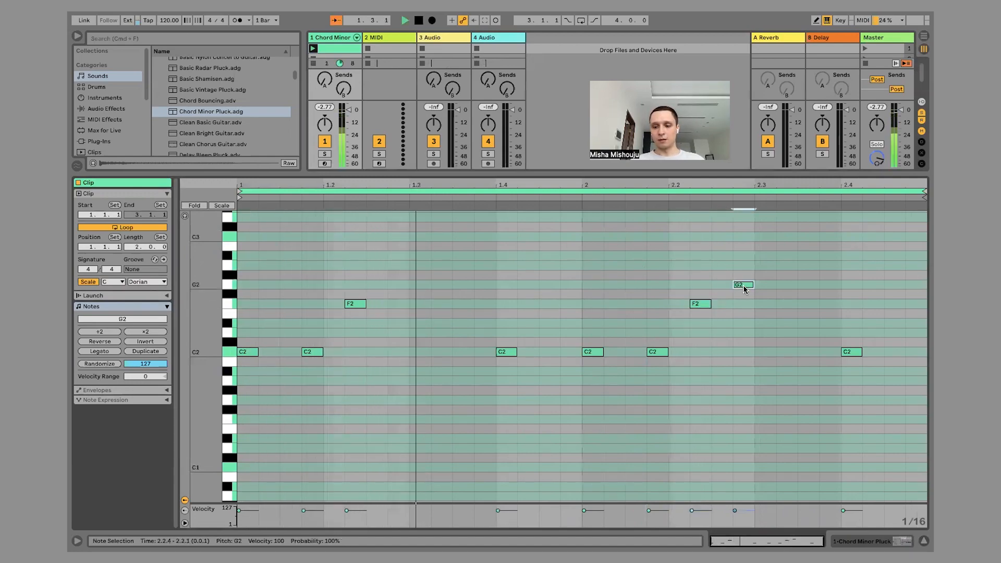
pyautogui.press('Left')
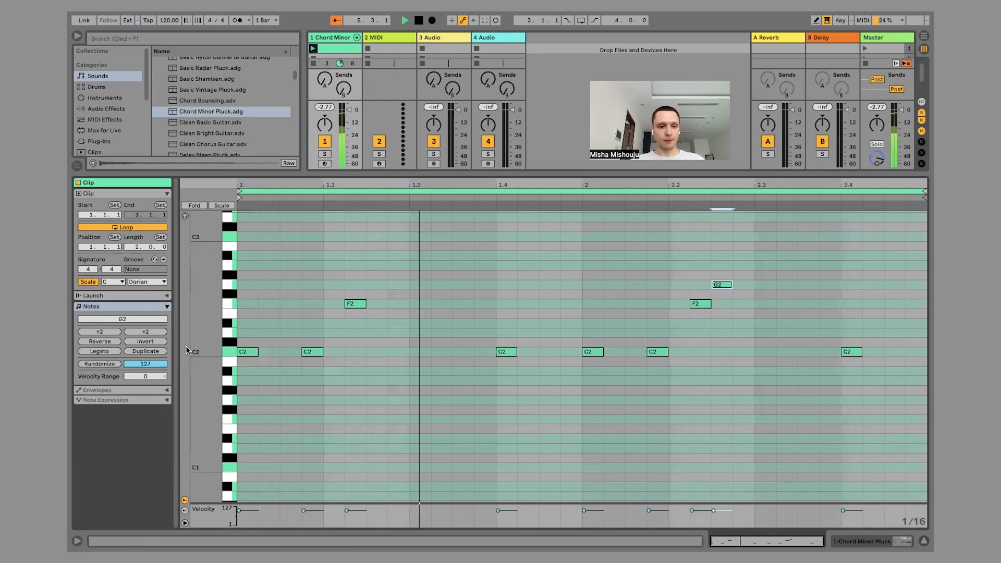
# Duplicate the two-bar pattern to make a four-bar clip and add an extra C2 note at 3.4.3.
pyautogui.click(155, 352)
pyautogui.click(550, 327)
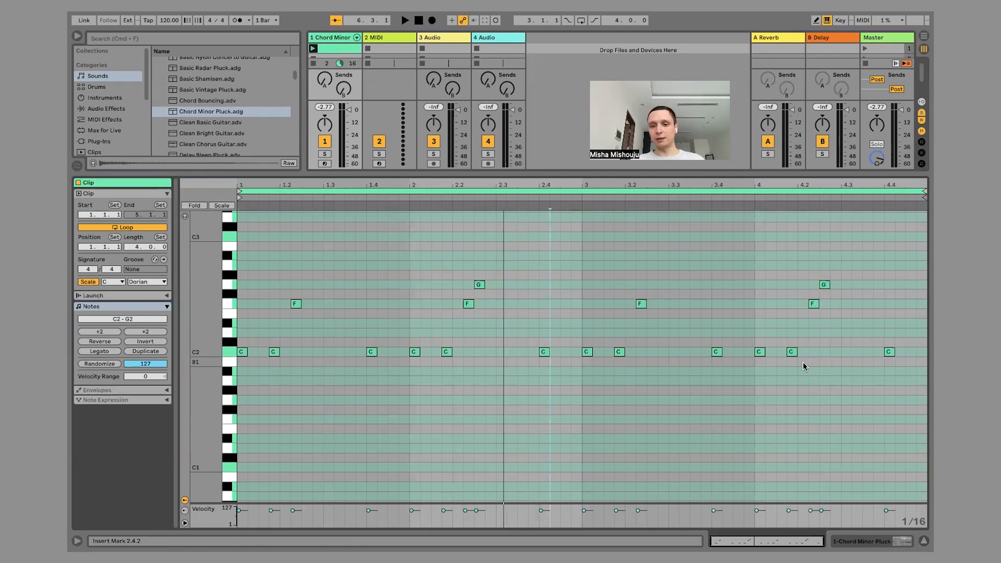
pyautogui.doubleClick(737, 352)
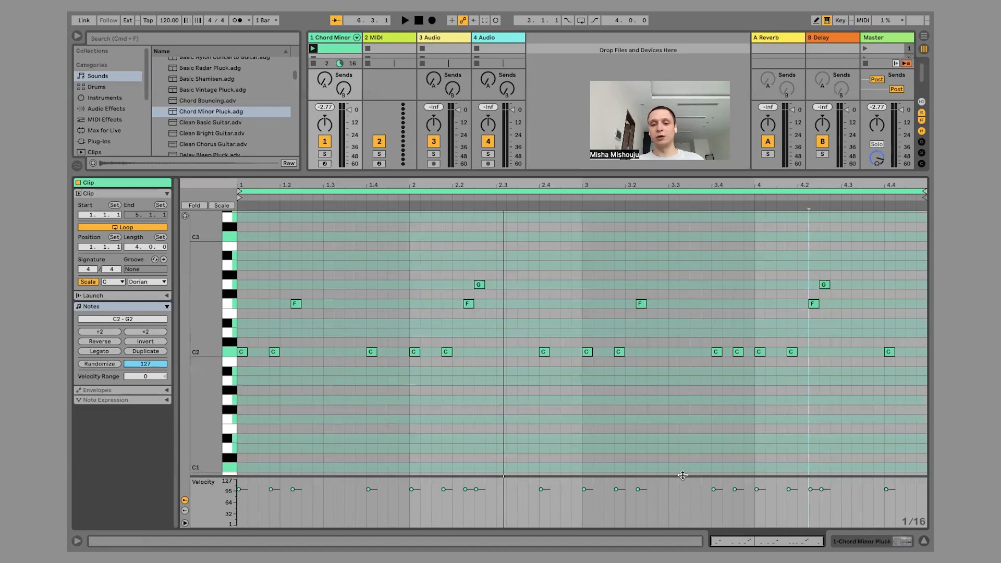
# Enlarge the velocity lane and lower the notes at 1.1.4, 2.1.1 and 2.2.2 to velocities between about 70 and 76.
pyautogui.moveTo(683, 474); pyautogui.dragTo(706, 392)
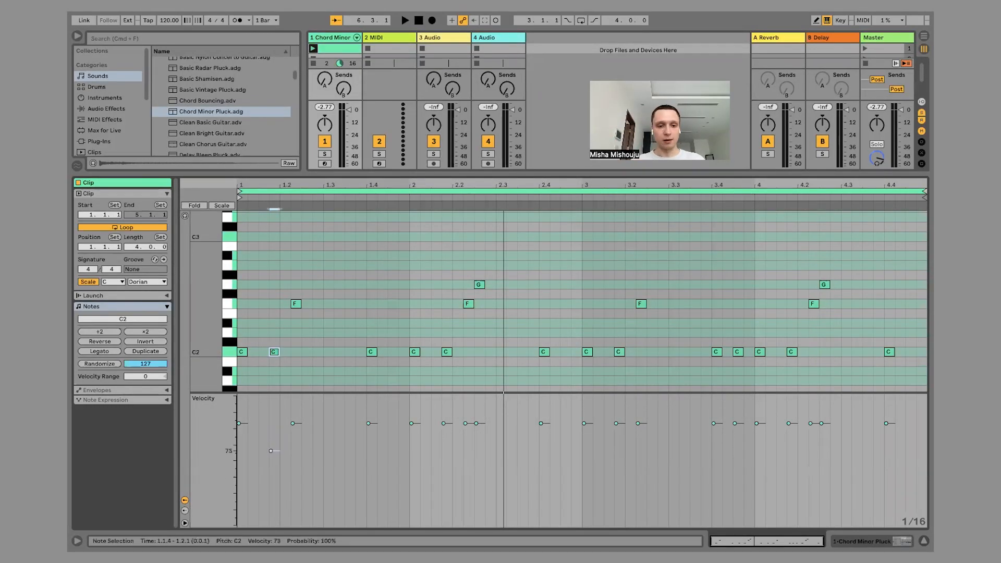
pyautogui.moveTo(271, 423); pyautogui.dragTo(271, 453)
pyautogui.moveTo(411, 423); pyautogui.dragTo(412, 449)
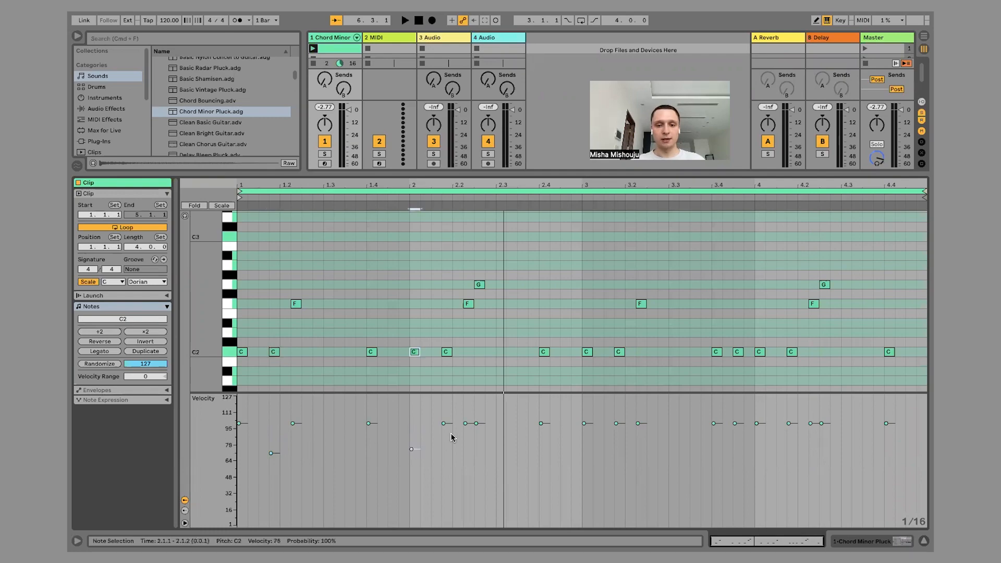
pyautogui.moveTo(465, 422); pyautogui.dragTo(465, 453)
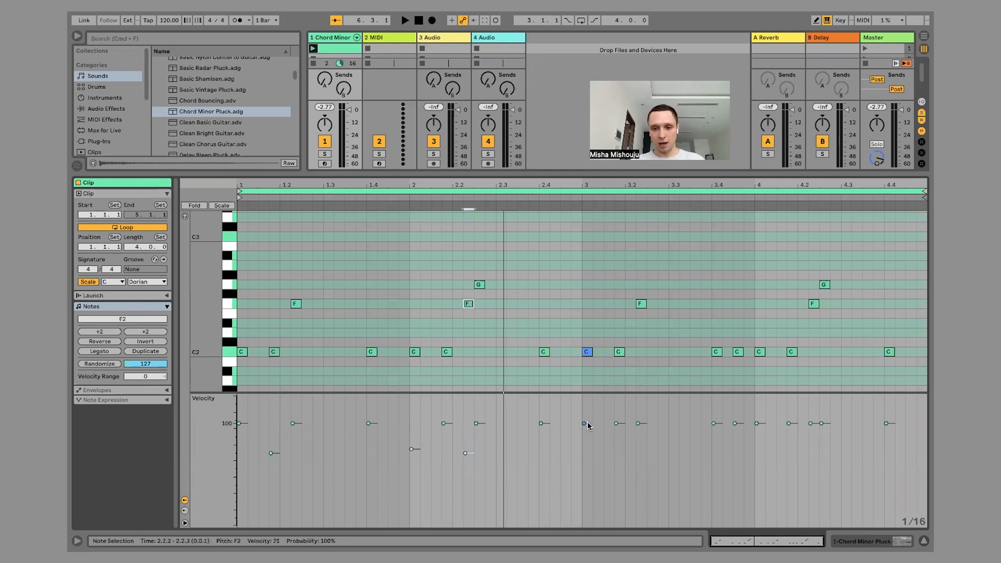
# Lower the velocities of the C2 notes at 3.1.1, 3.1.4 and 3.4.3, and set the F2 at 4.2.2 to about 62.
pyautogui.moveTo(584, 423); pyautogui.dragTo(584, 465)
pyautogui.moveTo(617, 423); pyautogui.dragTo(616, 446)
pyautogui.click(735, 423)
pyautogui.moveTo(734, 423); pyautogui.dragTo(734, 439)
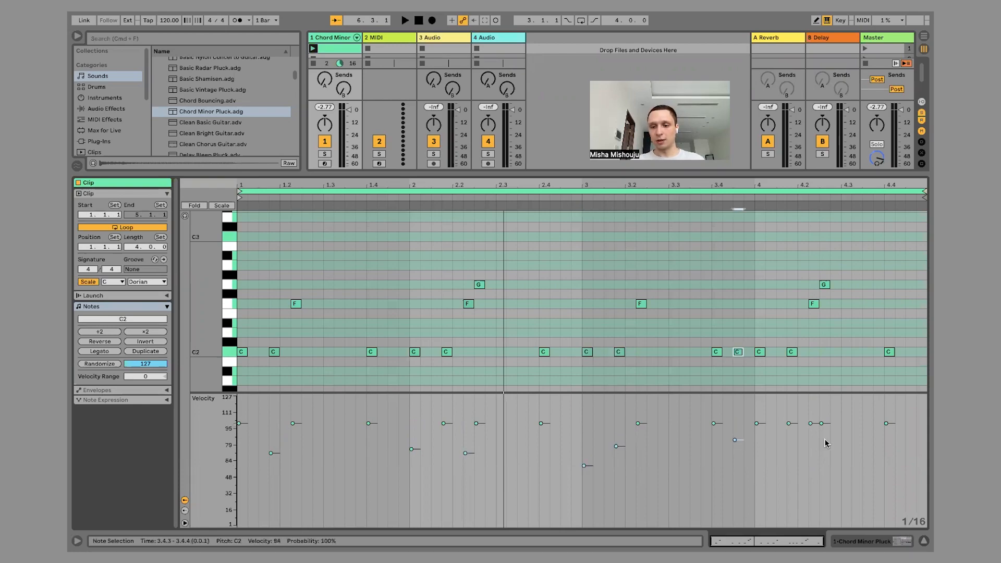
pyautogui.moveTo(811, 423); pyautogui.dragTo(810, 461)
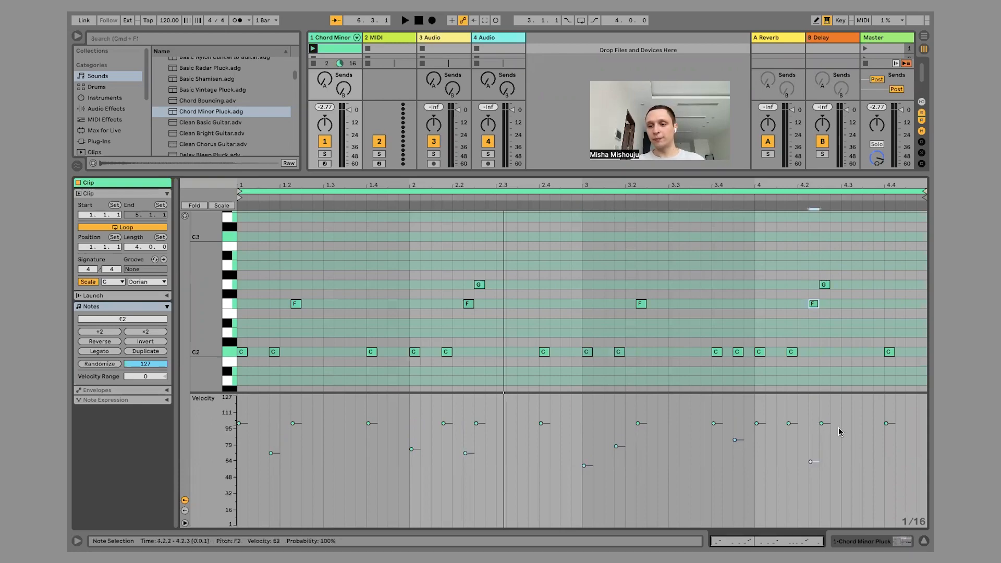
# Add an E♭2 note at 4.4.3 near the end of the fourth bar.
pyautogui.doubleClick(906, 324)
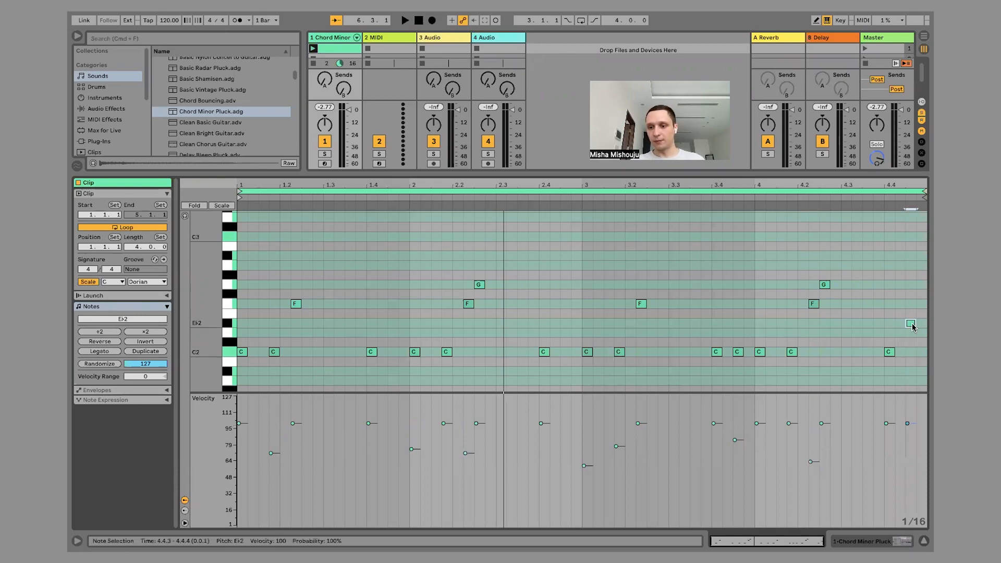
# Try replacing the E♭2 at 4.4.3 with a C2 held from 4.4.1 to the clip's end, and play the clip.
pyautogui.doubleClick(911, 325)
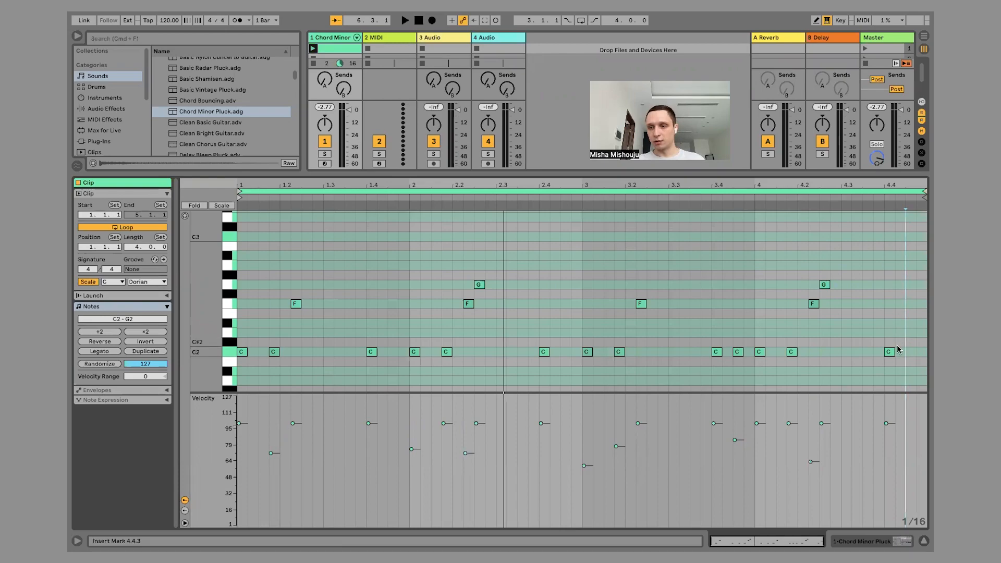
pyautogui.moveTo(892, 352); pyautogui.dragTo(926, 351)
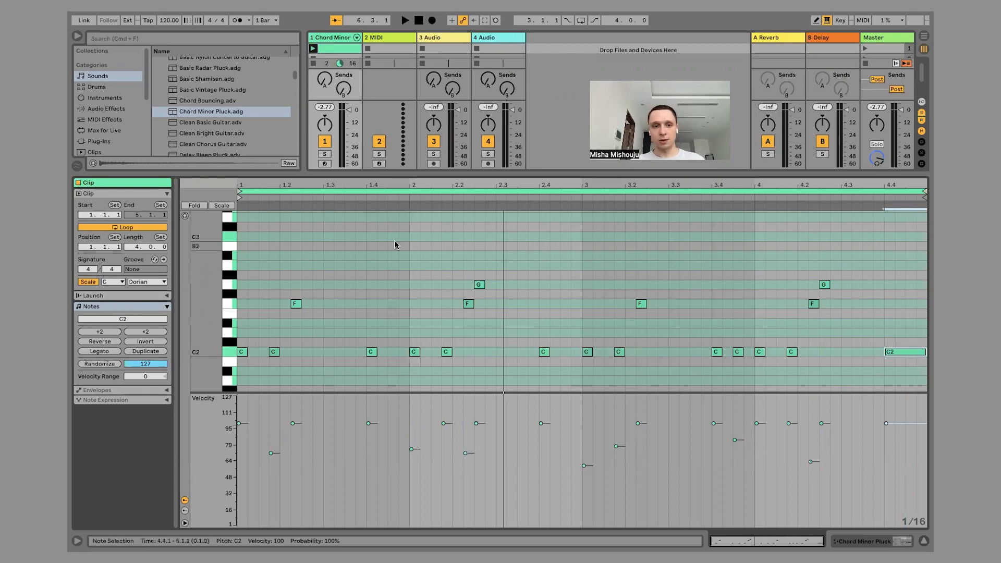
pyautogui.click(274, 198)
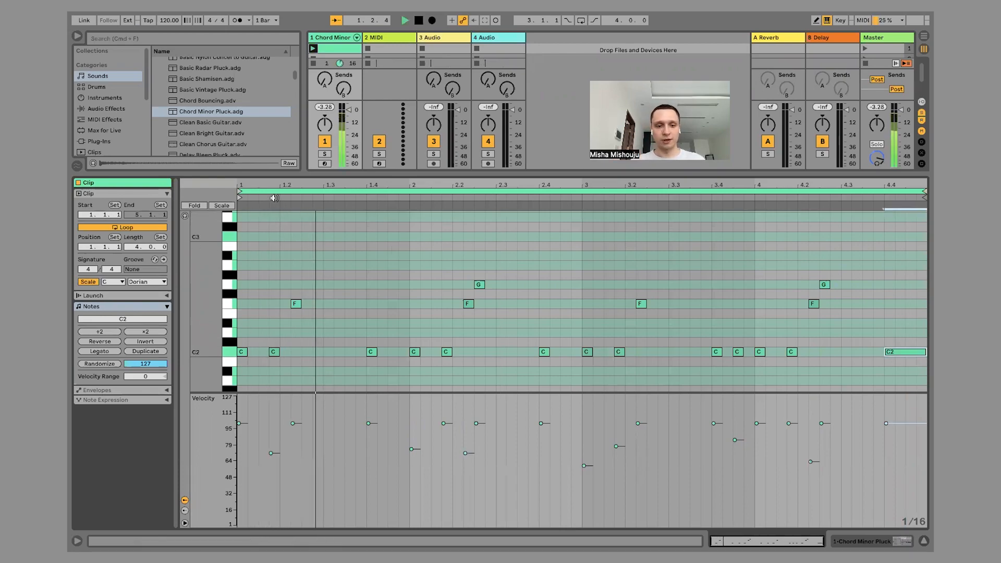
pyautogui.moveTo(925, 352); pyautogui.dragTo(895, 353)
# Add a C2 note at 4.4.3 and transpose it together with the C2 at 4.4.1 to A2.
pyautogui.doubleClick(910, 352)
pyautogui.moveTo(921, 364); pyautogui.dragTo(895, 352)
pyautogui.press('Up')
pyautogui.press('Up')
pyautogui.press('Up')
pyautogui.press('Up')
pyautogui.press('Up')
pyautogui.press('Up')
pyautogui.press('Up')
pyautogui.press('Up')
pyautogui.press('Up')
pyautogui.press('Up')
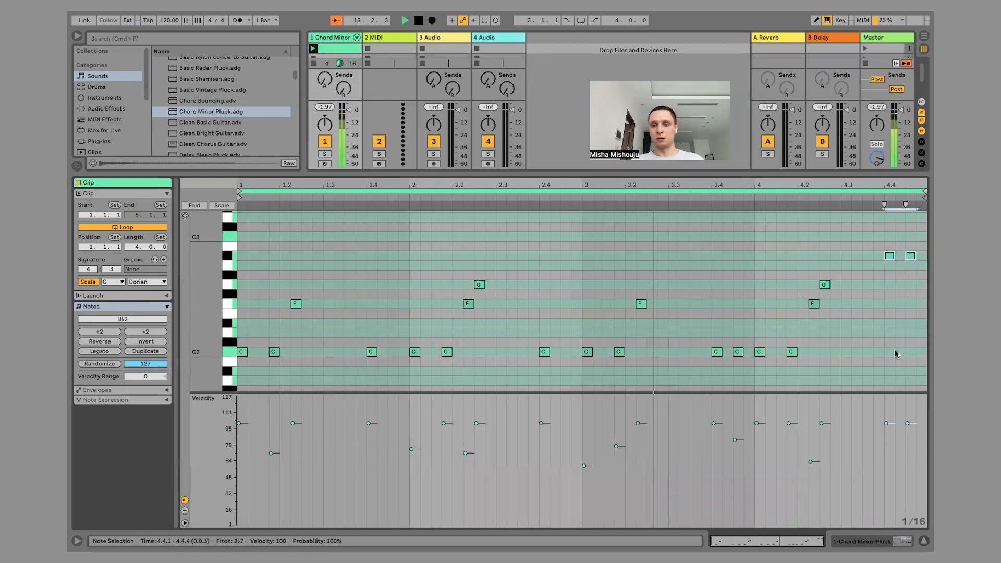
pyautogui.press('Down')
# Add an F2 note at 4.3.3 and move the last two notes to G2 at 4.4.1 and E♭2 at 4.4.3.
pyautogui.doubleClick(867, 303)
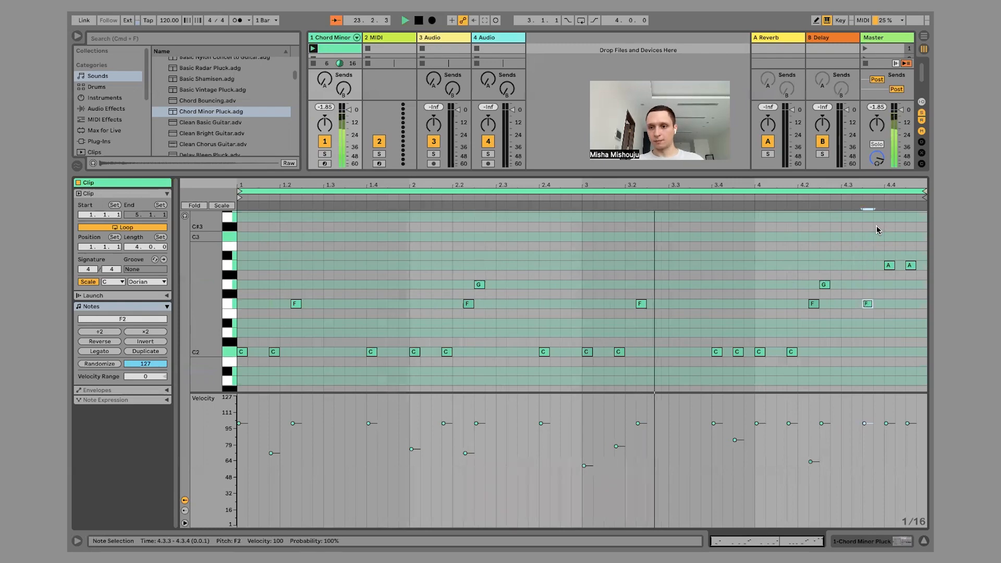
pyautogui.moveTo(889, 265); pyautogui.dragTo(911, 323)
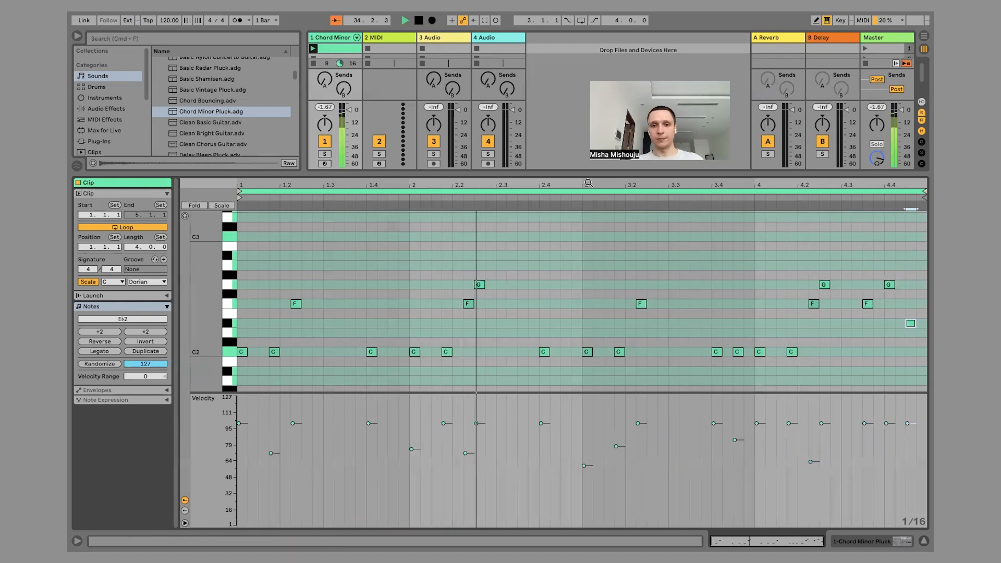
pyautogui.click(579, 240)
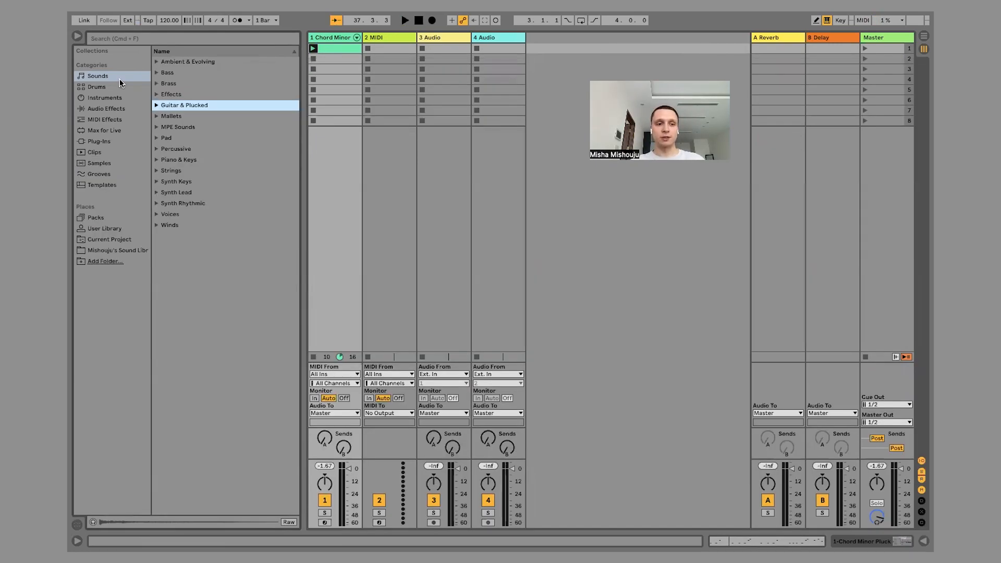
# Browse the Core Library pack to the Full folder of drum loops under Samples, Loops, Drums.
pyautogui.click(98, 221)
pyautogui.click(182, 73)
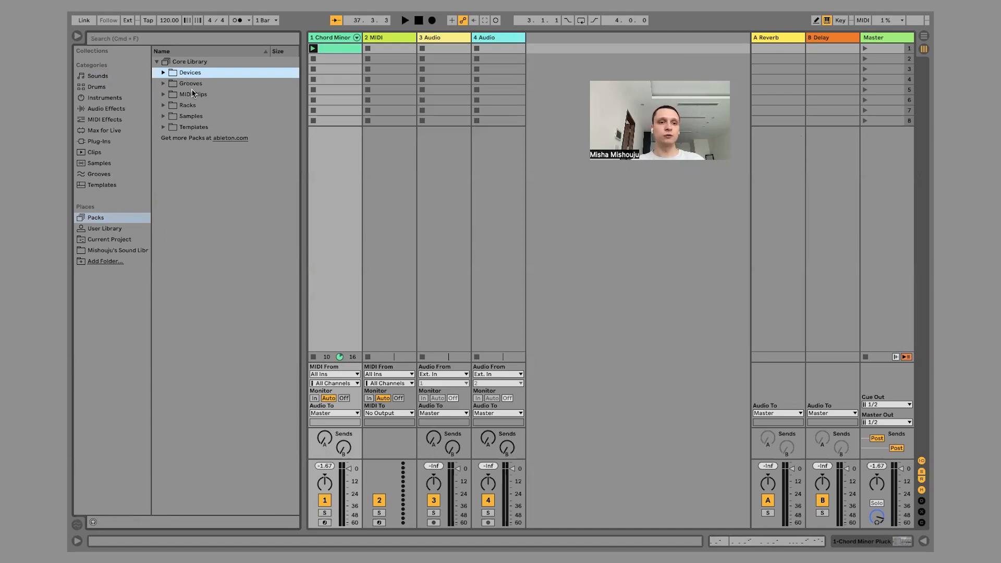
pyautogui.click(194, 106)
pyautogui.click(193, 116)
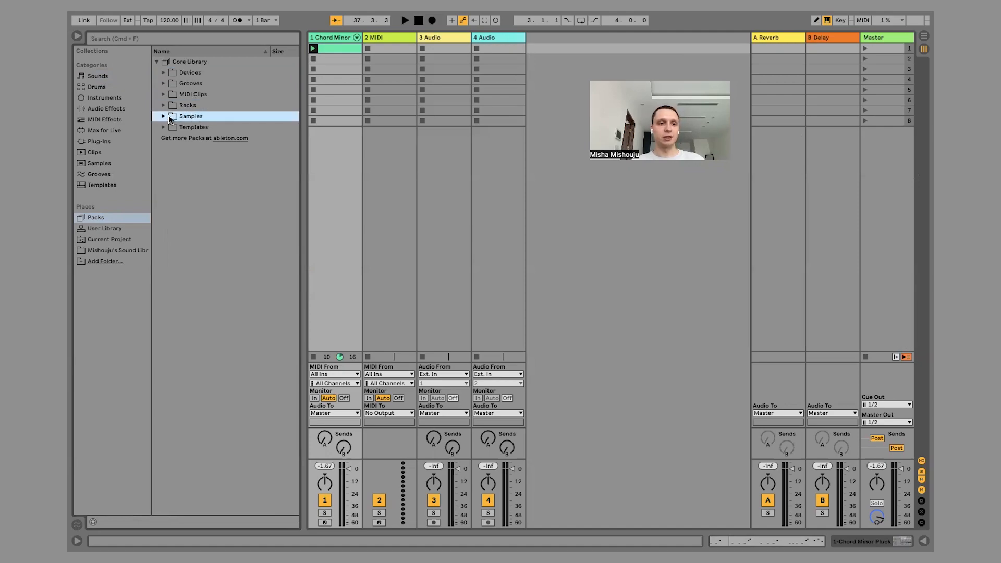
pyautogui.click(163, 117)
pyautogui.click(194, 128)
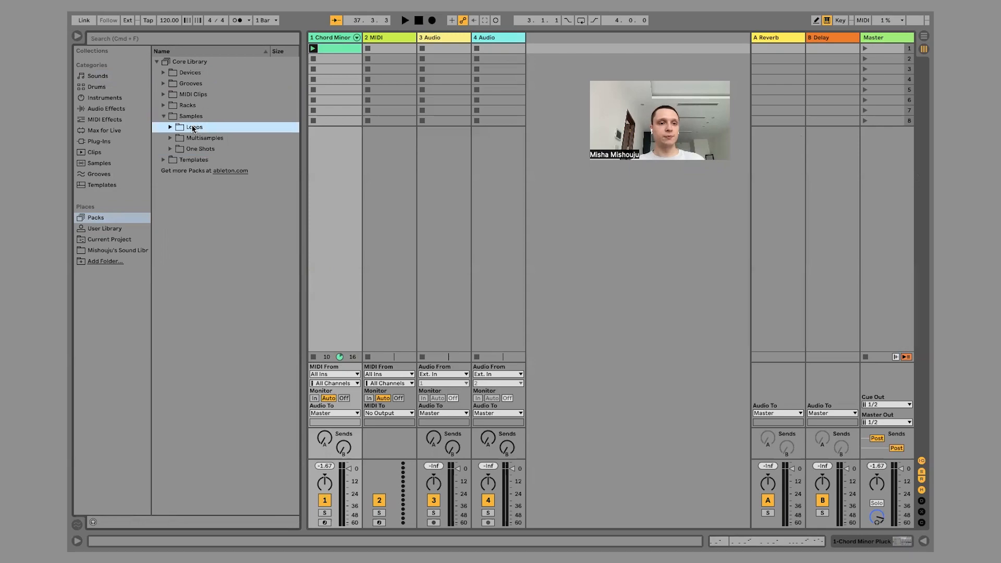
pyautogui.click(171, 128)
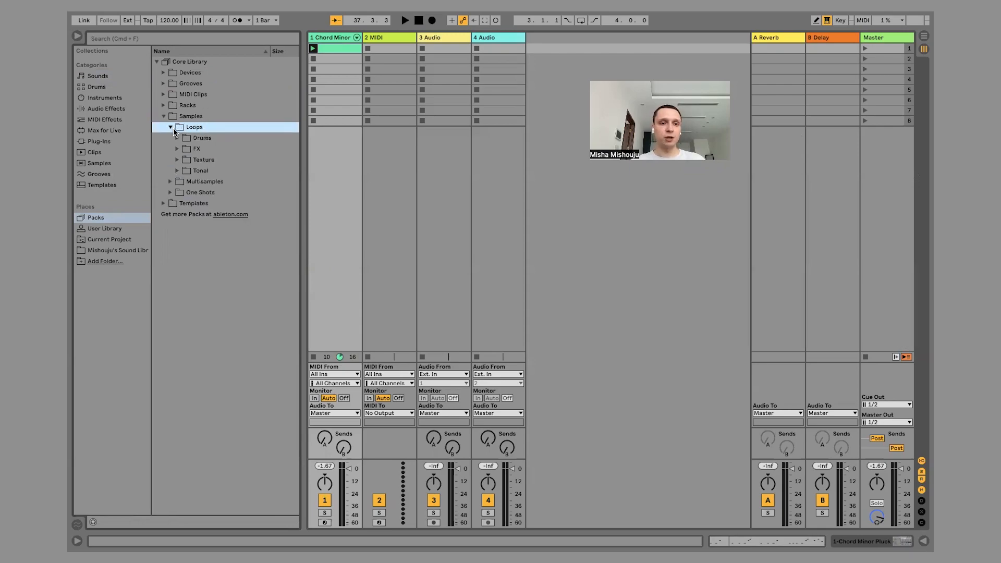
pyautogui.click(177, 139)
pyautogui.click(226, 150)
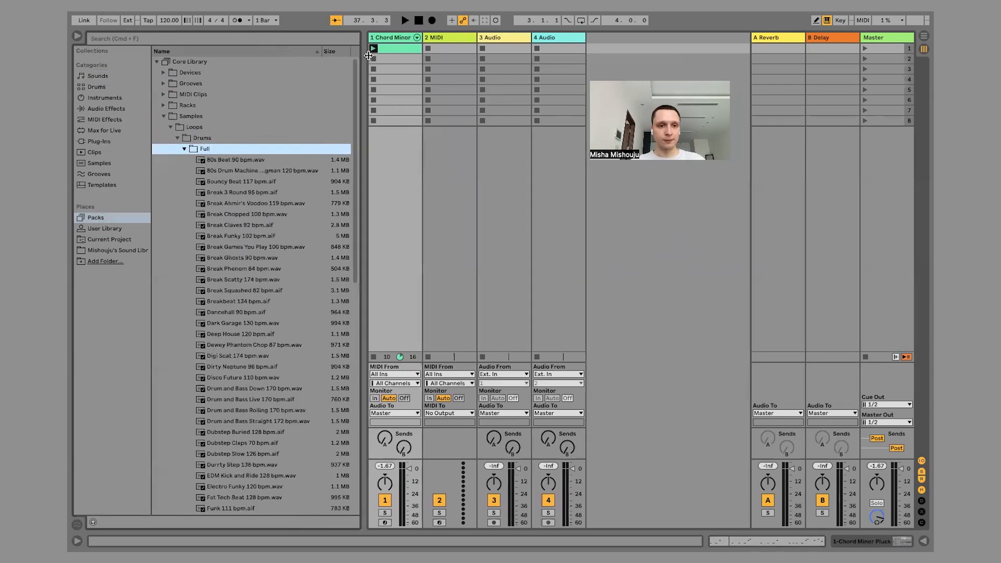
# Preview several drum loops and load Electro Funky 120 bpm.wav into the first clip slot of track 3.
pyautogui.click(255, 161)
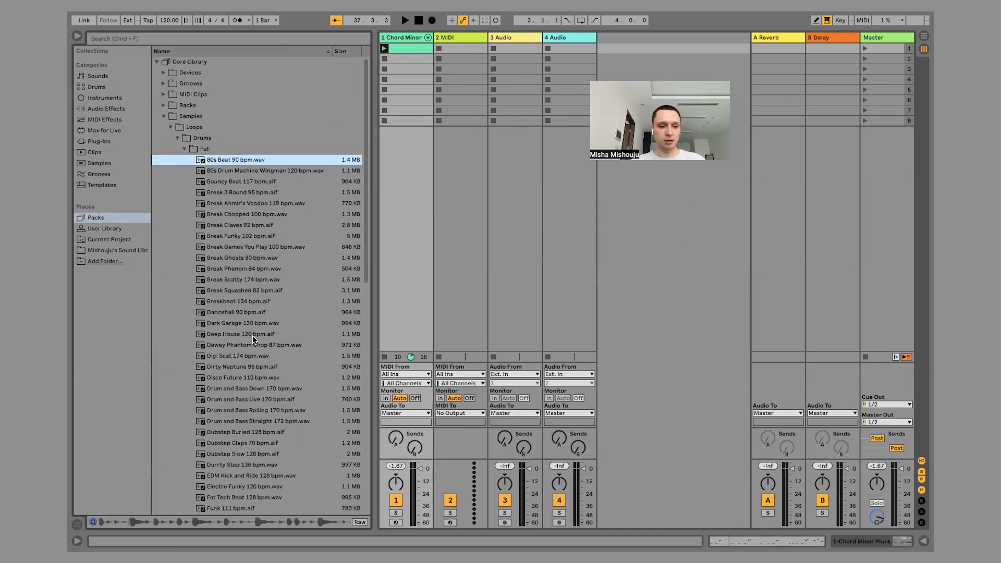
pyautogui.scroll(-3, 254, 313)
pyautogui.click(255, 289)
pyautogui.scroll(-4, 256, 290)
pyautogui.click(255, 282)
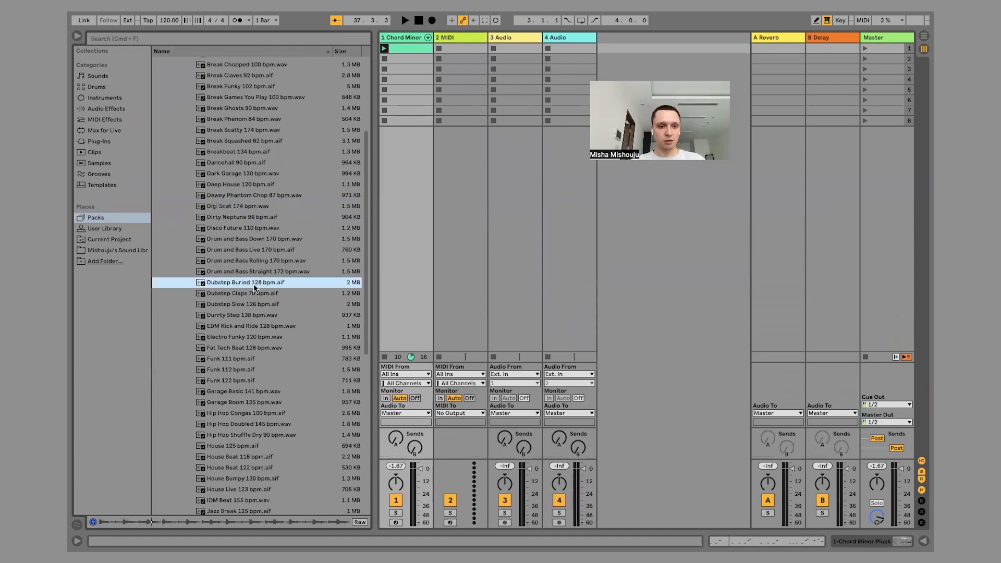
pyautogui.scroll(-3, 254, 287)
pyautogui.click(245, 280)
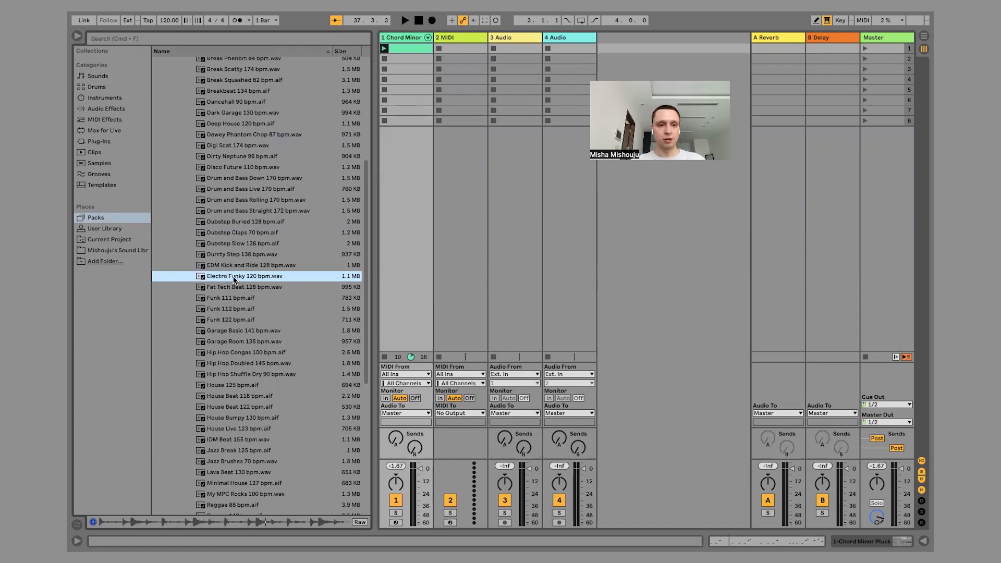
pyautogui.moveTo(412, 169); pyautogui.dragTo(518, 49)
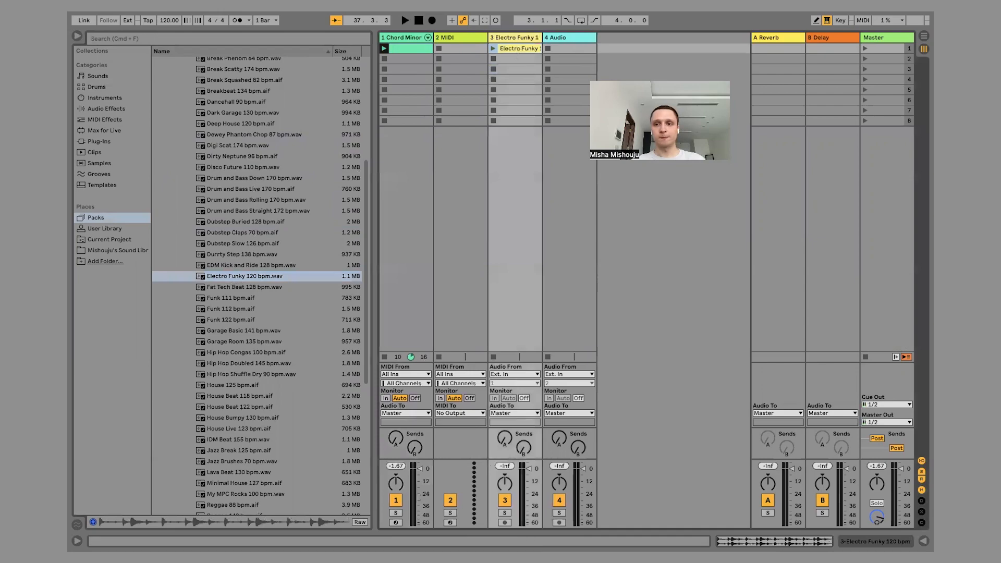
# Launch scene 1 to hear the Electro Funky loop with the pluck clip, and mute track 3.
pyautogui.click(865, 48)
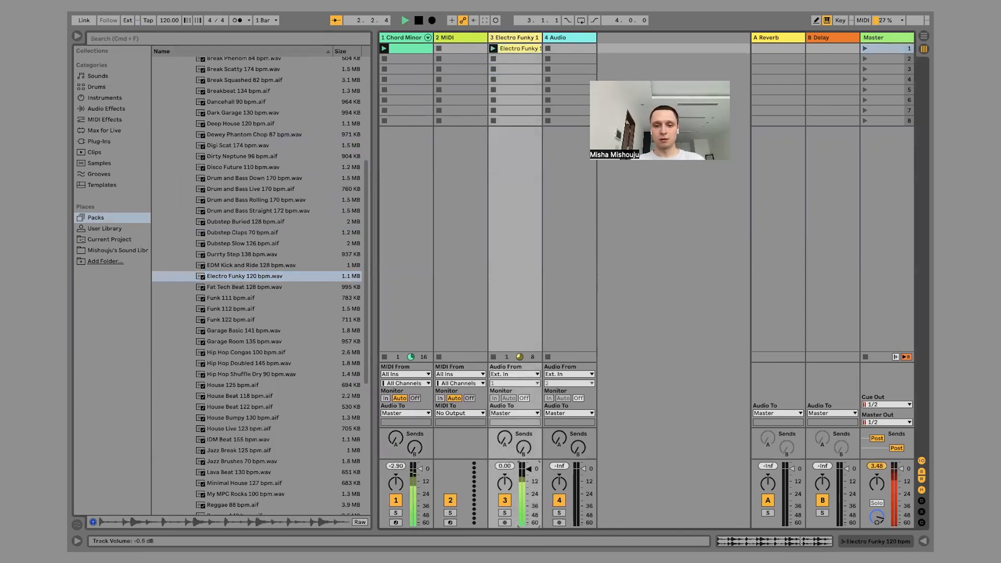
pyautogui.click(262, 288)
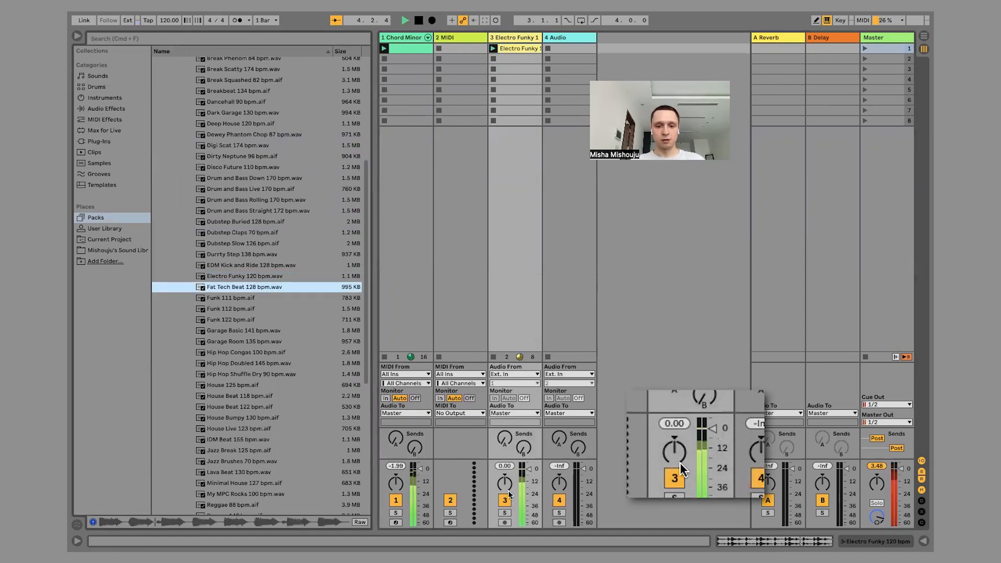
pyautogui.click(505, 501)
# Audition more drum loops and place House Bumpy 130 bpm.aif in the second clip slot of track 3.
pyautogui.click(236, 300)
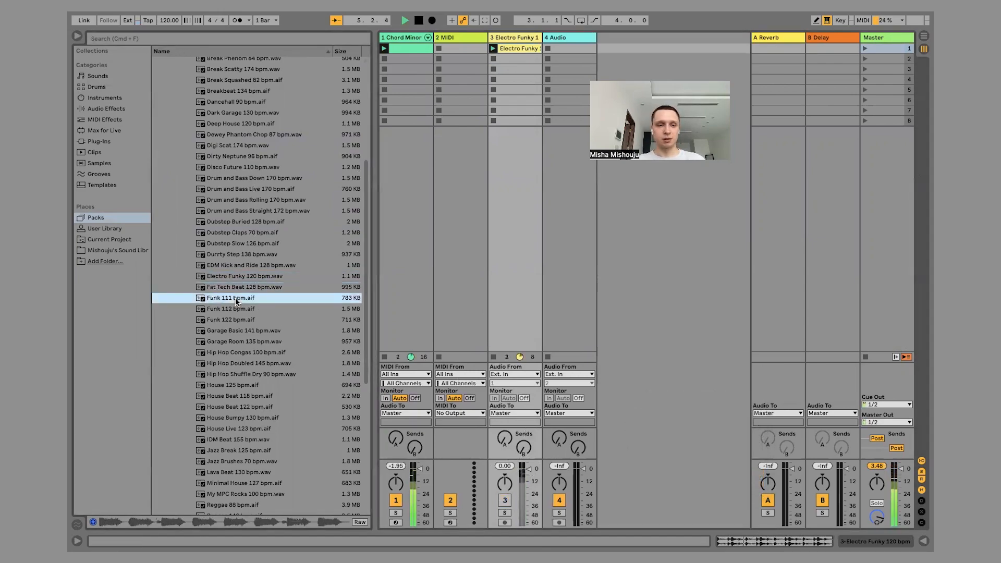
pyautogui.scroll(-5, 236, 299)
pyautogui.moveTo(219, 245); pyautogui.dragTo(501, 58)
pyautogui.scroll(3, 250, 165)
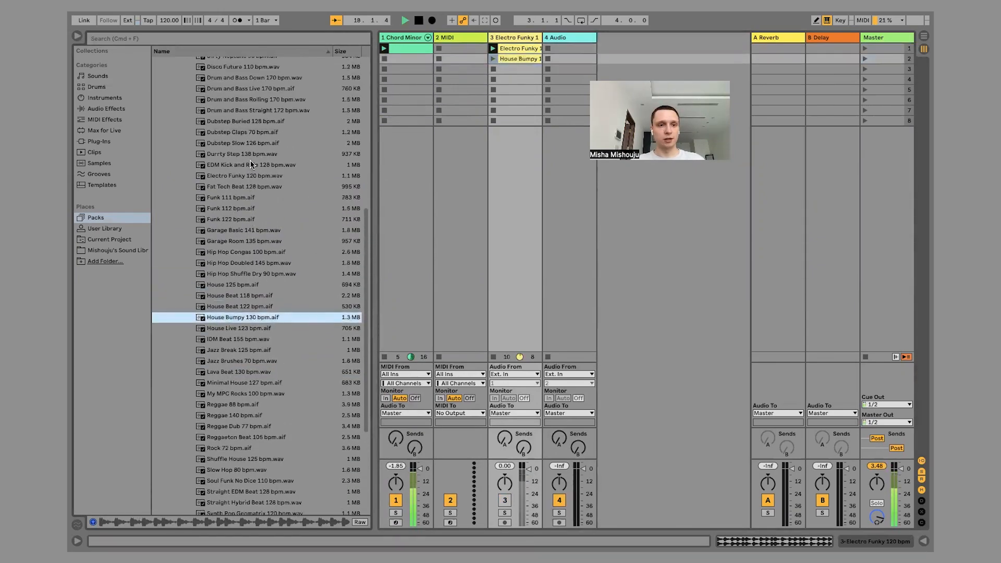
# Load Funk 111 bpm.aif into the first clip slot of track 4 and launch scene 1.
pyautogui.click(234, 208)
pyautogui.click(221, 199)
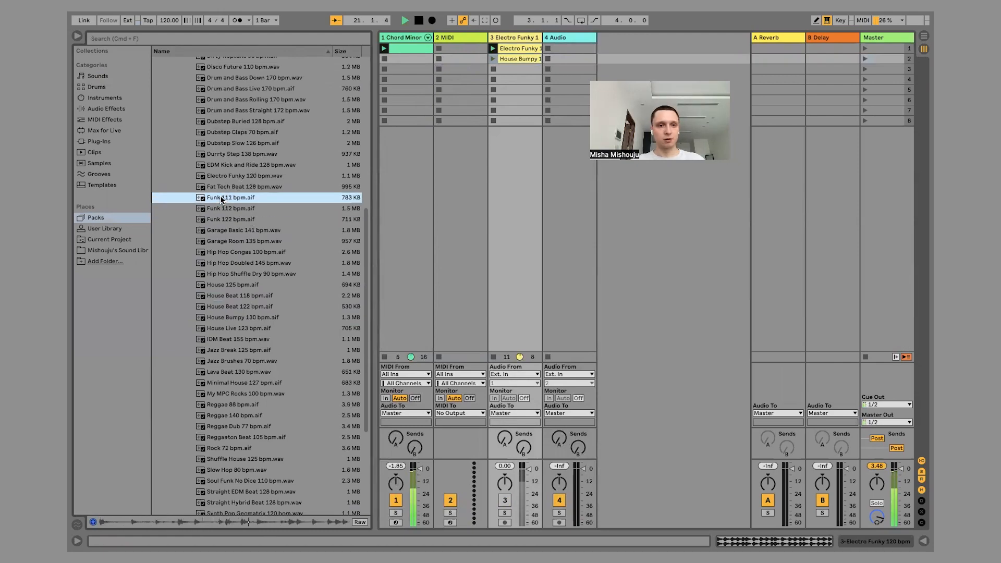
pyautogui.moveTo(235, 198); pyautogui.dragTo(570, 49)
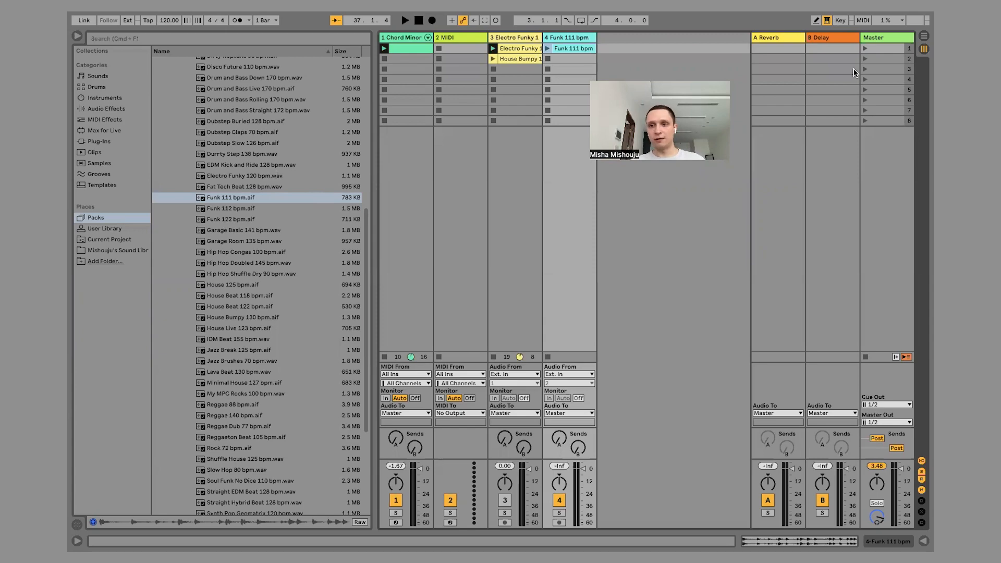
pyautogui.click(864, 49)
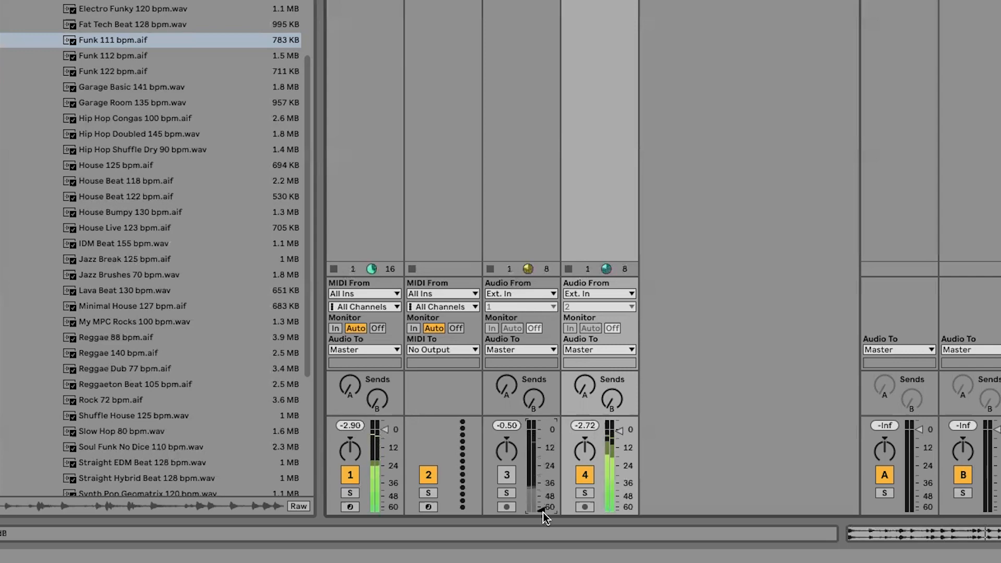
# Reactivate track 3 with its volume at about -4 dB, and mute track 4.
pyautogui.click(507, 474)
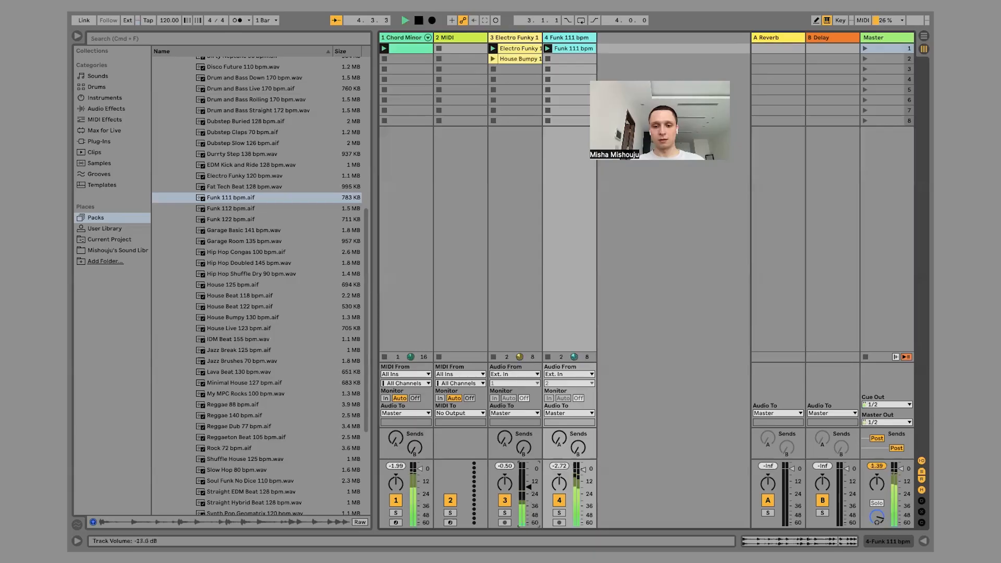
pyautogui.moveTo(528, 484); pyautogui.dragTo(528, 480)
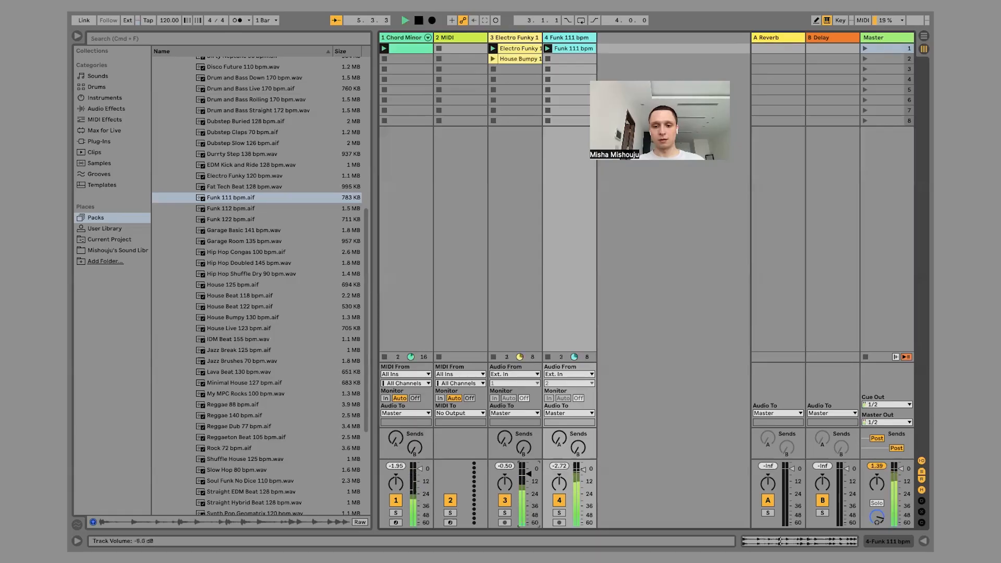
pyautogui.click(558, 501)
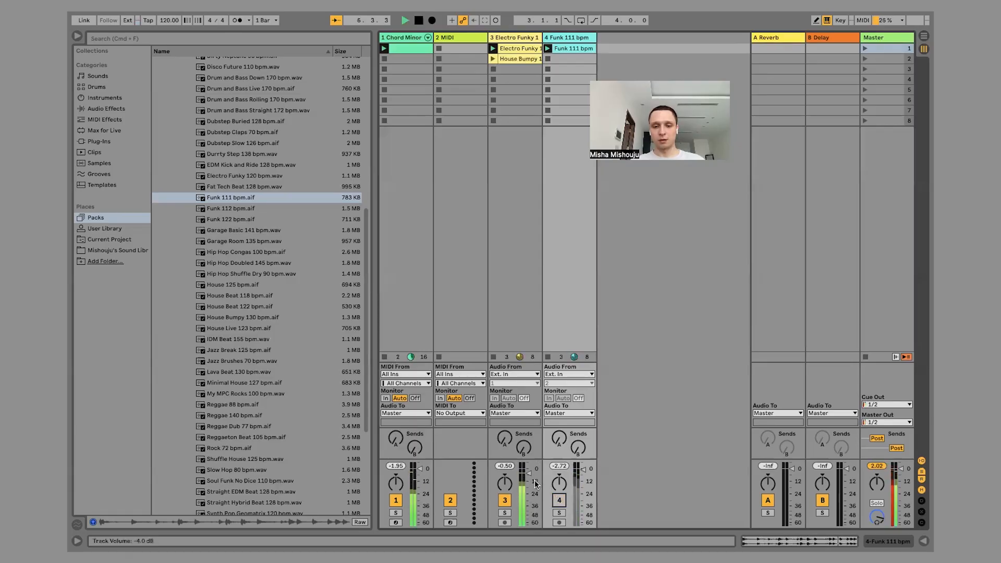
pyautogui.moveTo(529, 473); pyautogui.dragTo(529, 470)
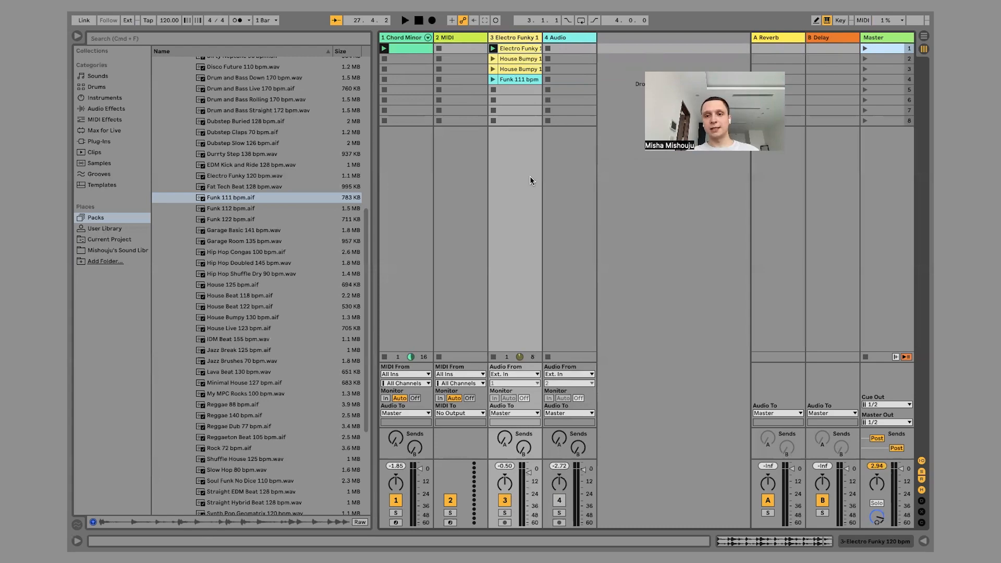
# Show the Ambient & Evolving presets of the Sounds category in the browser.
pyautogui.scroll(3, 204, 139)
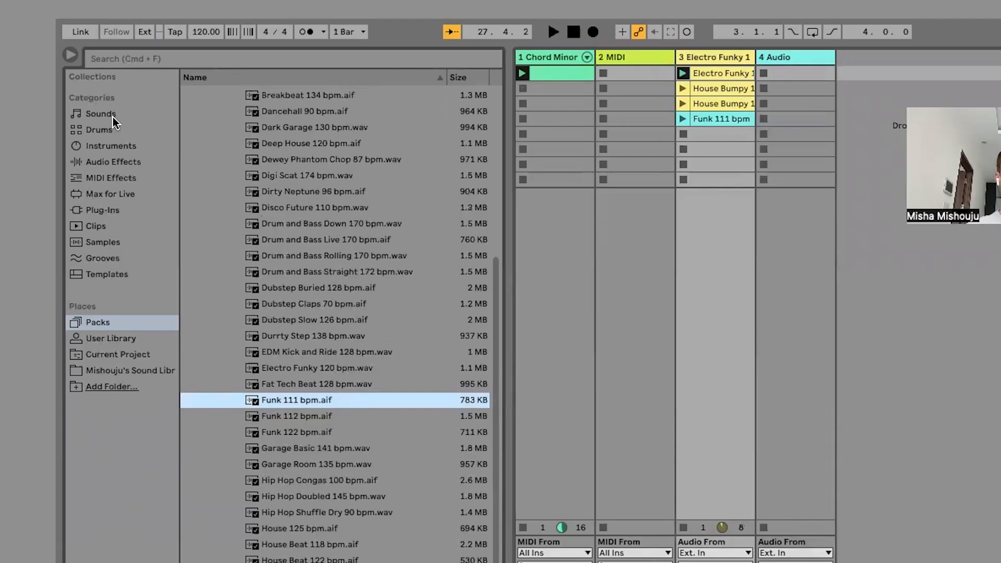
pyautogui.click(106, 81)
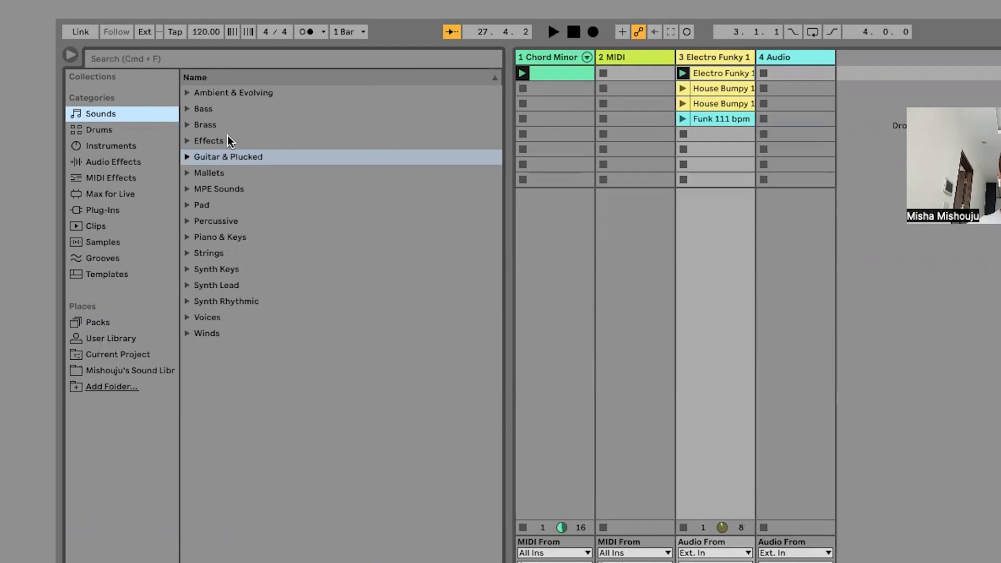
pyautogui.click(215, 93)
pyautogui.click(187, 93)
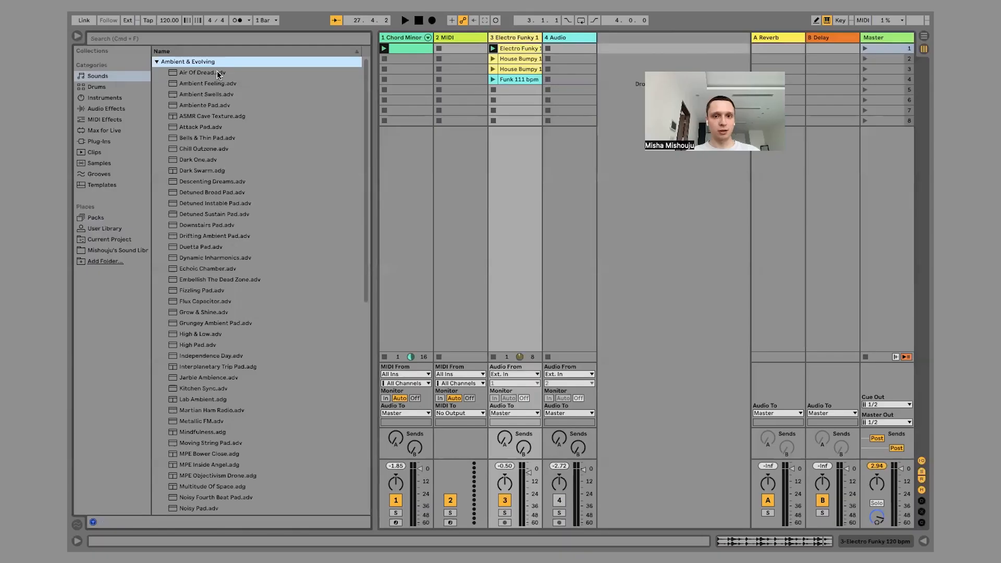
# Audition ambient presets including Air Of Dread and High Pad during playback, and load Wave Evolve Pad.adg onto track 2.
pyautogui.press('space')
pyautogui.click(218, 75)
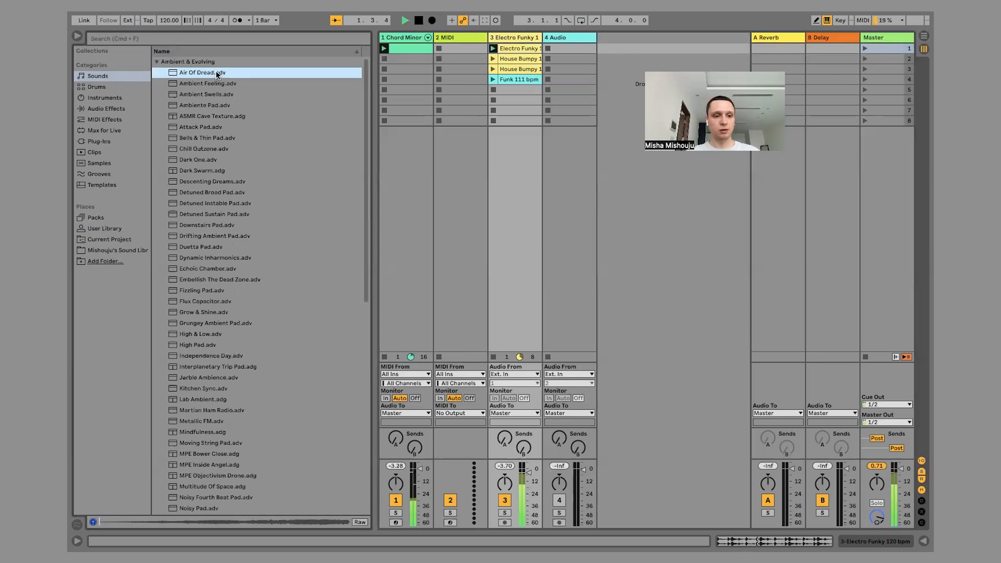
pyautogui.scroll(-4, 252, 163)
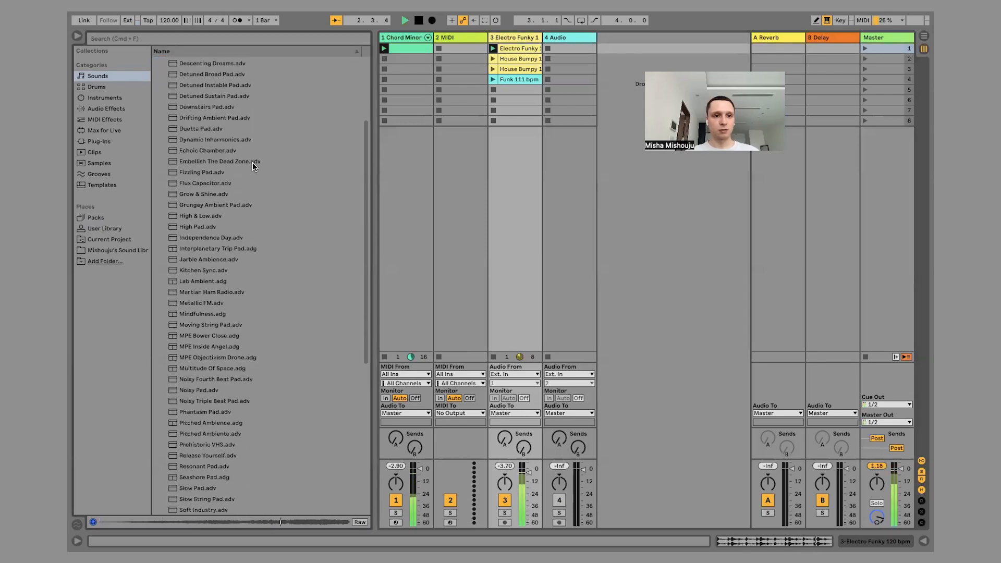
pyautogui.click(238, 224)
pyautogui.scroll(-4, 237, 224)
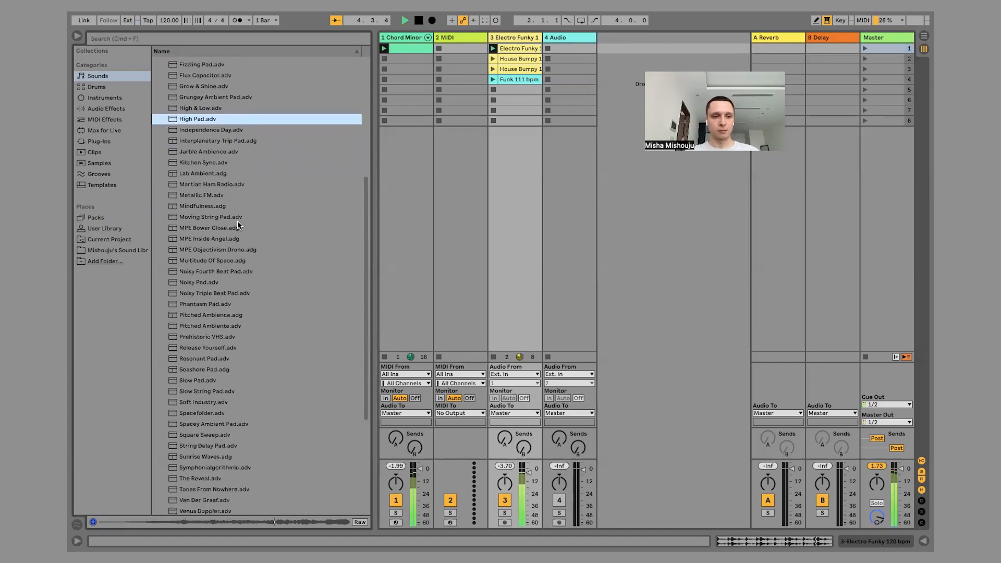
pyautogui.scroll(-5, 237, 222)
pyautogui.click(222, 348)
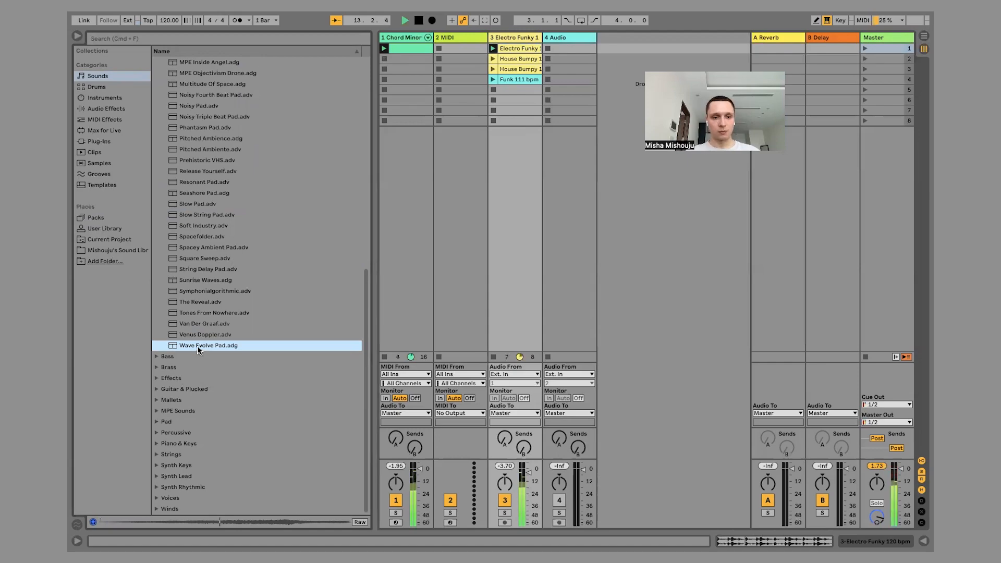
pyautogui.moveTo(195, 348); pyautogui.dragTo(453, 49)
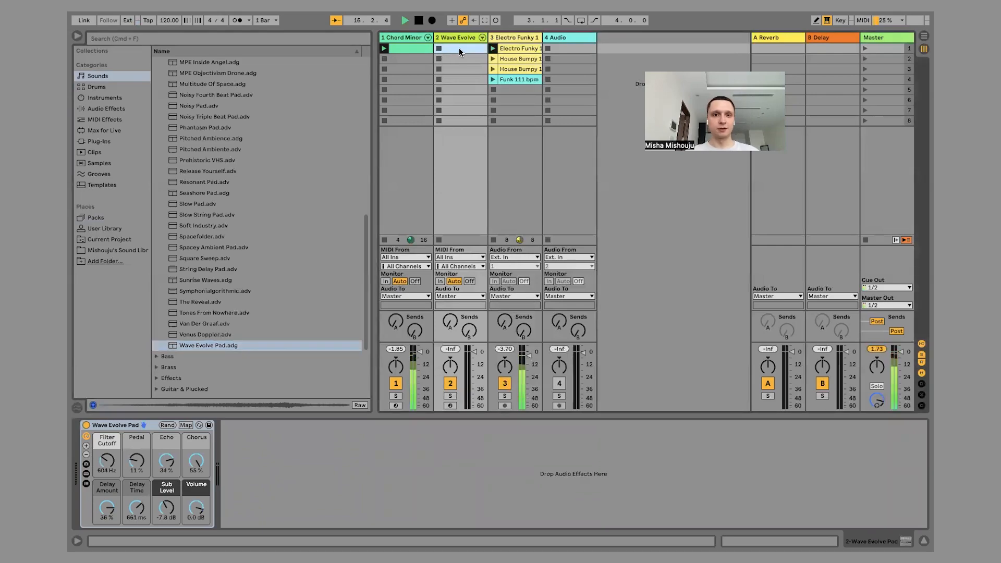
# Create a MIDI clip in track 2's first slot and add a C3 note spanning the first three beats.
pyautogui.doubleClick(459, 48)
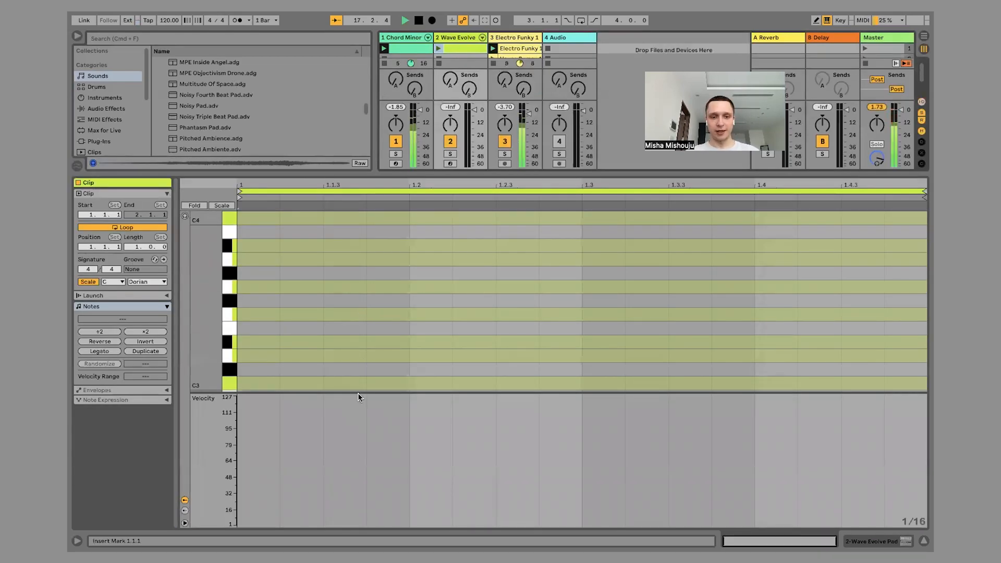
pyautogui.moveTo(360, 391); pyautogui.dragTo(349, 513)
pyautogui.scroll(-4, 211, 369)
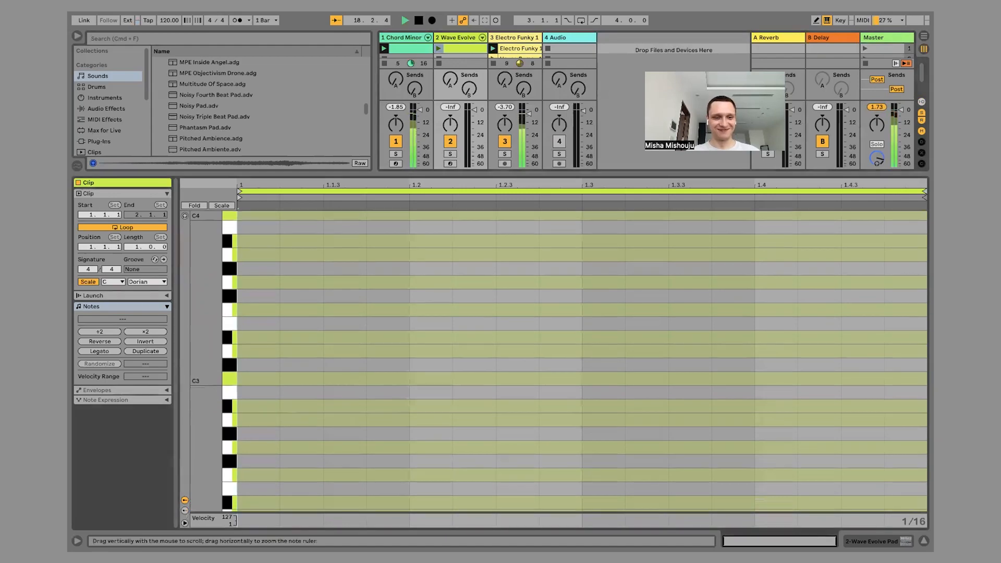
pyautogui.doubleClick(261, 294)
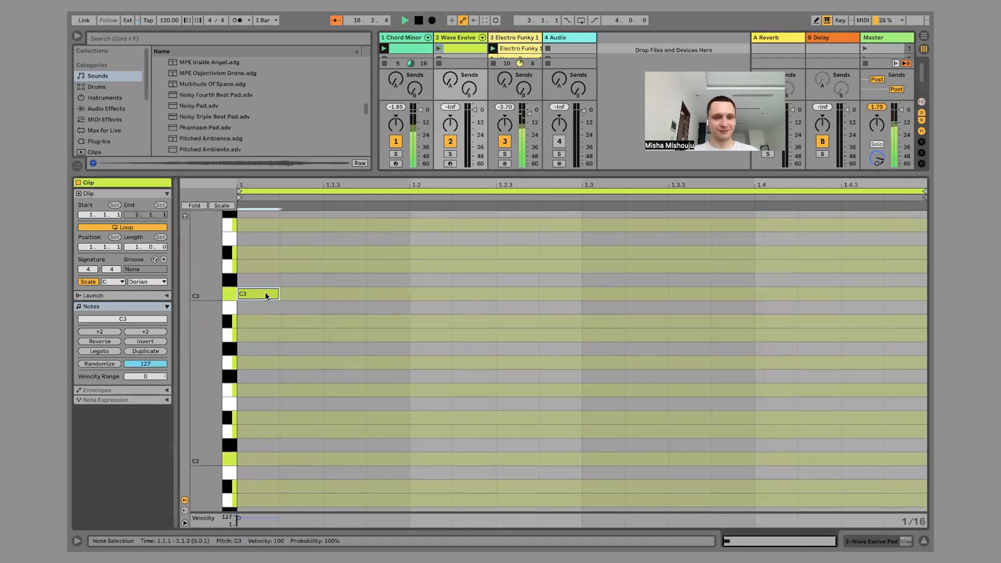
pyautogui.moveTo(280, 292); pyautogui.dragTo(753, 290)
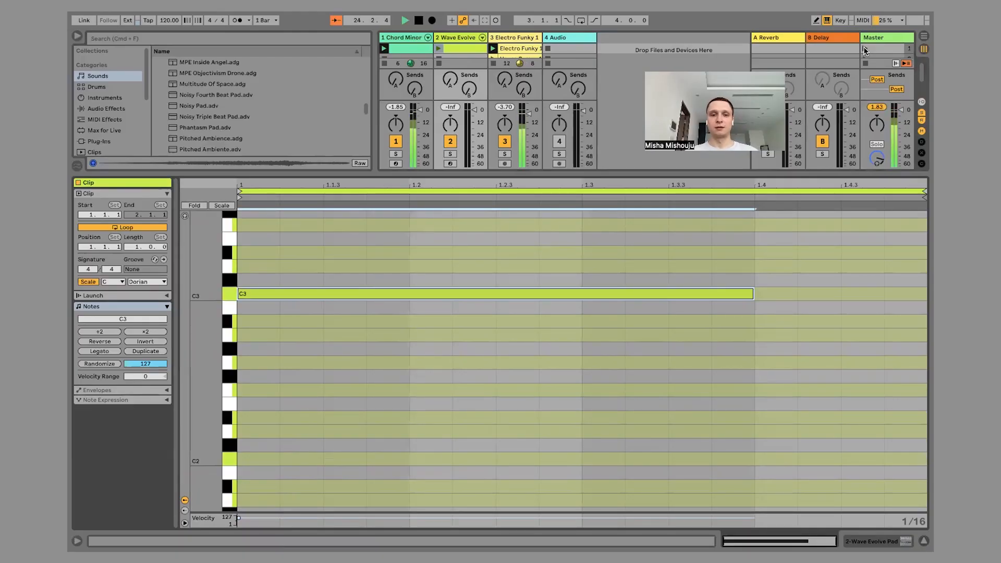
# Launch scene 1 and lower track 2's volume to about -3 dB.
pyautogui.click(864, 49)
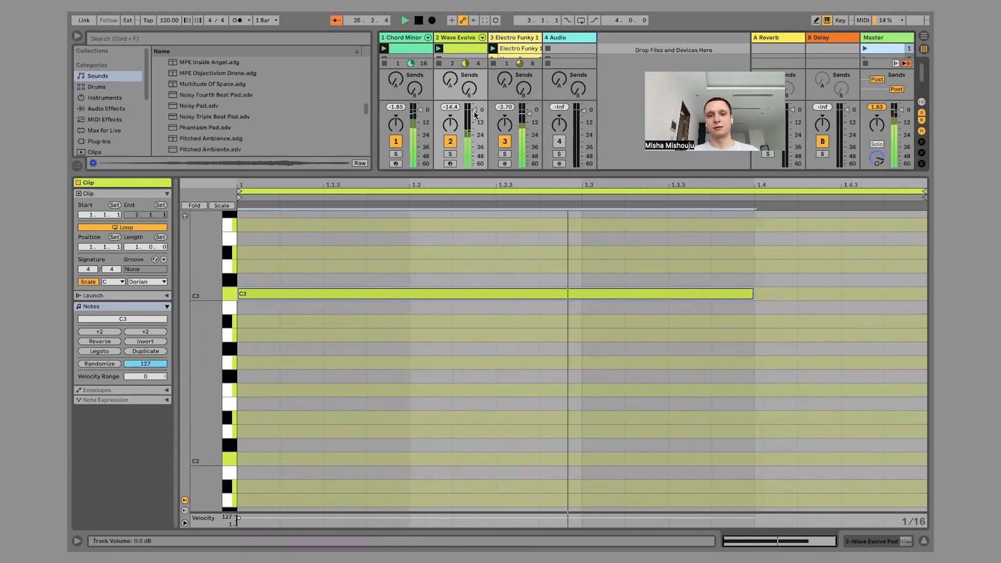
pyautogui.moveTo(475, 114); pyautogui.dragTo(474, 117)
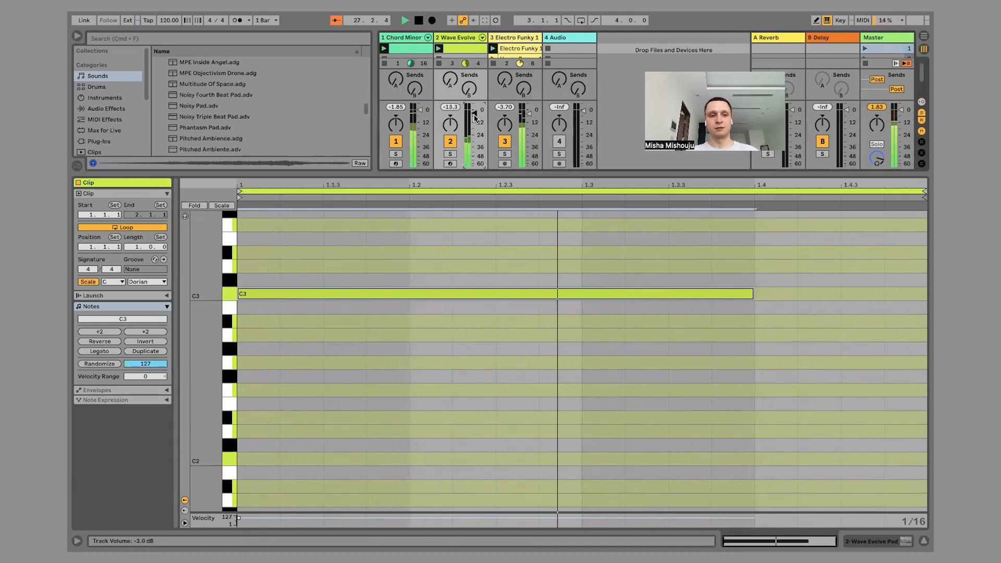
# Duplicate the pad clip's loop to two bars, raise its second note to D3, and duplicate the loop again to four bars.
pyautogui.click(143, 352)
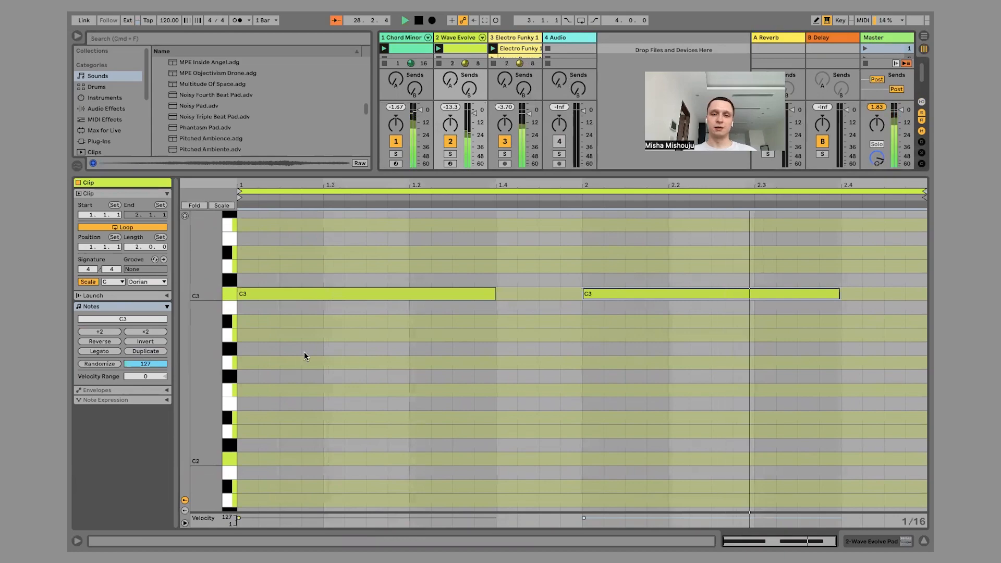
pyautogui.moveTo(639, 290); pyautogui.dragTo(636, 272)
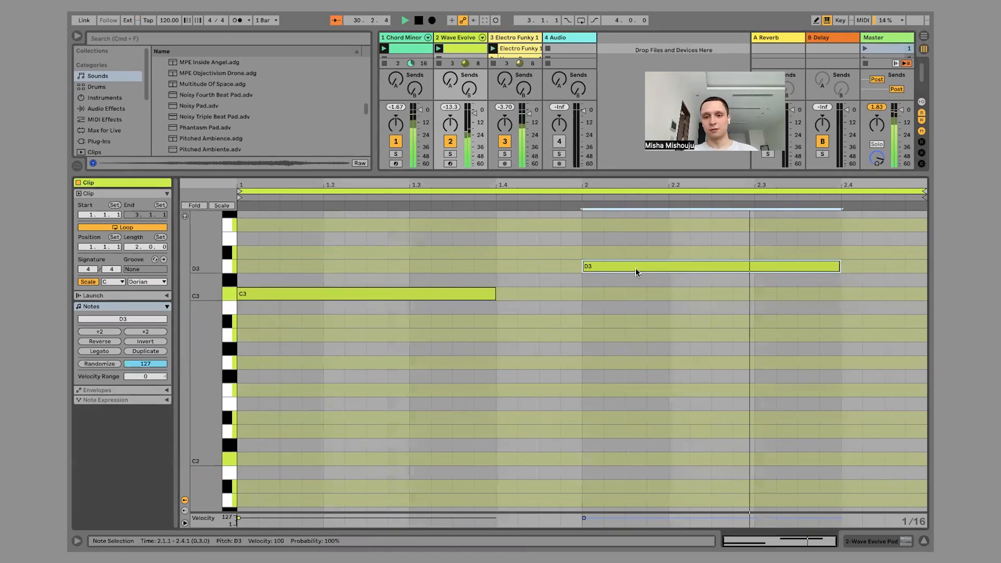
pyautogui.click(145, 351)
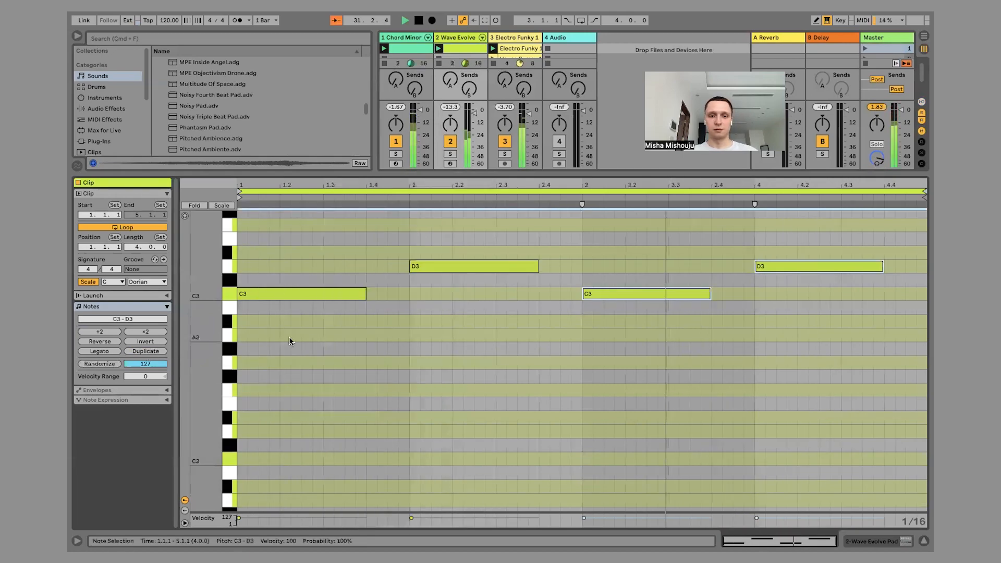
# Raise the bar 2 note to Eb3, move it to bar 3 in place of the deleted C3, and delete the bar 4 D3 note.
pyautogui.moveTo(480, 267); pyautogui.dragTo(480, 256)
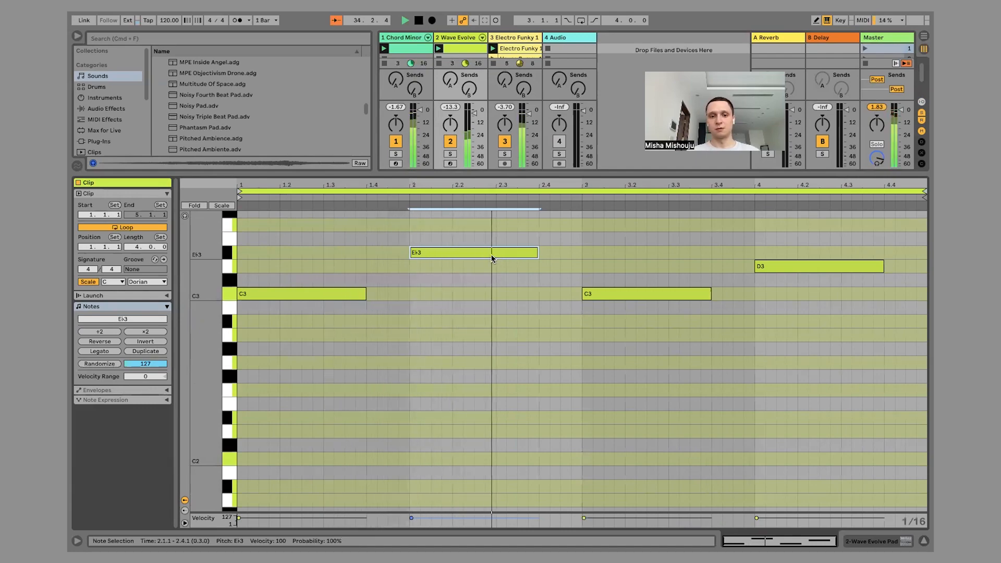
pyautogui.doubleClick(590, 295)
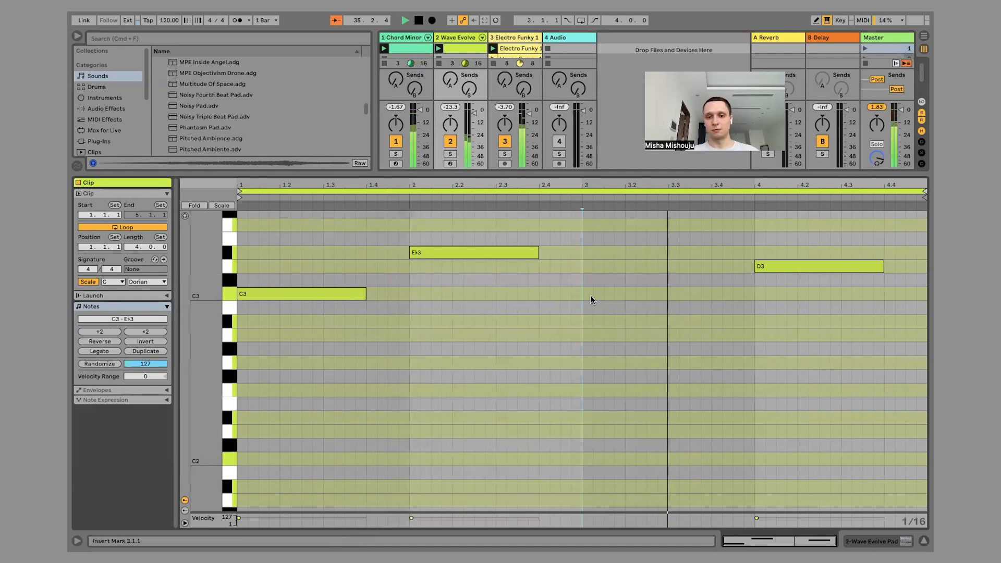
pyautogui.moveTo(472, 254); pyautogui.dragTo(644, 255)
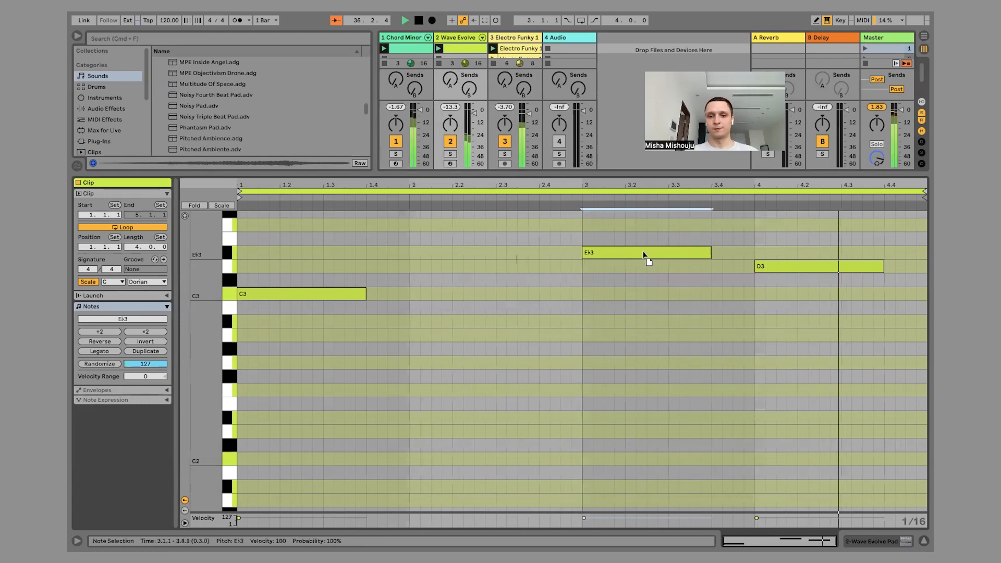
pyautogui.doubleClick(803, 268)
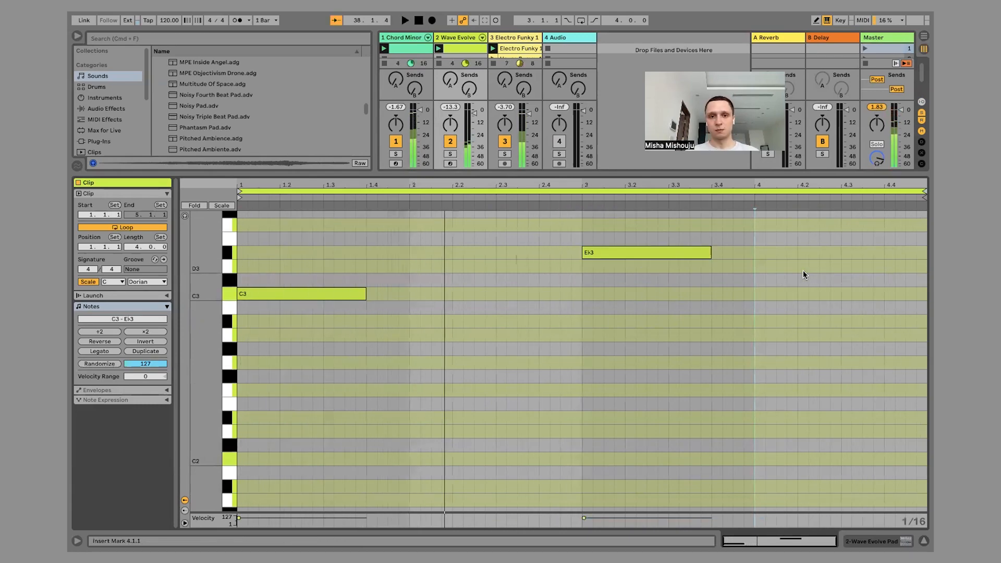
# Launch scene 1, duplicate the pad clip's loop to eight bars, and raise the bar 7 note to F3.
pyautogui.click(863, 49)
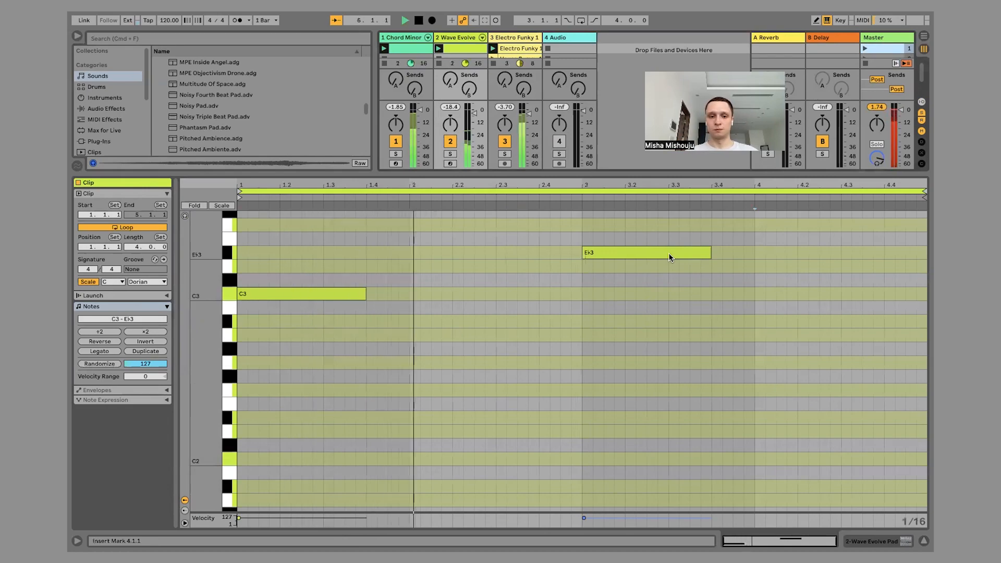
pyautogui.click(144, 351)
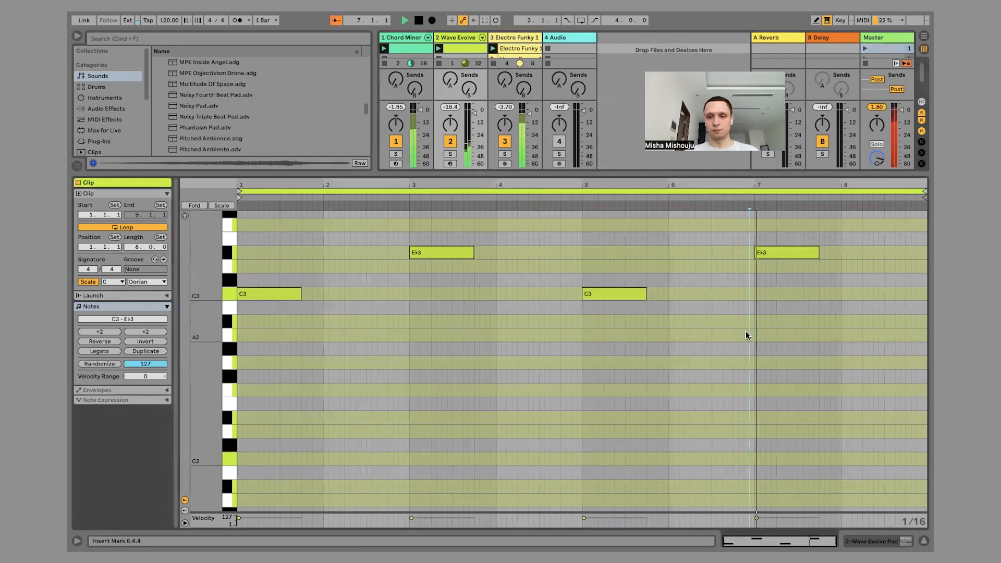
pyautogui.click(792, 253)
pyautogui.moveTo(791, 255); pyautogui.dragTo(787, 224)
pyautogui.scroll(5, 789, 291)
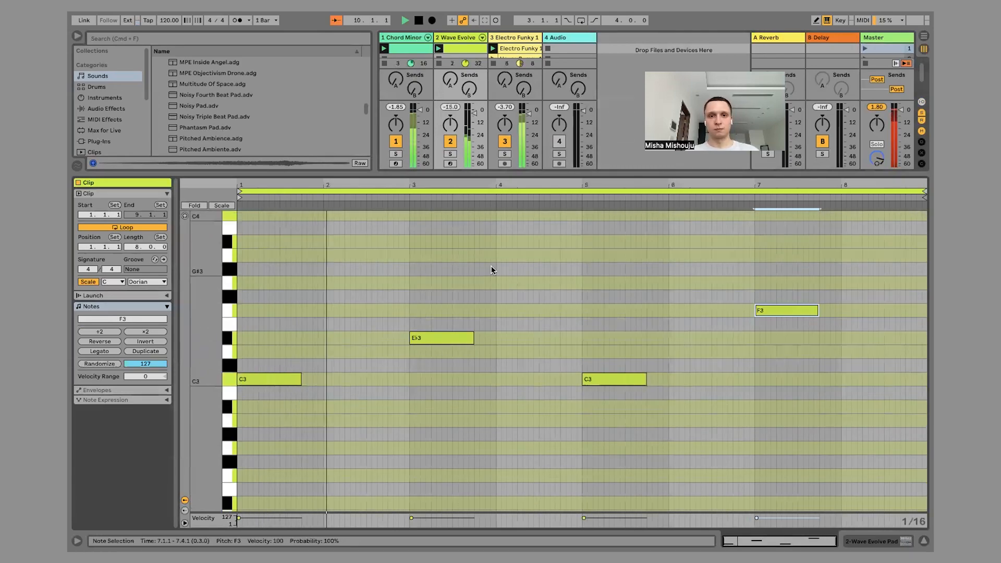
# Hide the clip's note editor and delete the House Bumpy clip from track 3's second slot.
pyautogui.click(924, 541)
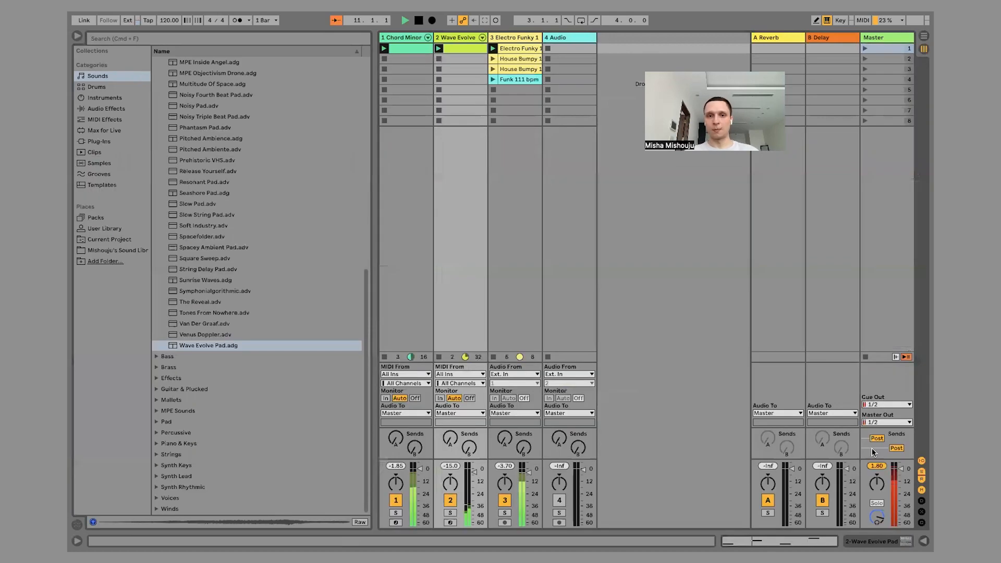
pyautogui.click(521, 61)
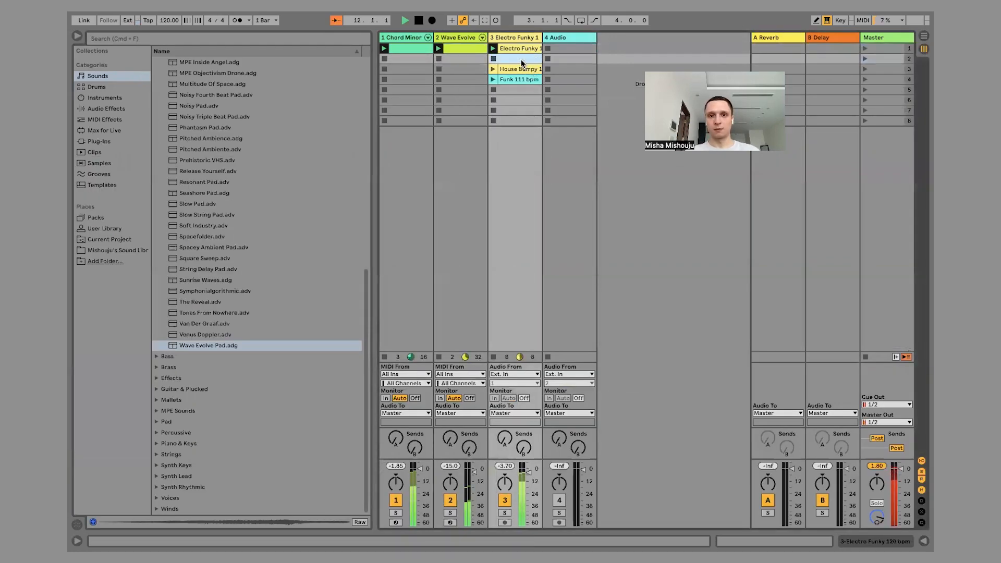
pyautogui.press('Delete')
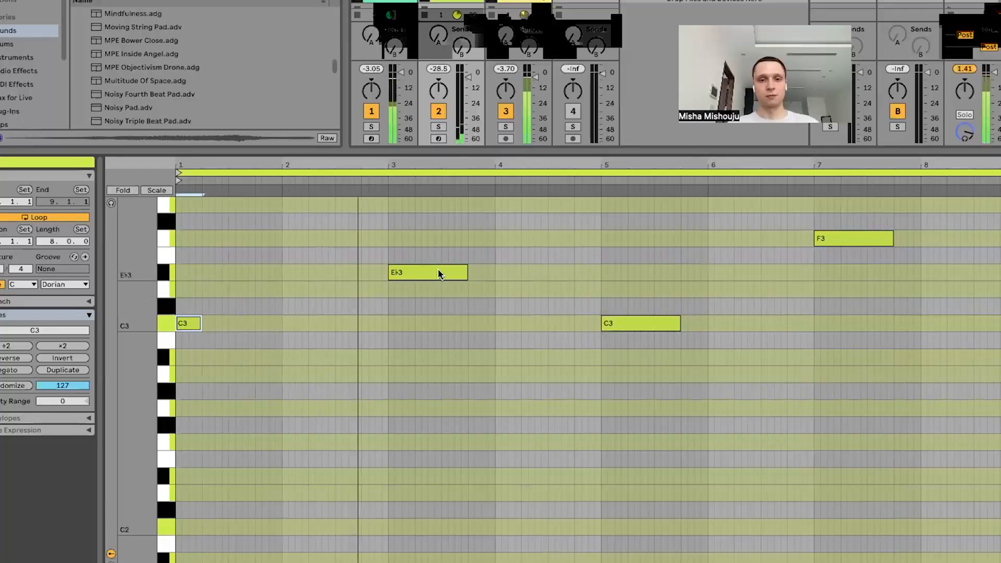
# Shorten the pad clip's C3 notes in bars 1 and 5, and shorten the bar 7 F3 note and raise its pitch.
pyautogui.moveTo(677, 323); pyautogui.dragTo(656, 323)
pyautogui.click(224, 322)
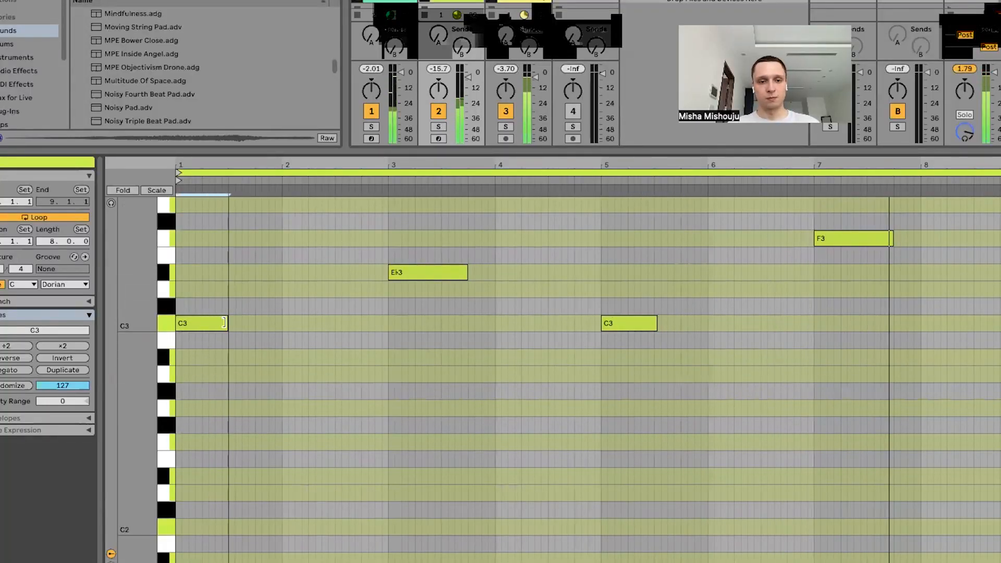
pyautogui.moveTo(890, 238); pyautogui.dragTo(864, 238)
pyautogui.scroll(2, 814, 286)
pyautogui.moveTo(837, 291); pyautogui.dragTo(836, 257)
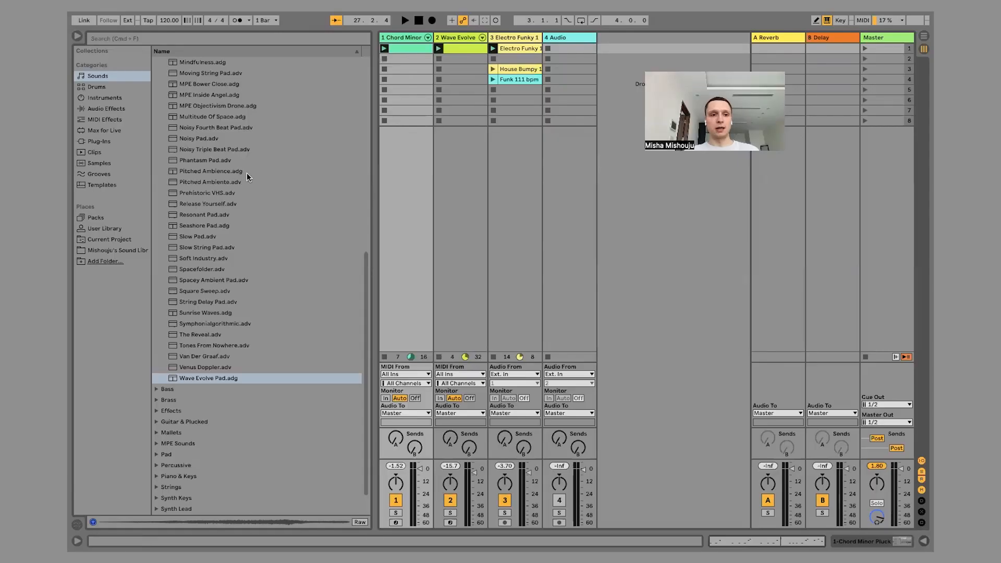
# Collapse the Ambient & Evolving presets in the Sounds category and expand the Bass presets.
pyautogui.scroll(10, 246, 173)
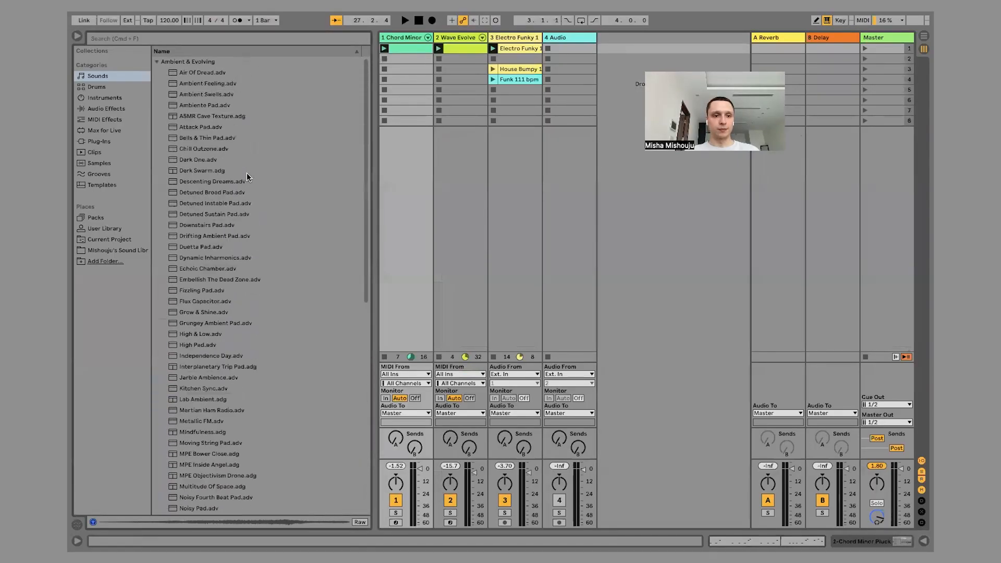
pyautogui.click(157, 62)
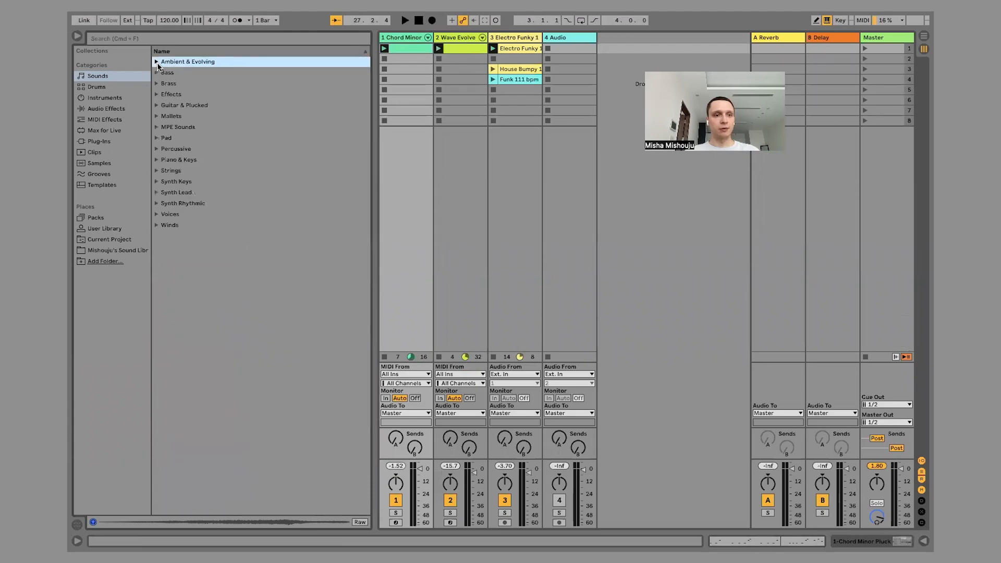
pyautogui.click(96, 78)
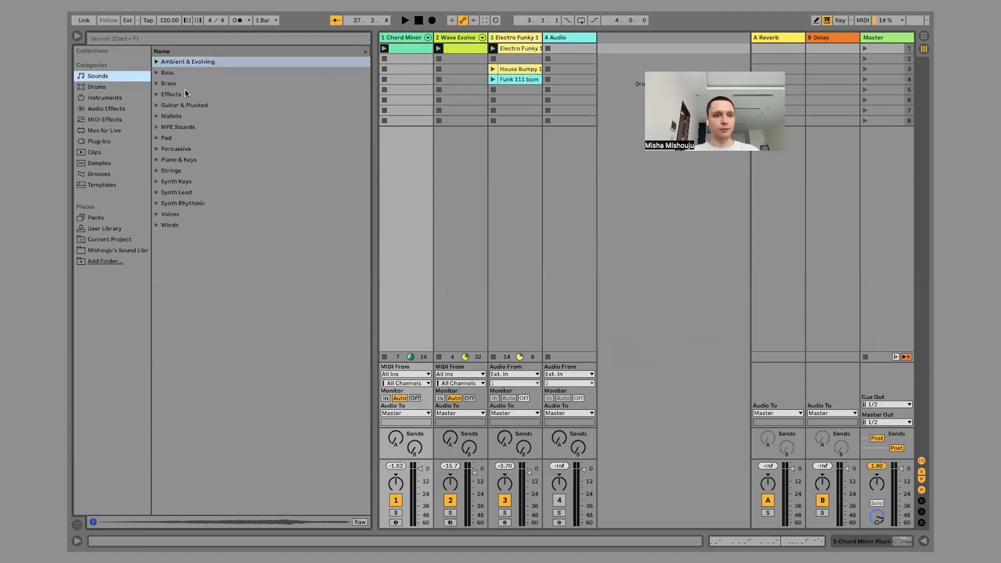
pyautogui.click(170, 77)
pyautogui.click(157, 73)
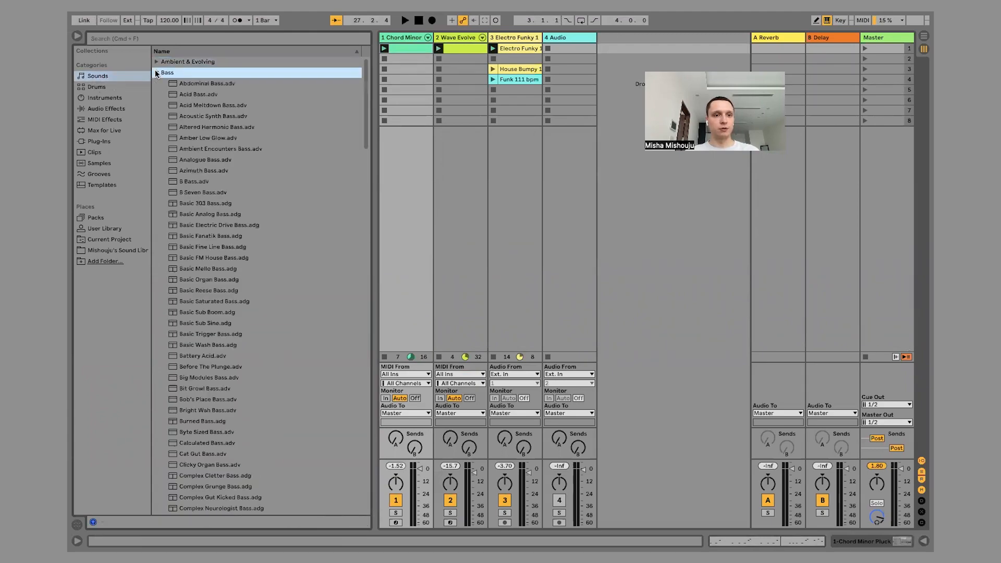
# Audition bass presets including Acid Meltdown Bass, Acid Bass, Ambient Encounters Bass, Acoustic Synth Bass, B Bass and B Seven Bass.
pyautogui.click(210, 85)
pyautogui.click(206, 107)
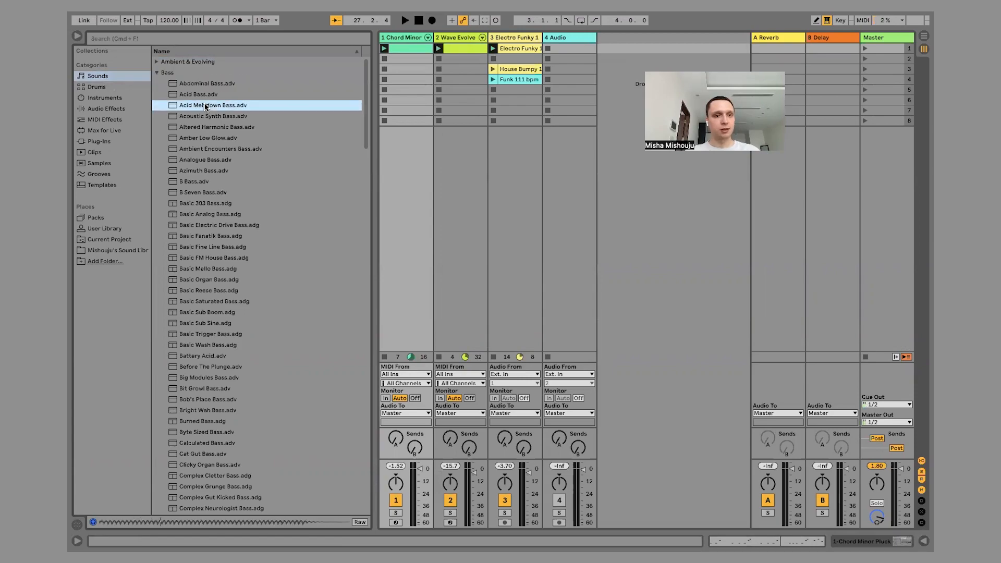
pyautogui.click(194, 96)
pyautogui.scroll(-2, 207, 131)
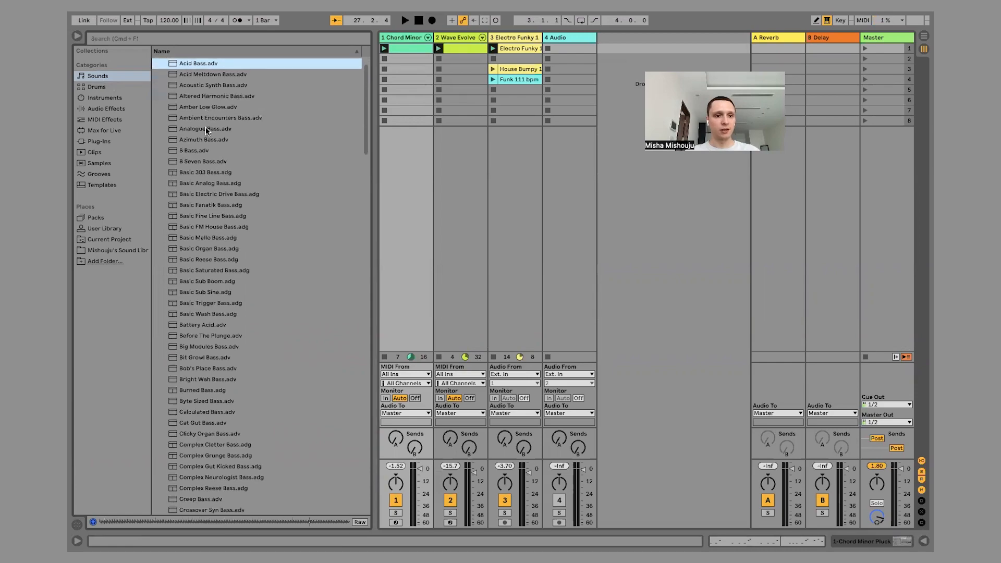
pyautogui.click(197, 77)
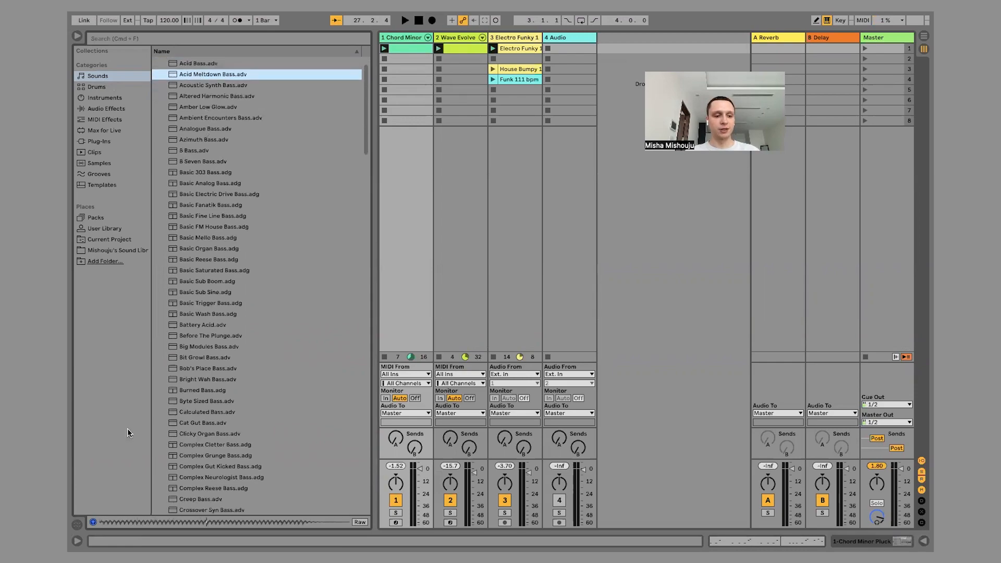
pyautogui.click(236, 117)
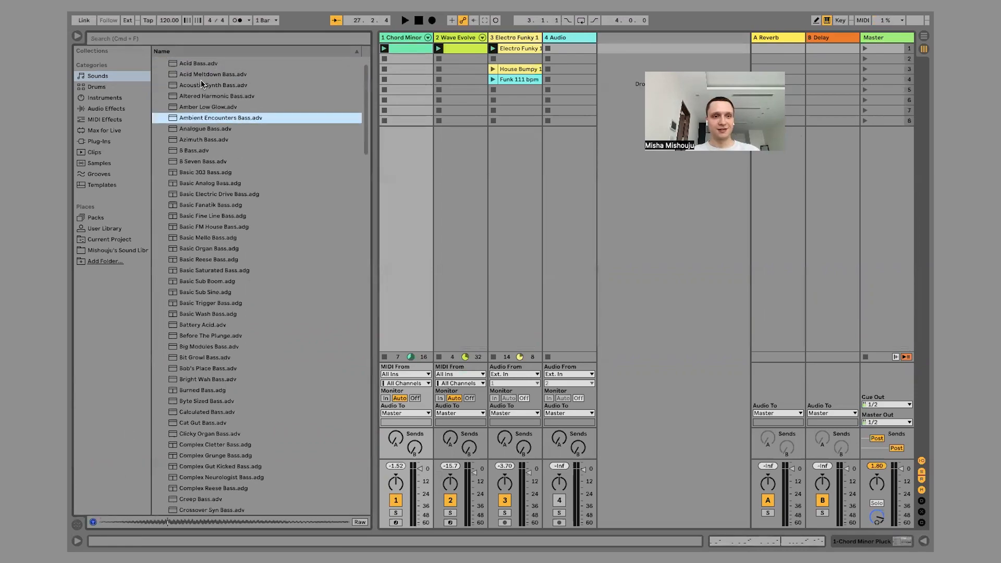
pyautogui.click(220, 87)
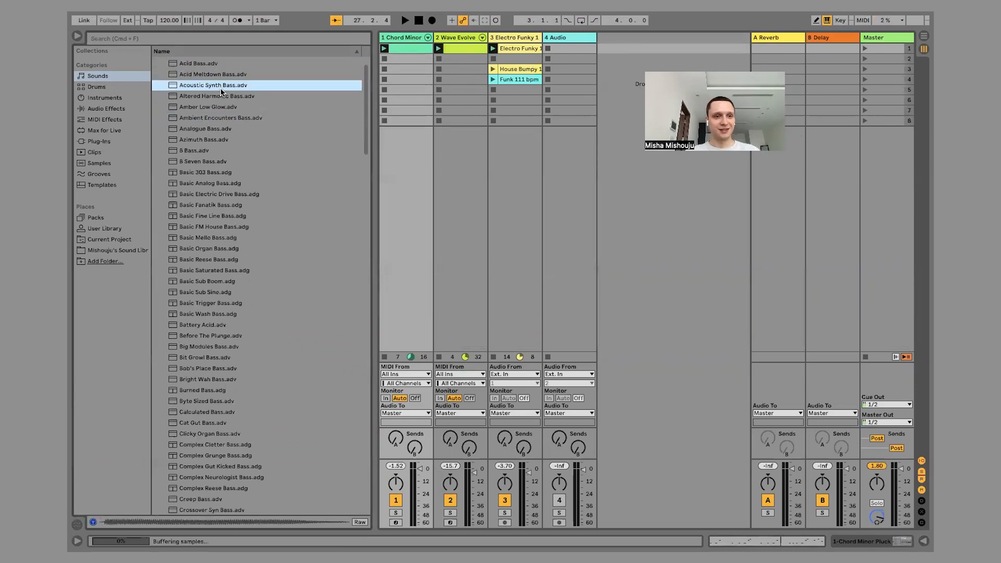
pyautogui.click(197, 149)
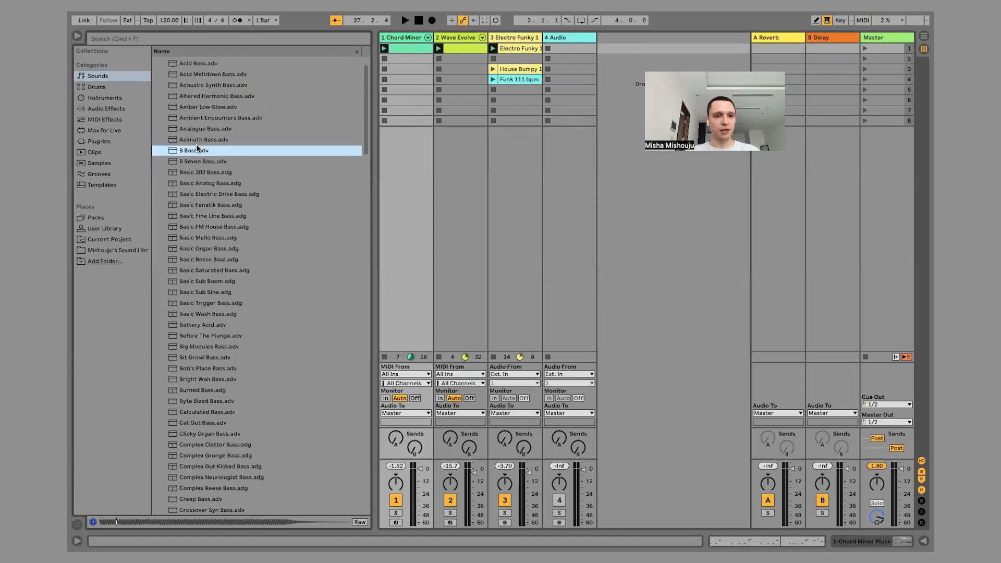
pyautogui.click(201, 161)
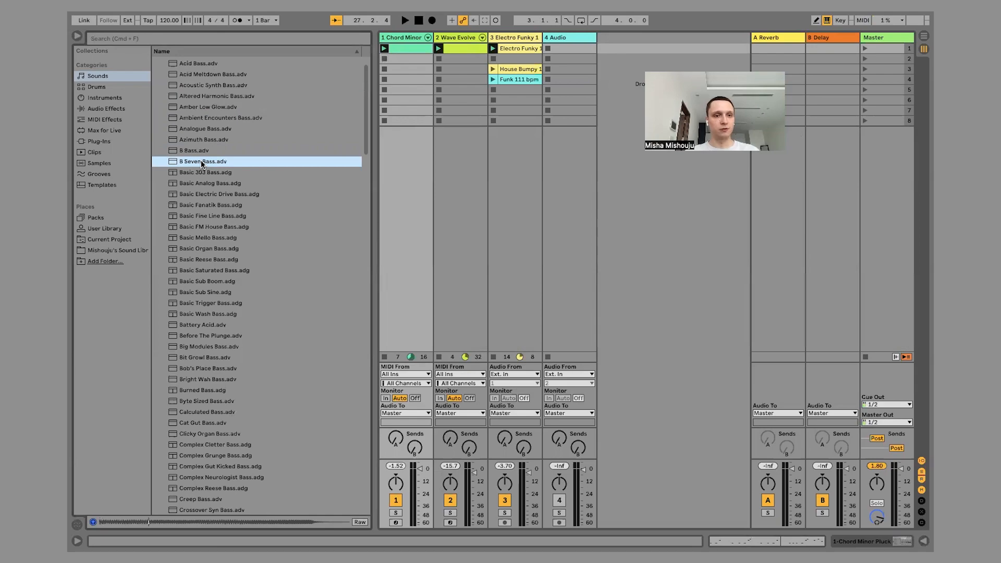
# Load B Bass.adv onto a new MIDI track after track 4 and create a MIDI clip in its first slot.
pyautogui.click(190, 151)
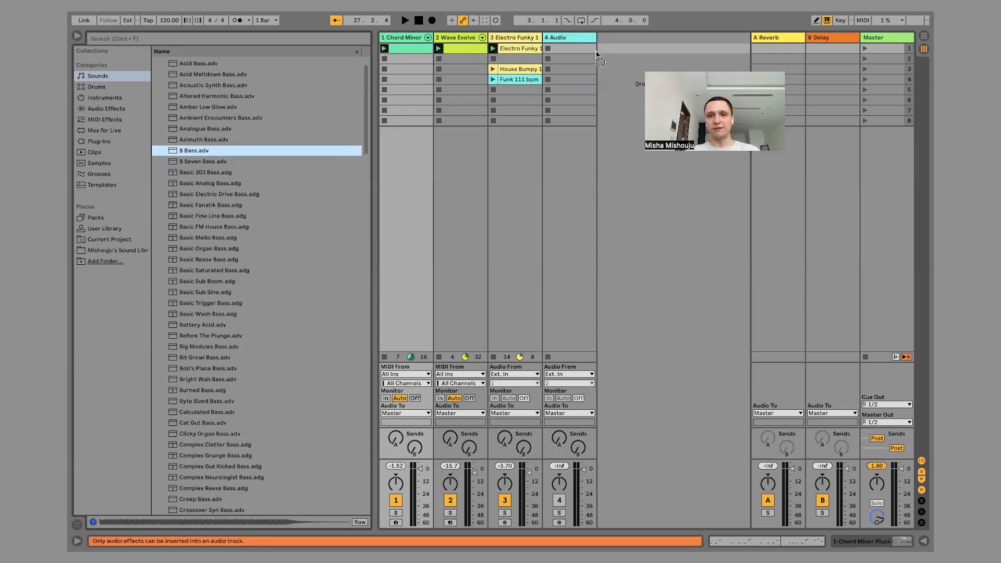
pyautogui.moveTo(622, 48); pyautogui.dragTo(623, 48)
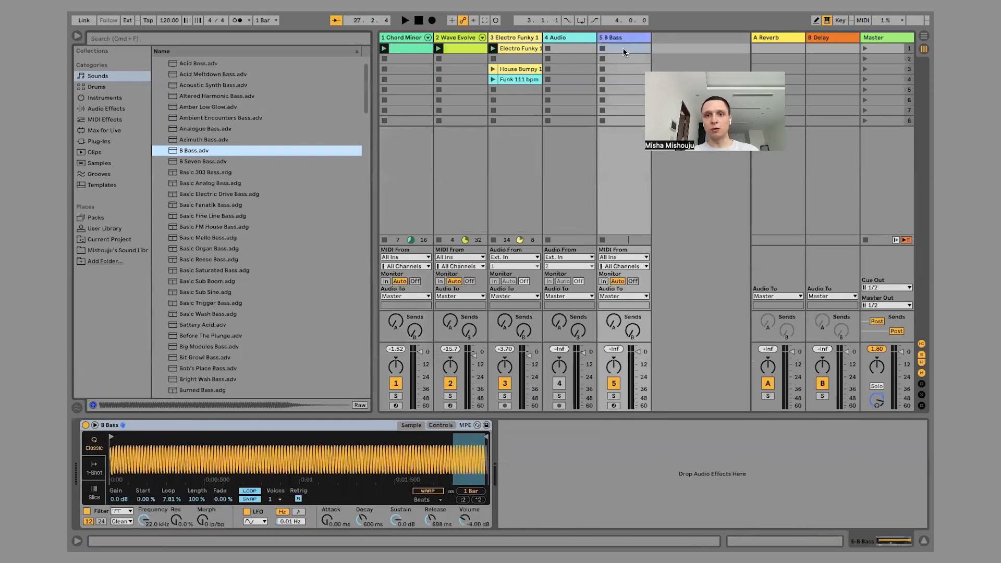
pyautogui.doubleClick(618, 49)
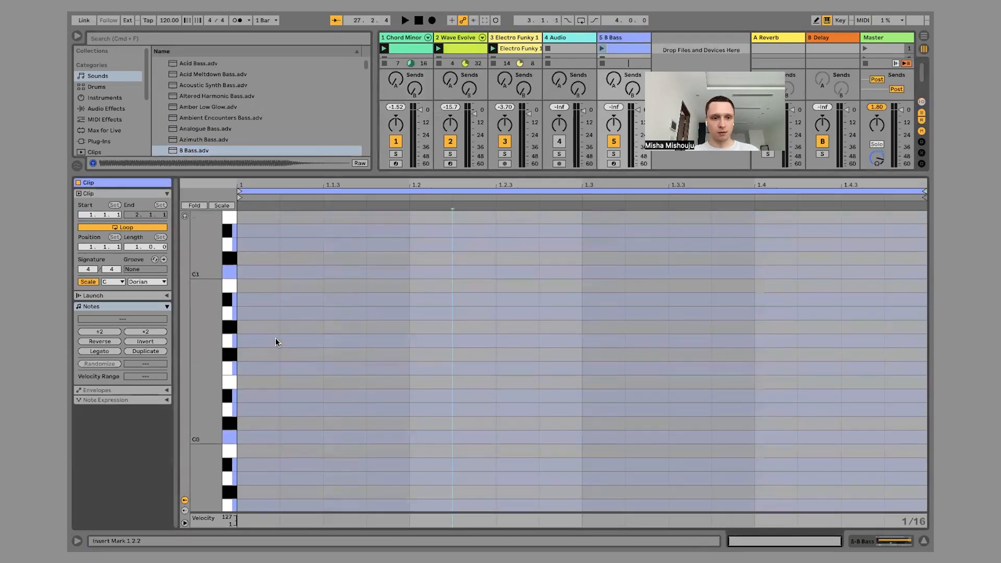
# Add a one-beat C1 note at the start of the B Bass clip and launch the first scene.
pyautogui.doubleClick(257, 336)
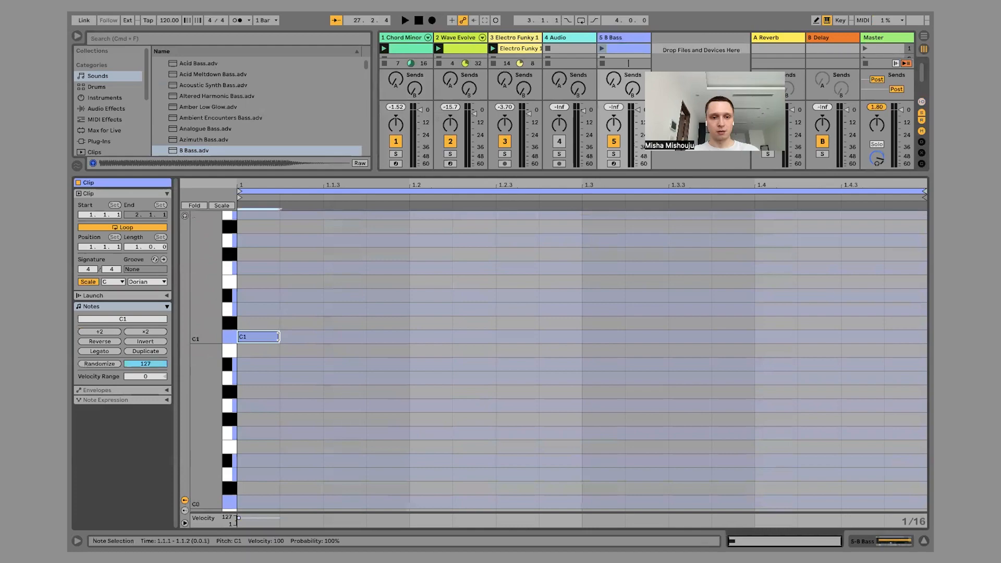
pyautogui.moveTo(278, 336); pyautogui.dragTo(408, 336)
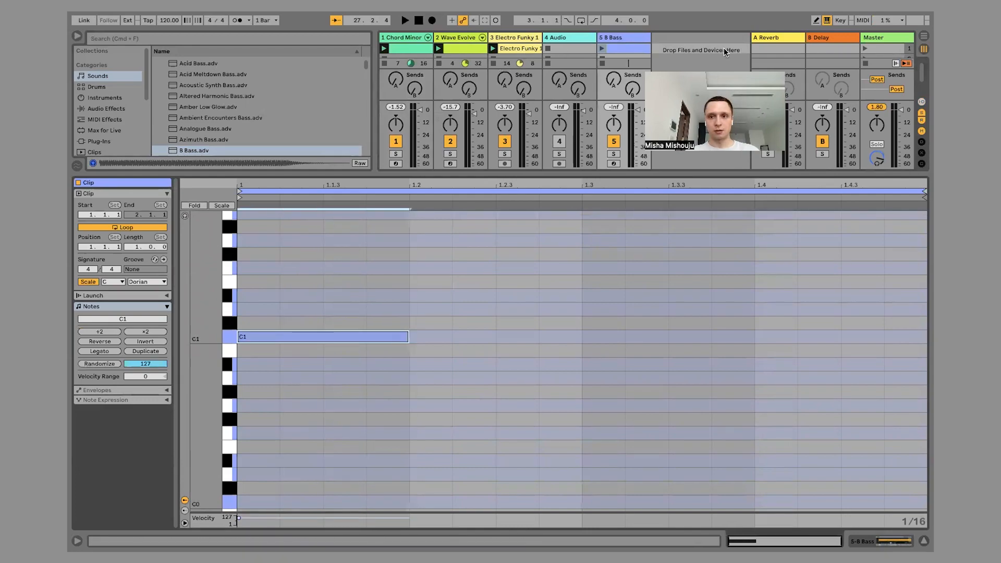
pyautogui.click(864, 47)
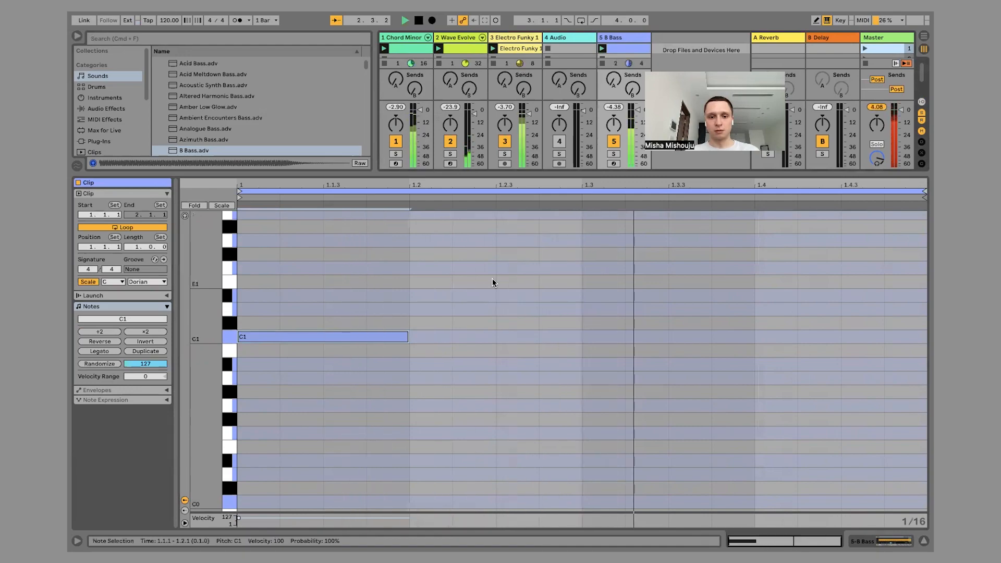
# Add C1 notes at 1.2.3 and 1.4.2 in the B Bass clip and trim the first note to start at 1.1.2.
pyautogui.doubleClick(512, 338)
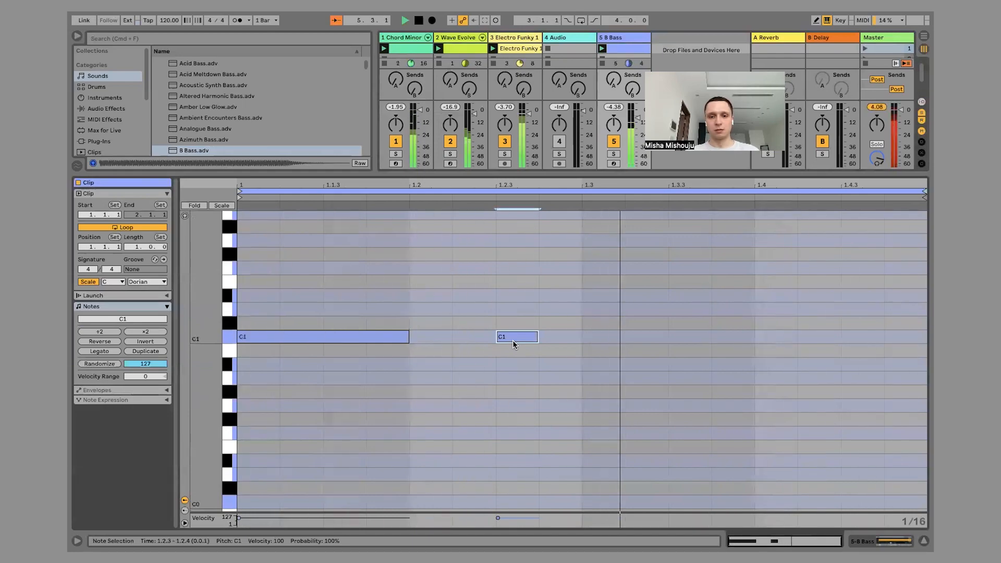
pyautogui.doubleClick(680, 338)
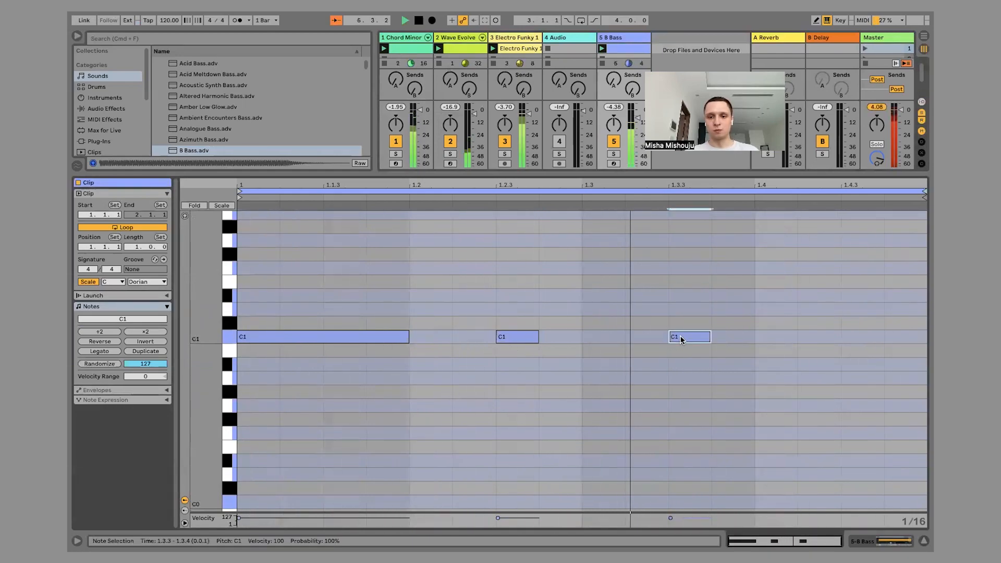
pyautogui.moveTo(685, 338); pyautogui.dragTo(868, 333)
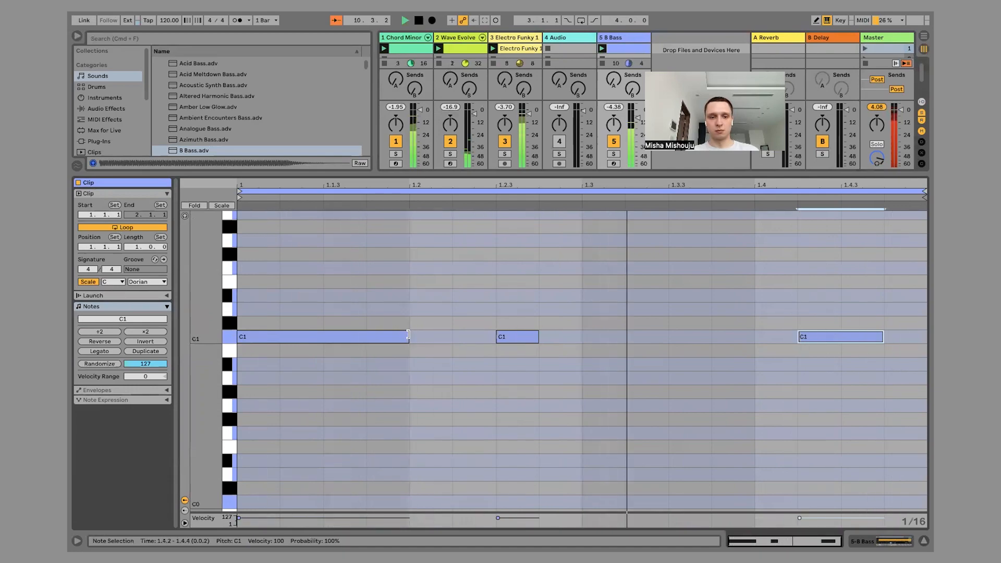
pyautogui.moveTo(408, 336); pyautogui.dragTo(385, 340)
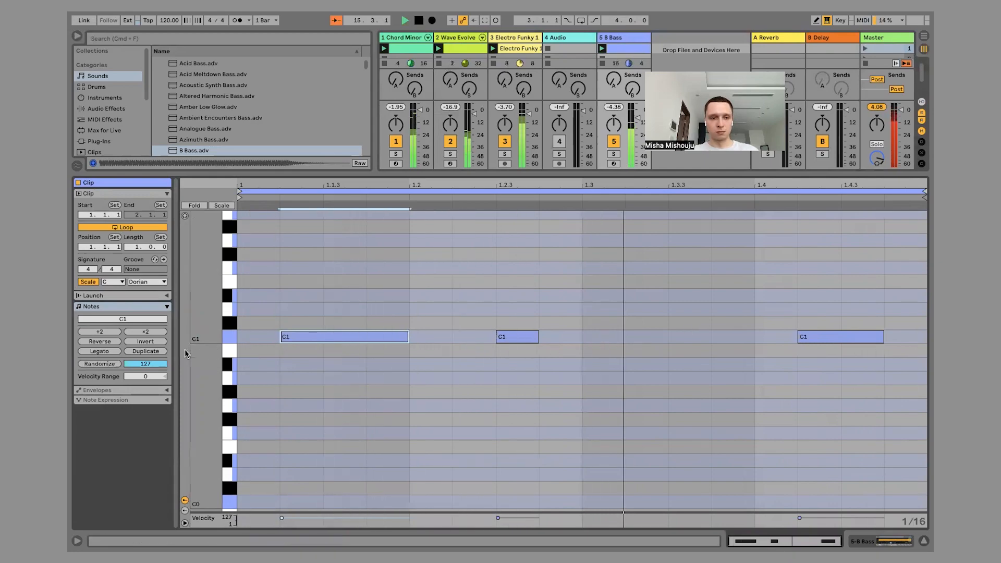
# Duplicate the bass loop to two bars and add a C1 note two sixteenths long at 2.3.3.
pyautogui.click(152, 353)
pyautogui.click(518, 283)
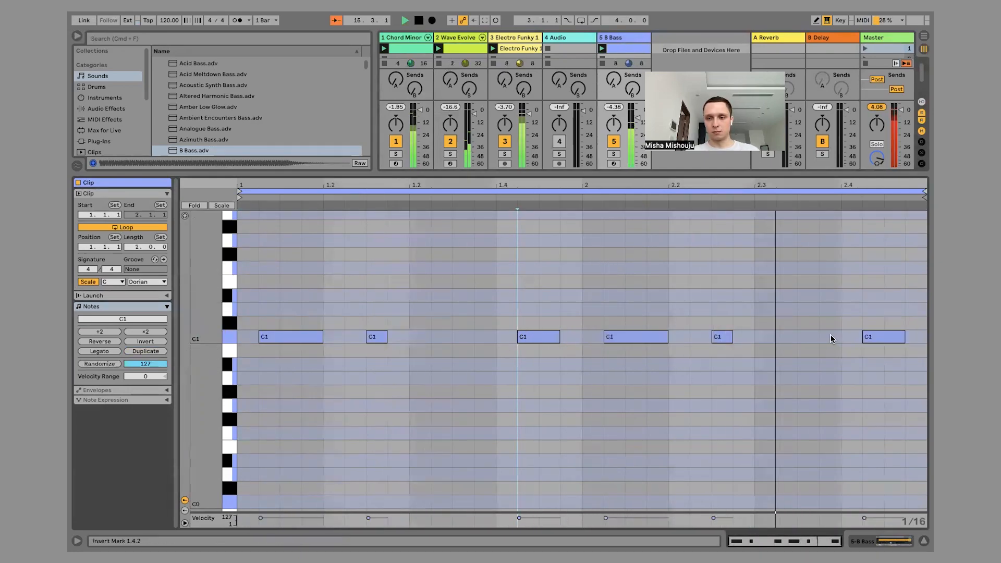
pyautogui.click(810, 339)
pyautogui.doubleClick(810, 339)
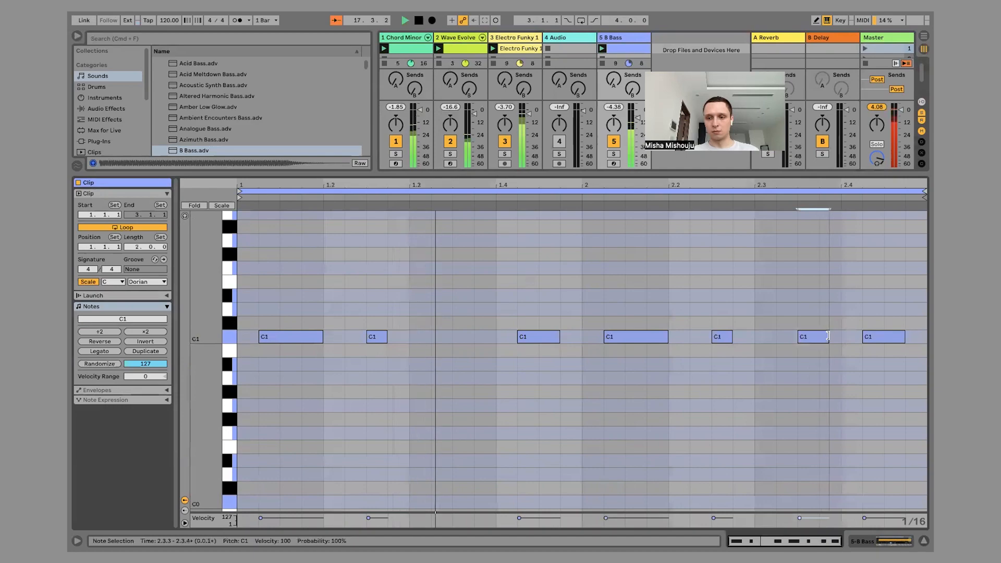
pyautogui.moveTo(819, 339); pyautogui.dragTo(845, 339)
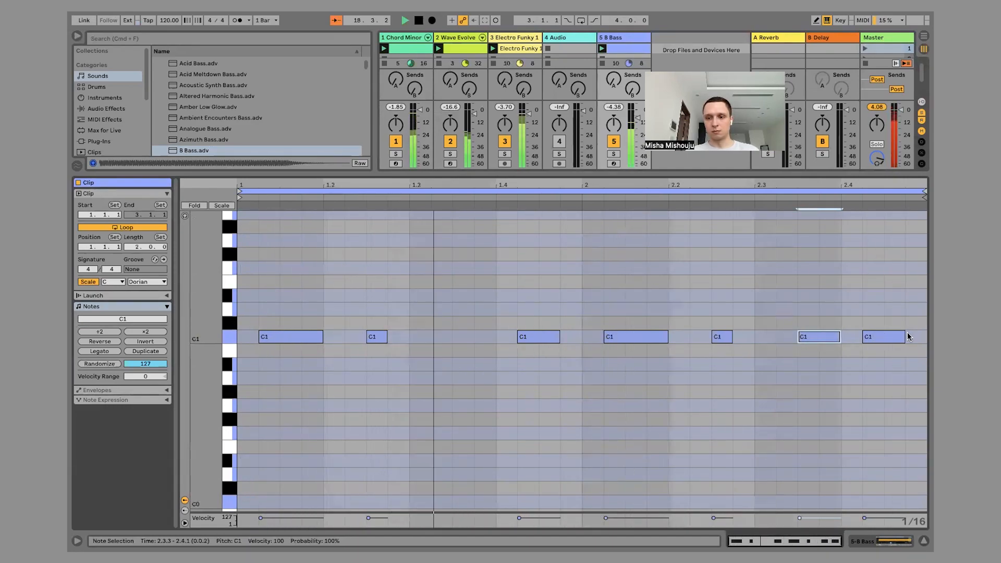
# Shorten the C1 note at 2.4.2 to one sixteenth, move the note at 1.4.2 to 1.4.1, and play the loop.
pyautogui.moveTo(904, 335); pyautogui.dragTo(884, 337)
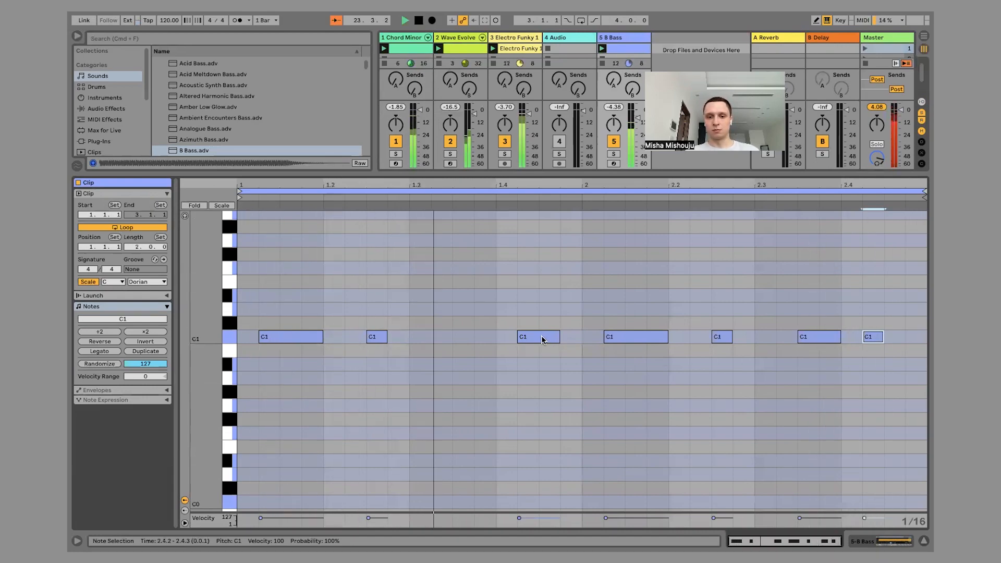
pyautogui.moveTo(542, 337); pyautogui.dragTo(524, 336)
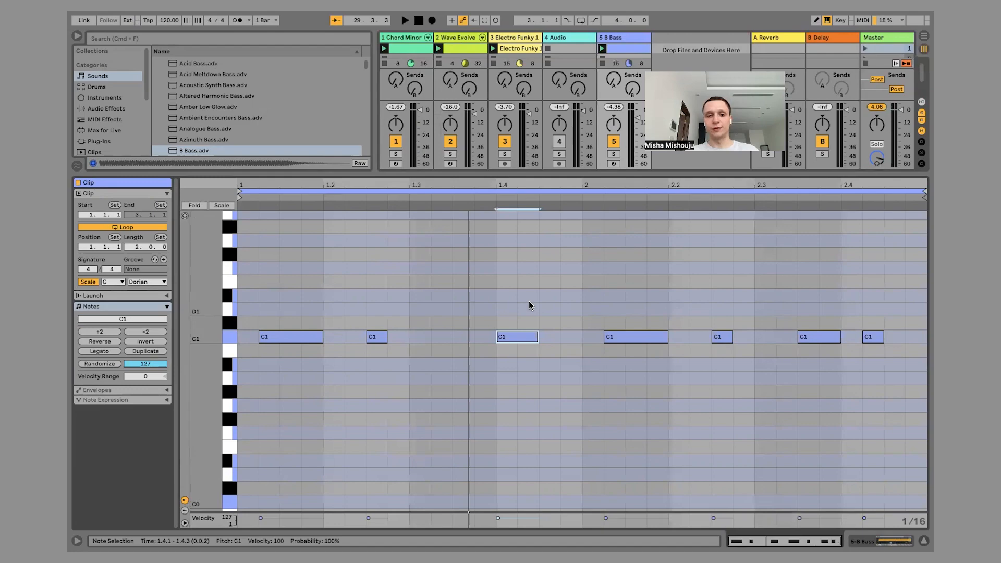
pyautogui.press('space')
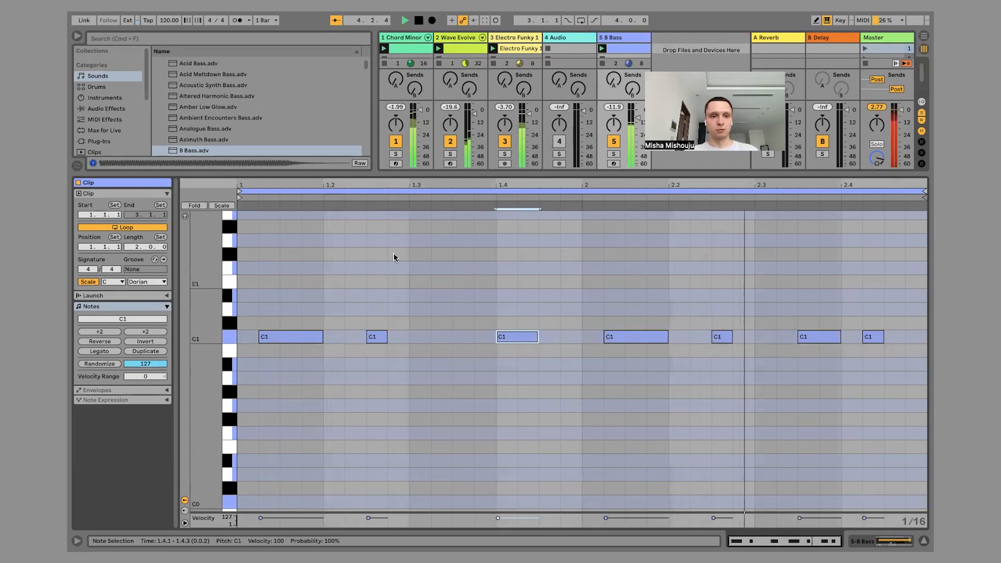
# Audition more bass presets, including Azimuth Bass, B Seven Bass, Basic 303 Bass and Basic Analog Bass.
pyautogui.click(216, 131)
pyautogui.click(207, 139)
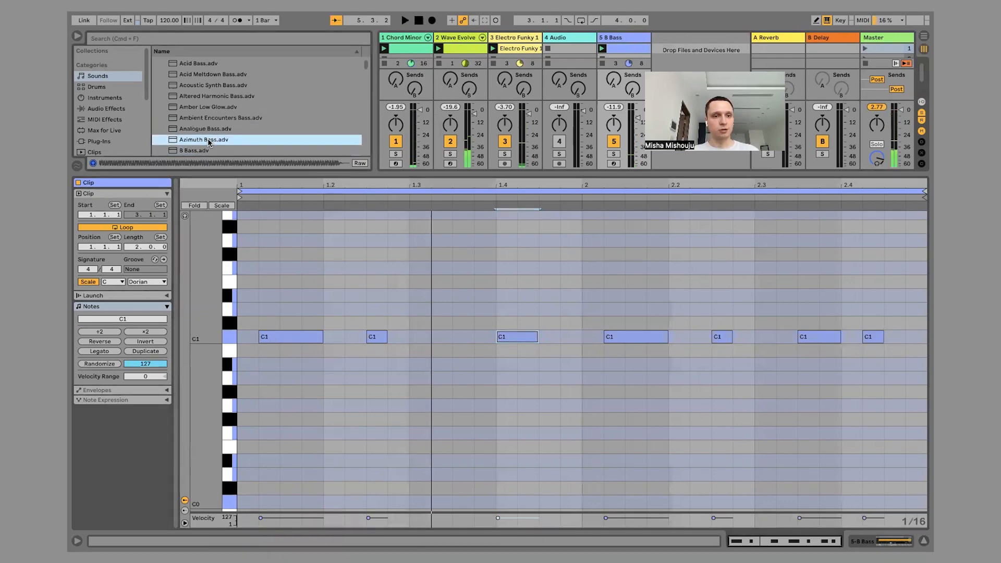
pyautogui.scroll(-3, 207, 139)
pyautogui.click(195, 119)
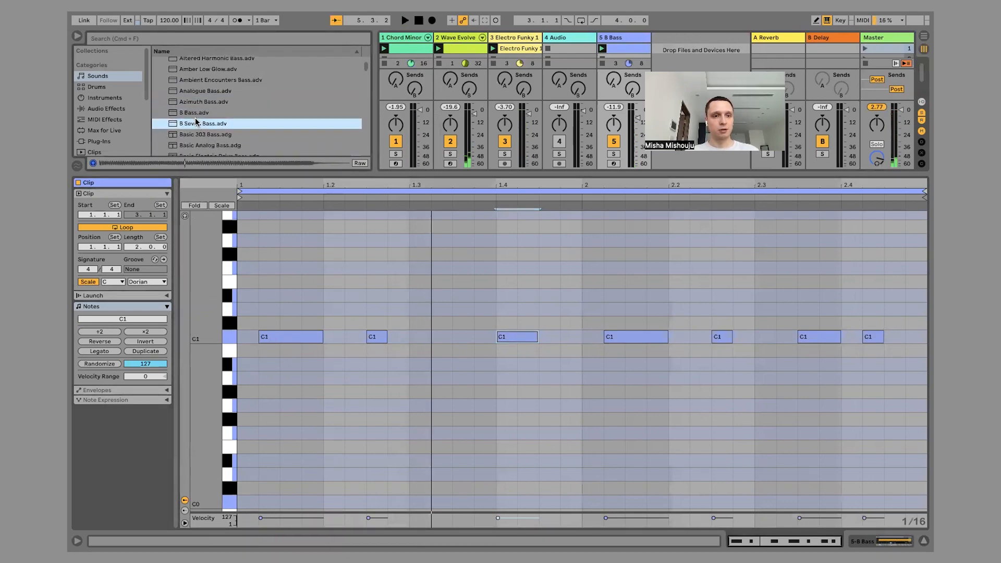
pyautogui.click(191, 131)
pyautogui.scroll(-3, 191, 129)
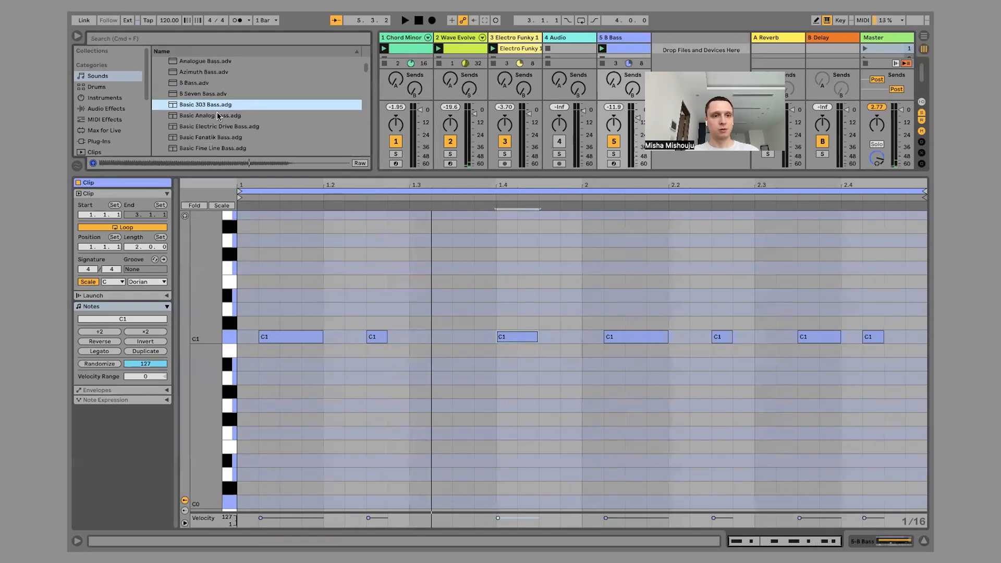
pyautogui.click(217, 116)
pyautogui.click(215, 105)
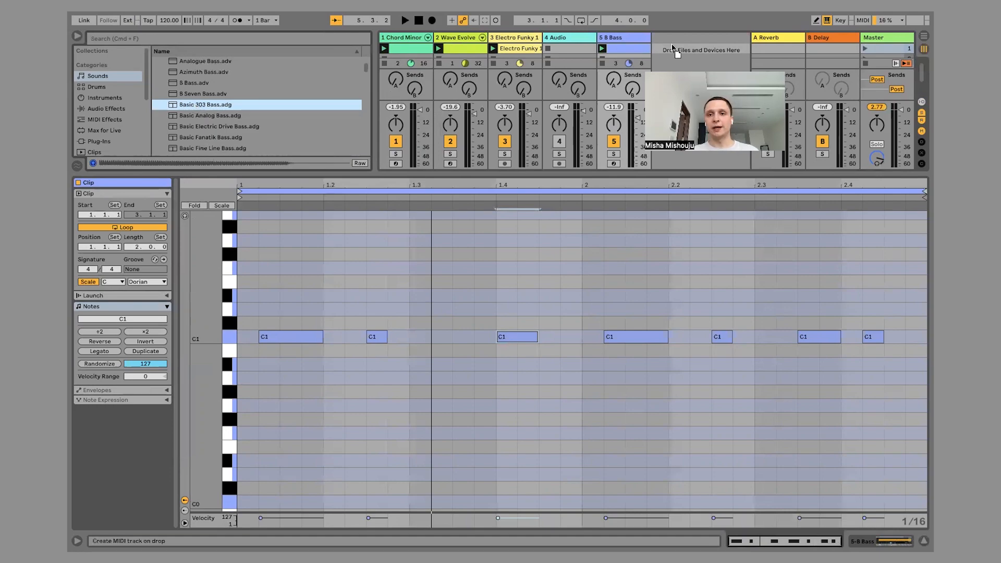
# Load Basic 303 Bass.adg onto a new MIDI track placed after the Wave Evolve track and create a MIDI clip in its first slot.
pyautogui.moveTo(672, 46); pyautogui.dragTo(674, 43)
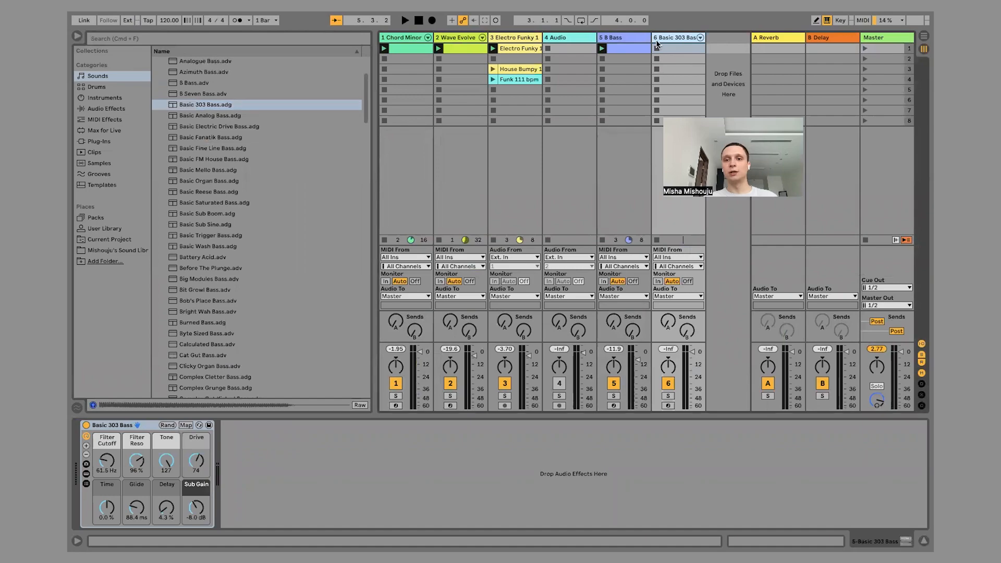
pyautogui.moveTo(667, 36); pyautogui.dragTo(495, 36)
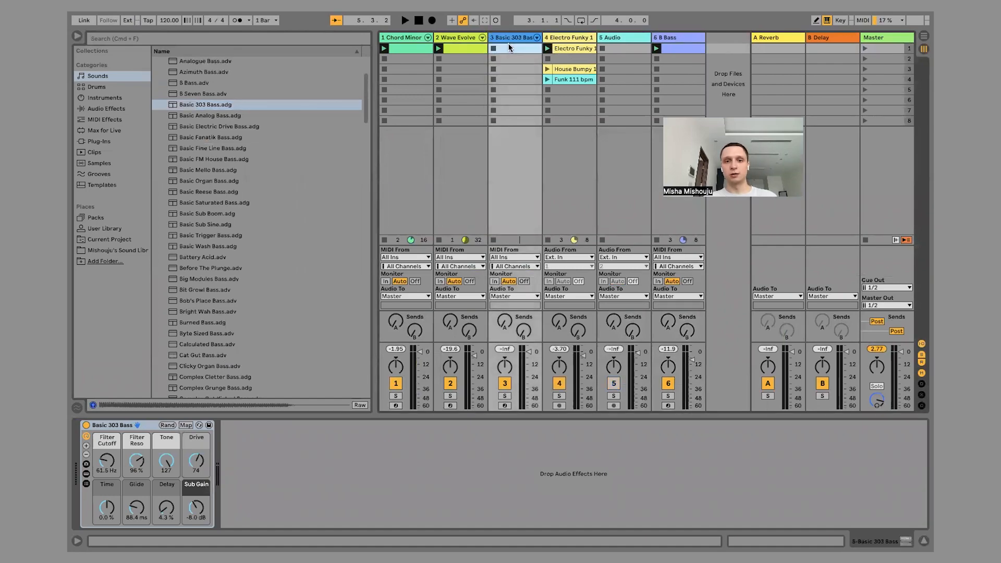
pyautogui.click(455, 48)
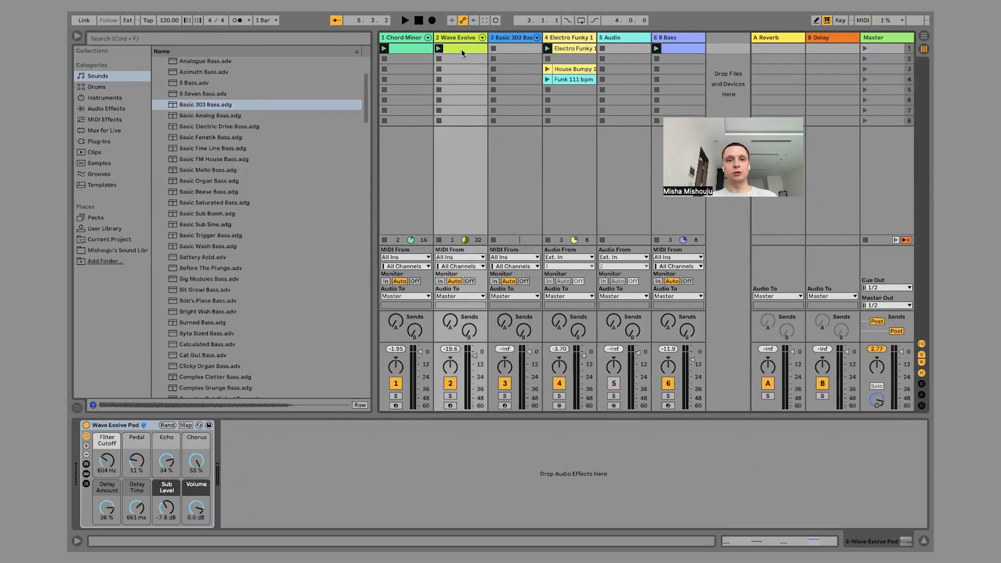
pyautogui.doubleClick(514, 49)
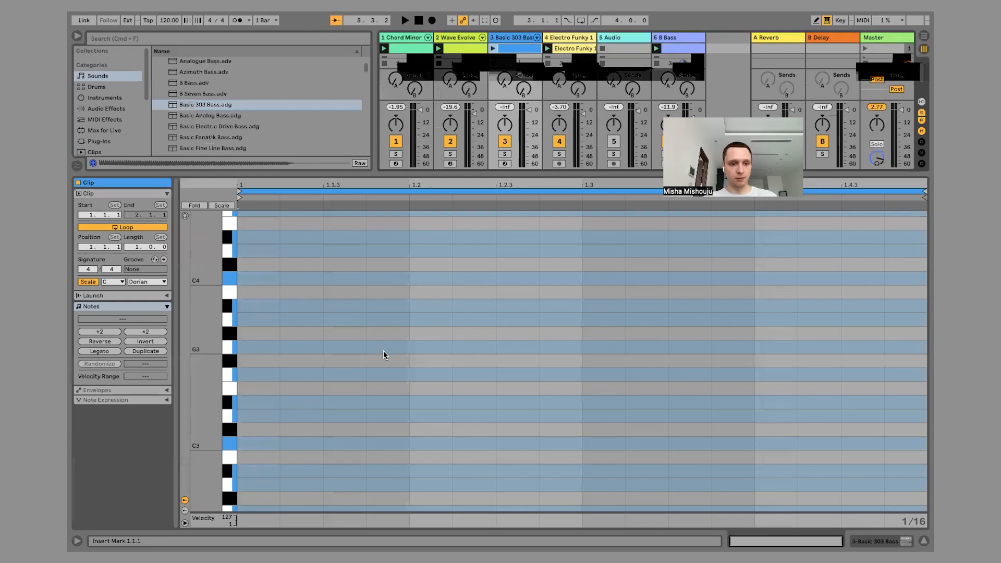
pyautogui.scroll(-2, 384, 351)
pyautogui.doubleClick(253, 386)
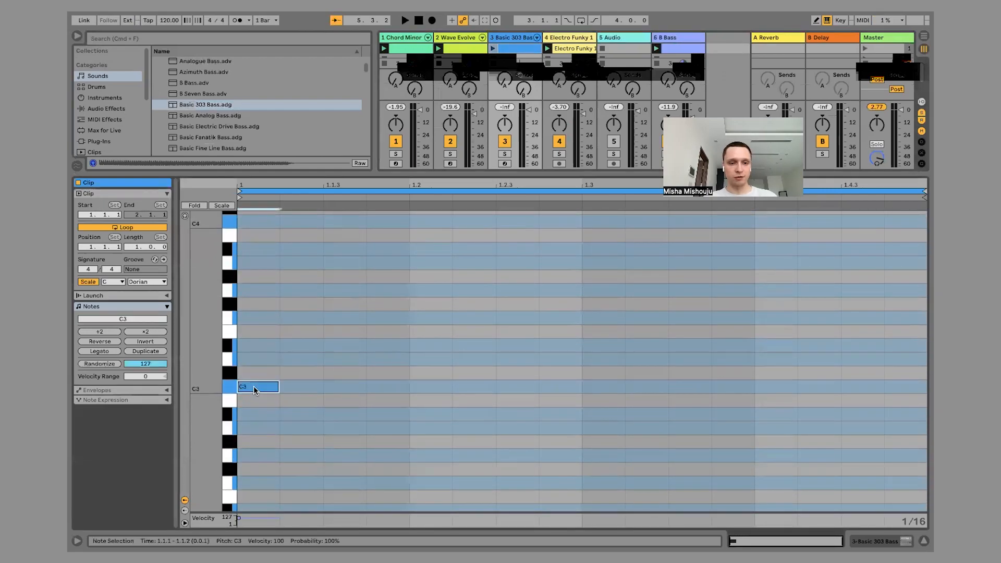
pyautogui.moveTo(279, 387); pyautogui.dragTo(278, 387)
pyautogui.doubleClick(274, 387)
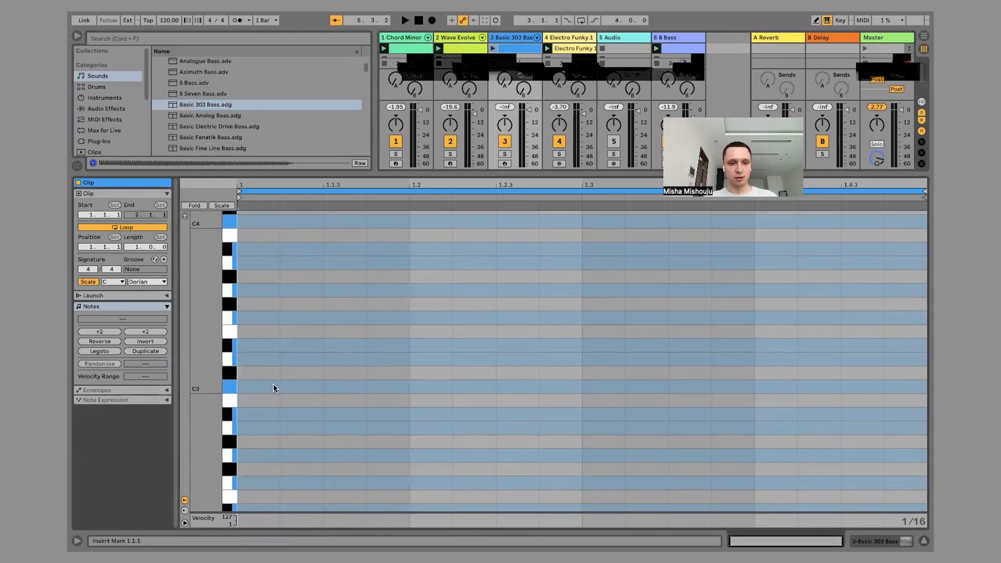
# Add a one-beat A3 note at 1.2 in the Basic 303 Bass clip and launch the first scene to hear it.
pyautogui.doubleClick(437, 263)
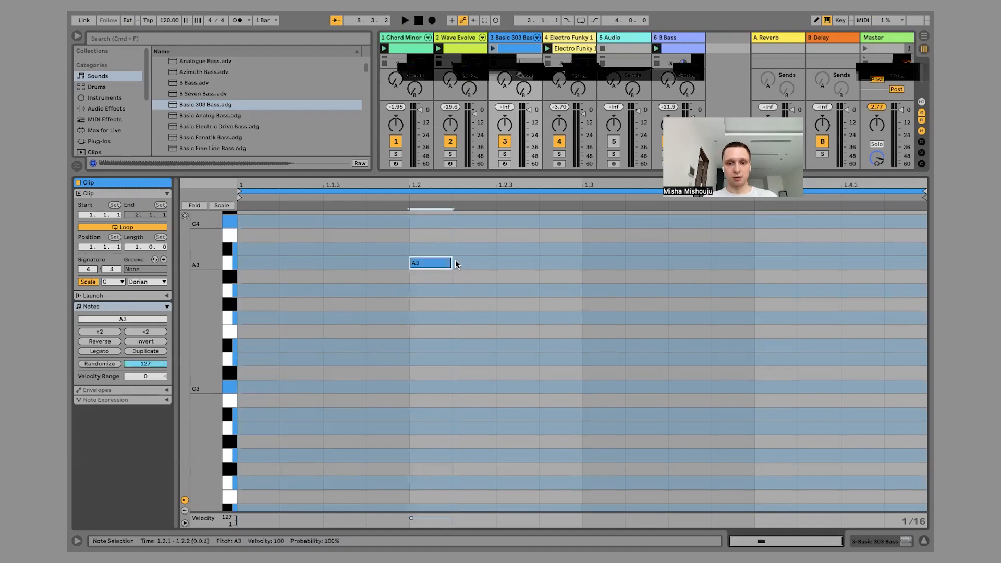
pyautogui.moveTo(455, 264); pyautogui.dragTo(563, 268)
pyautogui.press('space')
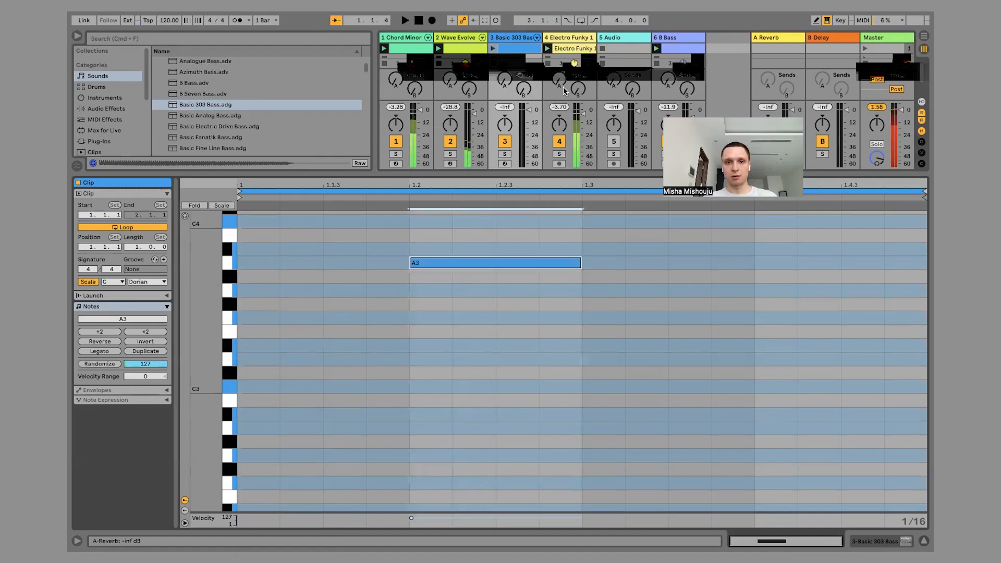
pyautogui.click(865, 49)
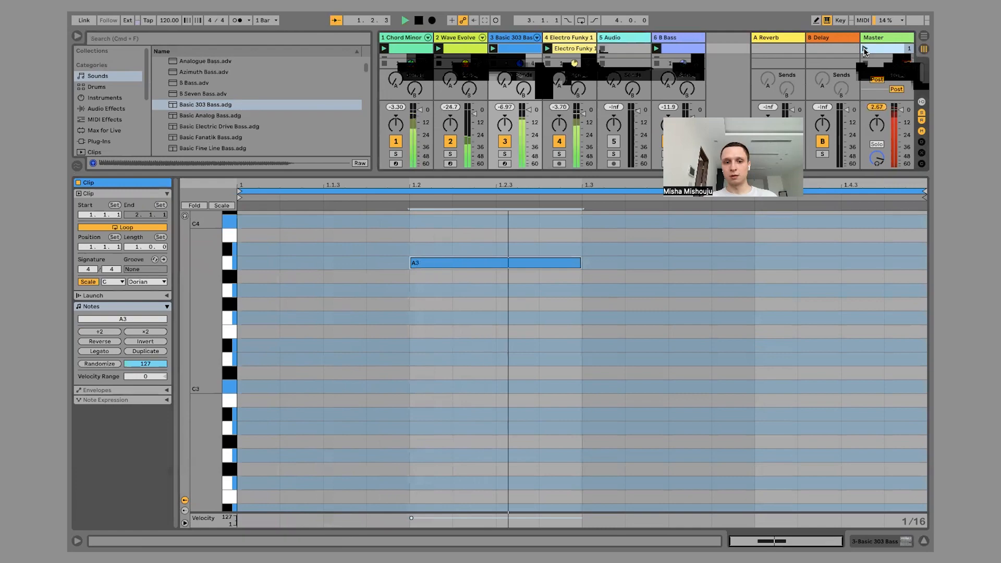
pyautogui.press('space')
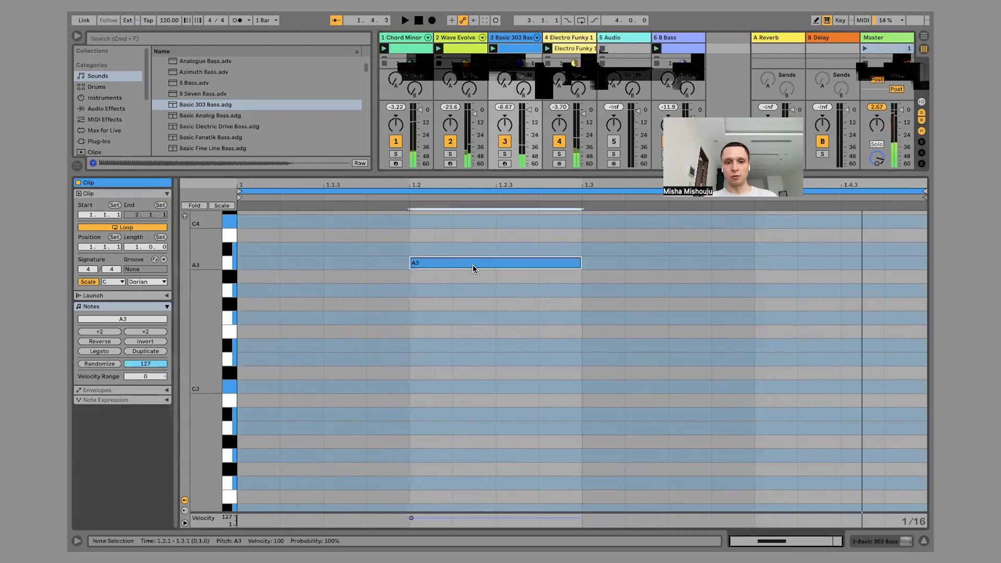
# Lower the Basic 303 Bass note by two octaves to A1, playing the loop after each octave change.
pyautogui.hotkey('shift', 'Down')
pyautogui.press('space')
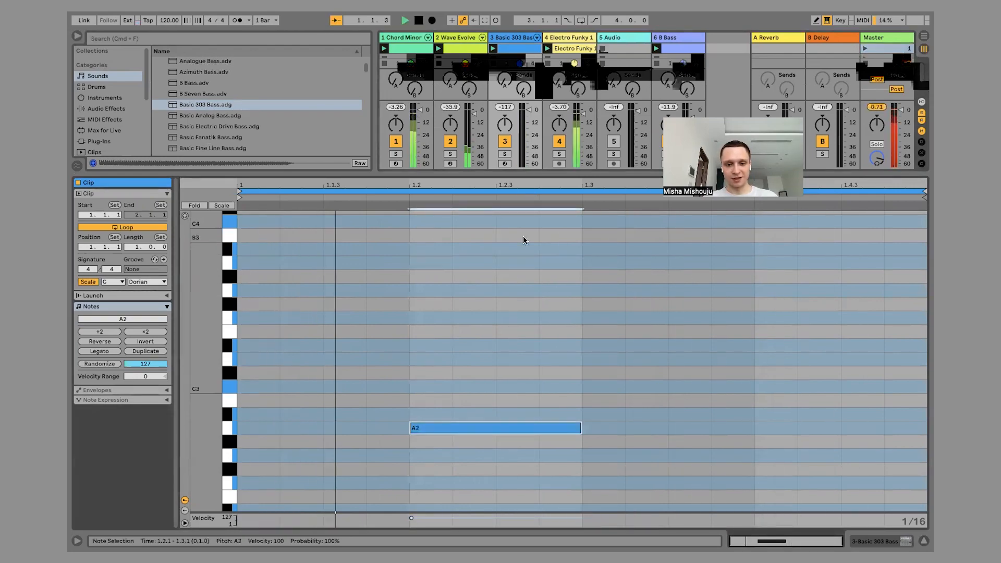
pyautogui.scroll(-3, 515, 264)
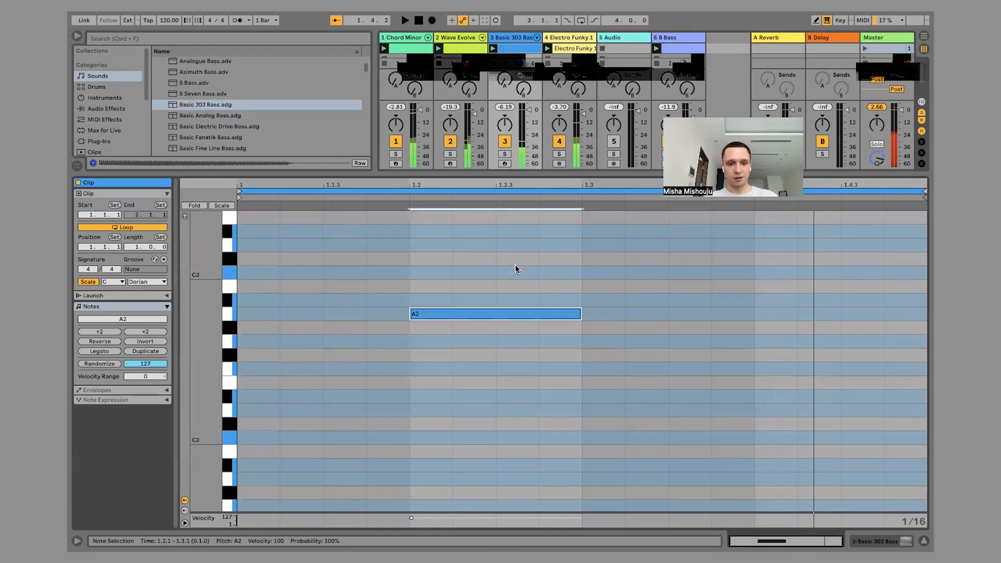
pyautogui.hotkey('shift', 'Down')
pyautogui.press('space')
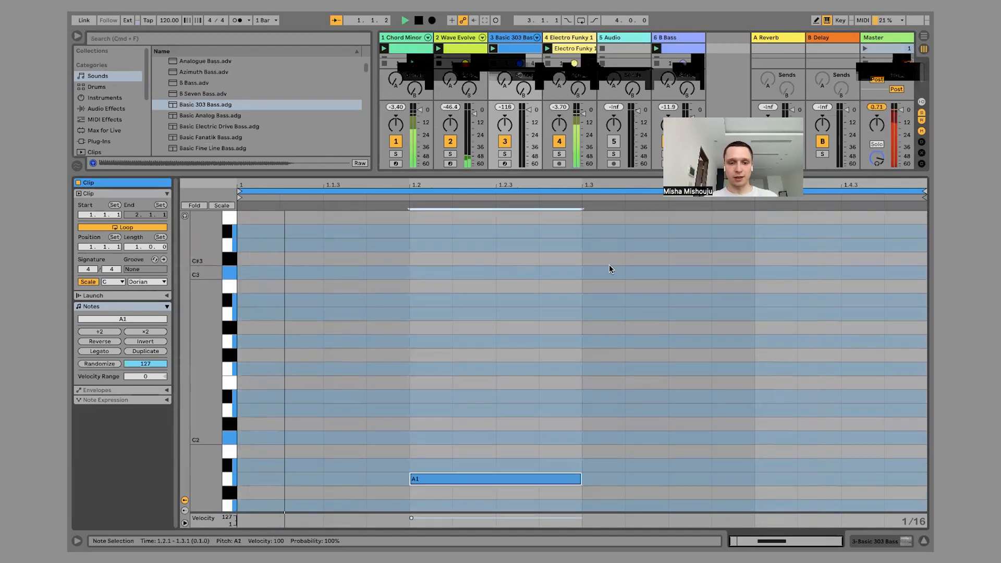
pyautogui.scroll(-3, 609, 265)
pyautogui.press('space')
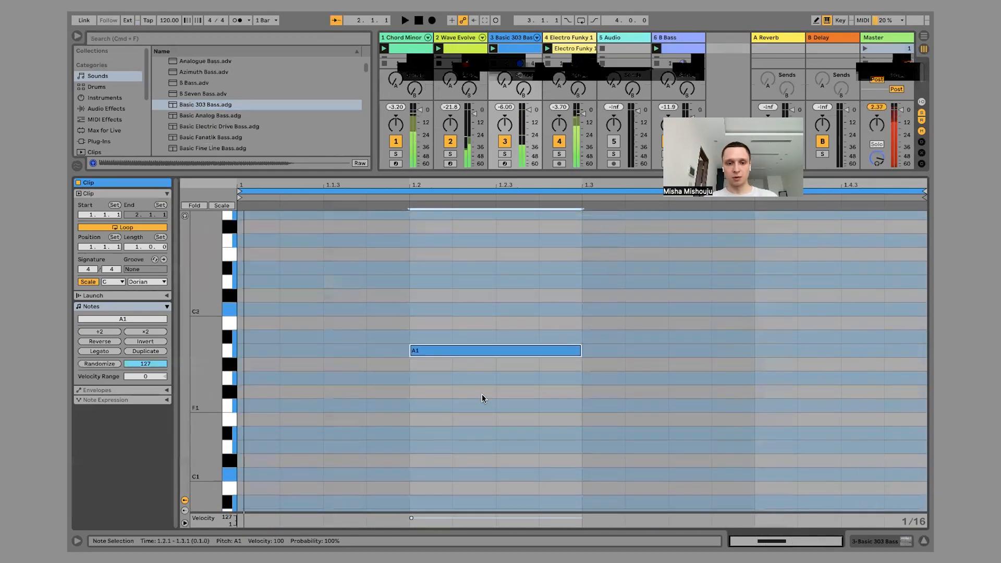
# Move the Basic 303 Bass note down to C1 and play the loop to check the sound.
pyautogui.moveTo(458, 355); pyautogui.dragTo(458, 378)
pyautogui.moveTo(455, 457); pyautogui.dragTo(461, 475)
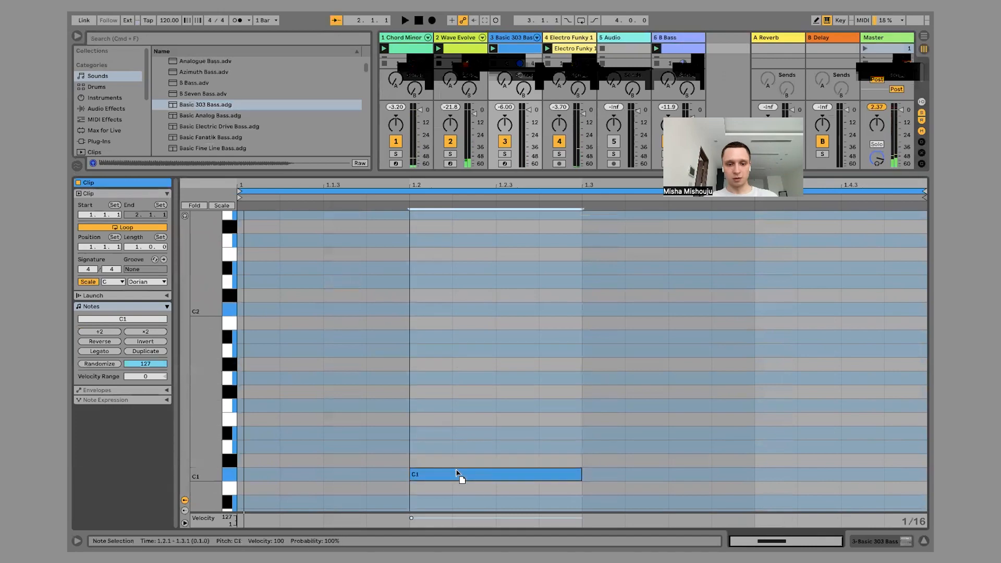
pyautogui.press('space')
pyautogui.scroll(4, 491, 317)
pyautogui.scroll(-3, 491, 320)
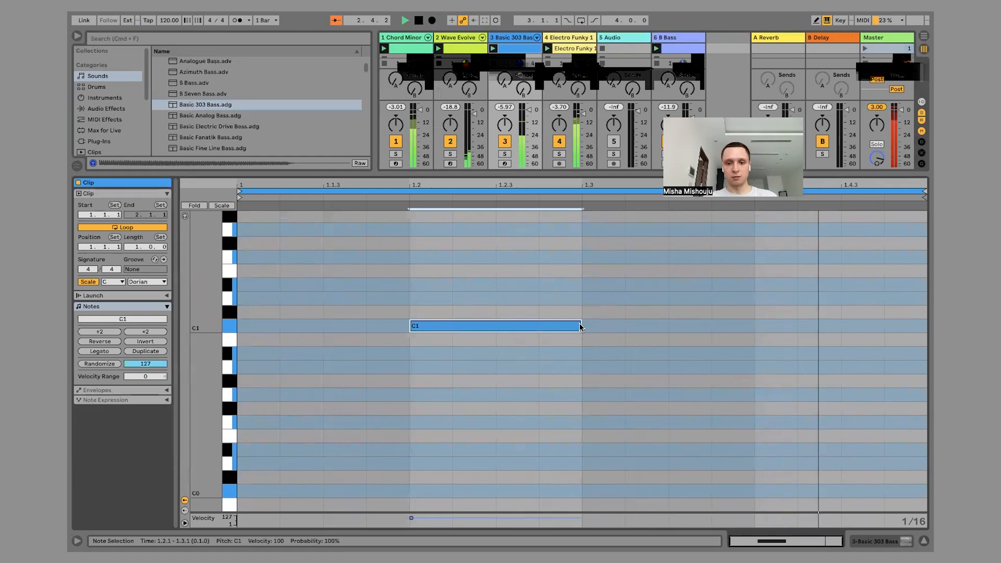
pyautogui.press('space')
# Show the Basic 303 Bass track's device and raise its Filter Cutoff to 123 Hz.
pyautogui.doubleClick(505, 39)
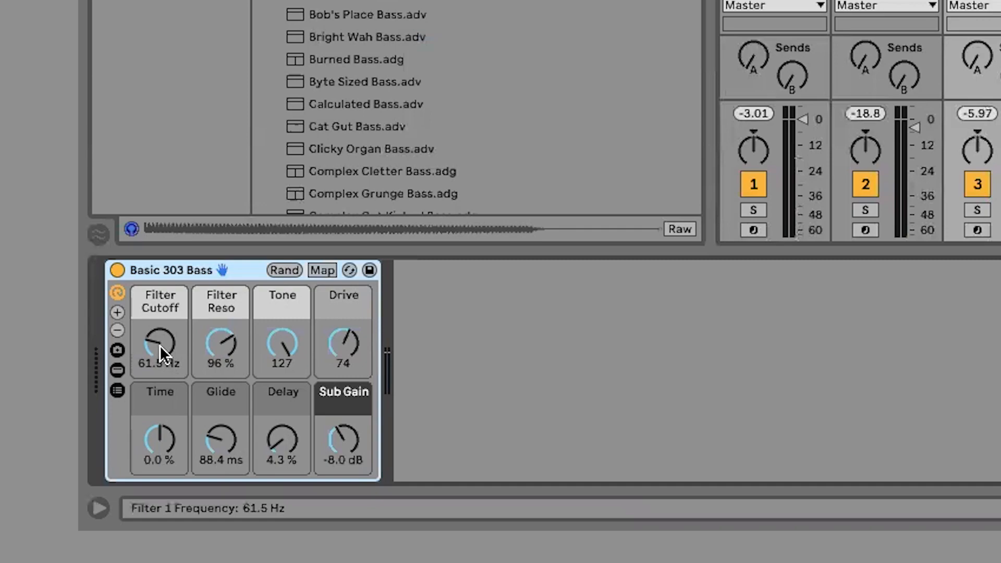
pyautogui.moveTo(107, 461); pyautogui.dragTo(106, 453)
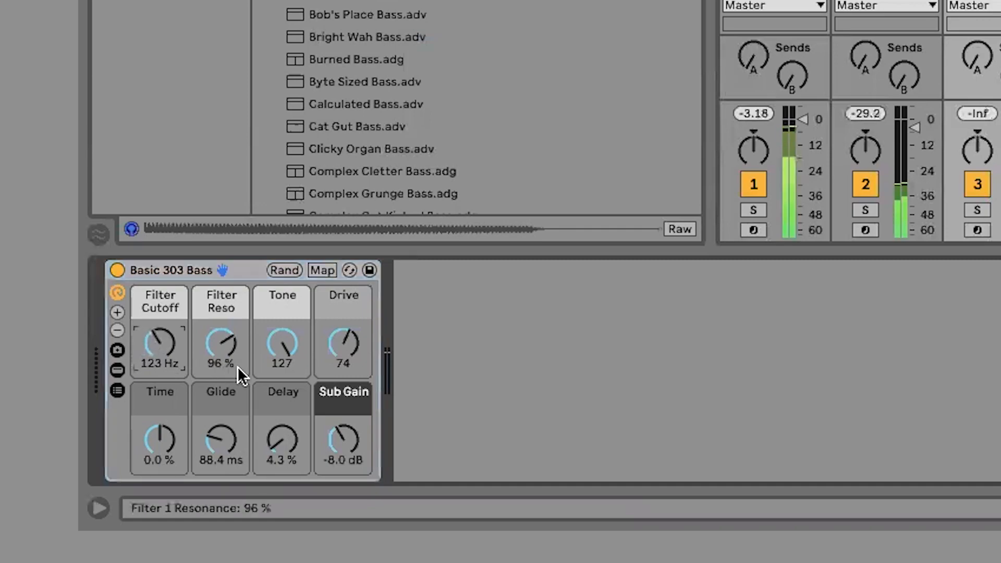
# Set the Basic 303 Bass Glide to 2.70 s, Delay to 43 % and Time to -67 %.
pyautogui.moveTo(227, 425); pyautogui.dragTo(227, 396)
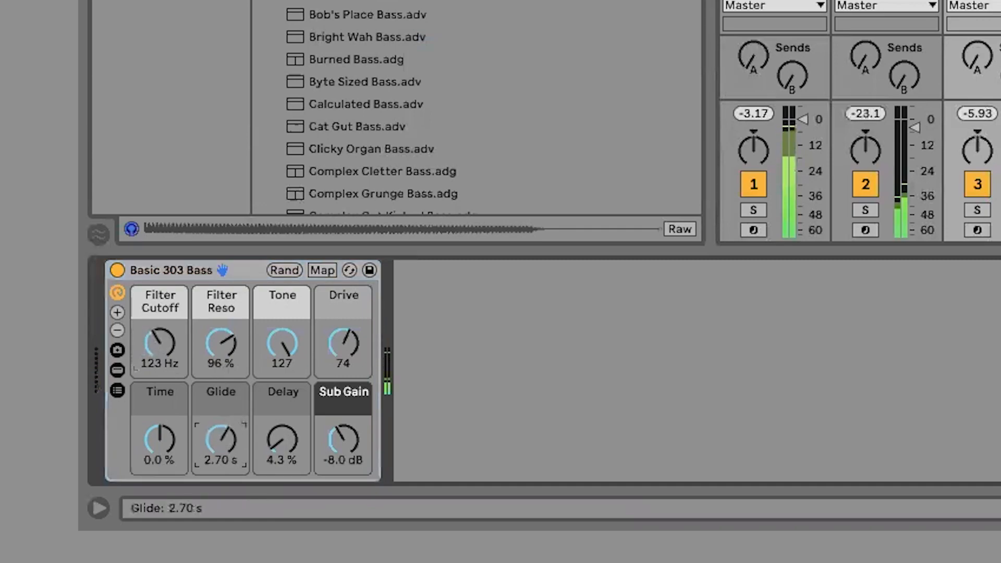
pyautogui.moveTo(261, 438); pyautogui.dragTo(261, 406)
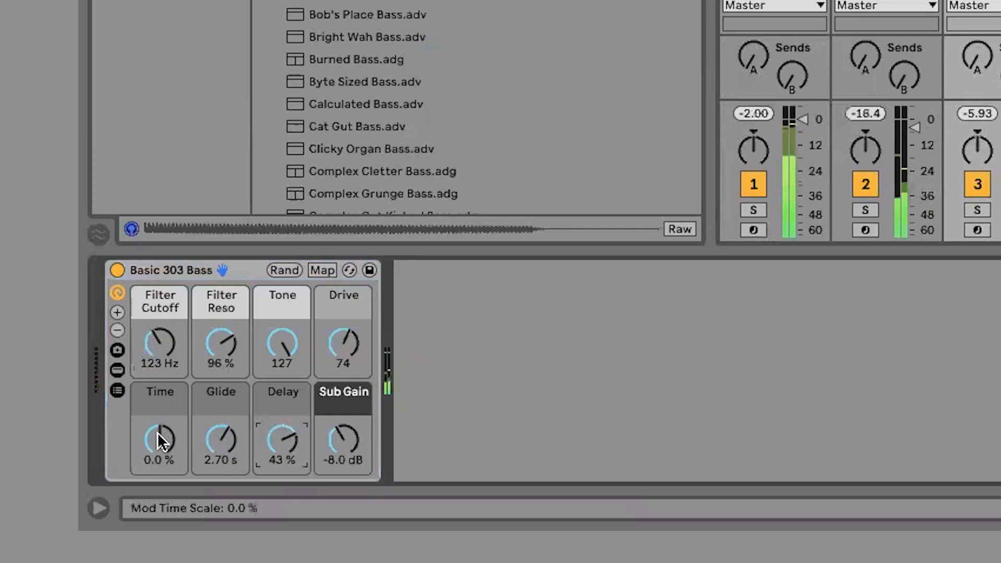
pyautogui.moveTo(157, 432); pyautogui.dragTo(158, 468)
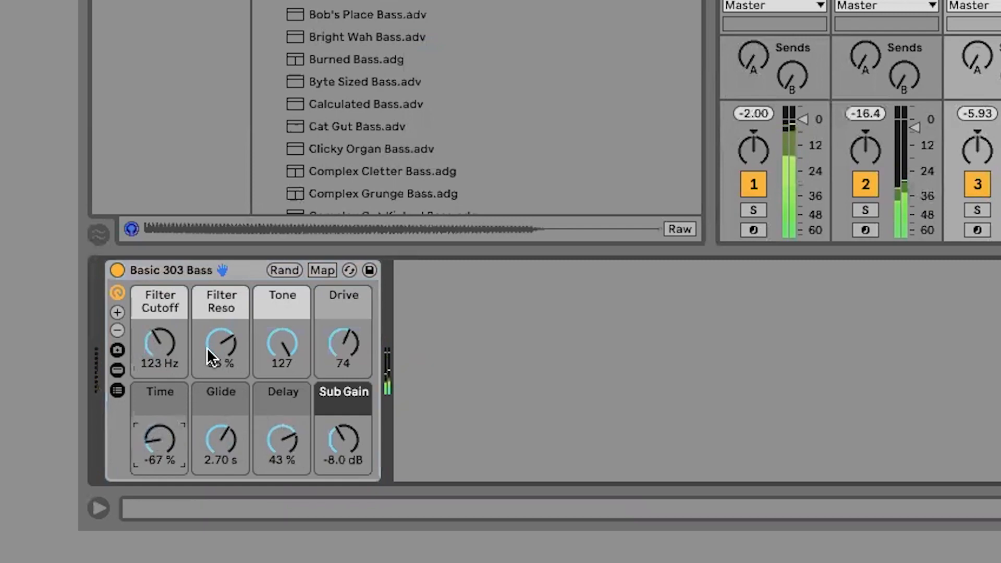
# Set the Basic 303 Bass Filter Reso to 63 %, Filter Cutoff to 391 Hz, Sub Gain to -13 dB and Tone to 86.
pyautogui.moveTo(207, 348)
pyautogui.mouseDown()
pyautogui.moveTo(208, 326)
pyautogui.moveTo(217, 345)
pyautogui.mouseUp()
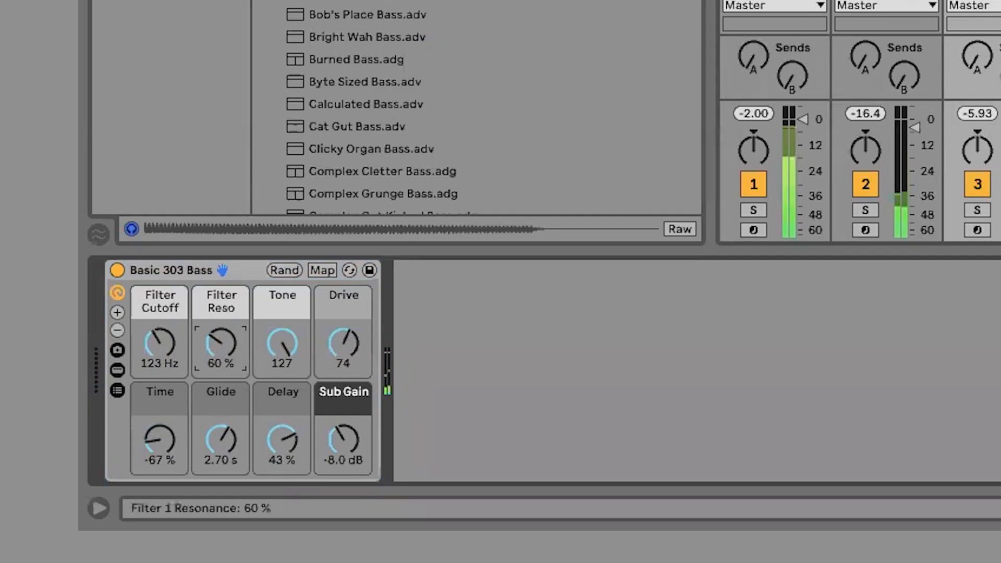
pyautogui.moveTo(171, 338)
pyautogui.mouseDown()
pyautogui.moveTo(170, 327)
pyautogui.moveTo(162, 340)
pyautogui.mouseUp()
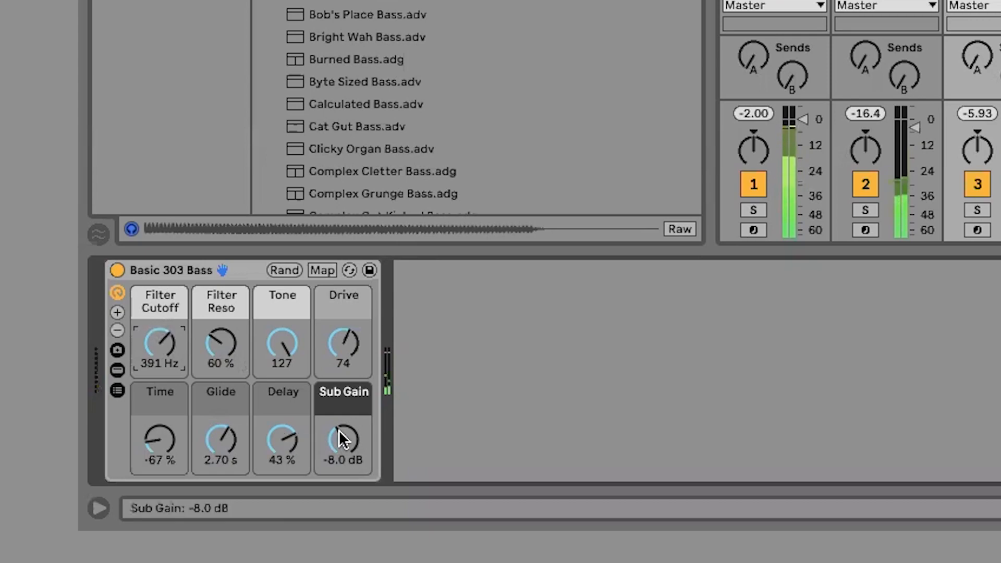
pyautogui.moveTo(339, 429); pyautogui.dragTo(338, 452)
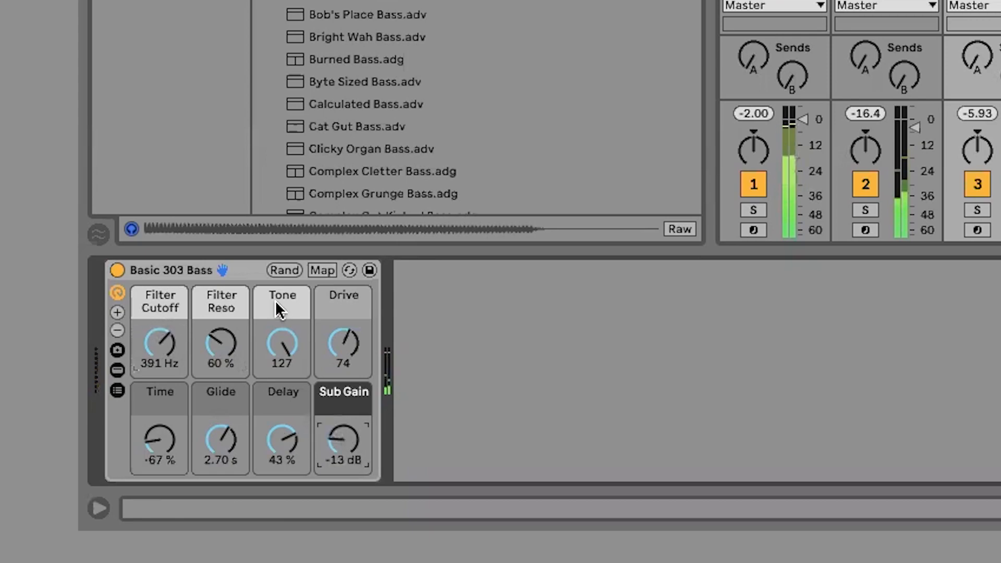
pyautogui.moveTo(277, 342); pyautogui.dragTo(235, 339)
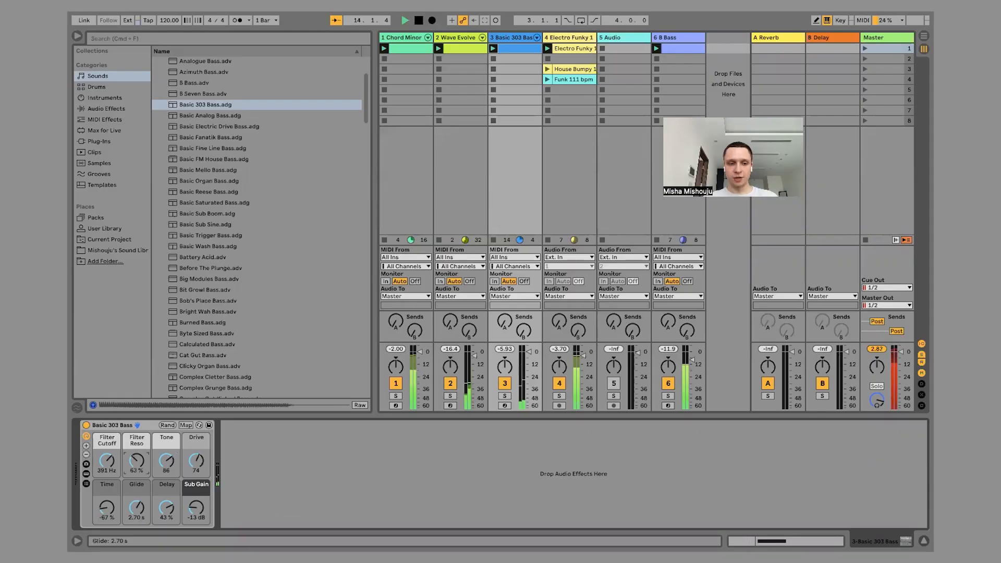
# Raise the Basic 303 Bass Glide to 7.69 s and Filter Reso to 70 %, and launch the first scene to hear it.
pyautogui.moveTo(137, 507); pyautogui.dragTo(136, 495)
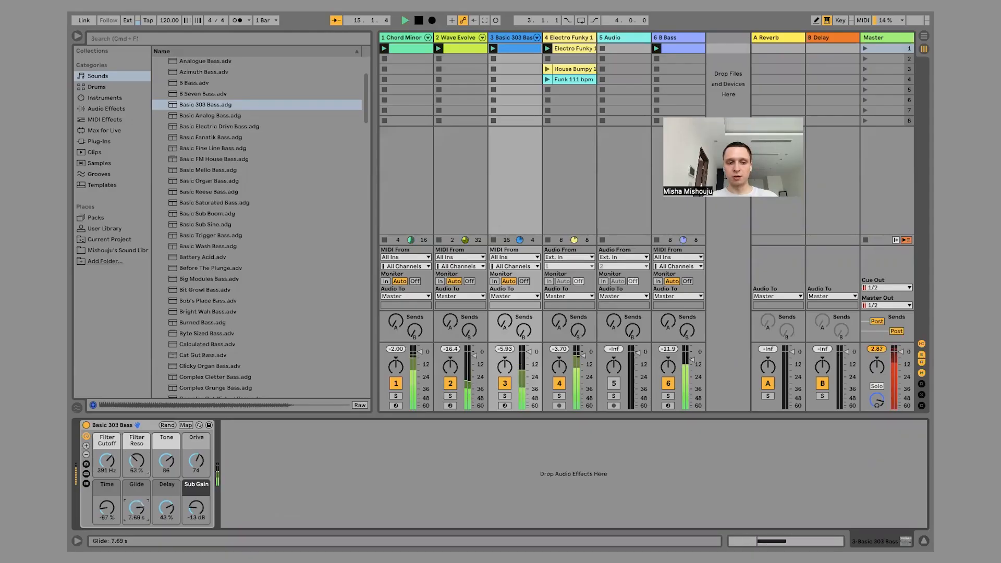
pyautogui.moveTo(137, 460); pyautogui.dragTo(137, 460)
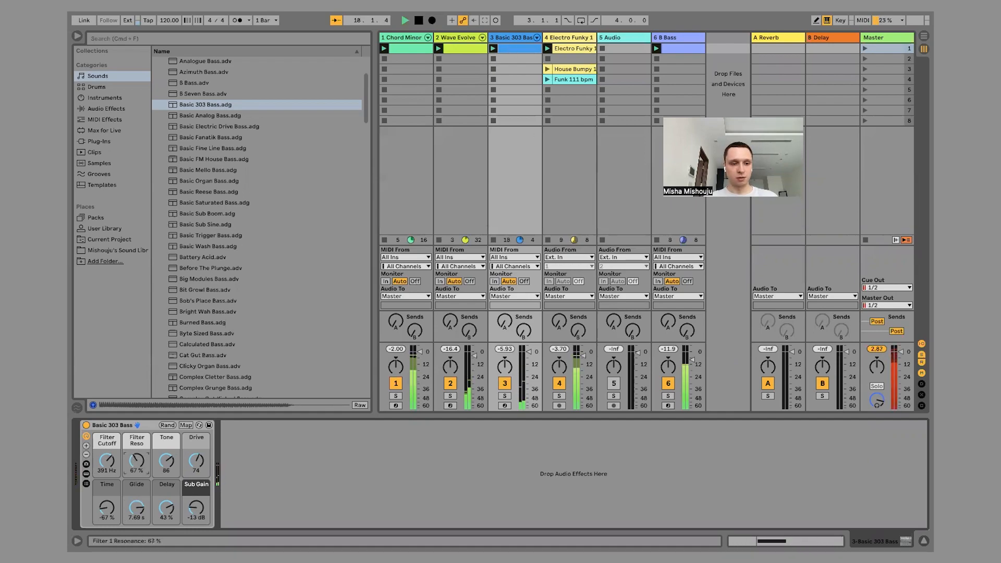
pyautogui.moveTo(137, 463); pyautogui.dragTo(137, 458)
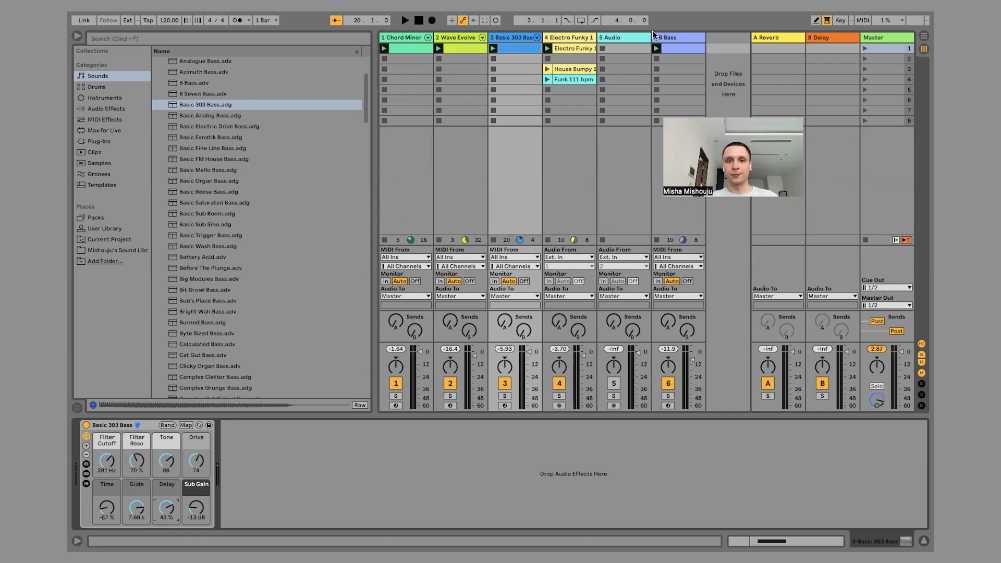
pyautogui.click(864, 48)
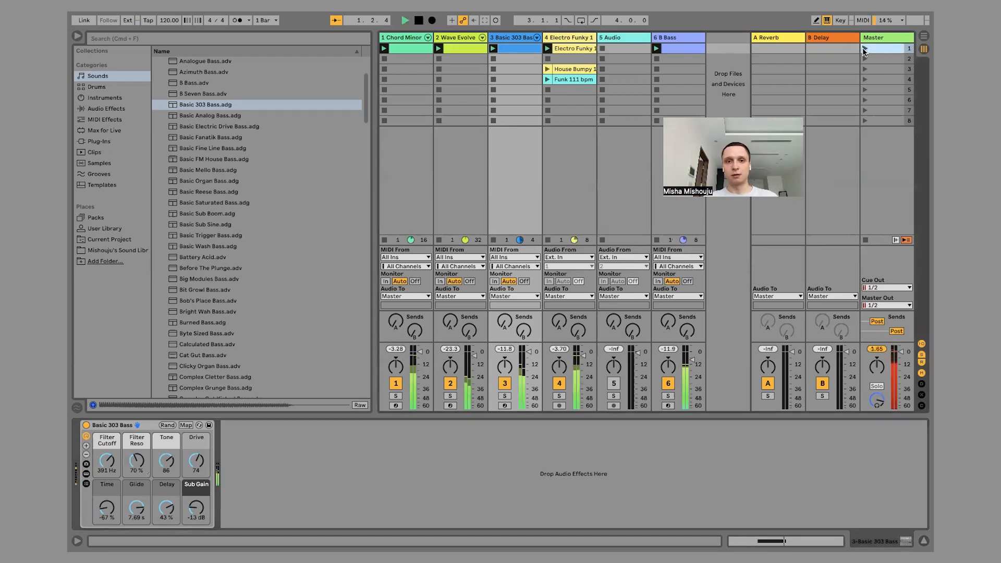
# Extend the Basic 303 Bass clip to four bars by duplicating its loop twice, raising the bar 2 note to E♭1 before the second duplication.
pyautogui.doubleClick(521, 48)
pyautogui.click(423, 239)
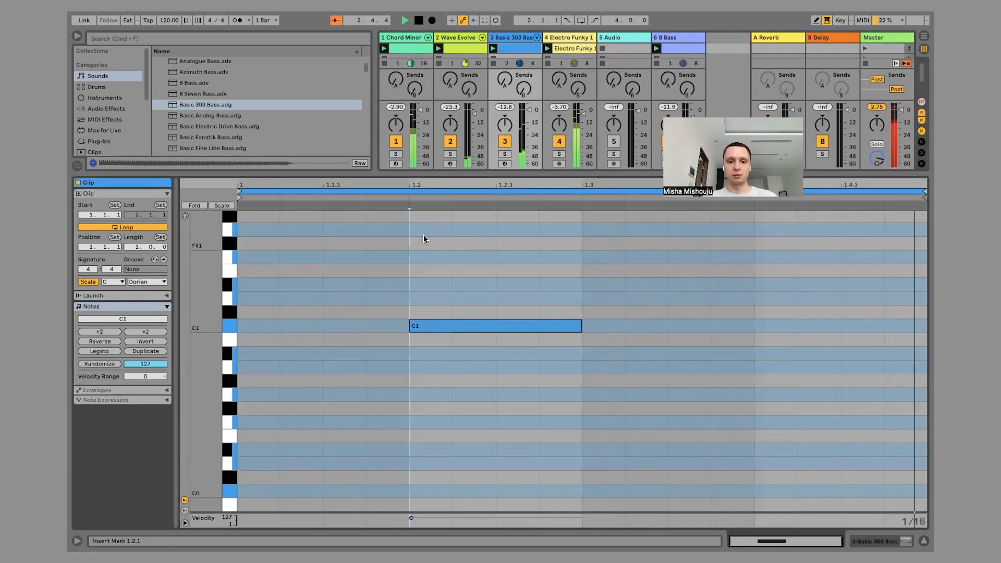
pyautogui.click(138, 352)
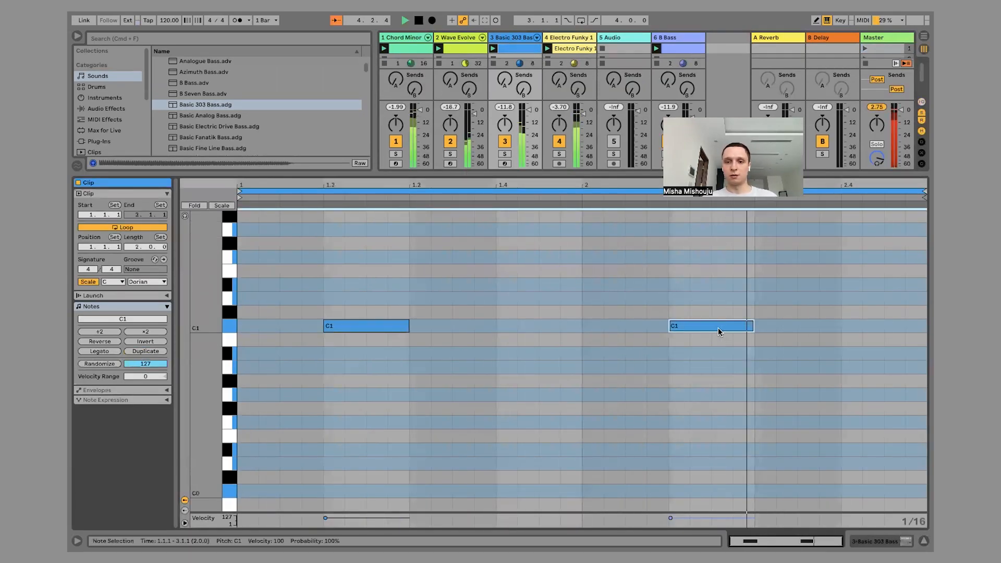
pyautogui.moveTo(719, 331); pyautogui.dragTo(718, 292)
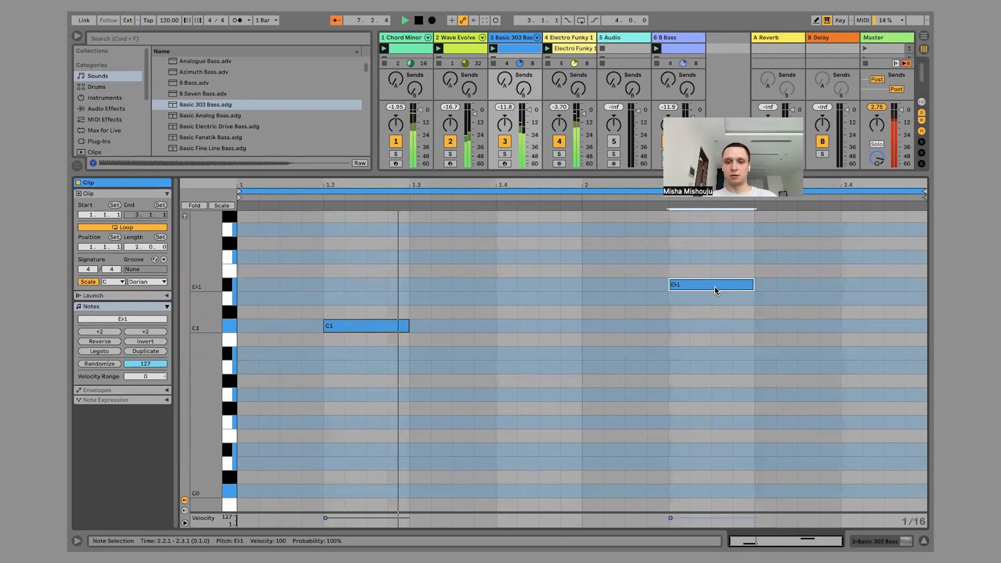
pyautogui.click(150, 352)
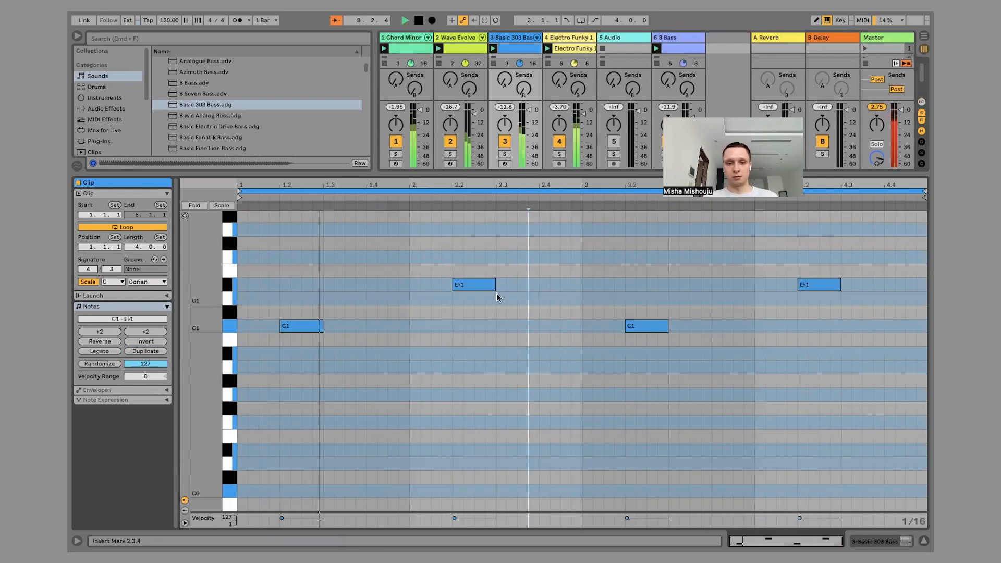
# Try the bar 2 bass note at F1, move it to C1, trim its start to 2.2.2 and play the loop.
pyautogui.moveTo(480, 286); pyautogui.dragTo(481, 262)
pyautogui.press('space')
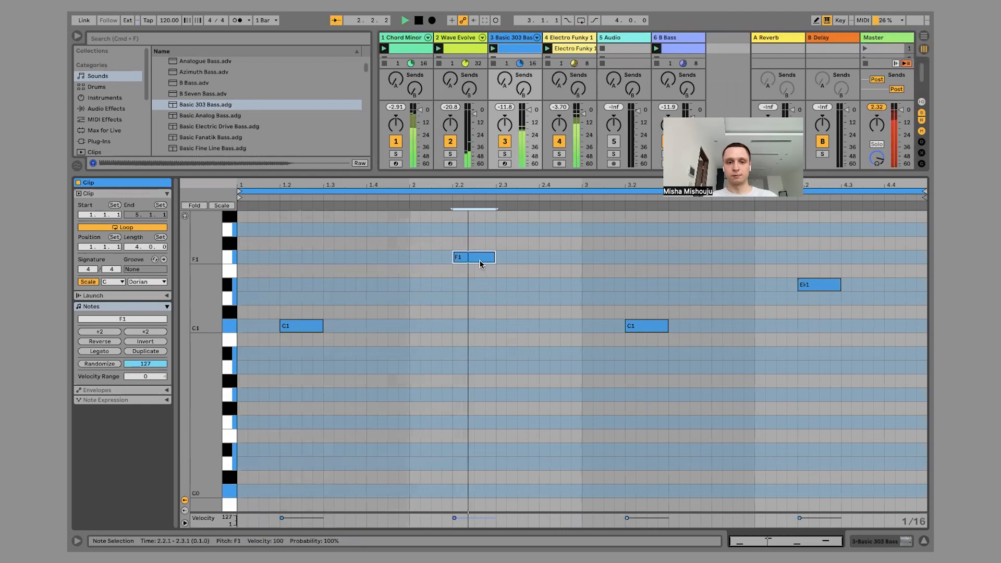
pyautogui.moveTo(479, 259); pyautogui.dragTo(479, 327)
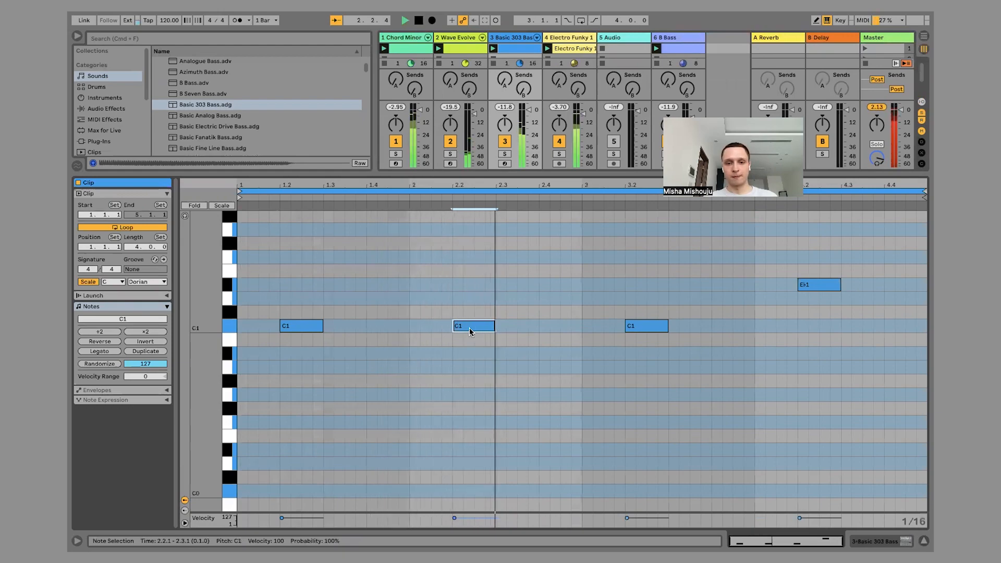
pyautogui.moveTo(471, 331); pyautogui.dragTo(498, 328)
pyautogui.press('space')
pyautogui.press('space')
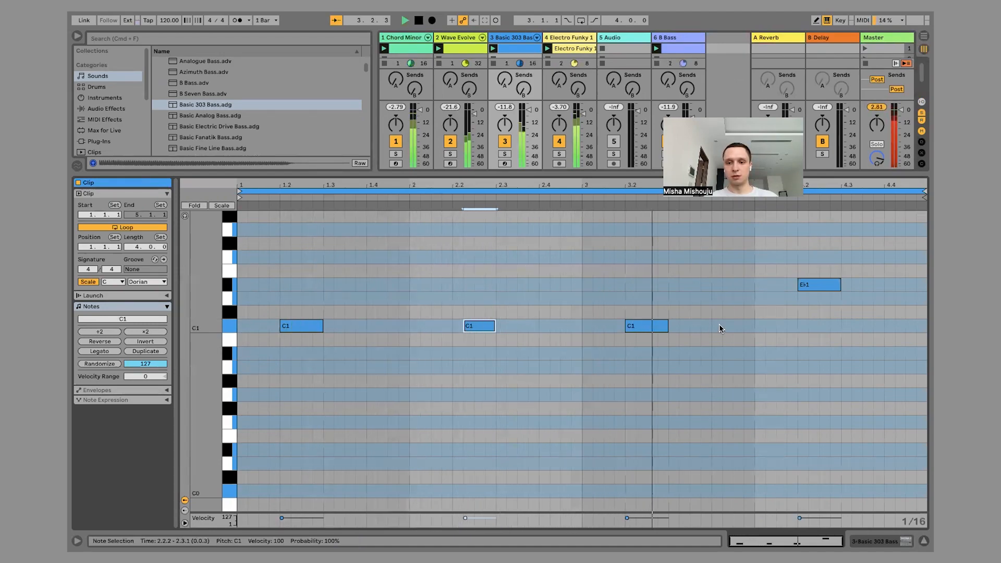
# Move the last bass note to C1, spanning 4.1.3 to 4.2.2, and hide the clip editor.
pyautogui.click(812, 287)
pyautogui.moveTo(814, 290); pyautogui.dragTo(808, 327)
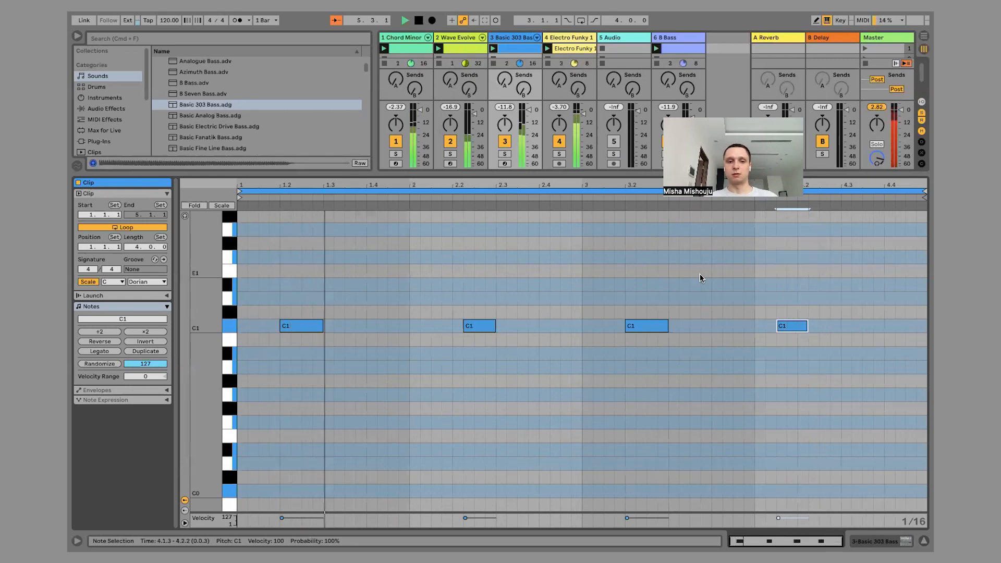
pyautogui.click(625, 281)
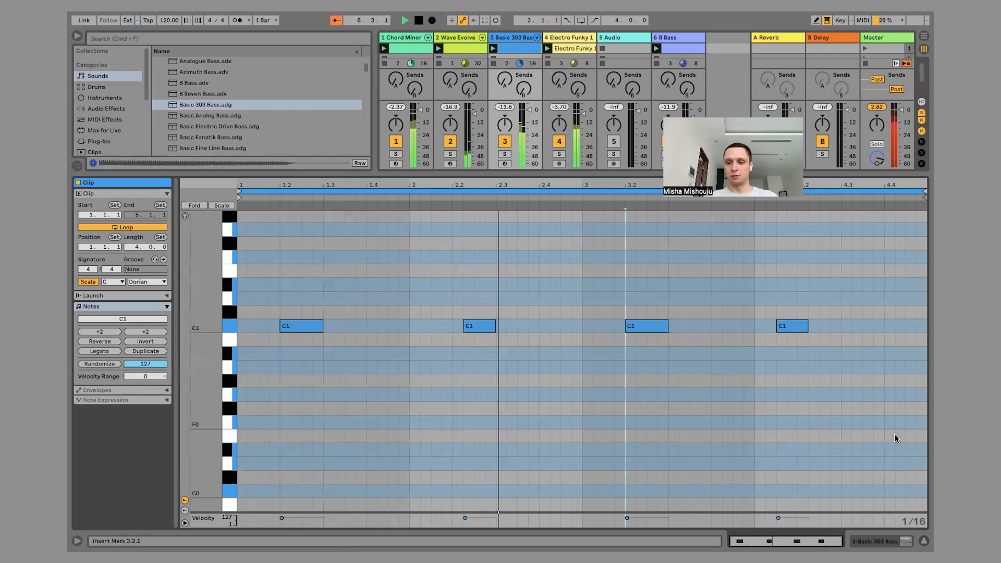
pyautogui.click(924, 541)
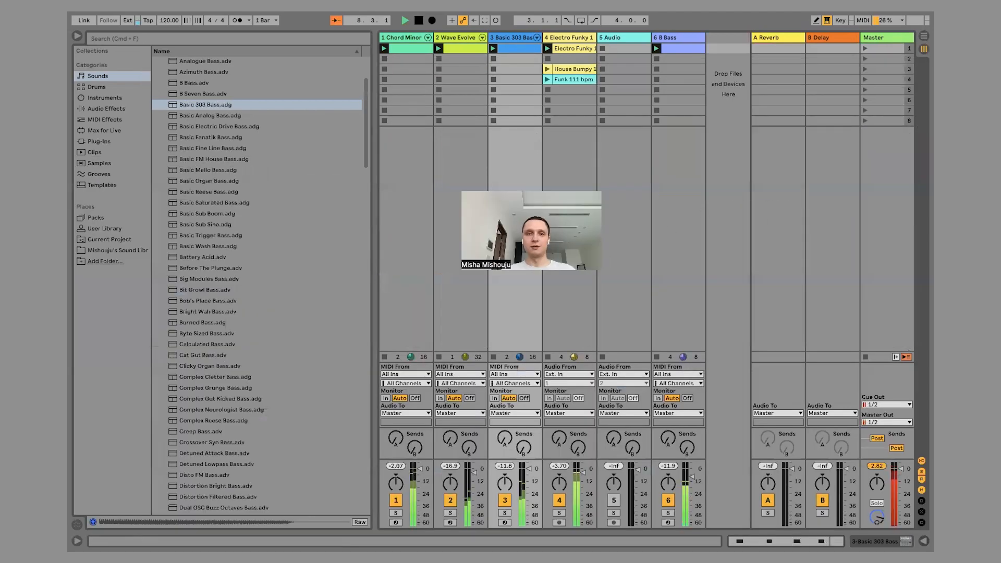
# Collapse the Bass sounds and open the Core Library pack's Top folder under Samples, Loops, Drums.
pyautogui.scroll(5, 181, 176)
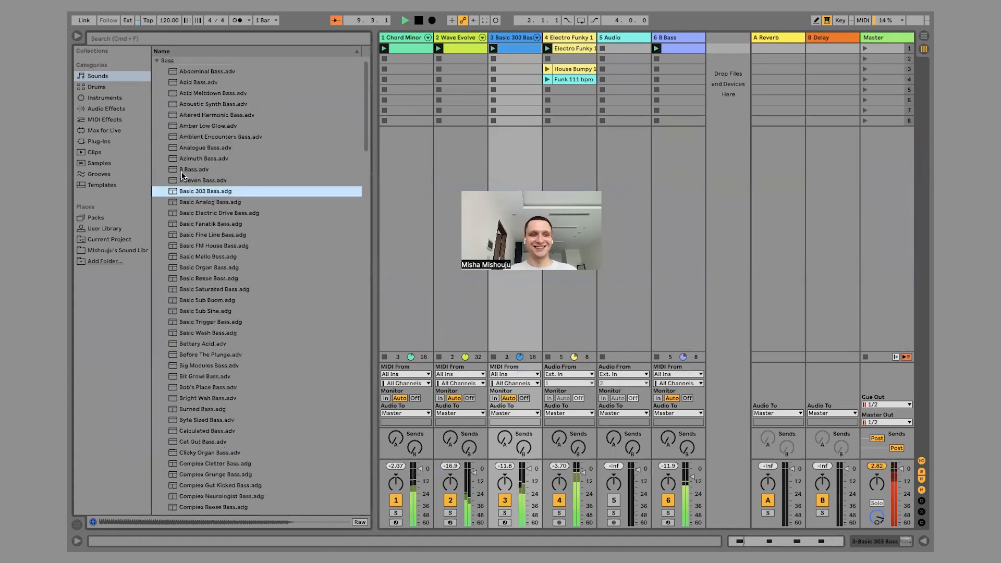
pyautogui.click(155, 73)
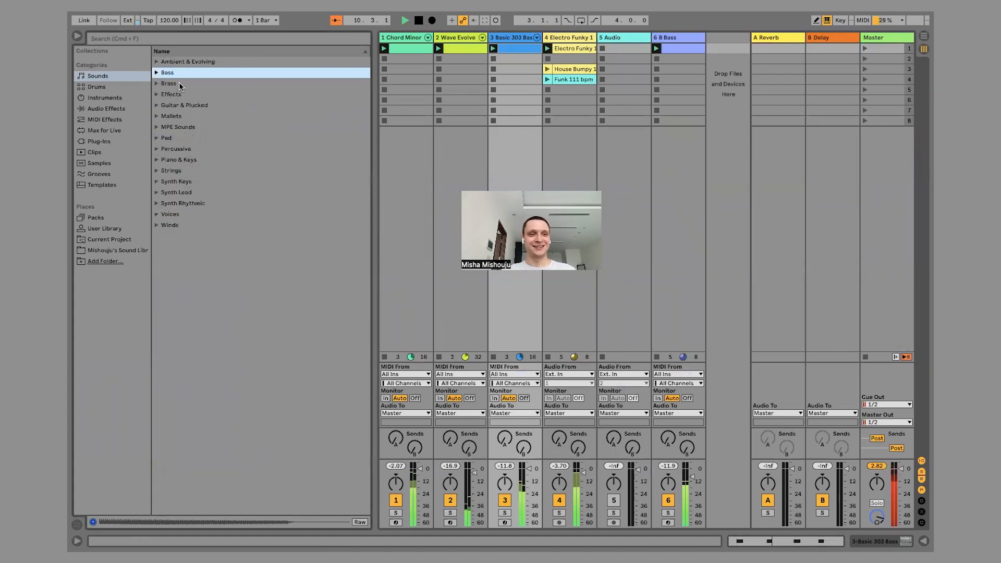
pyautogui.click(180, 83)
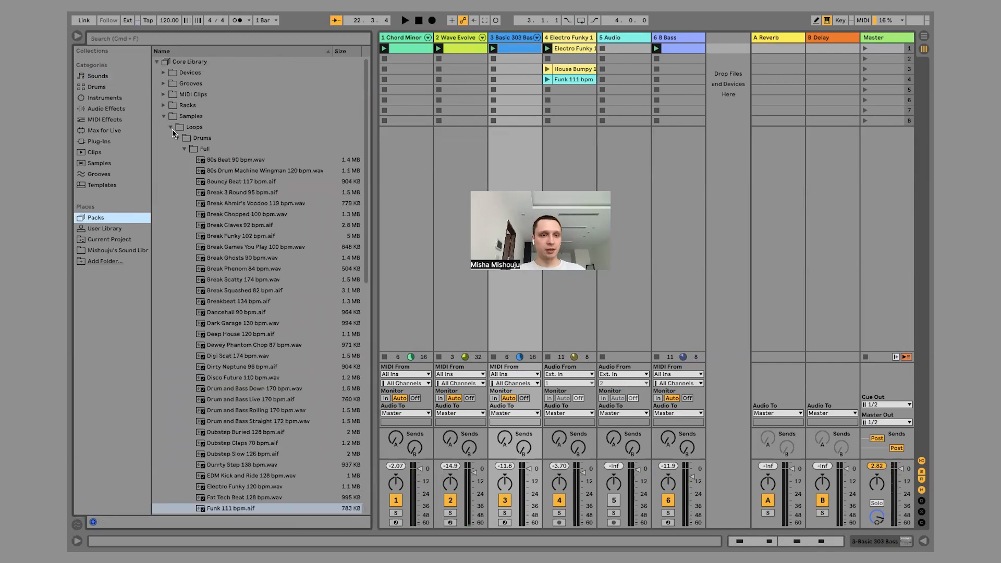
pyautogui.click(185, 149)
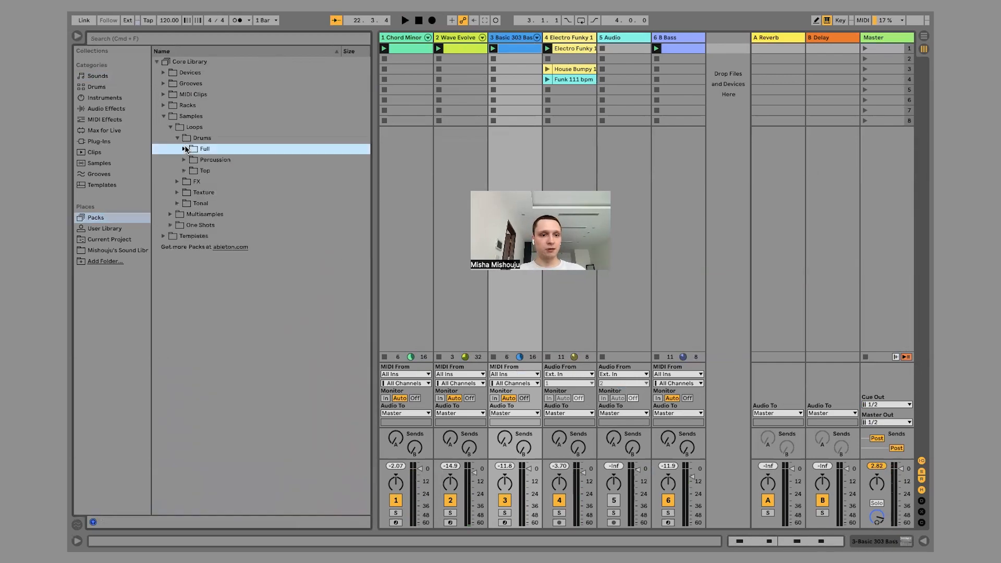
pyautogui.click(182, 140)
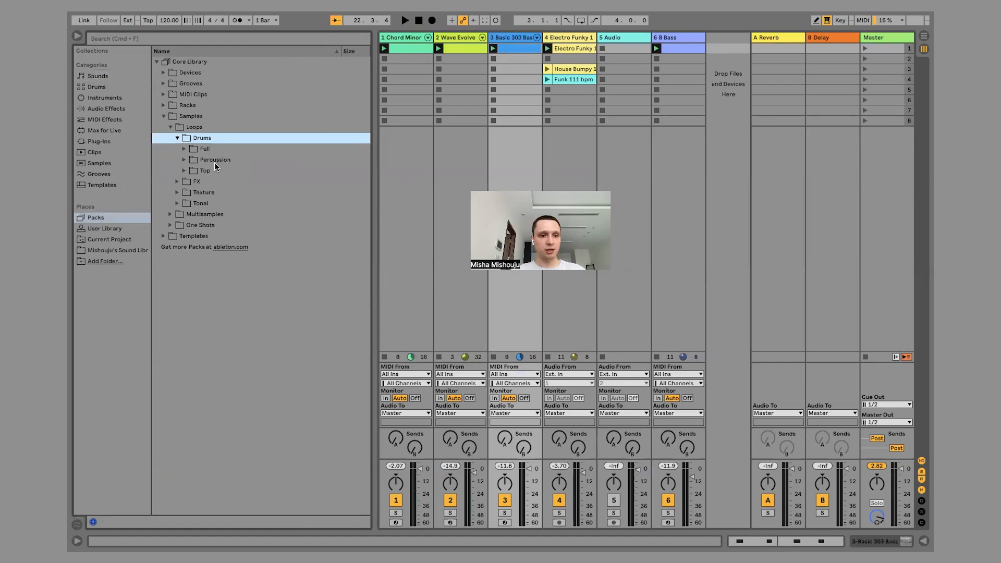
pyautogui.click(185, 171)
# Audition several Top drum loops, ending with Hihat Convergence 130 bpm.wav, and play the current loop for comparison.
pyautogui.click(246, 182)
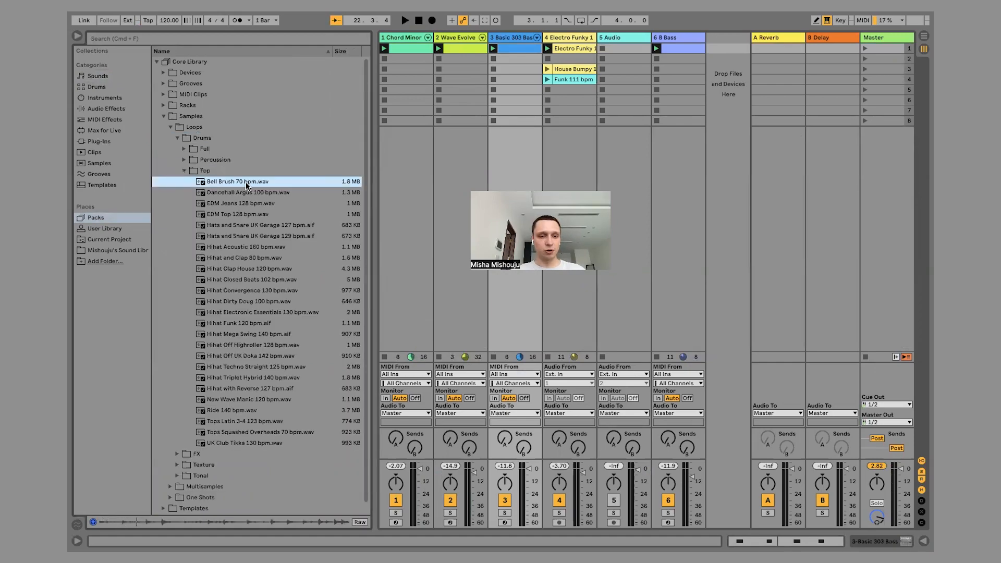
pyautogui.click(232, 237)
pyautogui.click(223, 266)
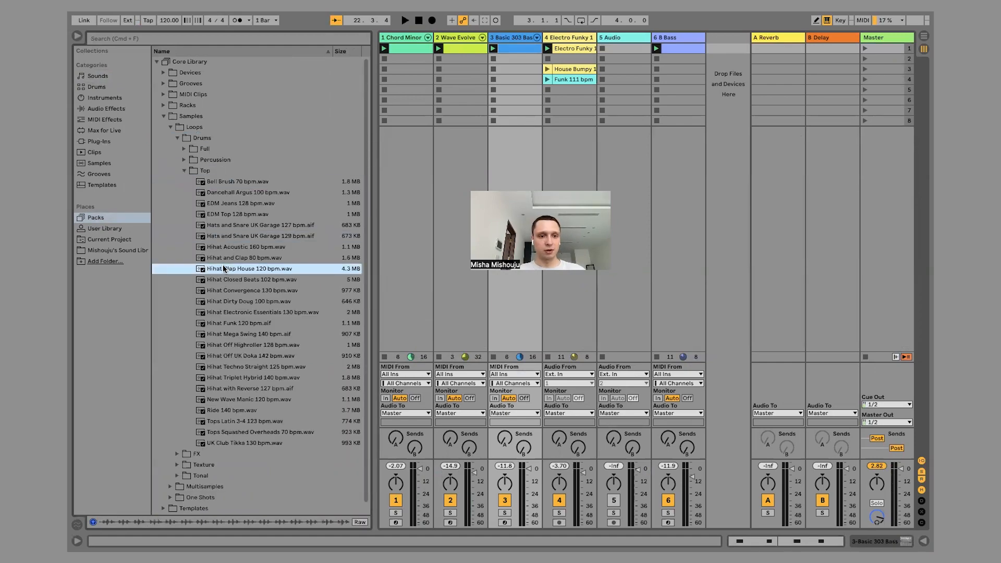
pyautogui.click(228, 302)
pyautogui.click(231, 291)
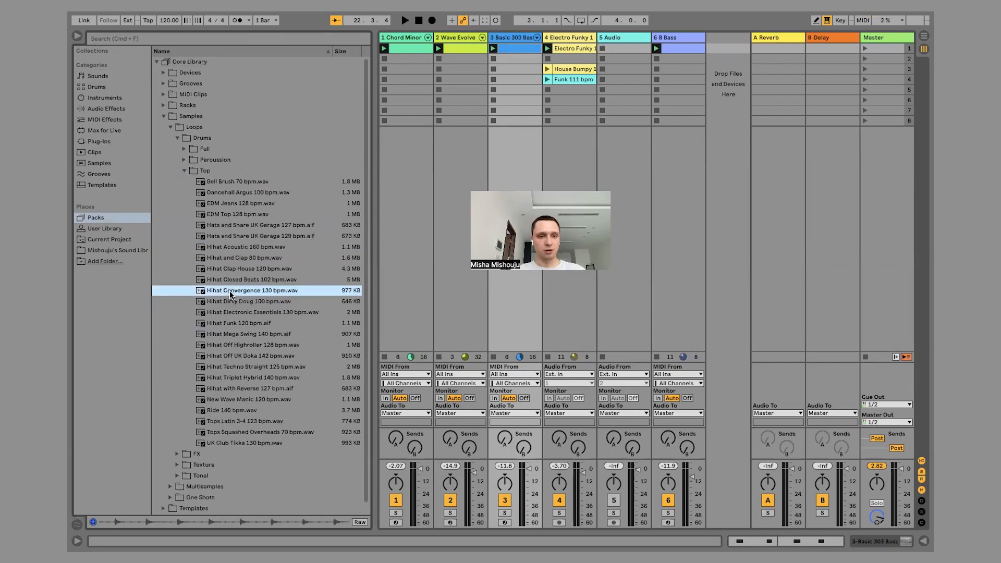
pyautogui.press('space')
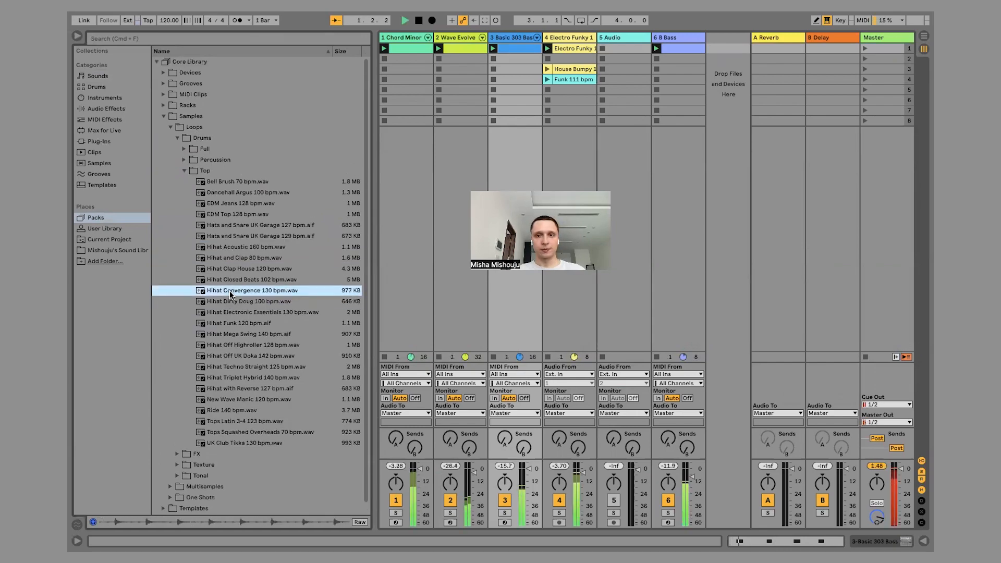
pyautogui.press('space')
# Add Hihat Convergence 130 bpm.wav to scene 1 on a new track, at -0.5 dB, and place the track directly after the Electro Funky track.
pyautogui.moveTo(214, 289); pyautogui.dragTo(722, 50)
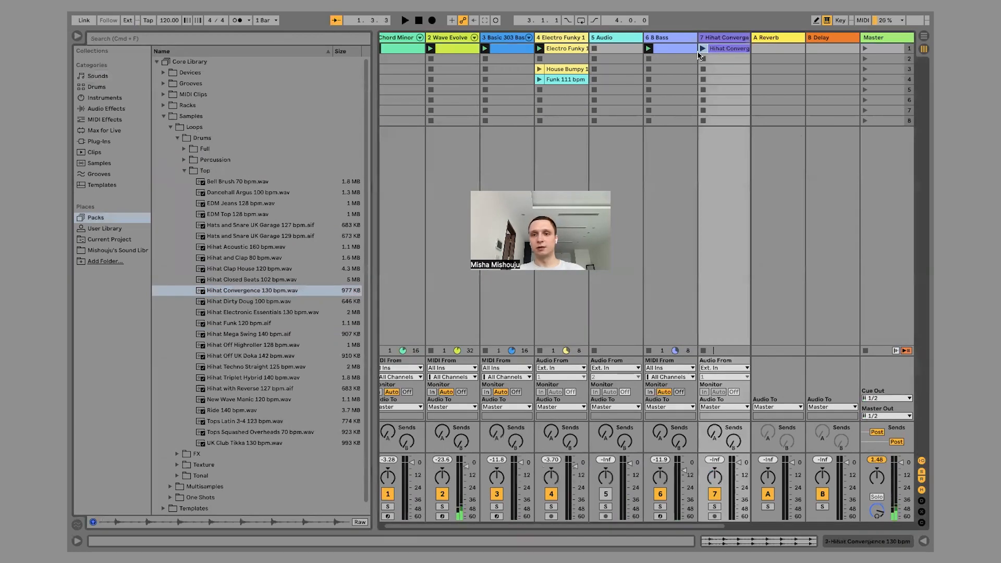
pyautogui.click(864, 49)
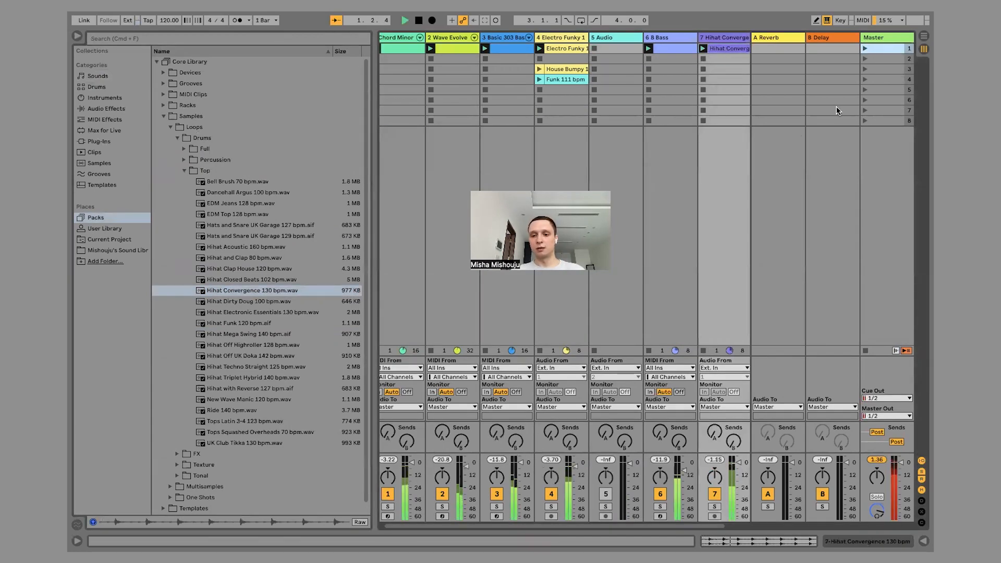
pyautogui.moveTo(739, 463); pyautogui.dragTo(738, 461)
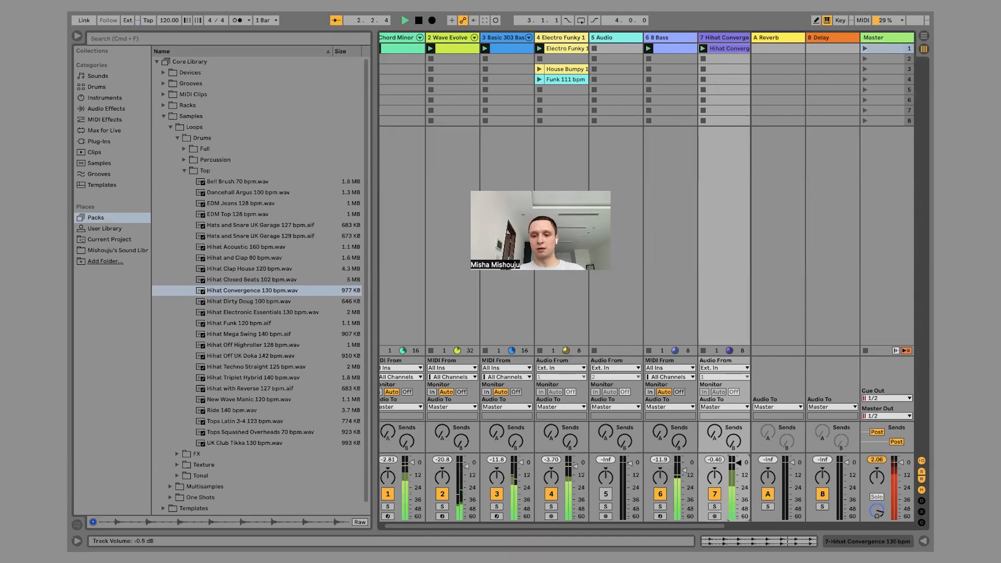
pyautogui.moveTo(720, 36); pyautogui.dragTo(592, 37)
# Move the Funk 111 bpm clip to the Electro Funky track's second slot and delete the House Bumpy clip.
pyautogui.moveTo(567, 79); pyautogui.dragTo(564, 59)
pyautogui.click(563, 69)
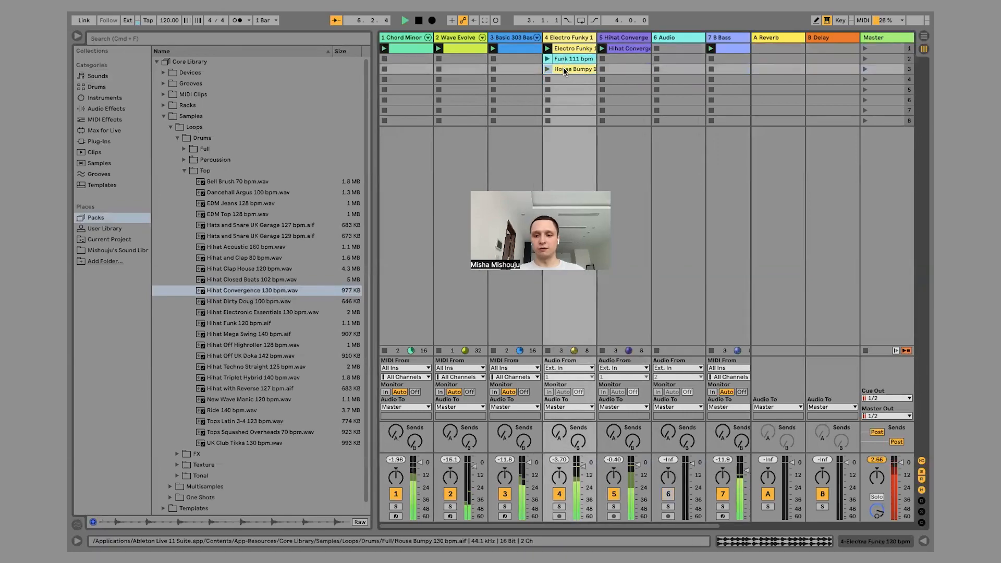
pyautogui.press('Delete')
pyautogui.click(574, 54)
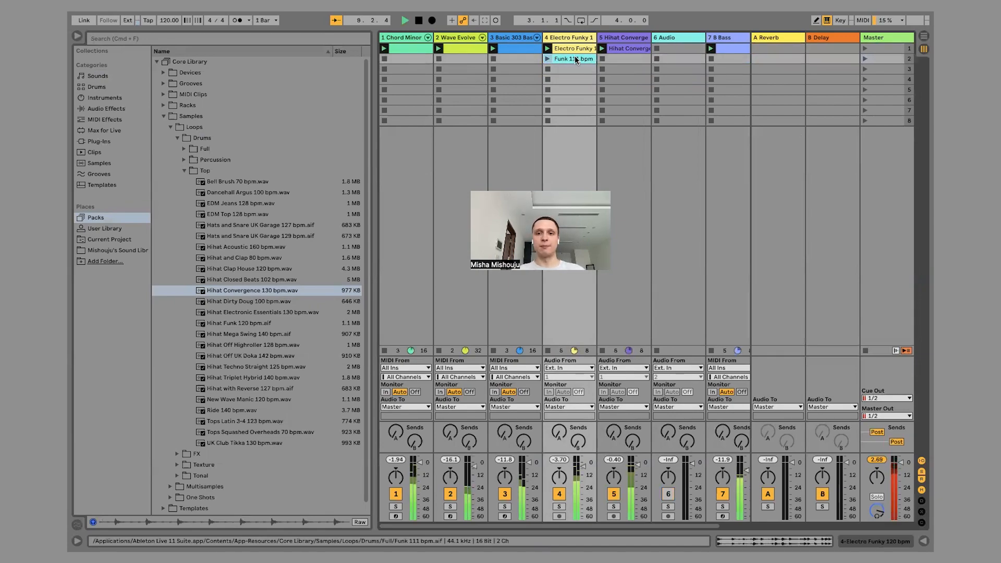
pyautogui.click(413, 49)
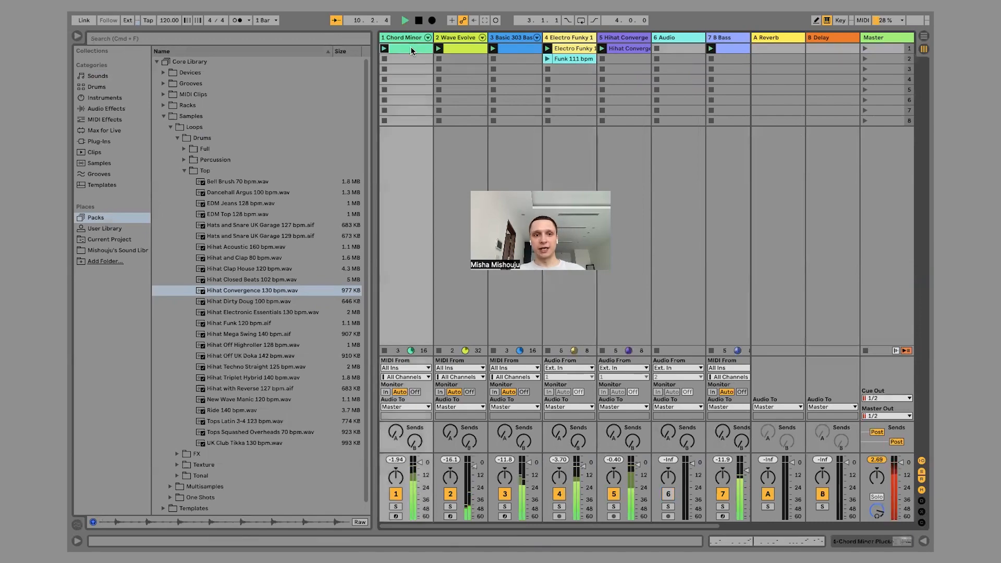
pyautogui.click(454, 49)
pyautogui.press('super+d')
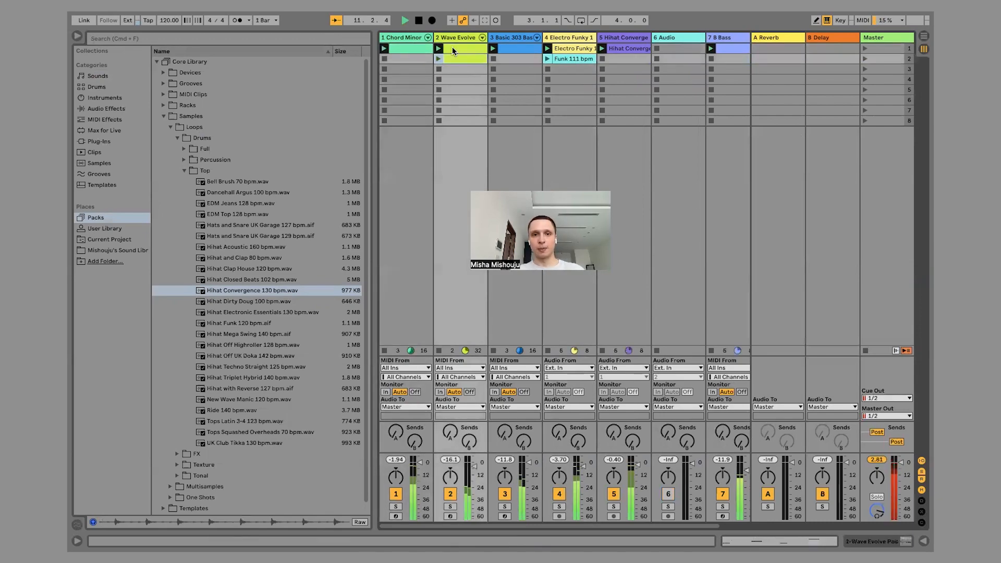
pyautogui.click(514, 48)
pyautogui.press('super+z')
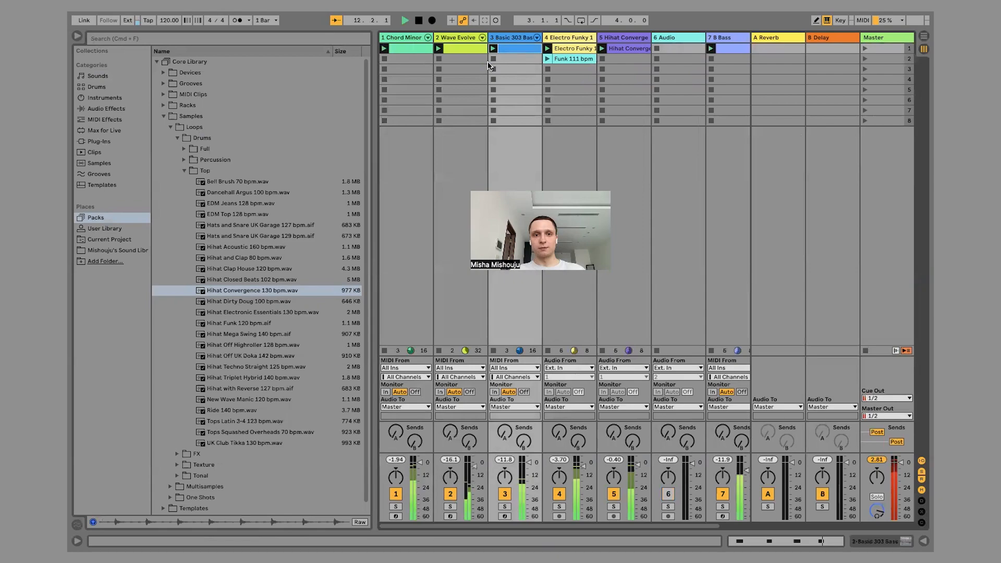
# Stop playback and narrow the browser to give the Session View tracks more room.
pyautogui.click(461, 49)
pyautogui.press('space')
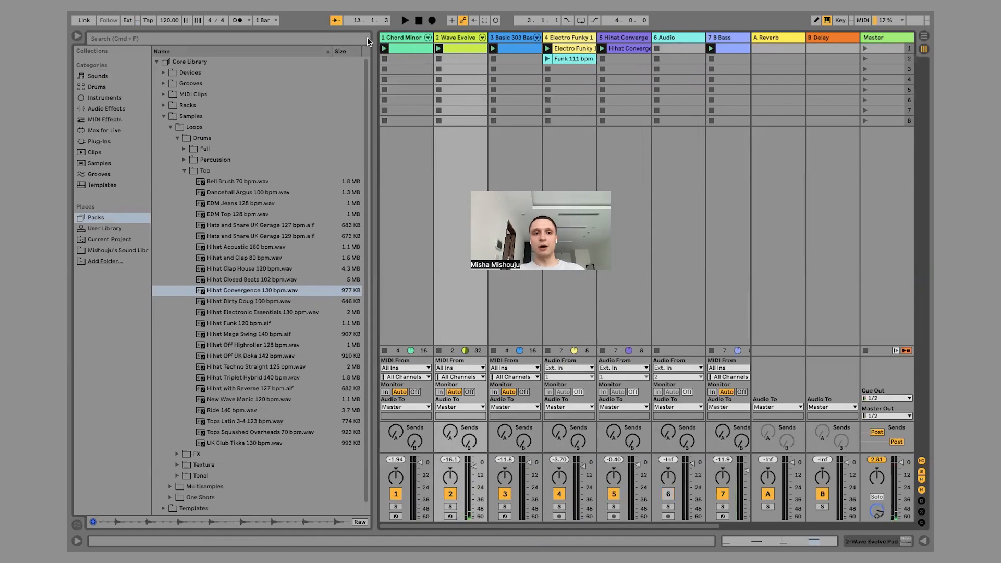
pyautogui.moveTo(374, 38); pyautogui.dragTo(294, 36)
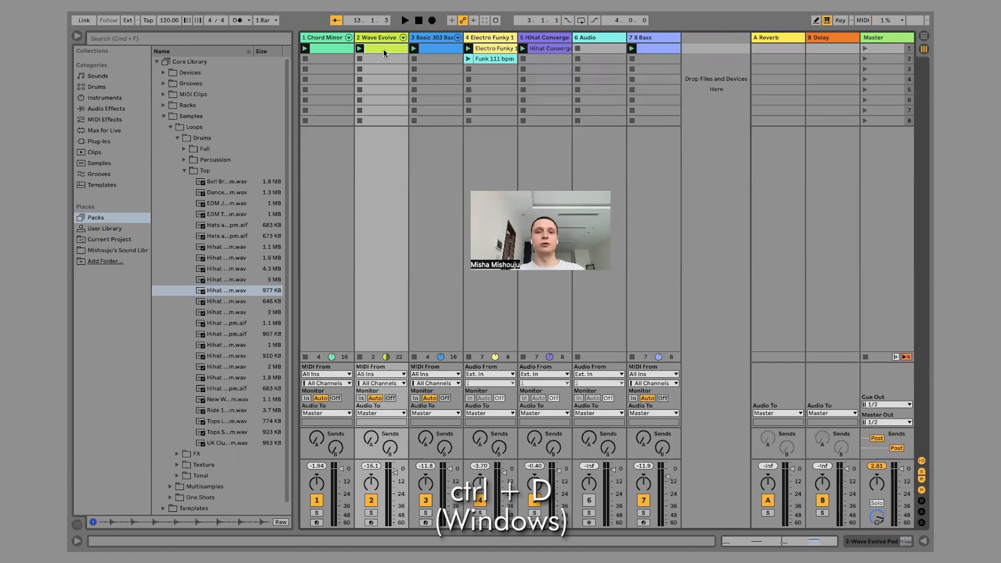
# Duplicate the Wave Evolve and Hihat Convergence clips into scene 2 and launch that scene.
pyautogui.press('super+d')
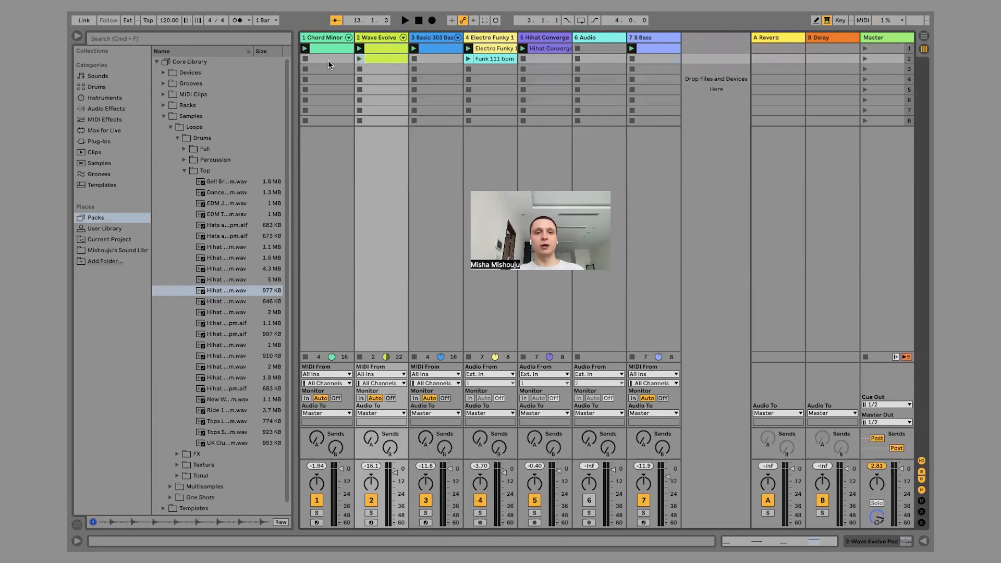
pyautogui.click(359, 59)
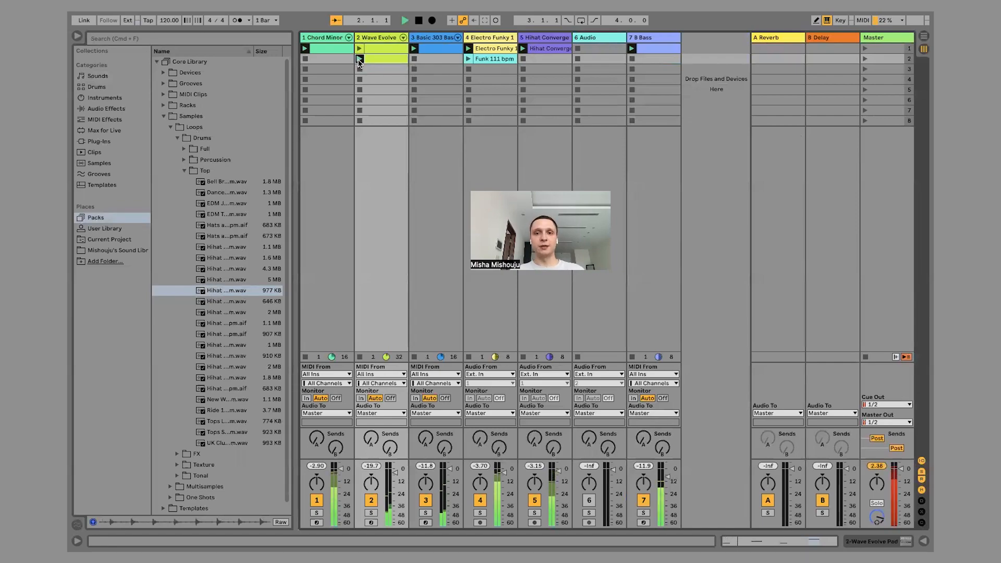
pyautogui.click(658, 48)
pyautogui.click(550, 49)
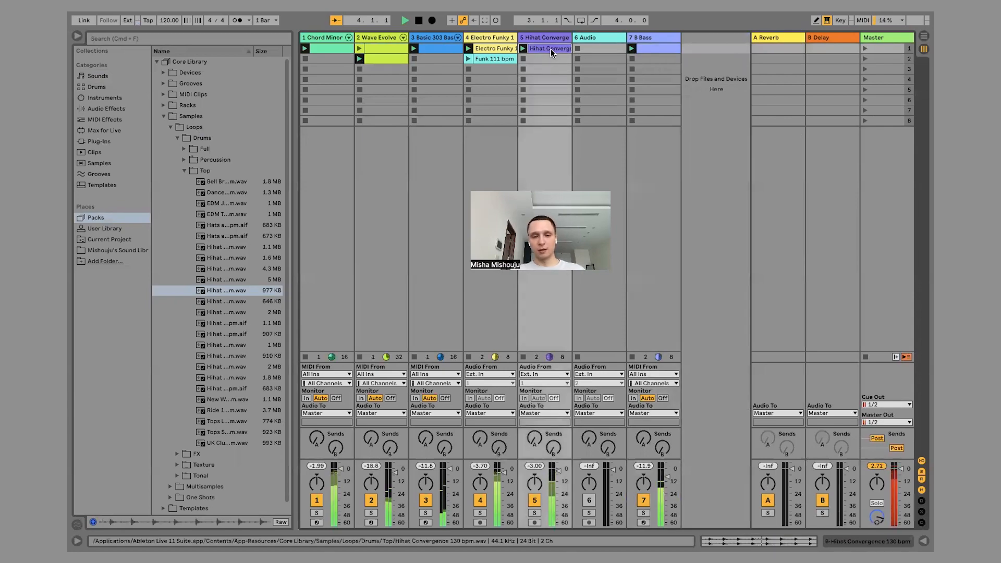
pyautogui.press('super+d')
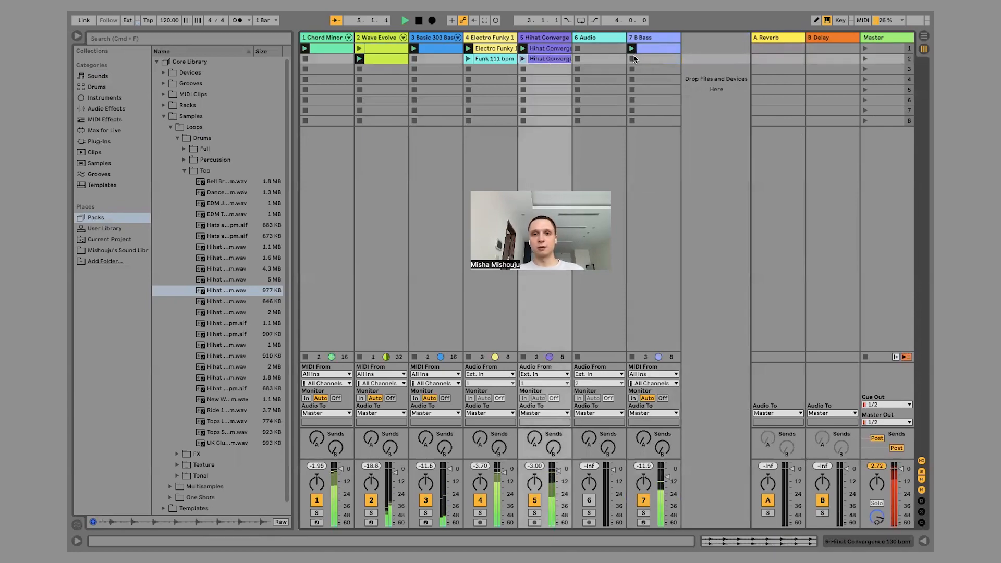
pyautogui.click(863, 58)
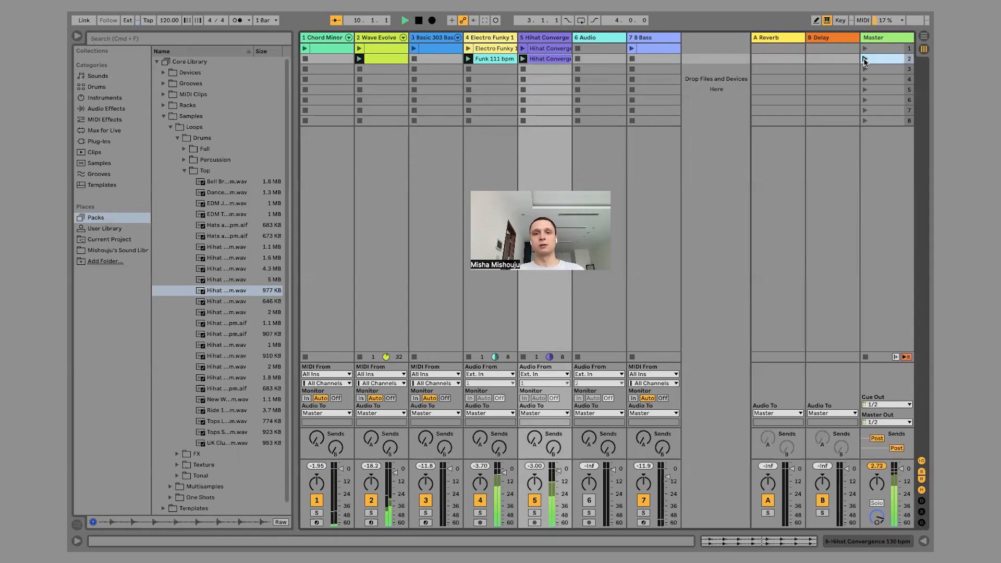
# Place a copy of the Bass clip in its track's third slot, leaving the second slot empty, and launch the copy.
pyautogui.click(648, 51)
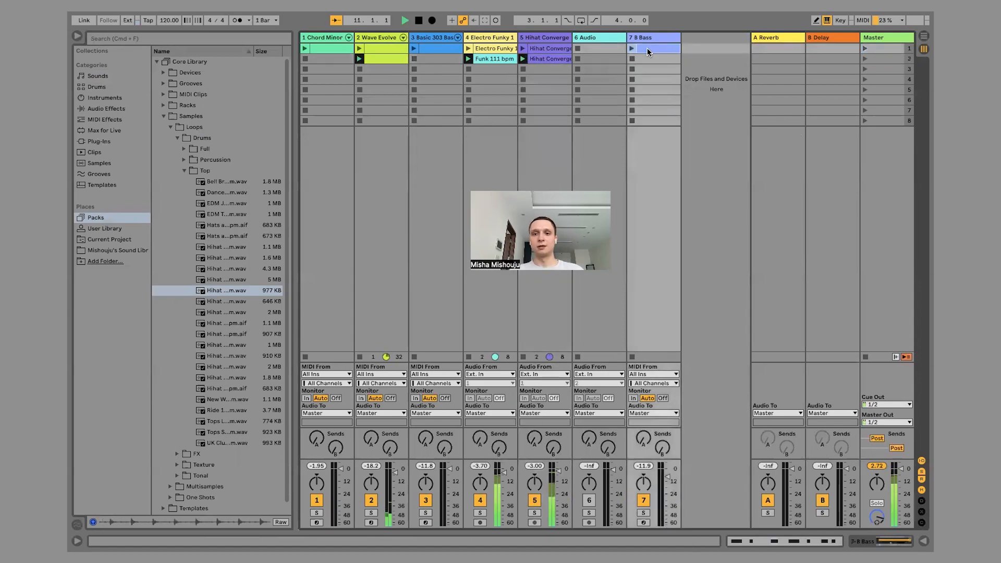
pyautogui.press('super+d')
pyautogui.press('super+d')
pyautogui.click(646, 58)
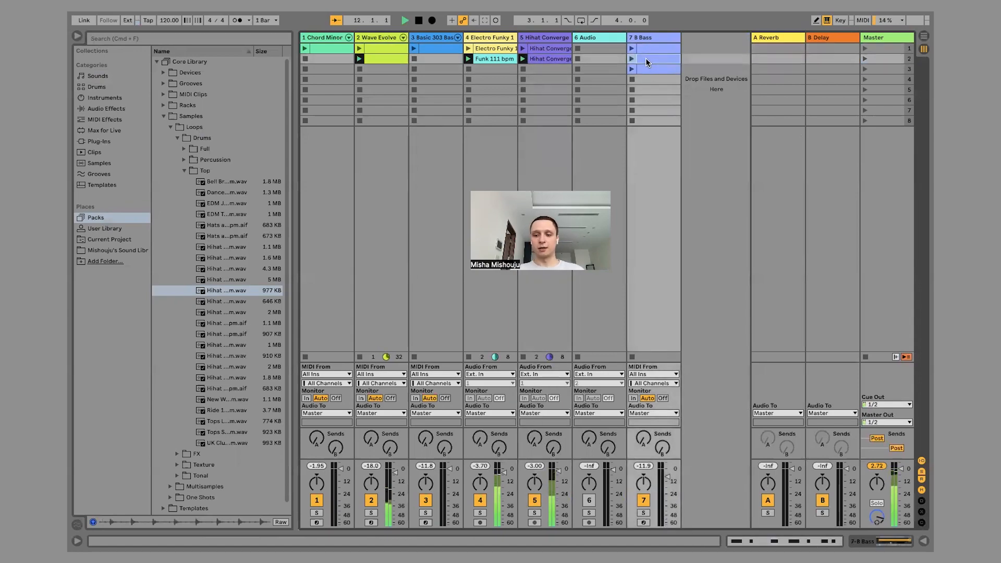
pyautogui.press('BackSpace')
pyautogui.click(632, 69)
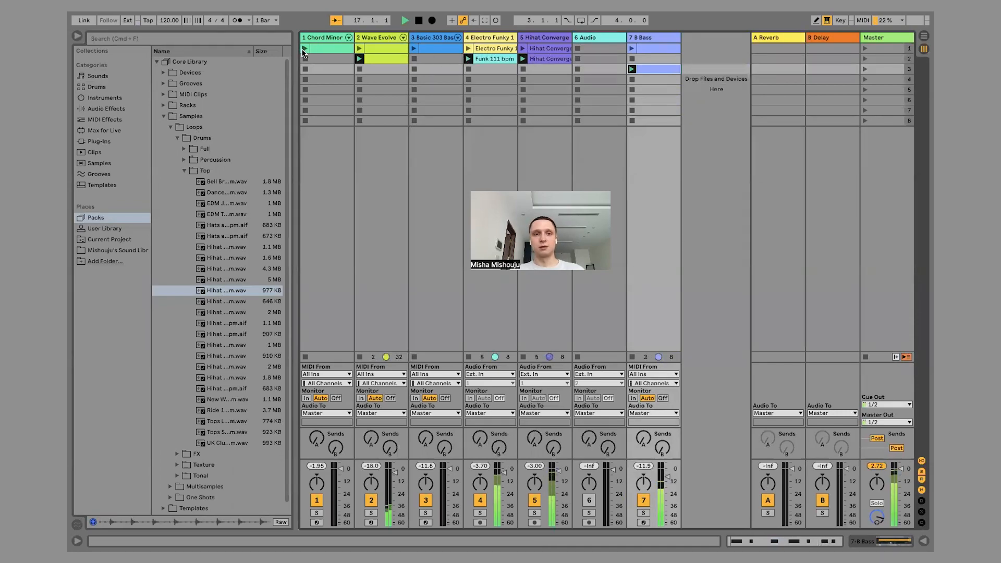
# Copy the Chord Minor clip to its track's third slot and open the copy's notes in the MIDI editor.
pyautogui.moveTo(321, 51); pyautogui.dragTo(318, 70)
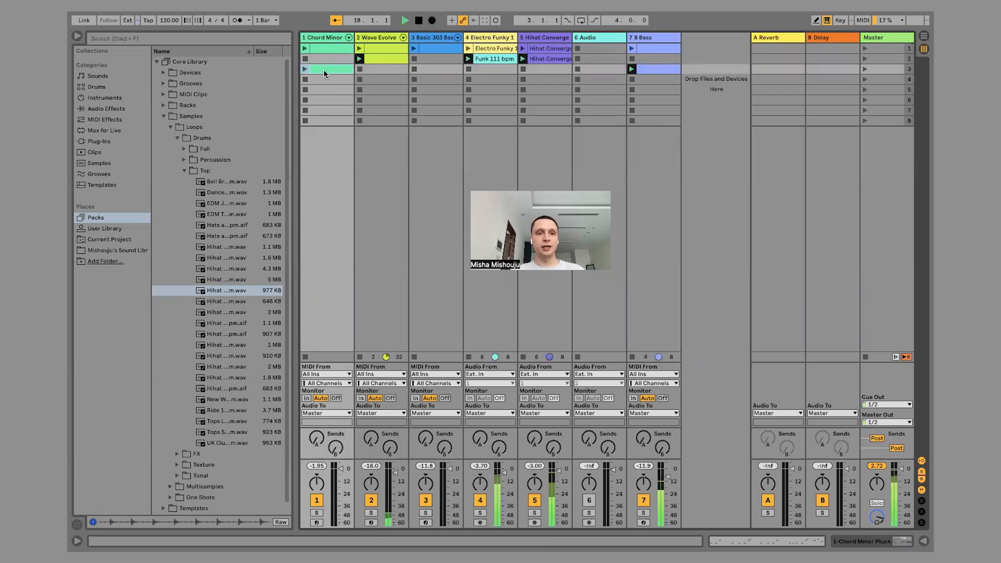
pyautogui.doubleClick(323, 71)
pyautogui.click(325, 215)
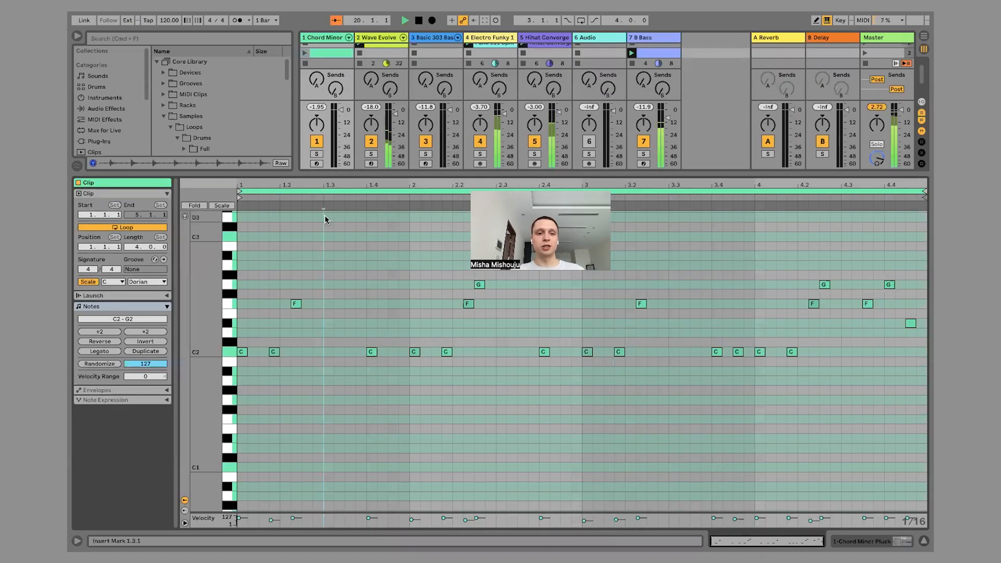
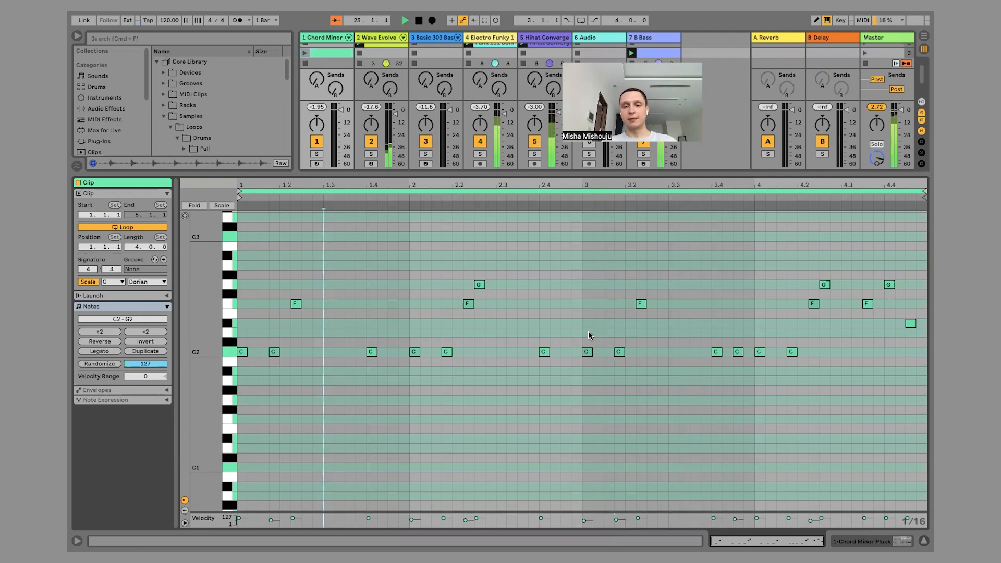
# Stop playback, transpose all notes of the third-slot Chord Minor clip up one octave, and launch the clip.
pyautogui.click(418, 20)
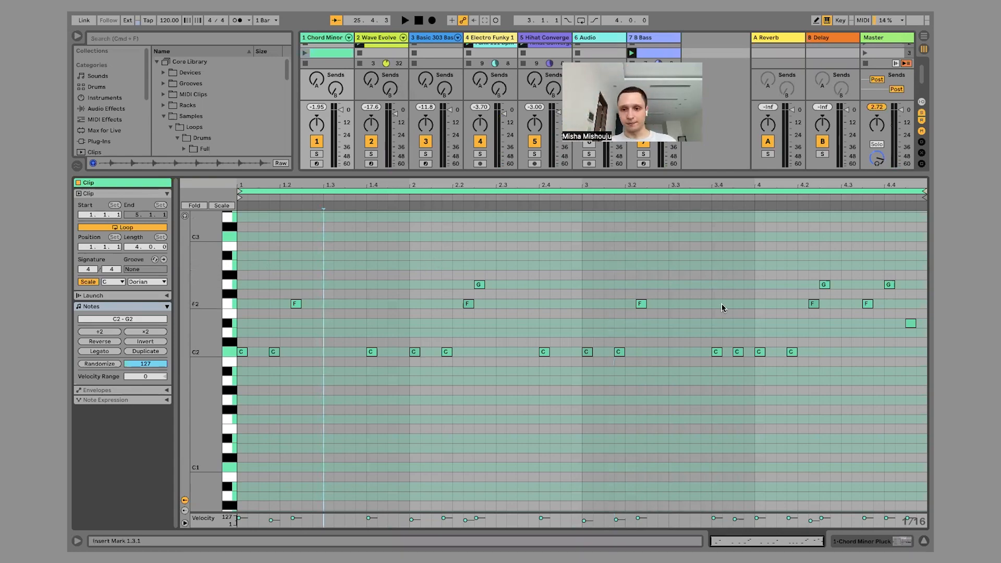
pyautogui.click(435, 247)
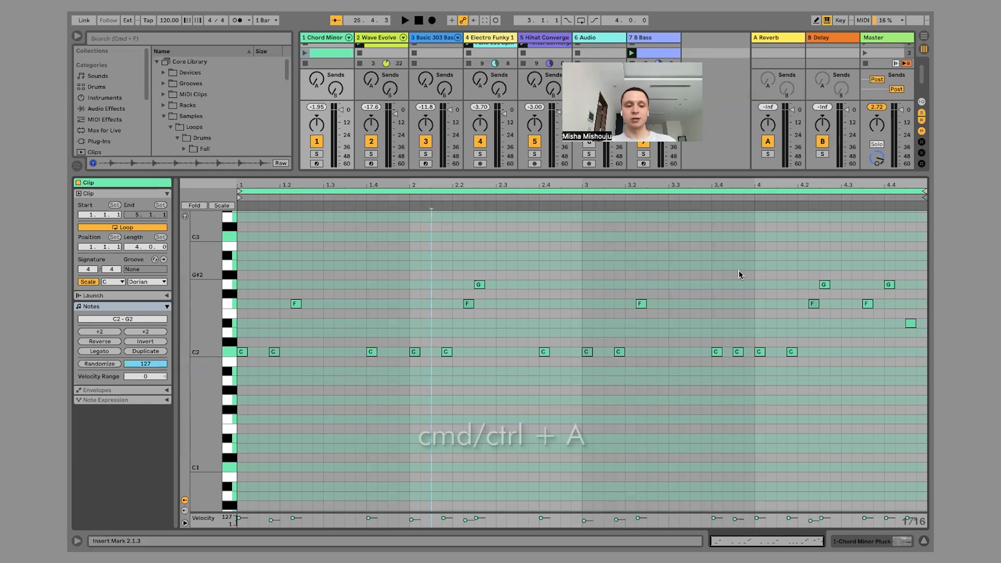
pyautogui.press('super+a')
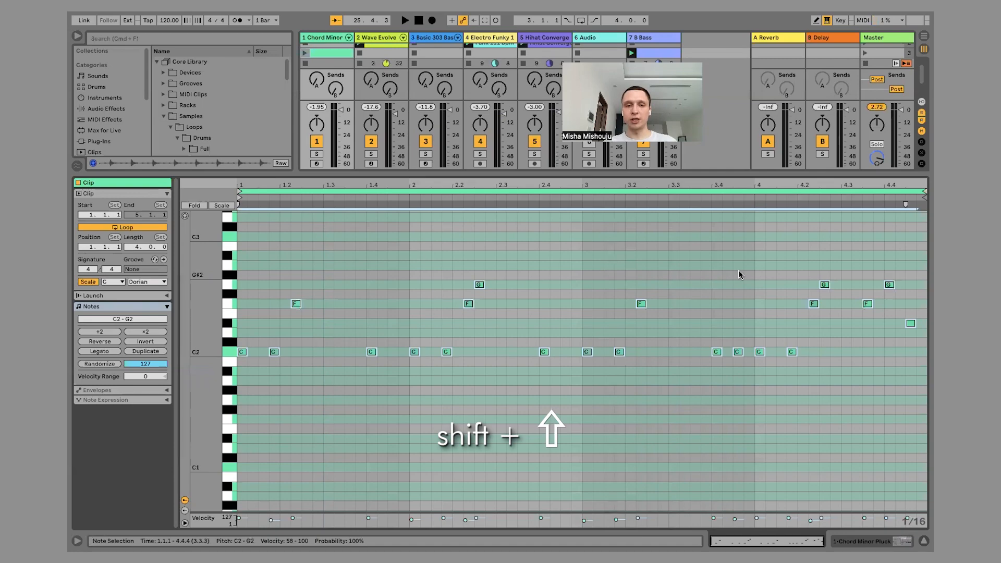
pyautogui.hotkey('shift', 'Up')
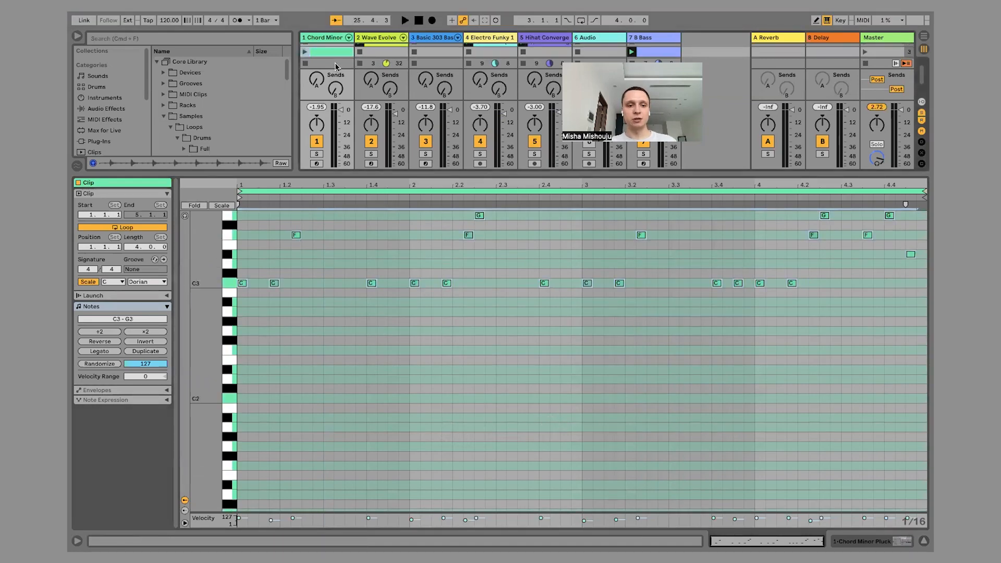
pyautogui.scroll(2, 324, 67)
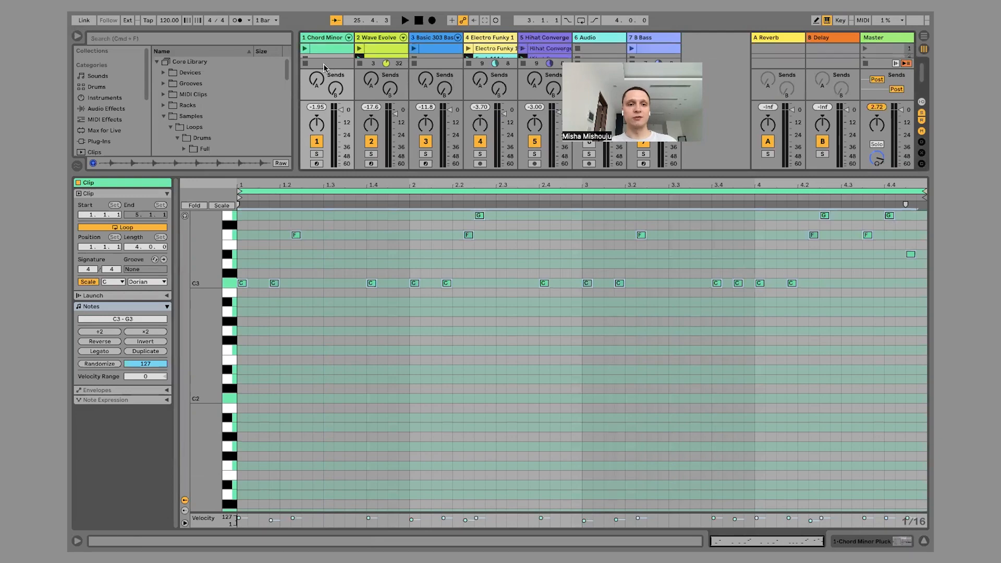
pyautogui.hotkey('shift', 'Down')
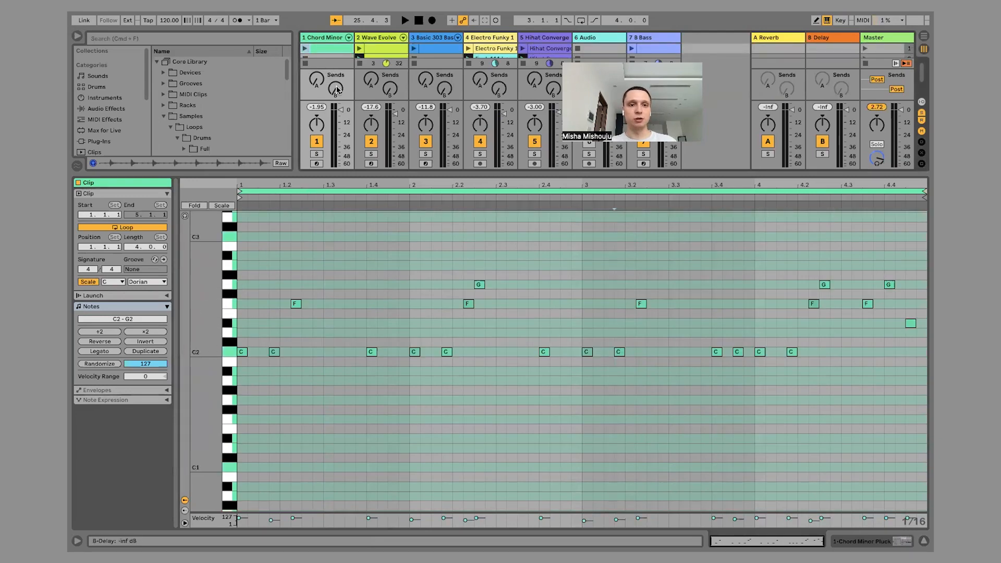
pyautogui.scroll(-3, 329, 53)
pyautogui.scroll(3, 328, 56)
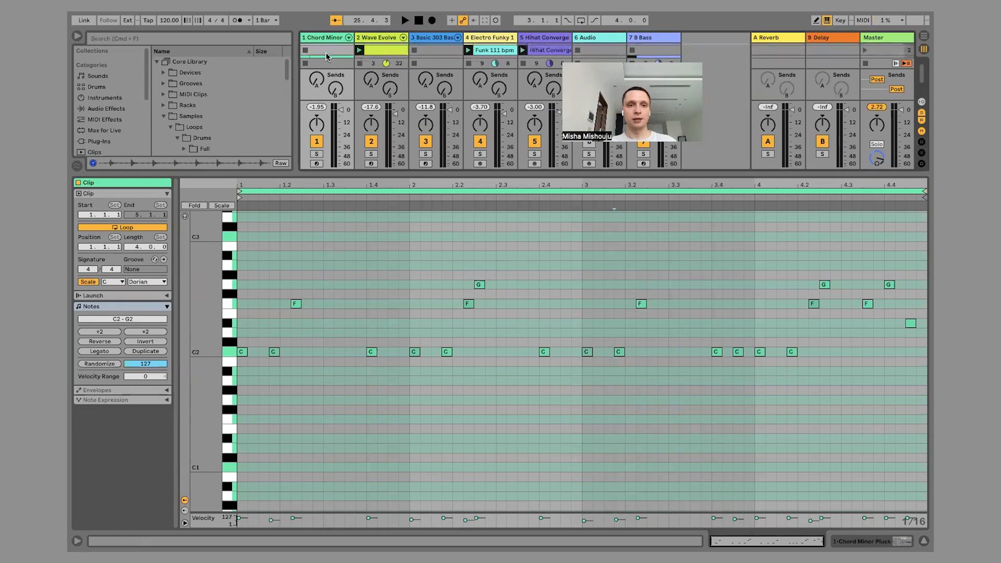
pyautogui.hotkey('shift', 'Up')
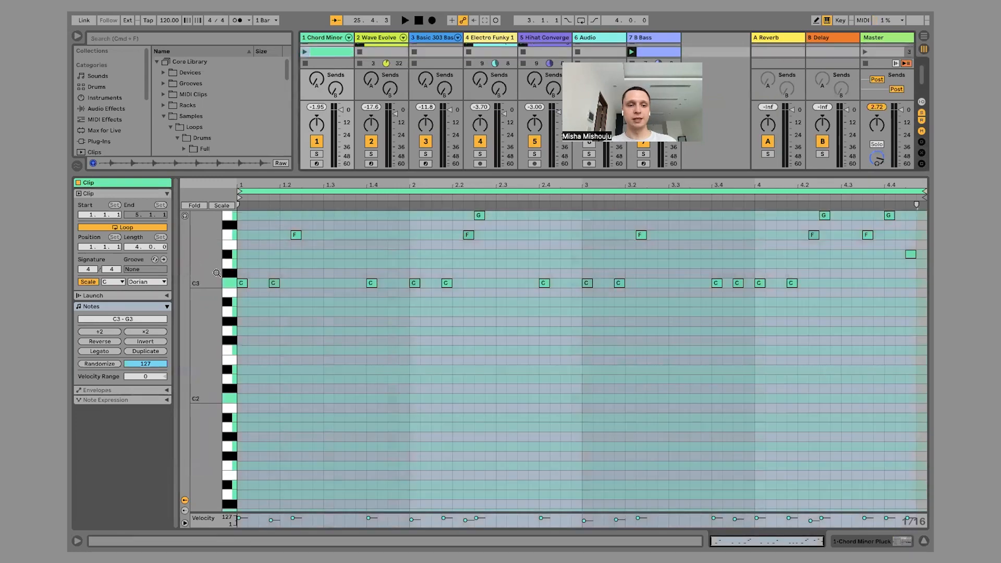
pyautogui.click(305, 52)
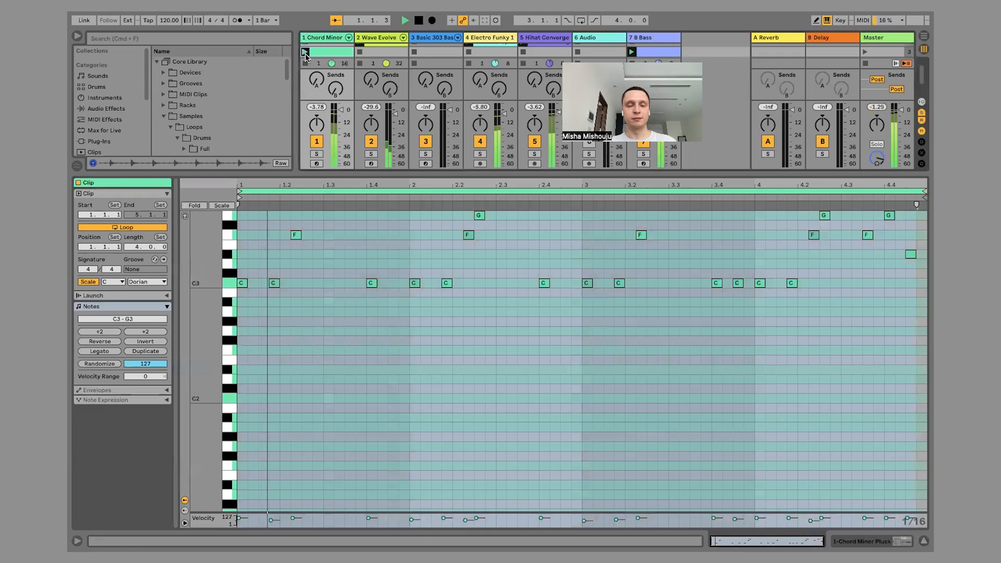
# Hide the clip detail view, copy the Electro Funky clip to its track's third slot, and launch scene 3.
pyautogui.press('super+alt+l')
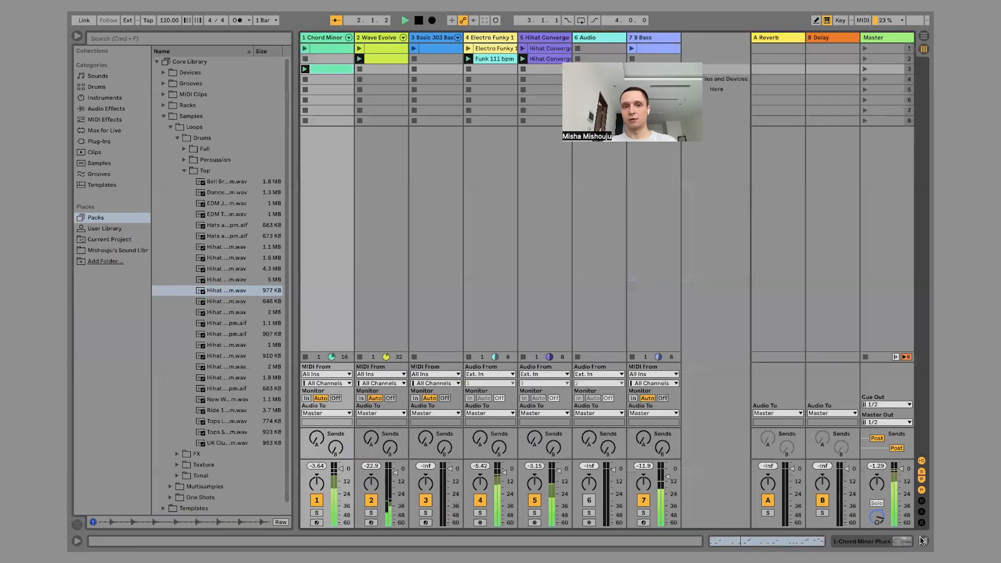
pyautogui.click(484, 48)
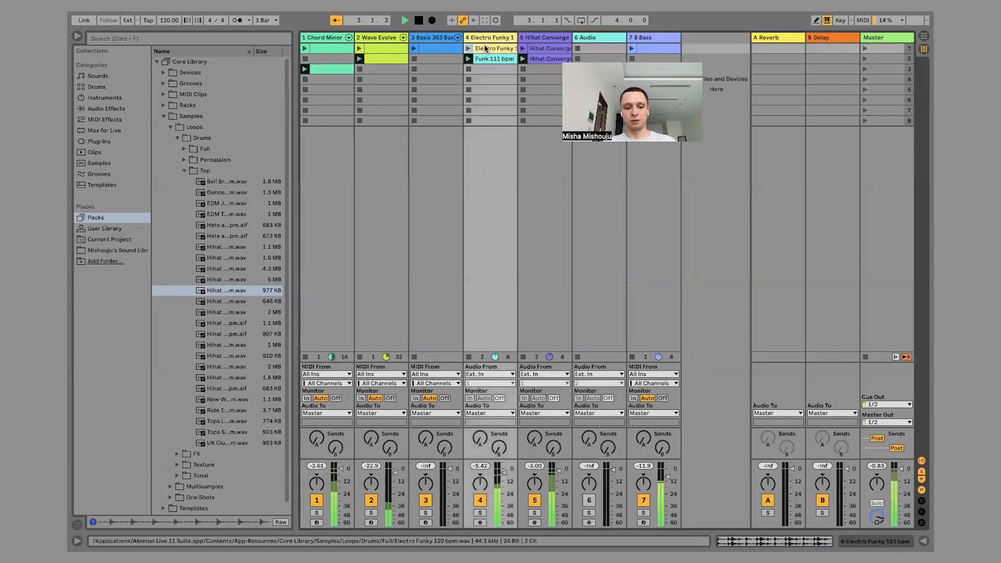
pyautogui.moveTo(485, 49); pyautogui.dragTo(479, 72)
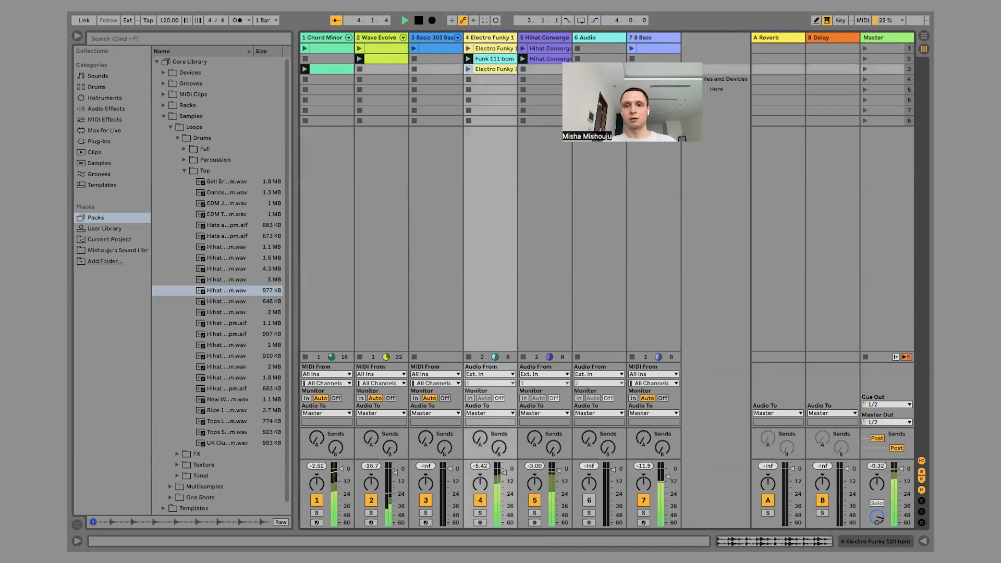
pyautogui.click(863, 69)
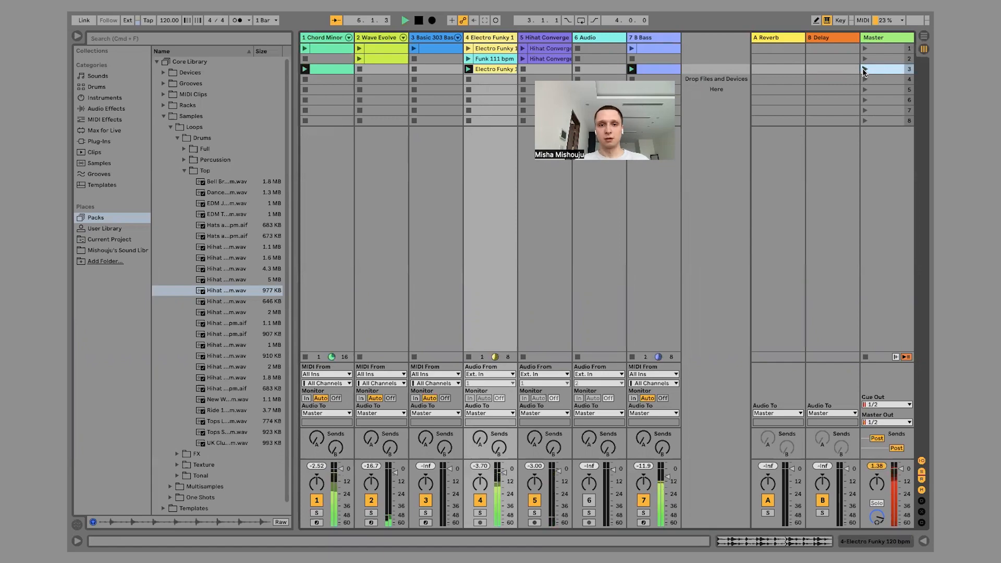
pyautogui.click(489, 70)
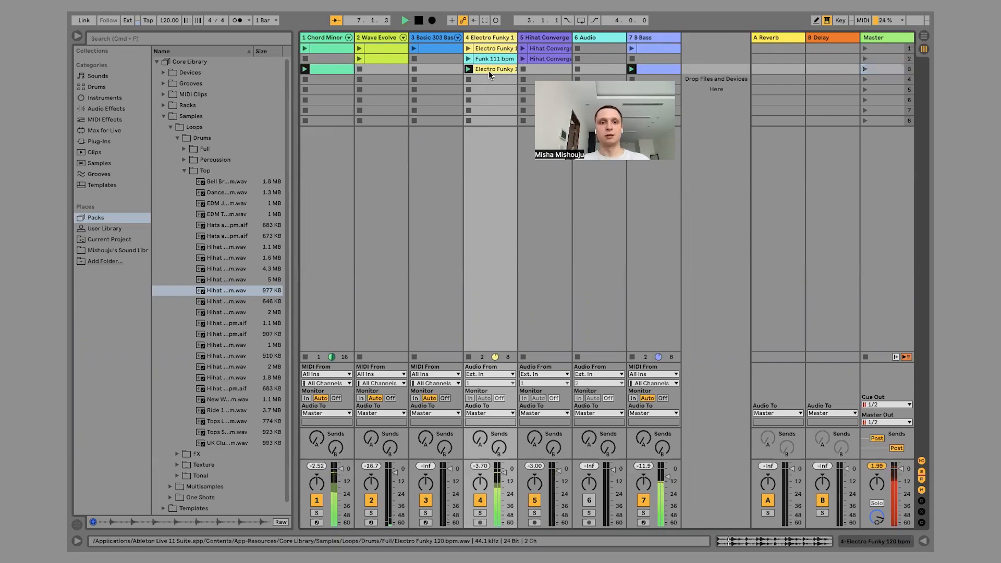
# Duplicate the Hihat Convergence clip from scene 2 into scene 3 and launch the copy.
pyautogui.click(326, 54)
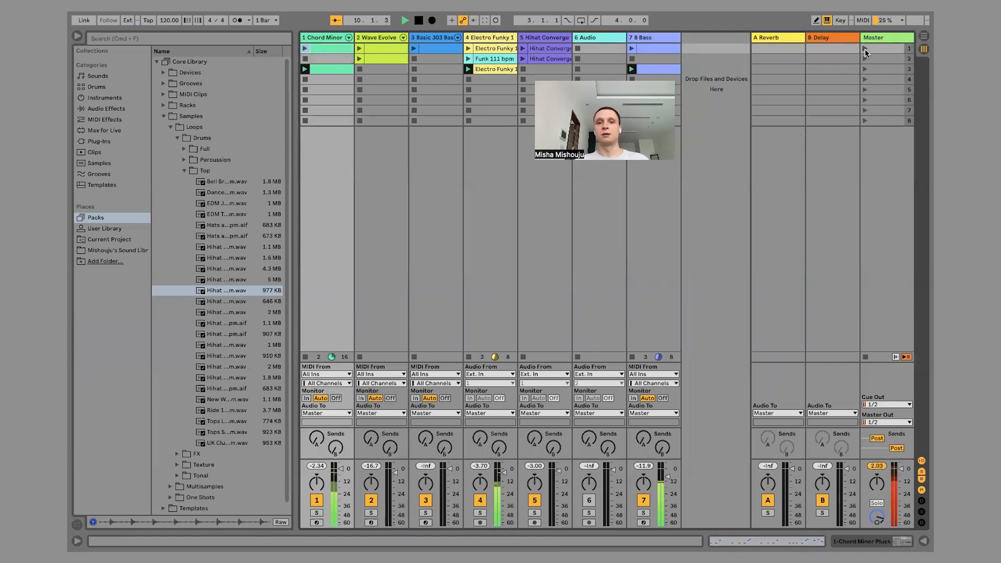
pyautogui.click(542, 58)
pyautogui.hotkey('ctrl', 'd')
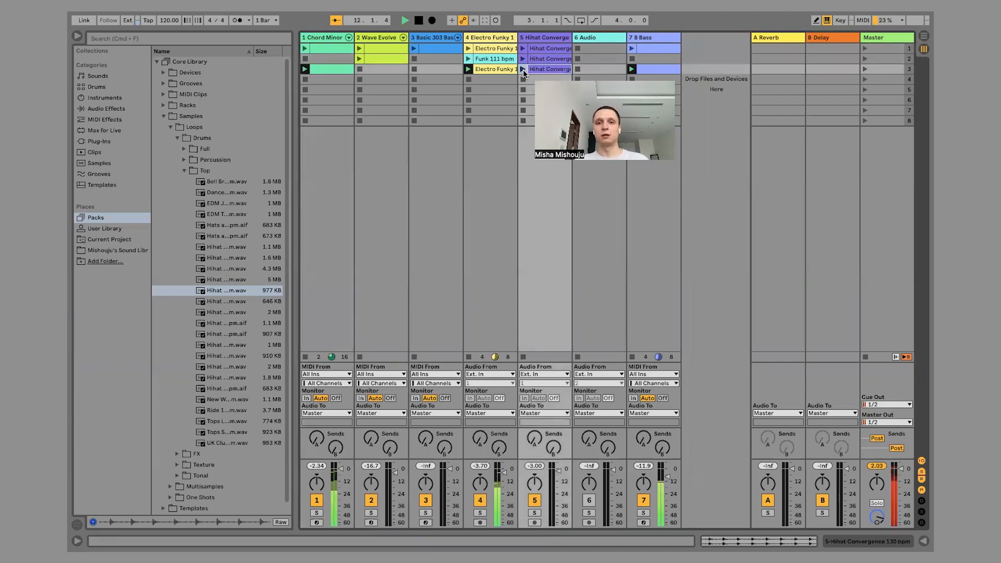
pyautogui.click(523, 69)
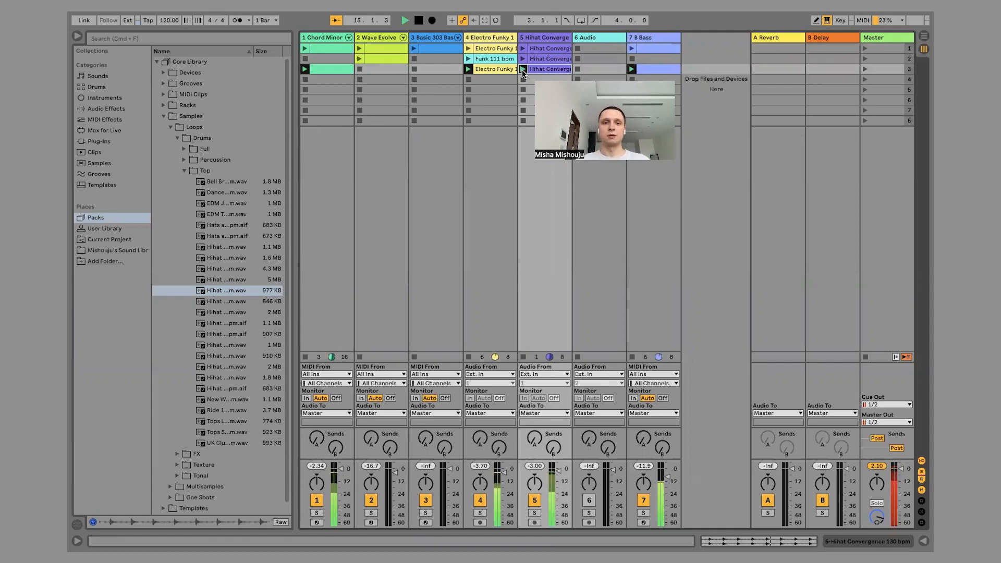
# Place a copy of the Basic 303 Bass clip in its track's third slot, leaving the second slot empty.
pyautogui.click(436, 48)
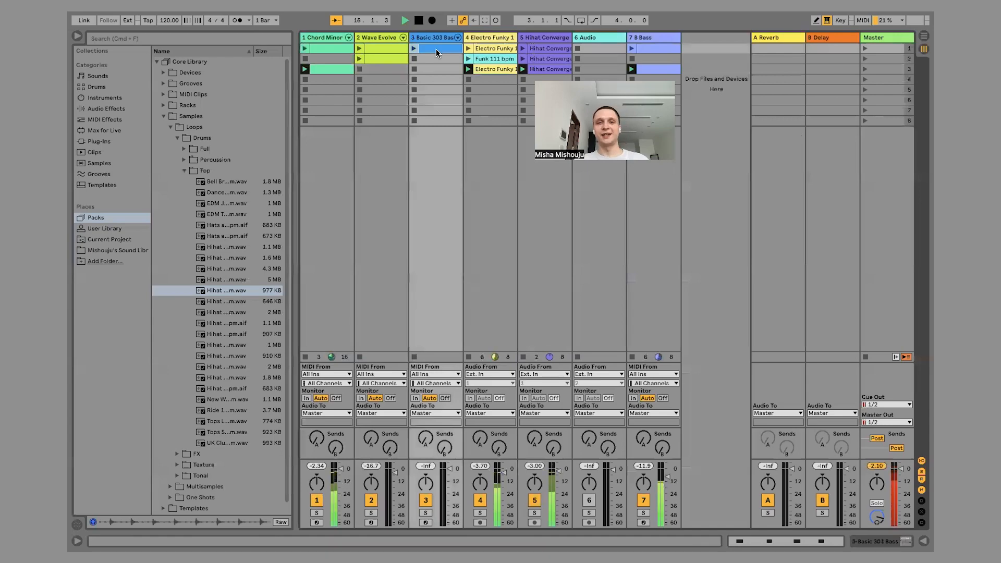
pyautogui.hotkey('shift', 'Down')
pyautogui.moveTo(436, 57); pyautogui.dragTo(435, 72)
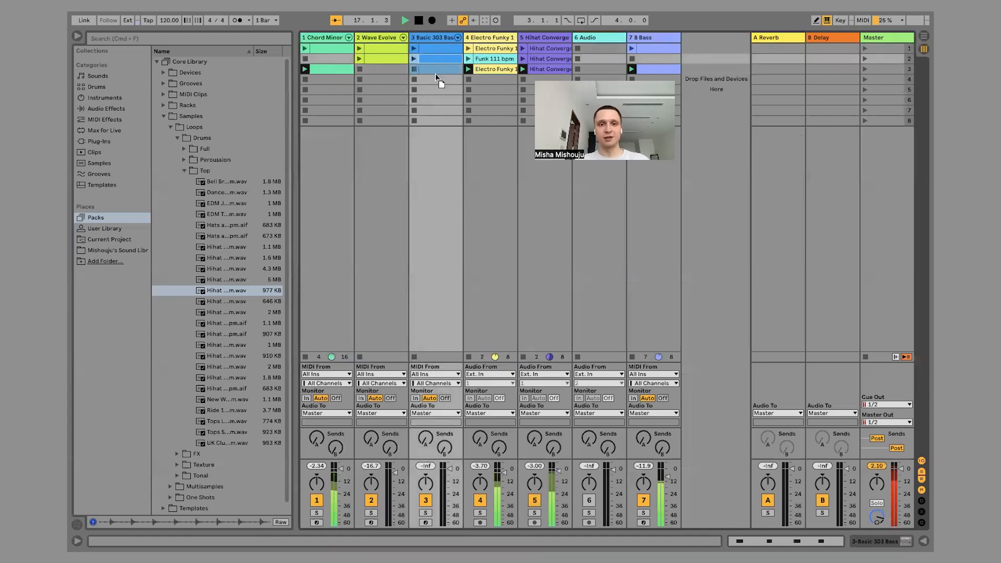
# Open the third-slot Basic 303 Bass clip and transpose all its notes up one octave to C2.
pyautogui.doubleClick(431, 73)
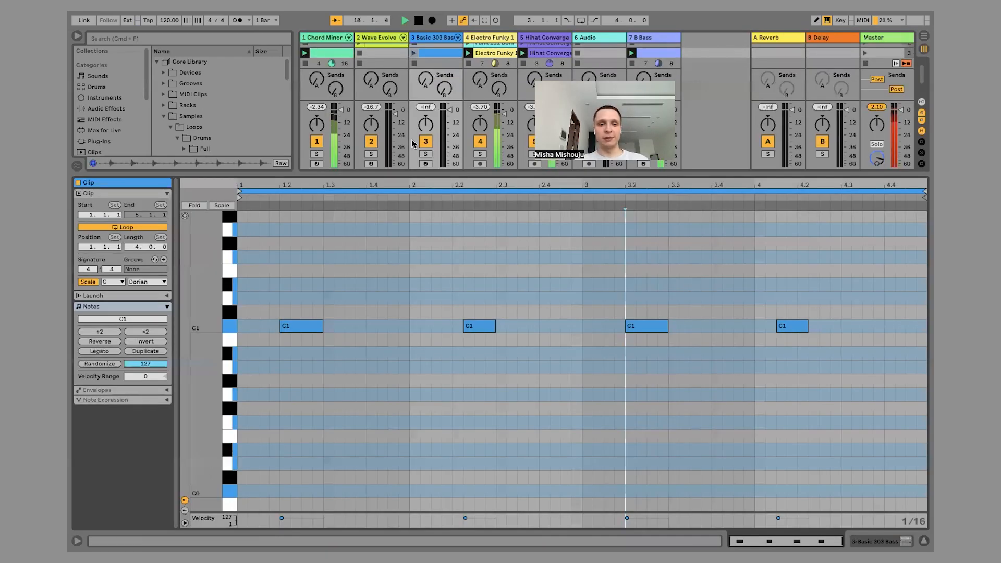
pyautogui.press('super+a')
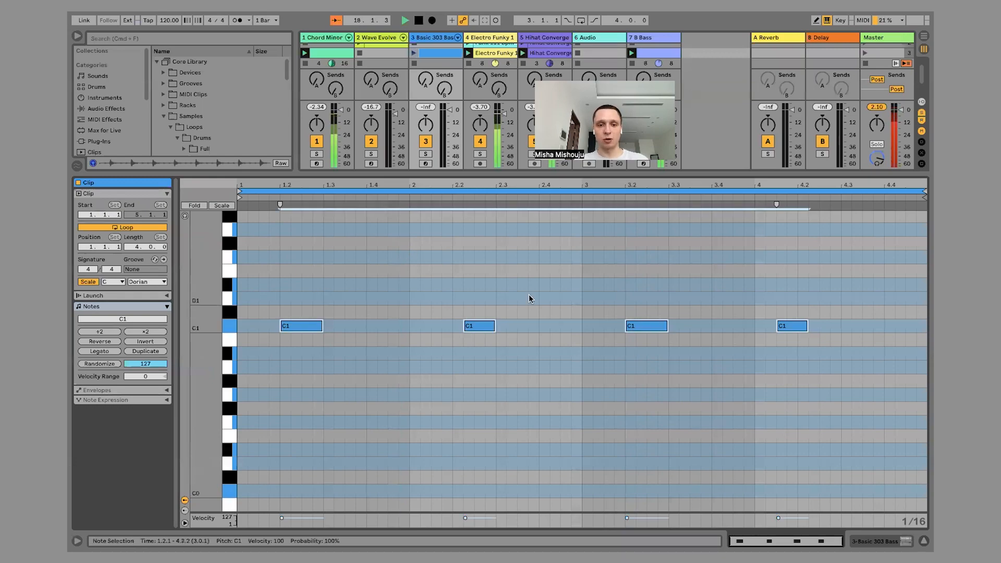
pyautogui.hotkey('shift', 'Up')
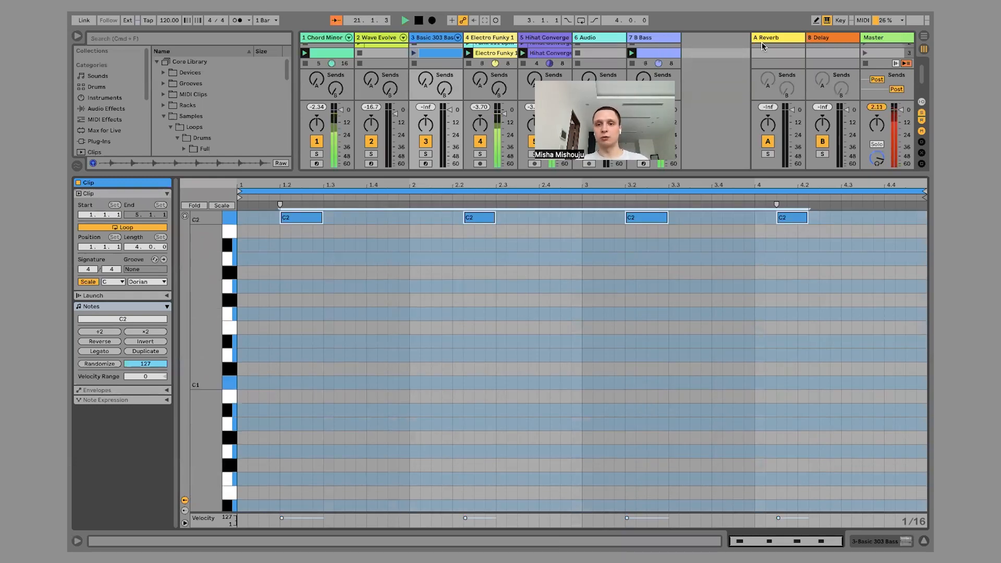
# Launch scene 3, hide the clip detail view, and lower the Basic 303 Bass track's volume slightly.
pyautogui.click(864, 53)
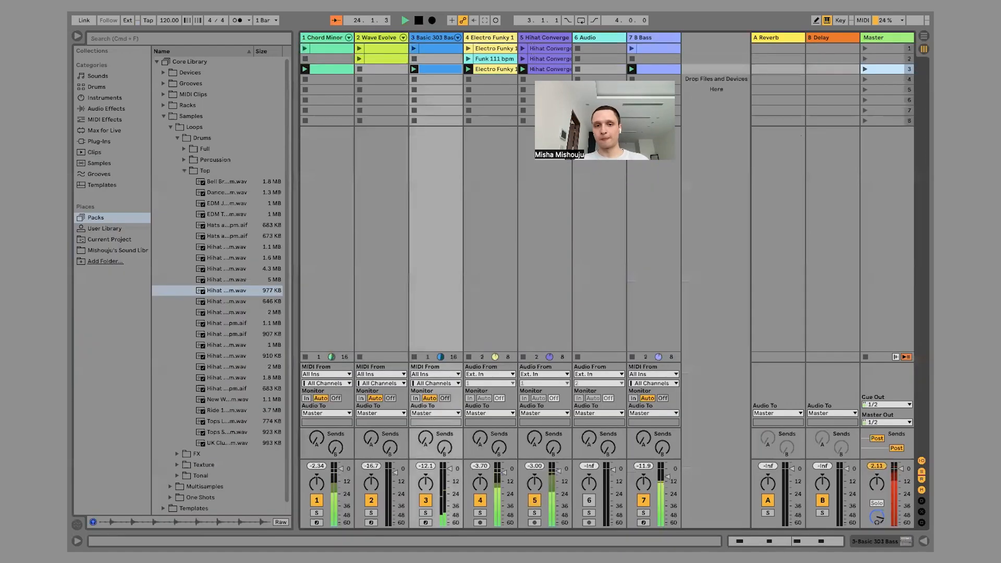
pyautogui.press('super+alt+l')
pyautogui.moveTo(449, 468); pyautogui.dragTo(450, 472)
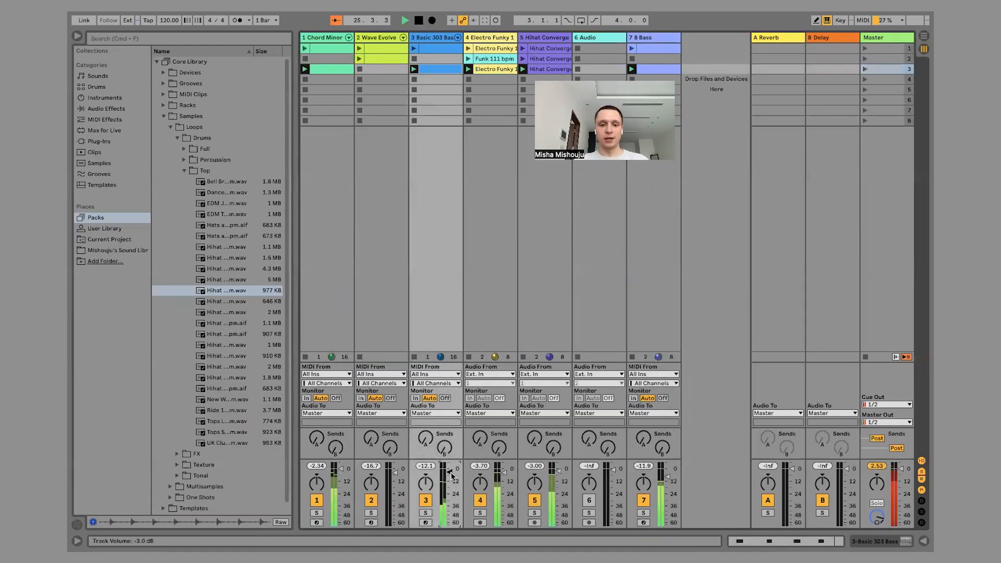
# Show the Basic 303 Bass track's devices and collapse the expanded Core Library folders in the browser.
pyautogui.doubleClick(432, 38)
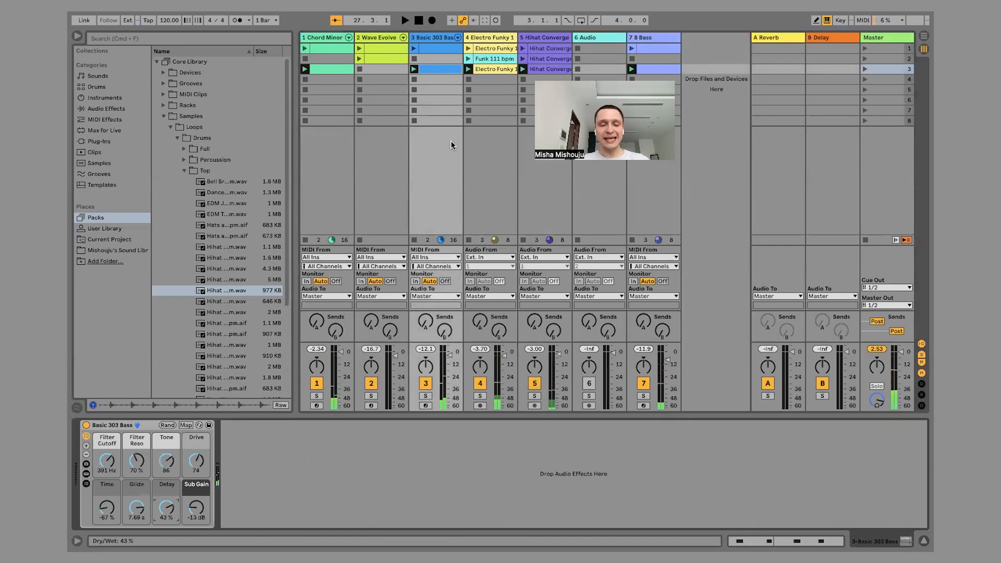
pyautogui.click(184, 171)
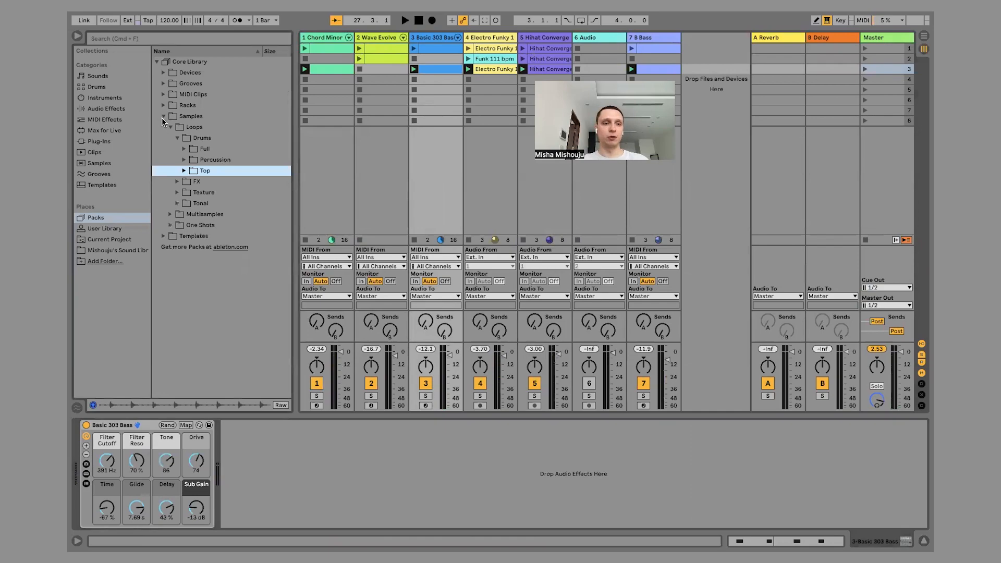
pyautogui.click(162, 117)
pyautogui.click(157, 62)
pyautogui.click(425, 149)
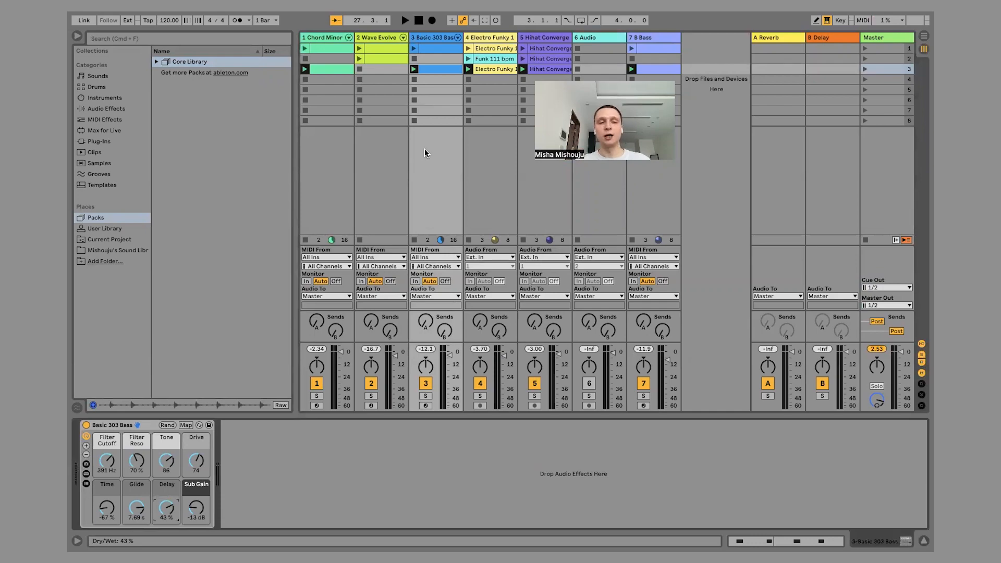
# Search the browser for "reverb" and add the Reverb effect to the Basic 303 Bass track.
pyautogui.click(138, 39)
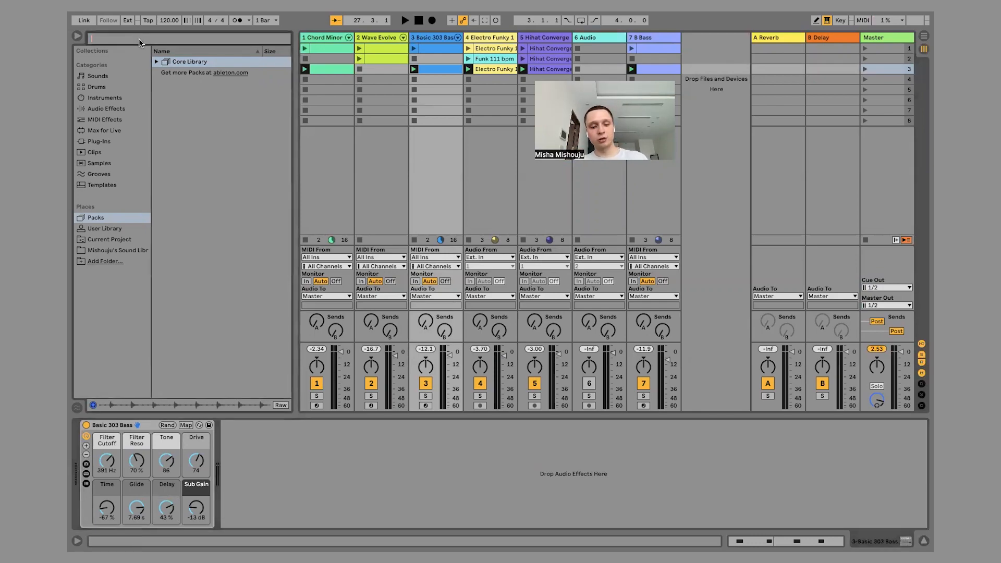
pyautogui.write('rever')
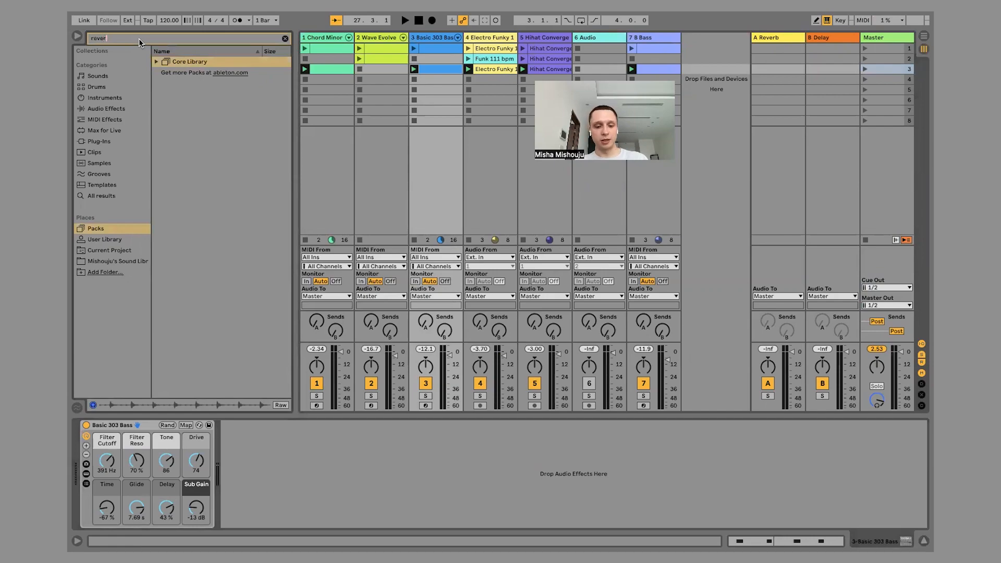
pyautogui.write('b')
pyautogui.click(172, 74)
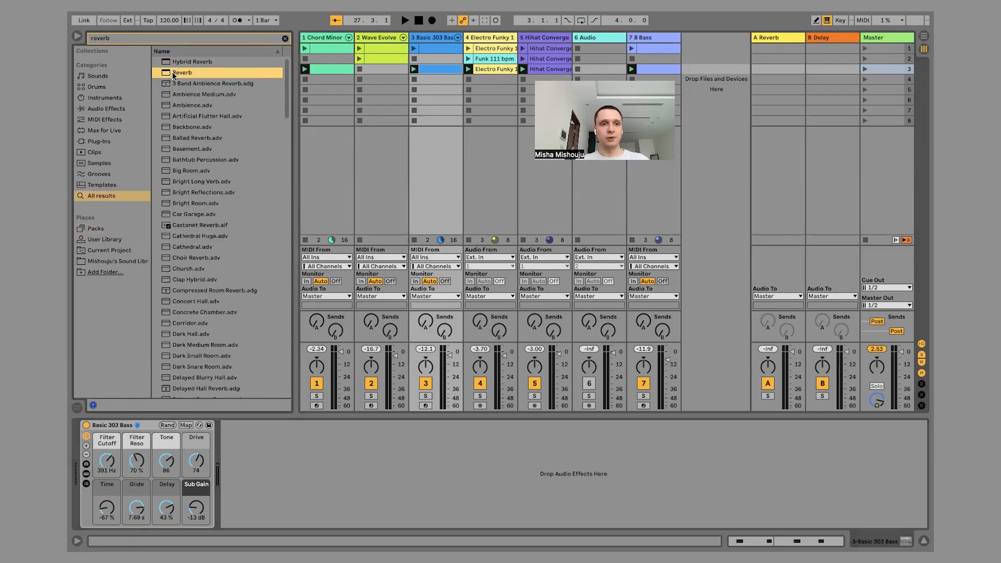
pyautogui.moveTo(247, 73); pyautogui.dragTo(334, 60)
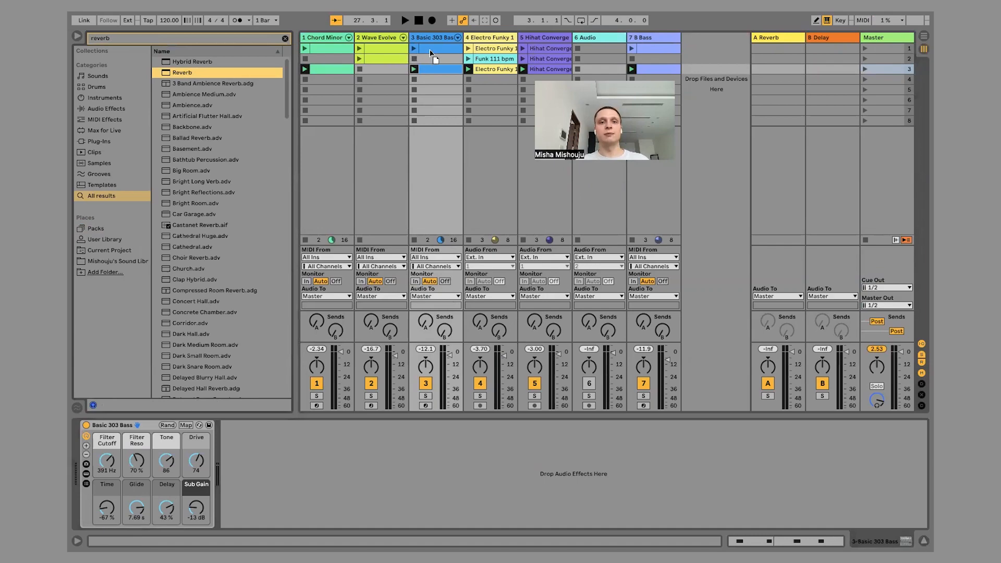
pyautogui.moveTo(432, 53); pyautogui.dragTo(433, 59)
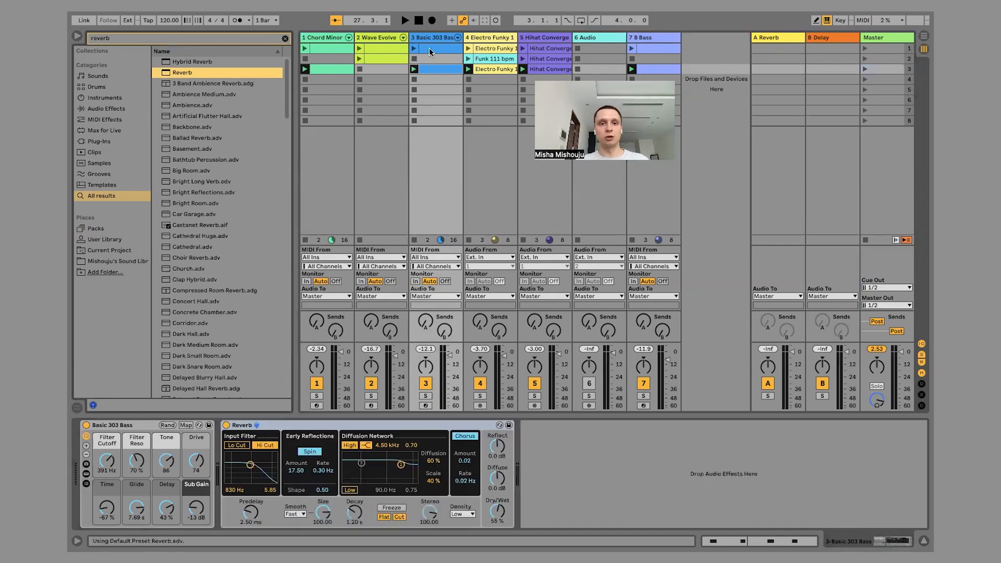
# Solo the Basic 303 Bass track, launch its third-slot clip, and bypass the Reverb to compare the sound.
pyautogui.click(426, 396)
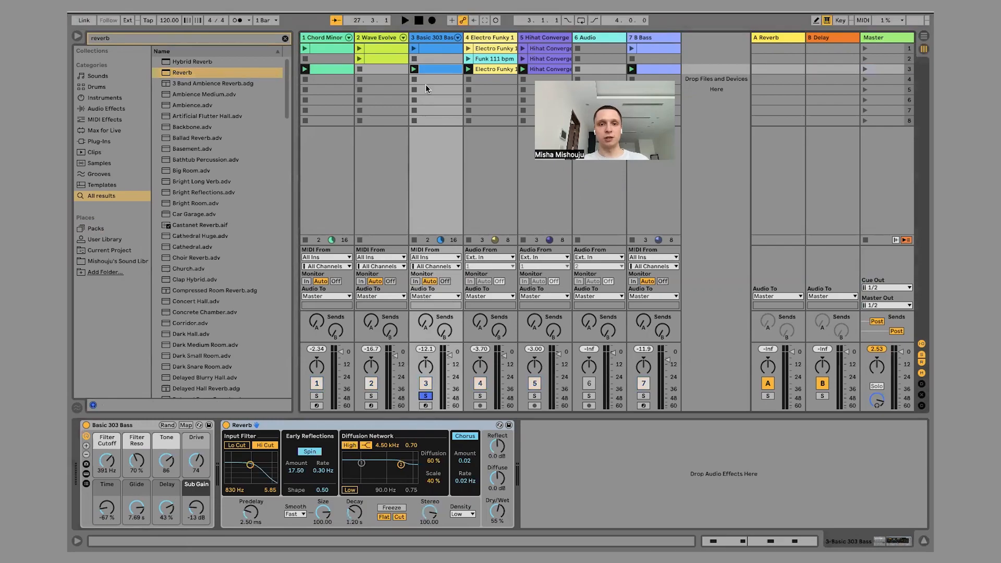
pyautogui.click(414, 69)
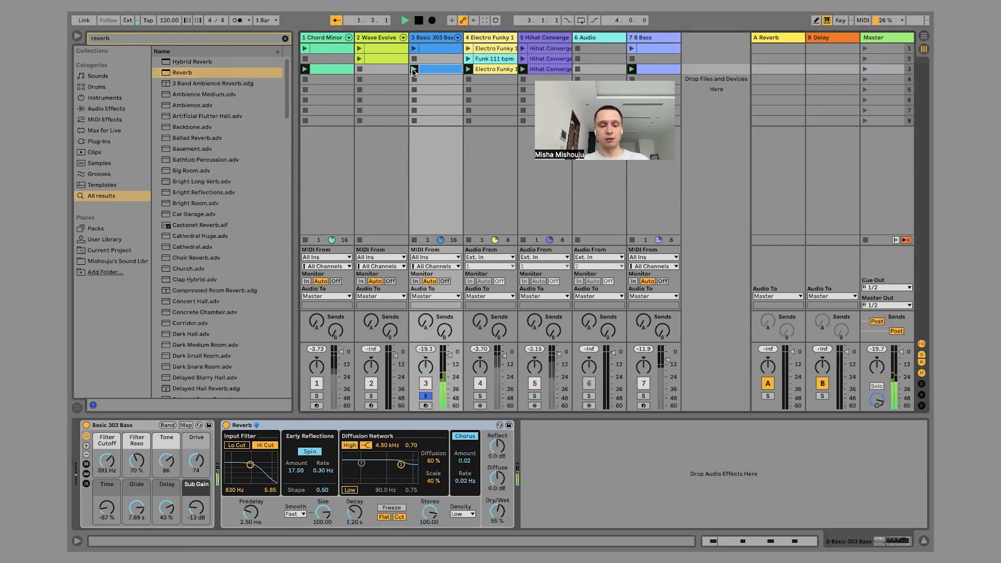
pyautogui.click(227, 425)
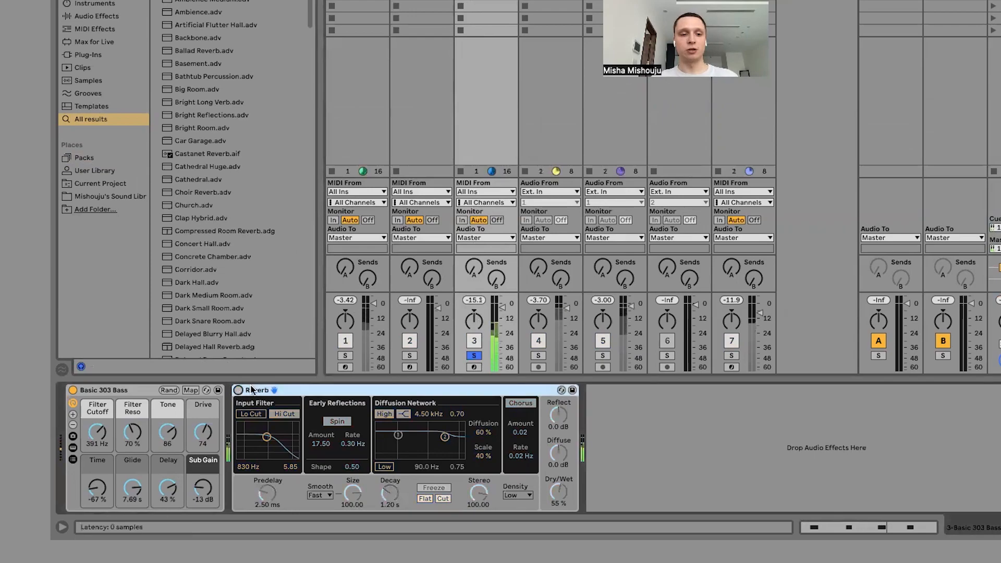
# Re-enable the Reverb, shape its input filter with only Lo Cut on at 2.59 kHz and 4.95, and set Dry/Wet to 43%.
pyautogui.click(239, 390)
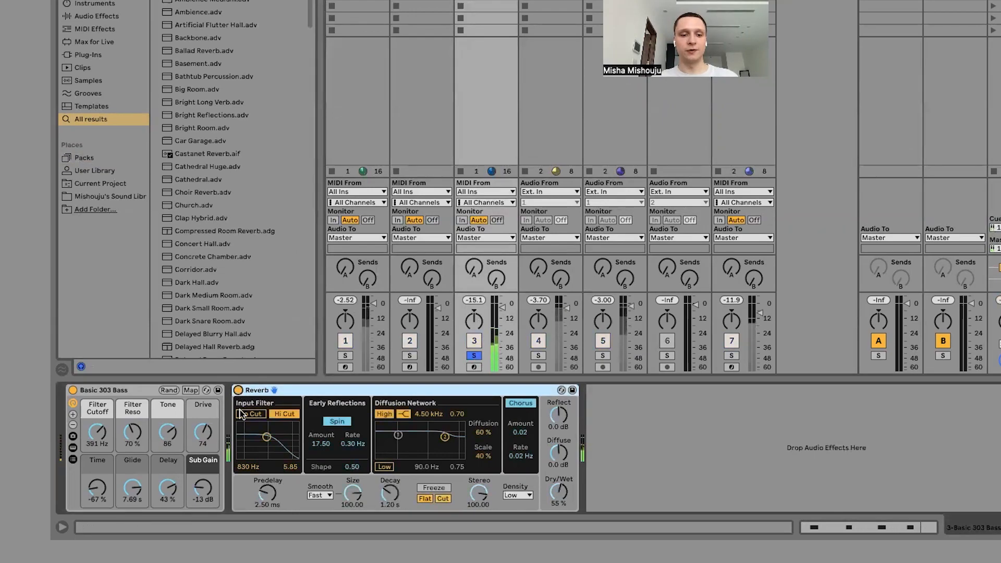
pyautogui.click(245, 415)
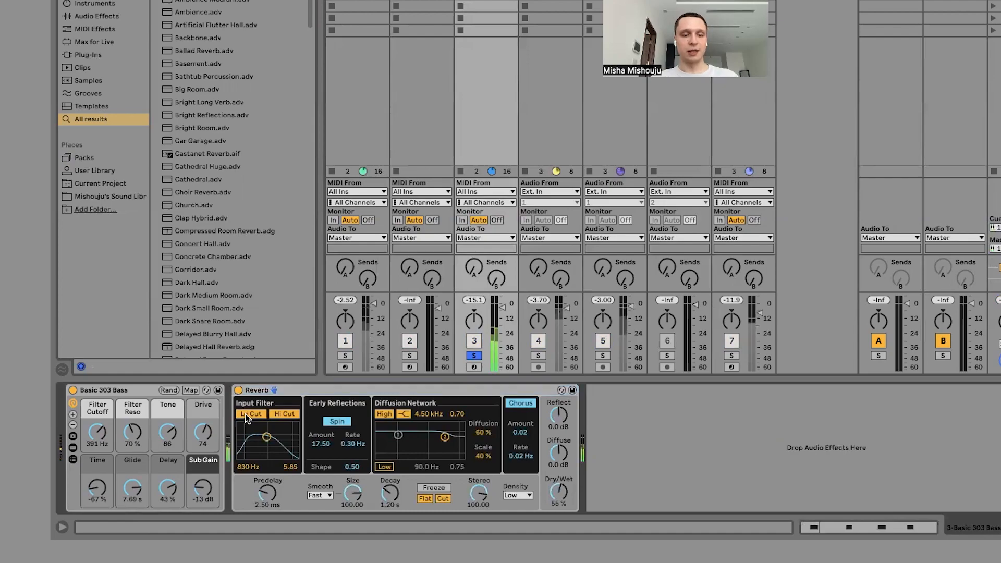
pyautogui.click(279, 415)
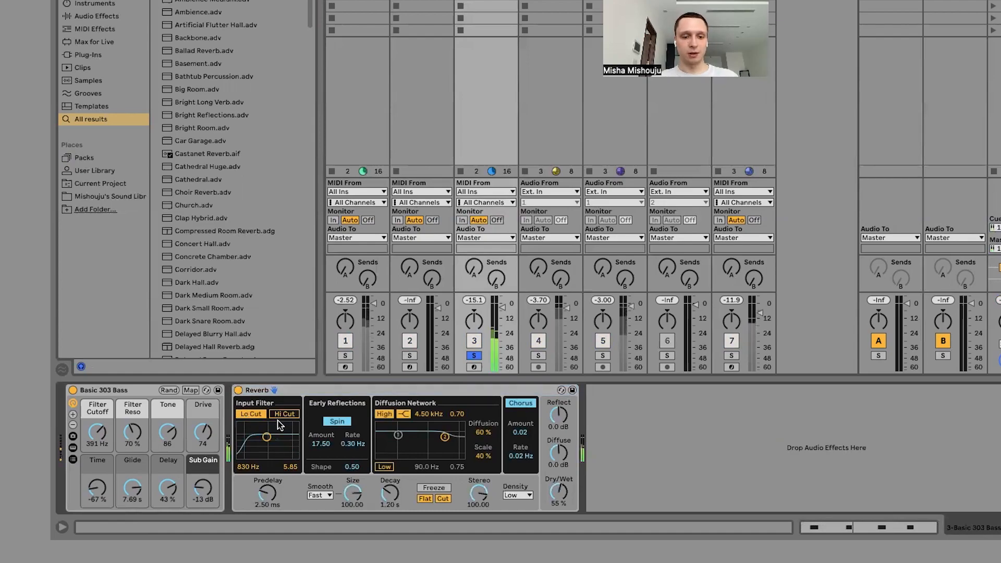
pyautogui.moveTo(266, 437); pyautogui.dragTo(278, 439)
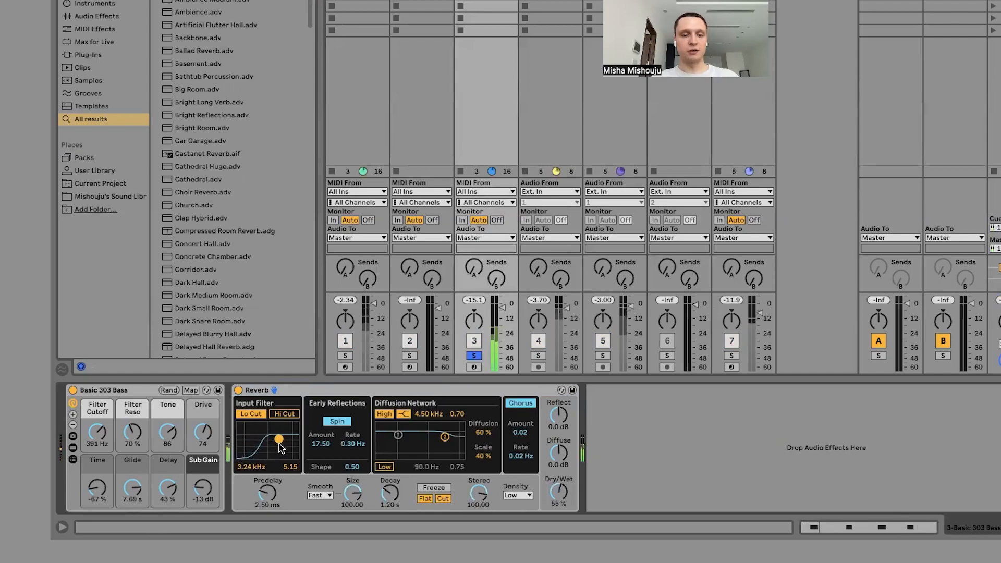
pyautogui.moveTo(279, 439); pyautogui.dragTo(278, 439)
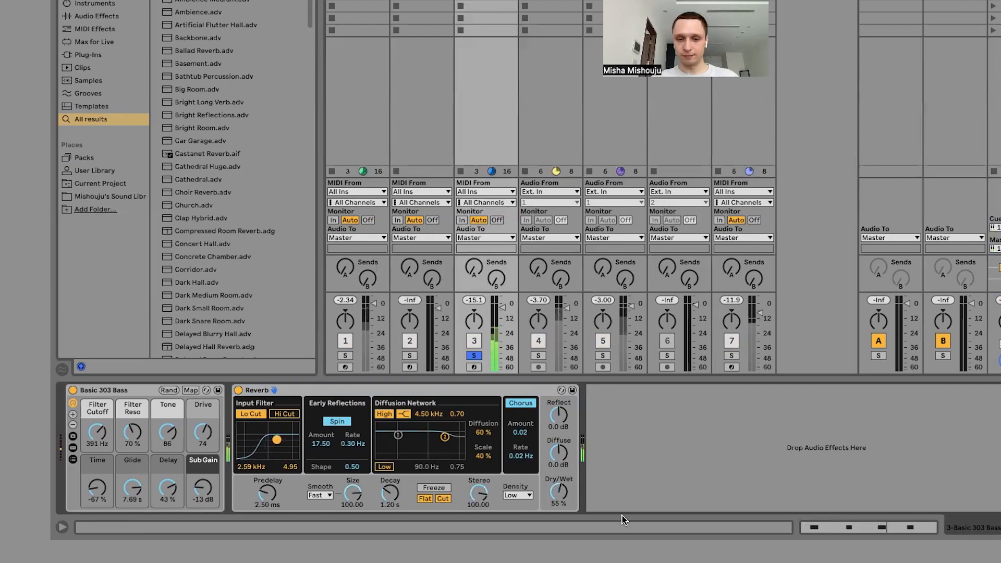
pyautogui.moveTo(562, 492); pyautogui.dragTo(558, 490)
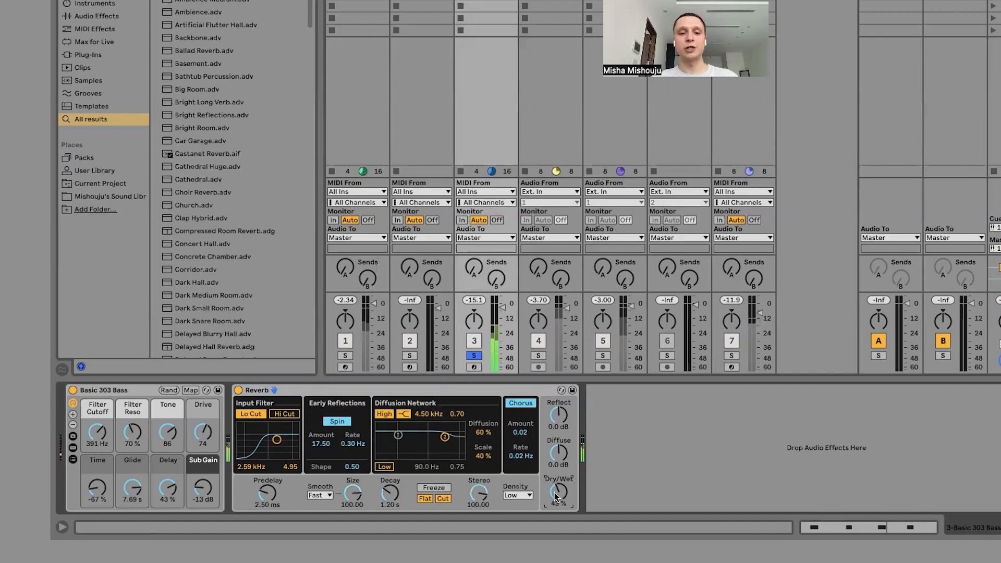
# Restore the full mix by unsoloing the Basic 303 Bass, lower the Master volume slightly, and add the Wave Evolve clip from the second slot.
pyautogui.click(475, 355)
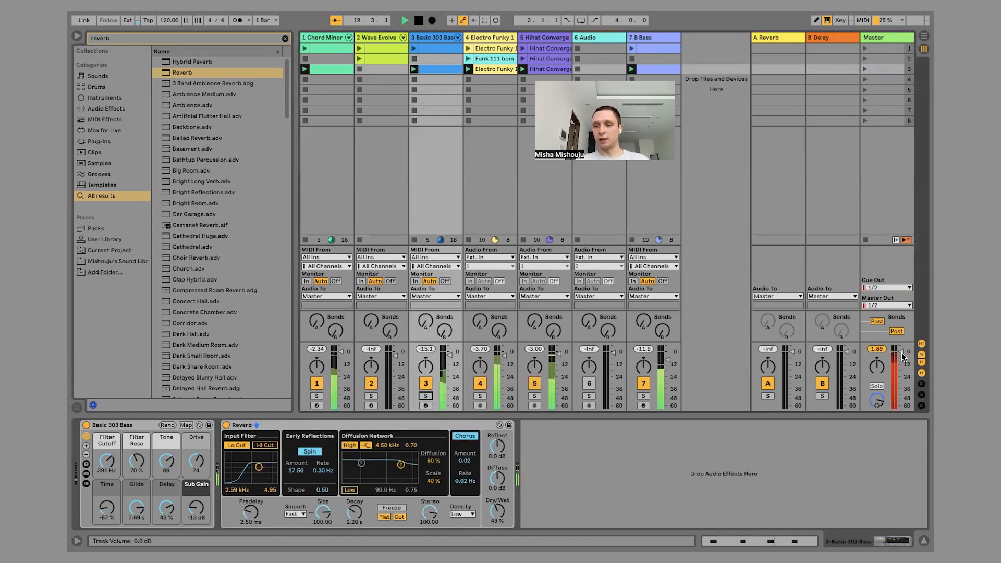
pyautogui.moveTo(902, 354); pyautogui.dragTo(902, 355)
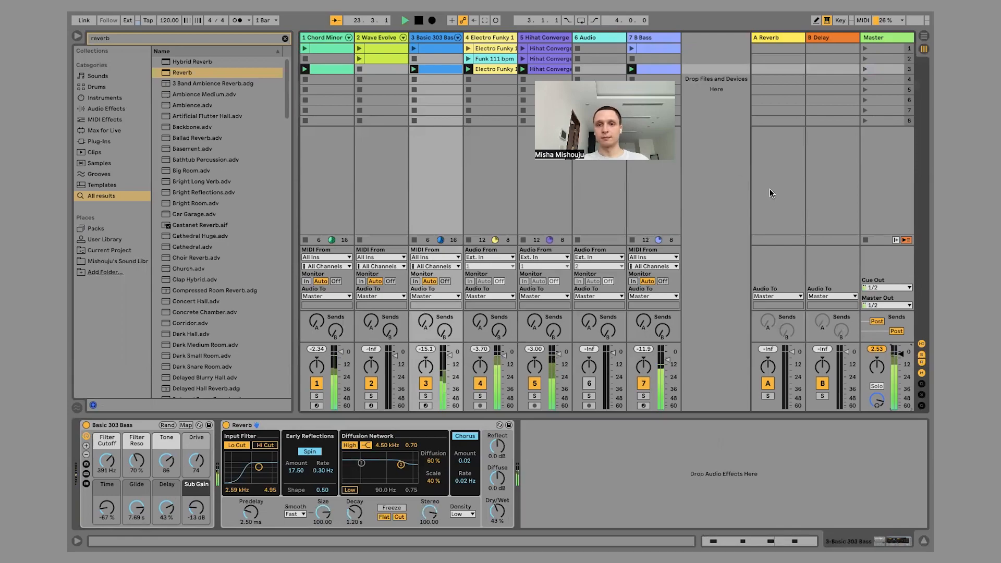
pyautogui.click(359, 59)
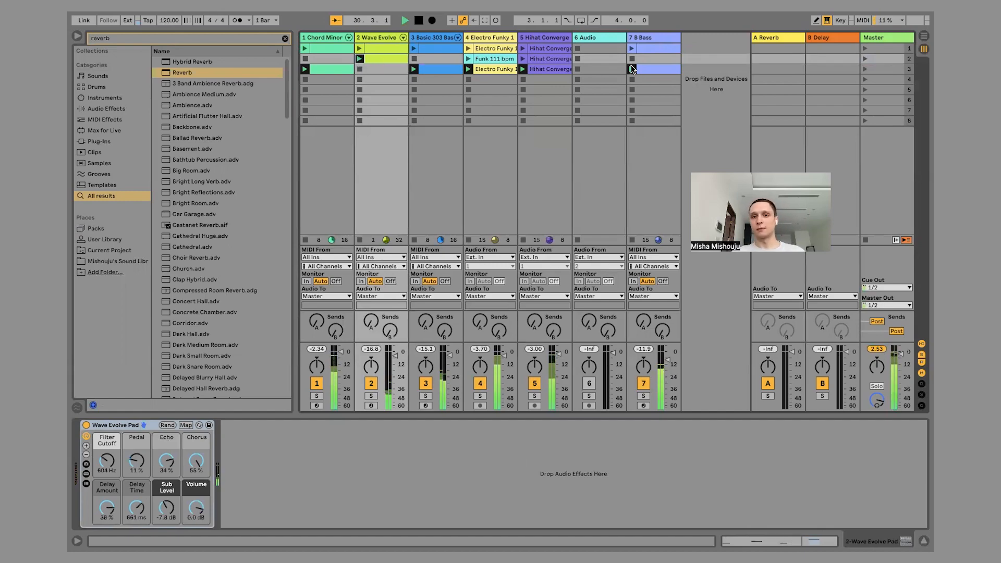
# Select the empty 6 Audio track, clear the browser search, and stop playback.
pyautogui.click(589, 39)
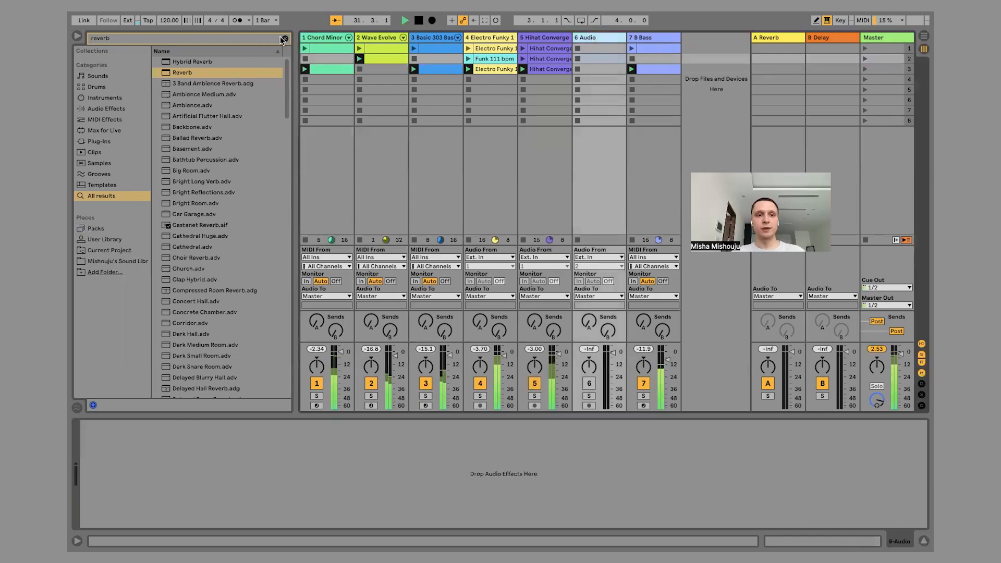
pyautogui.click(282, 40)
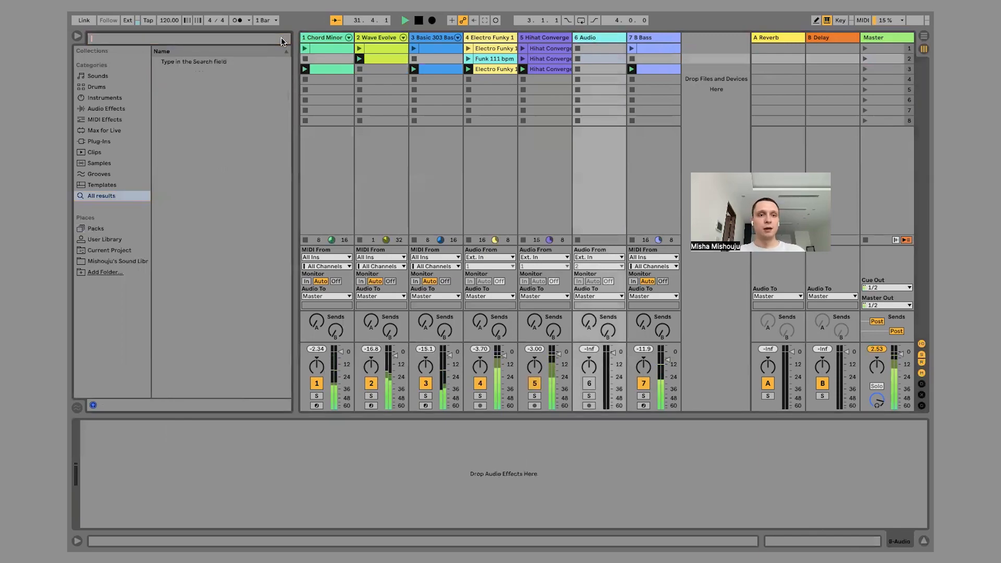
pyautogui.click(419, 20)
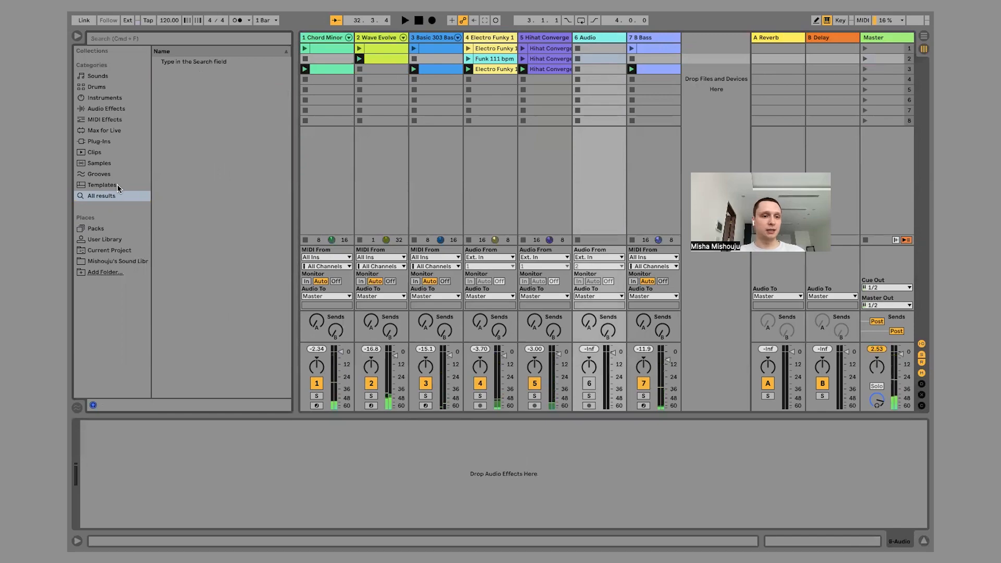
# Browse the Core Library pack down to the Vocal folder under Samples, Loops, Tonal.
pyautogui.click(91, 233)
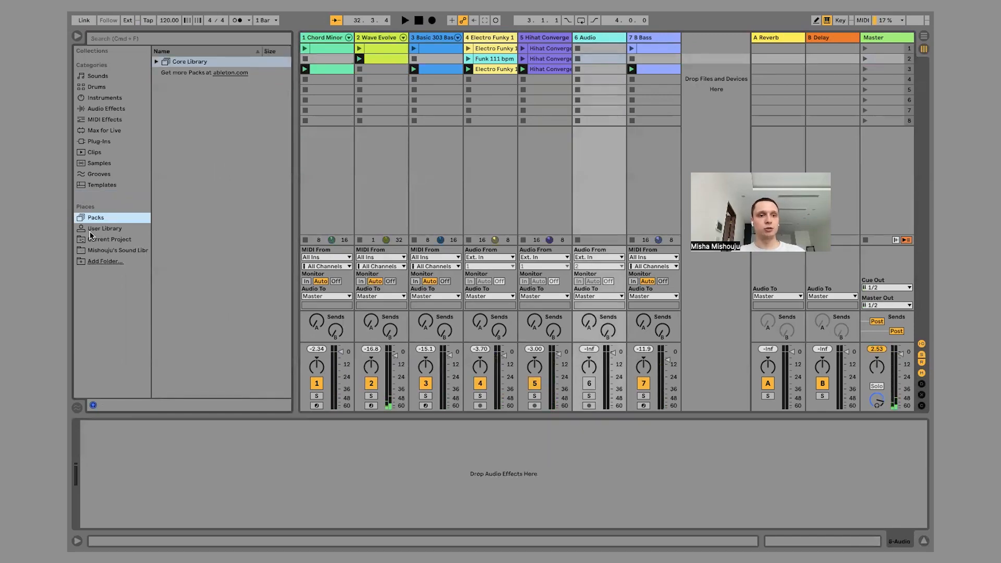
pyautogui.click(157, 62)
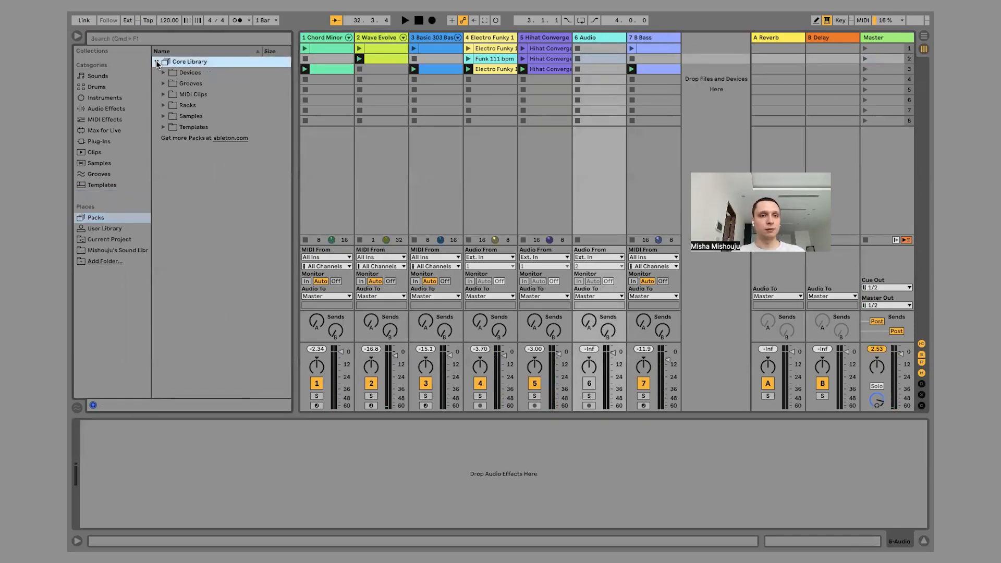
pyautogui.click(198, 75)
pyautogui.click(189, 128)
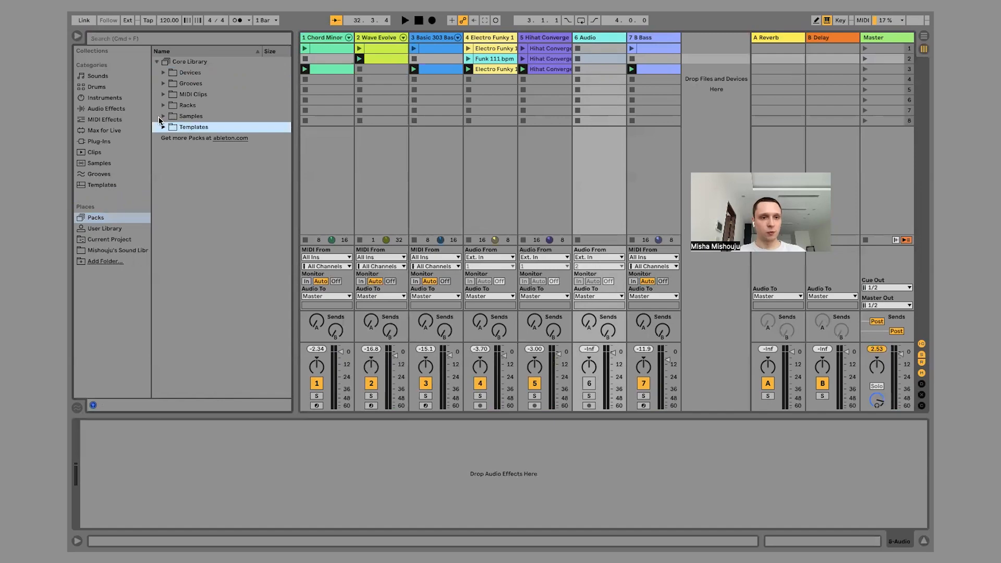
pyautogui.click(162, 118)
pyautogui.click(163, 117)
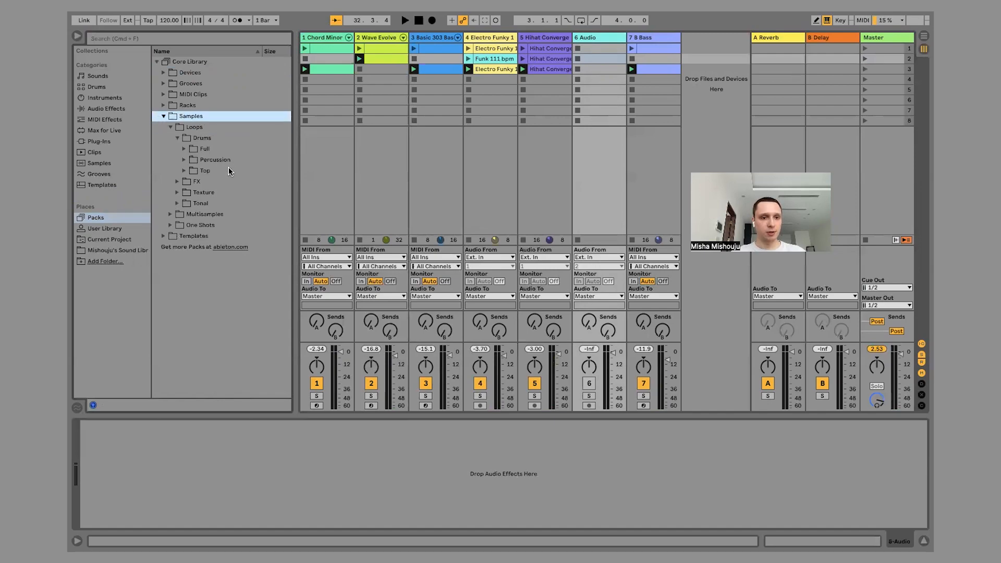
pyautogui.click(213, 191)
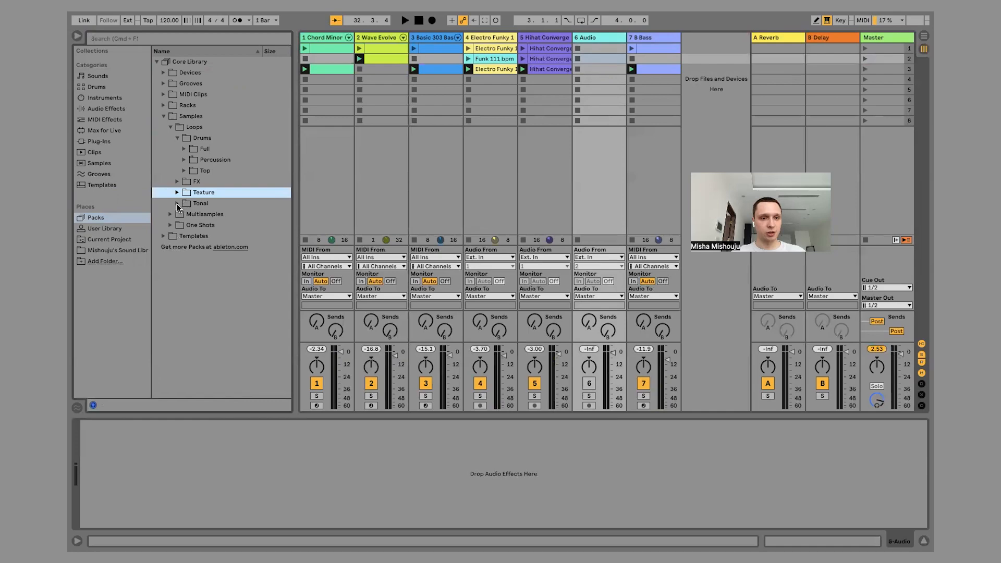
pyautogui.click(177, 206)
pyautogui.click(218, 180)
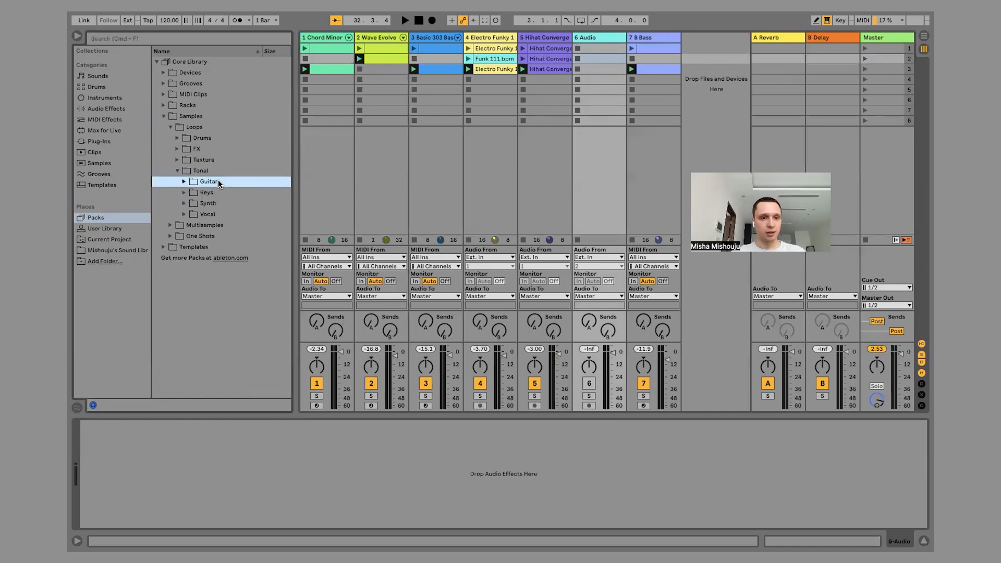
pyautogui.click(184, 215)
# Audition the vocal loops, including the Beatbox, Kyathe Monks and L10 Demo samples.
pyautogui.click(218, 228)
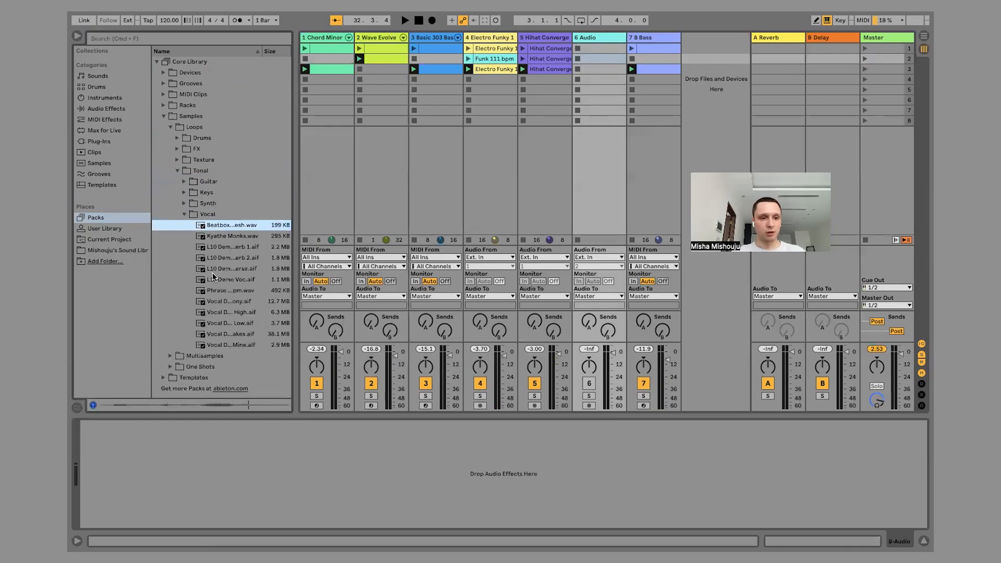
pyautogui.click(235, 237)
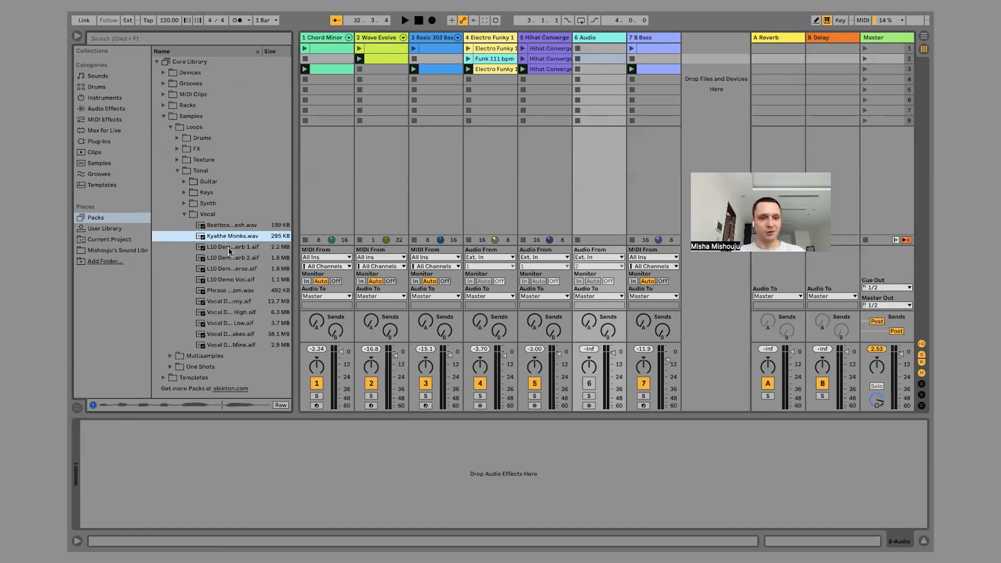
pyautogui.click(229, 248)
pyautogui.click(224, 259)
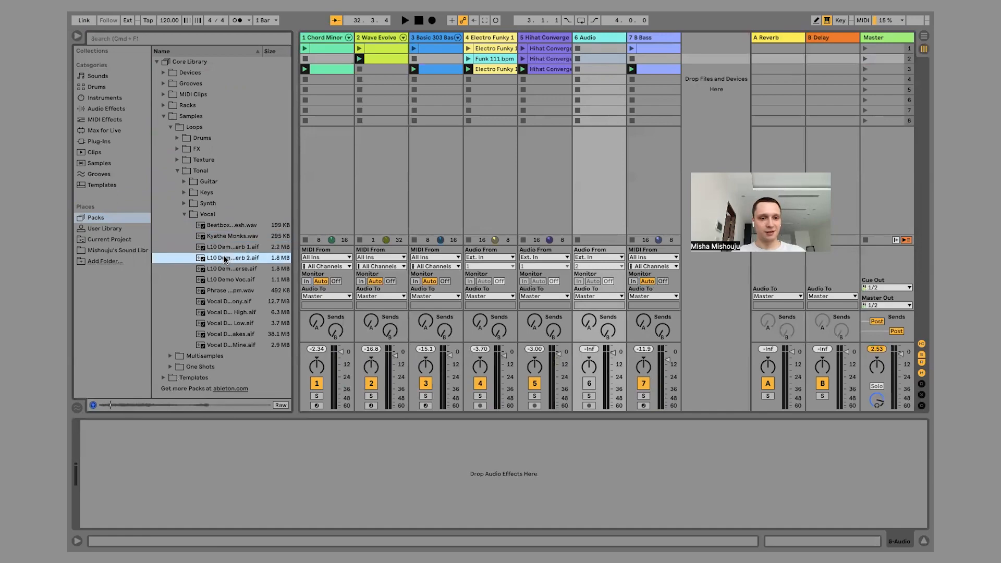
pyautogui.click(223, 268)
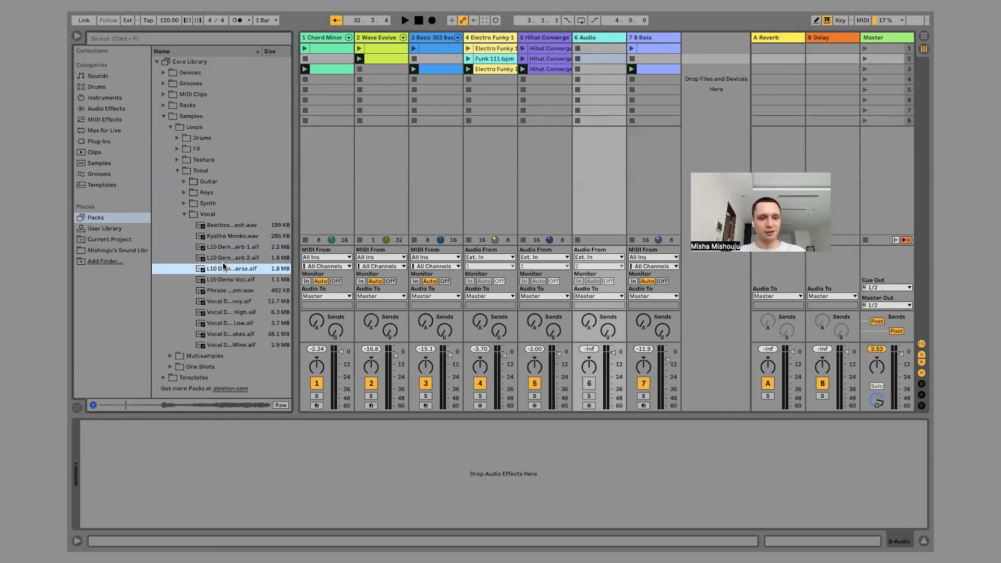
pyautogui.click(228, 258)
pyautogui.click(227, 267)
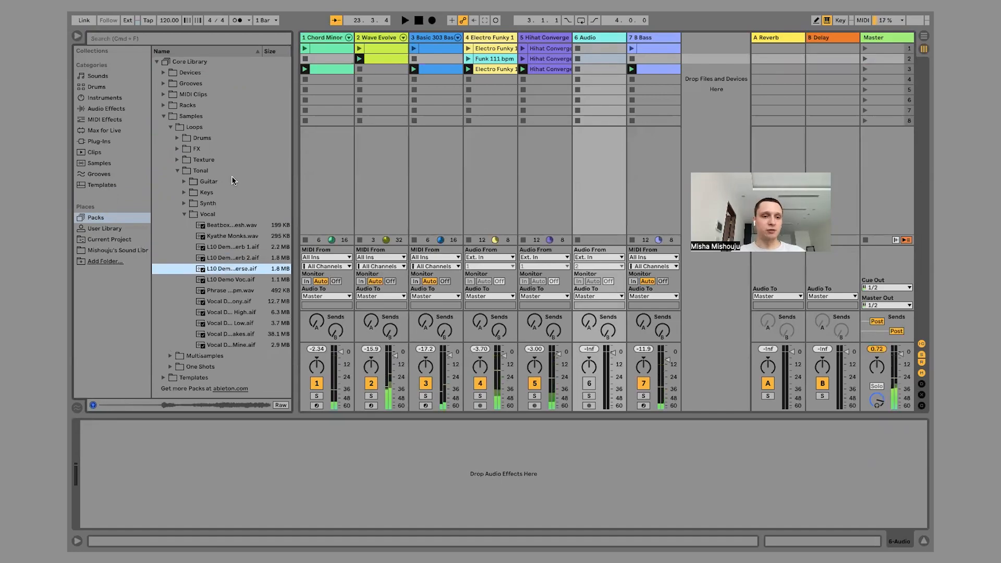
# Collapse the Vocal and Tonal folders and search all browser results for "voice".
pyautogui.click(184, 214)
pyautogui.click(177, 171)
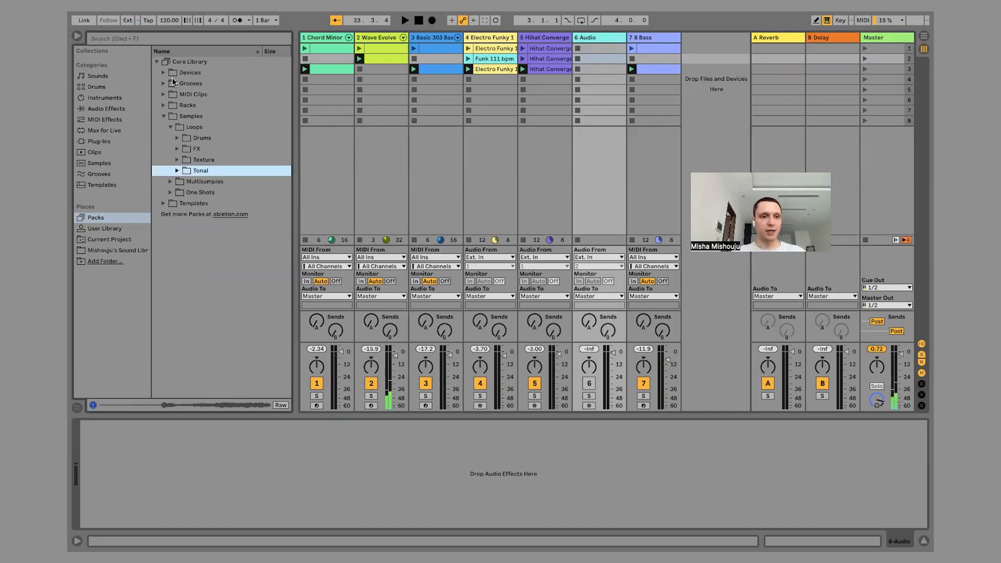
pyautogui.click(125, 39)
pyautogui.click(98, 251)
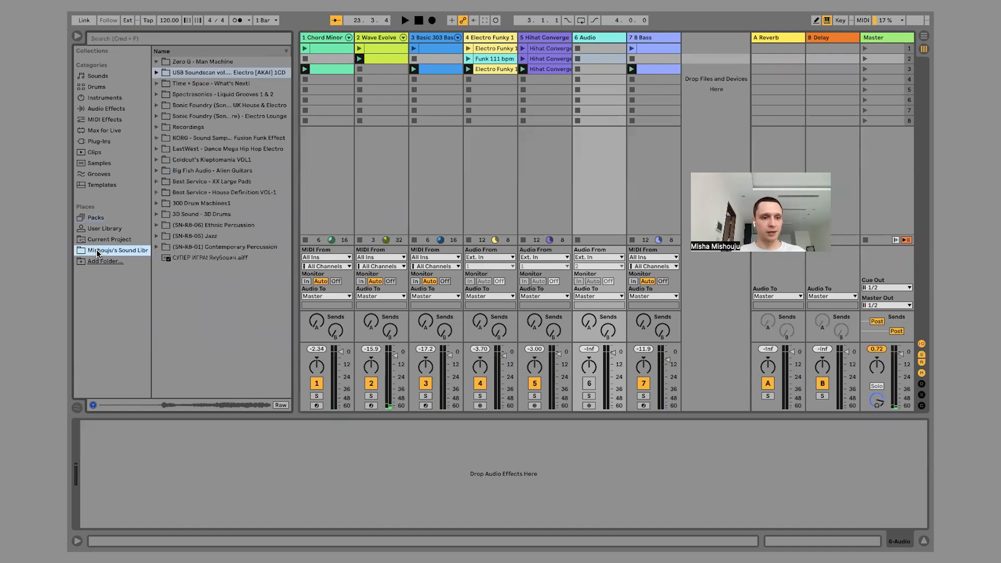
pyautogui.click(138, 38)
pyautogui.write('voice')
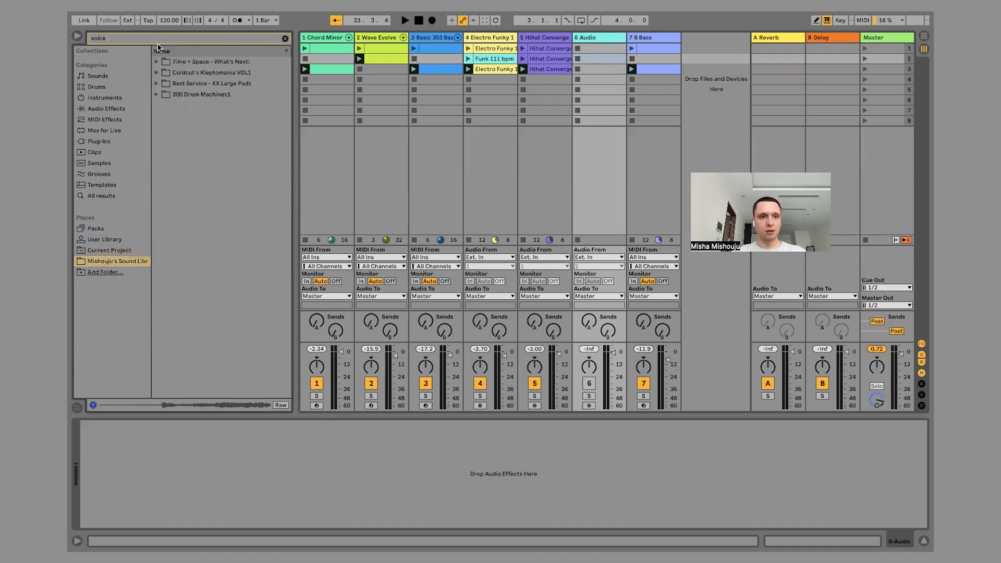
pyautogui.click(103, 196)
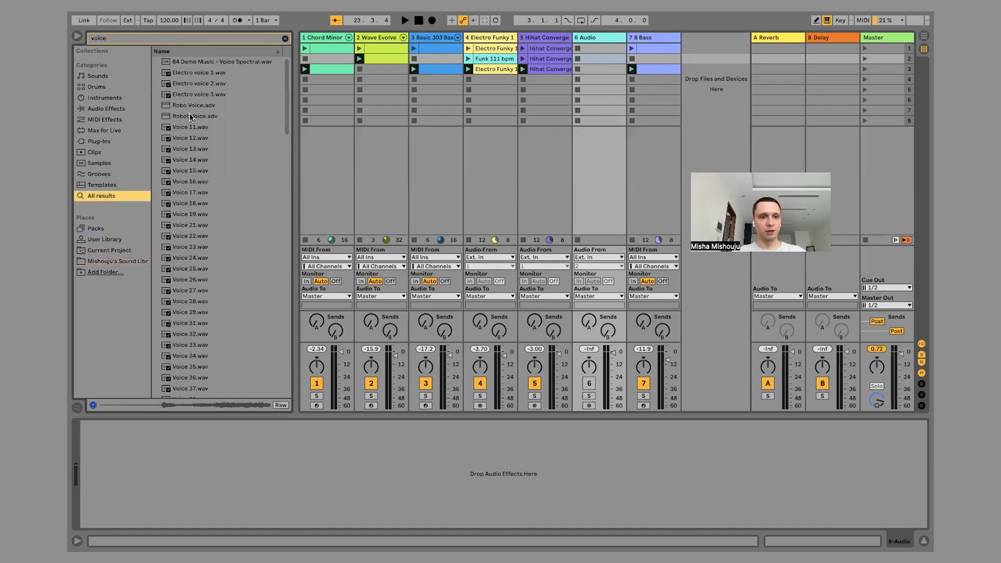
# Audition Electro voice 1, Electro voice 2, Voice 13 and Voice 15 from the search results.
pyautogui.click(201, 72)
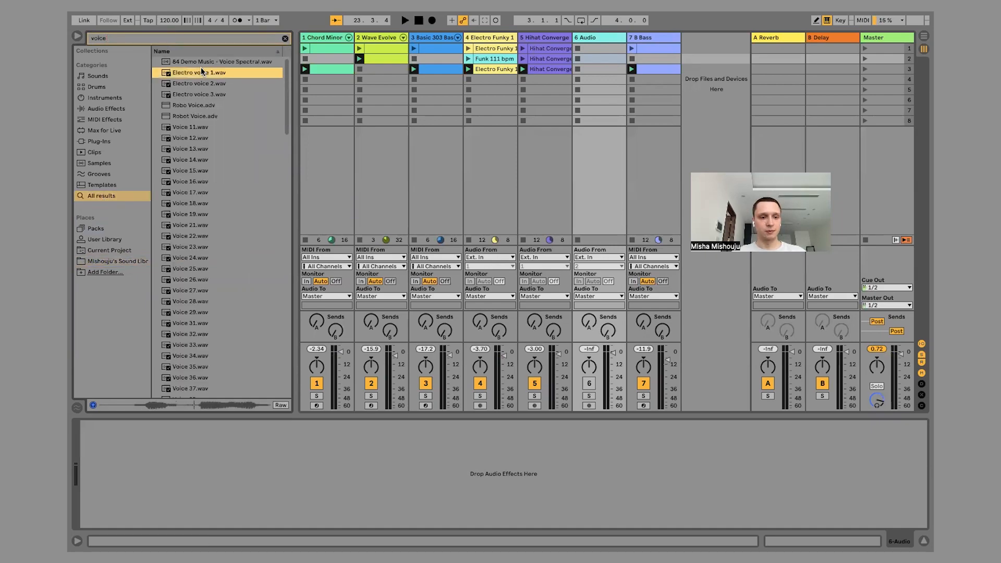
pyautogui.click(199, 86)
pyautogui.click(194, 151)
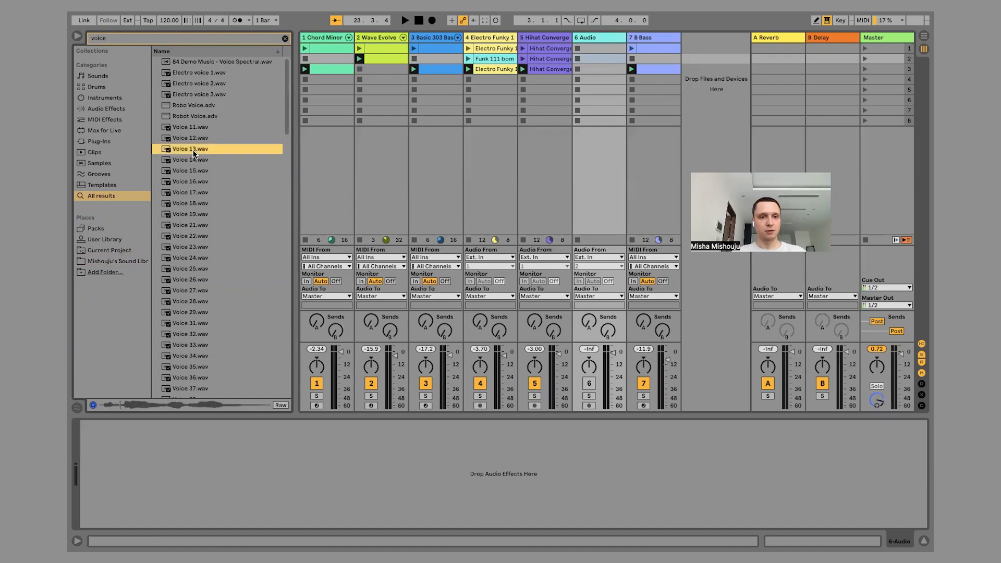
pyautogui.scroll(-4, 195, 172)
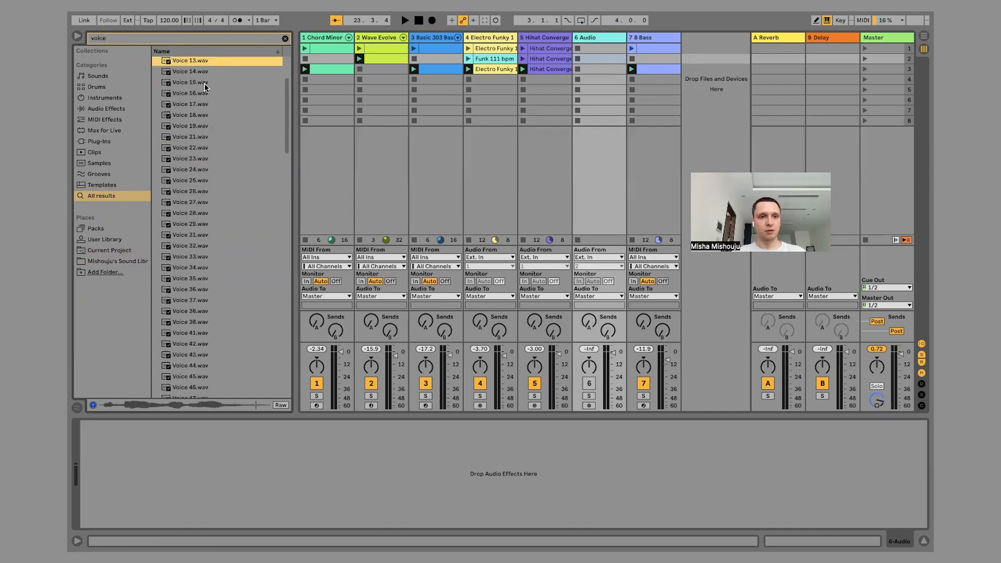
pyautogui.click(205, 87)
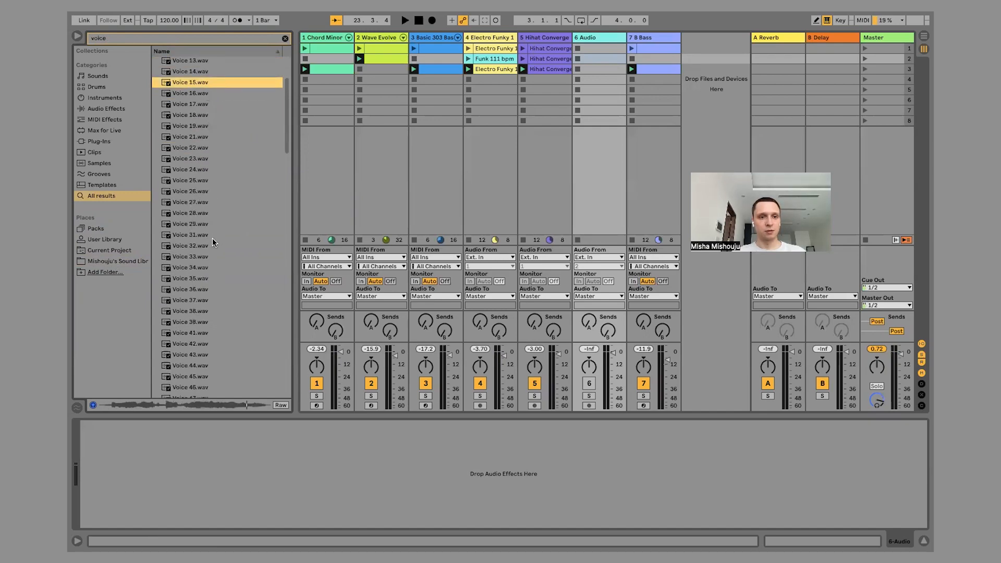
# Audition Voice 17, Voice 23, Voice 38, Voice 86 and Voice 98 from the search results while the loop plays.
pyautogui.press('space')
pyautogui.click(196, 106)
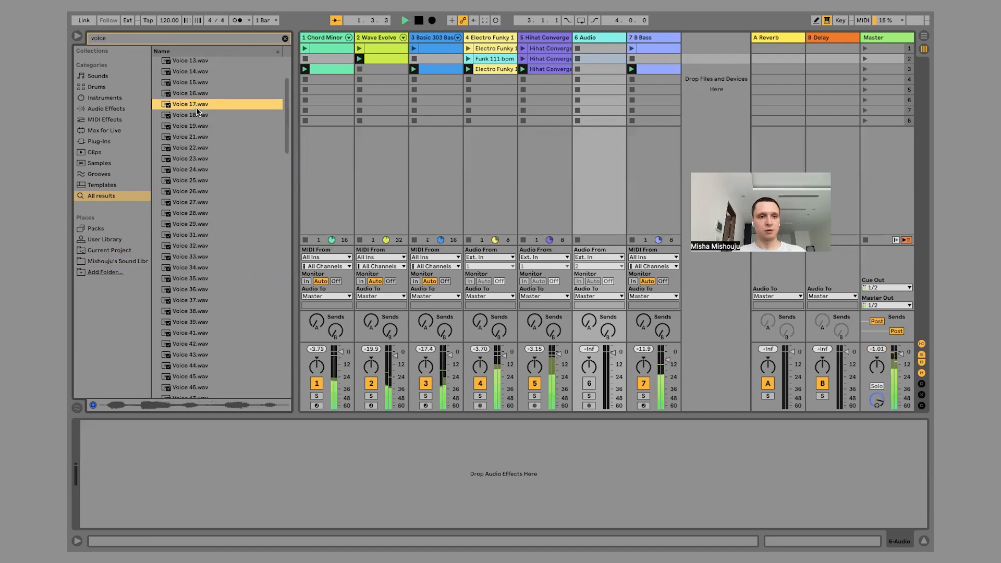
pyautogui.click(188, 157)
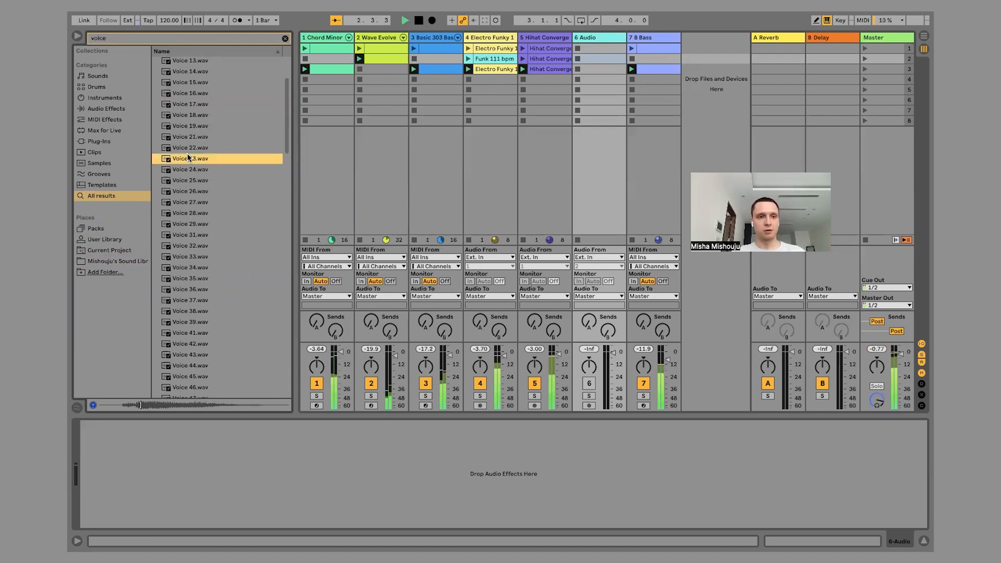
pyautogui.scroll(-3, 190, 198)
pyautogui.click(189, 199)
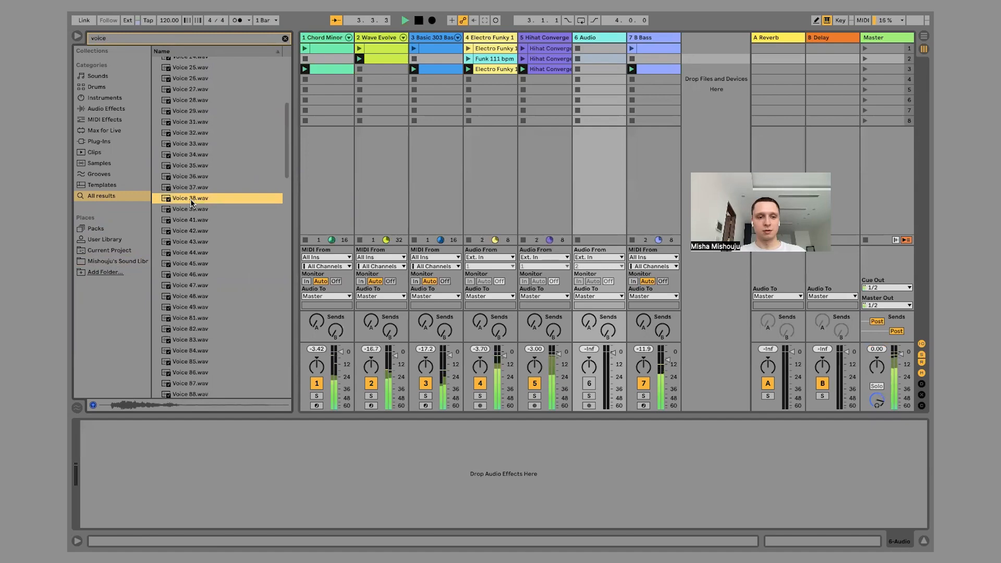
pyautogui.scroll(-5, 190, 199)
pyautogui.click(190, 201)
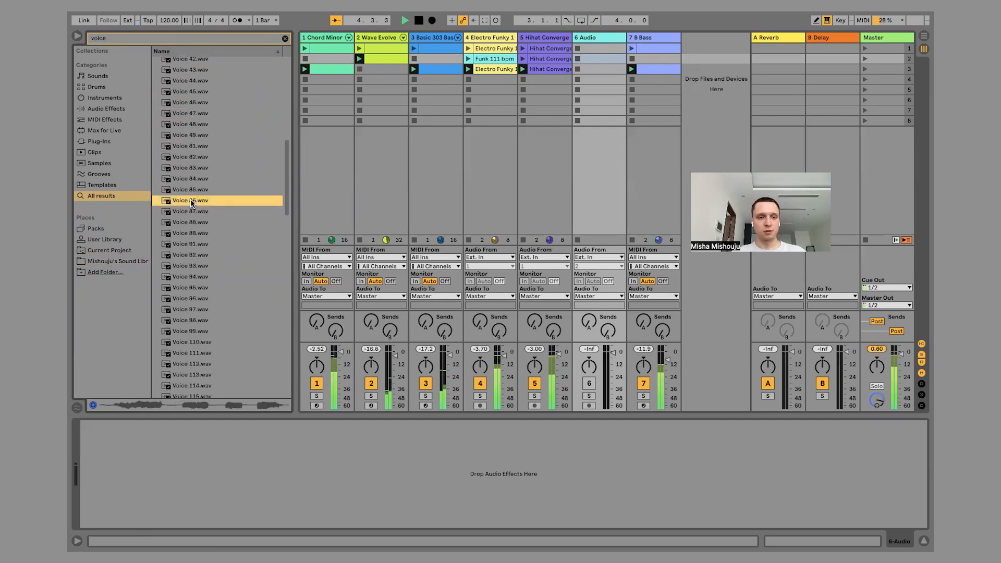
pyautogui.scroll(-3, 191, 202)
pyautogui.click(190, 203)
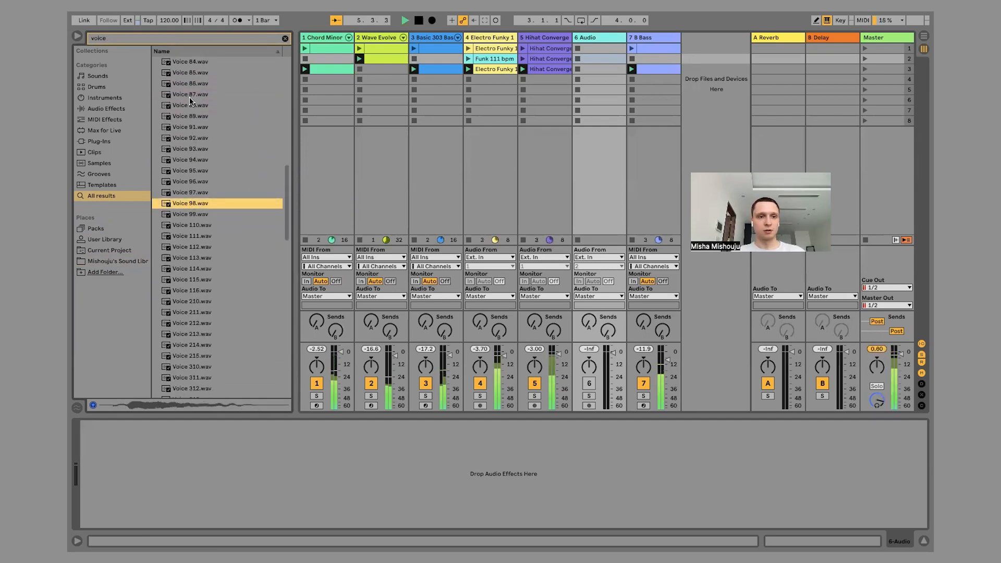
pyautogui.click(191, 74)
pyautogui.click(188, 84)
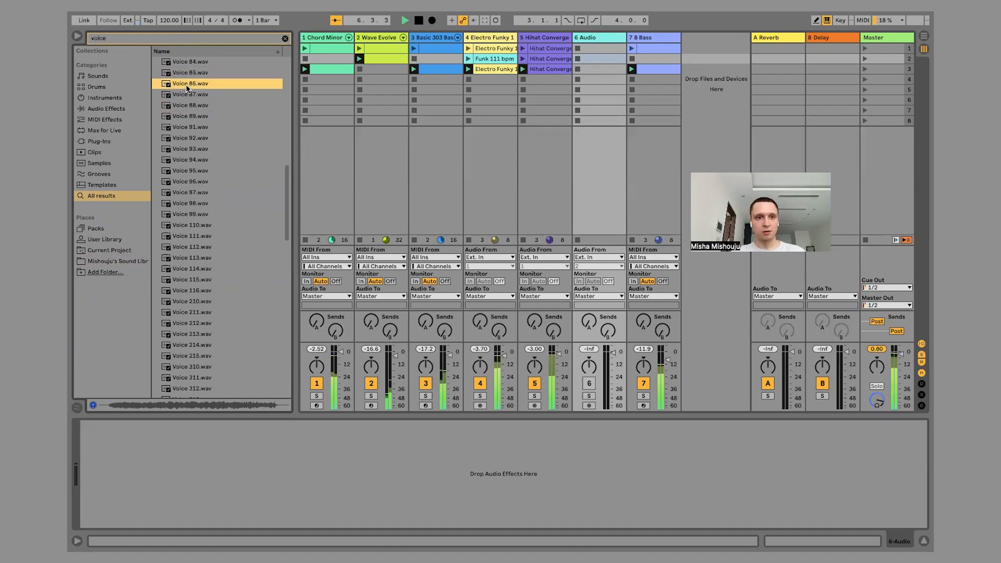
# Place Voice 86.wav in the scene 3 slot of track 6, stop playback and activate the track.
pyautogui.scroll(3, 185, 125)
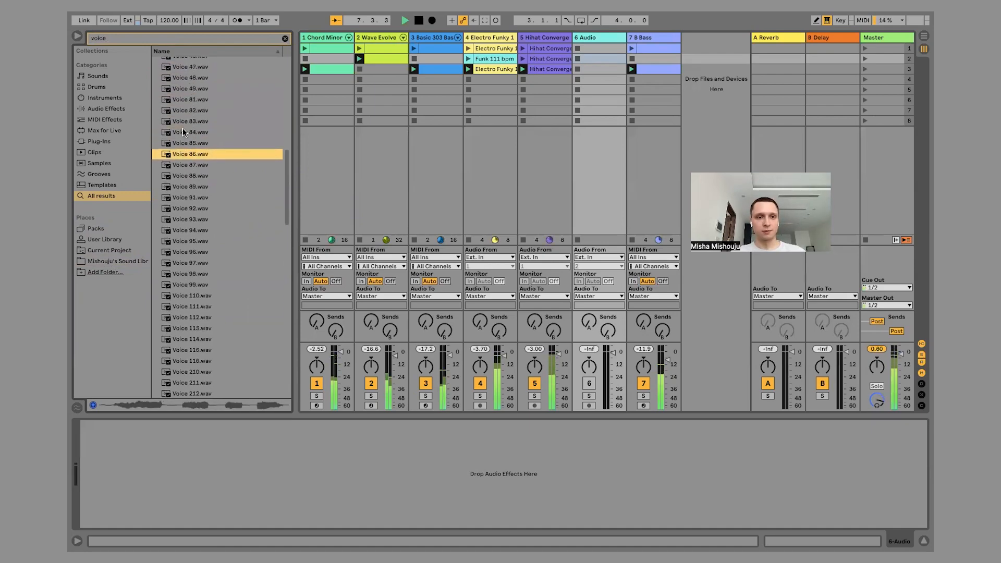
pyautogui.moveTo(183, 156); pyautogui.dragTo(594, 68)
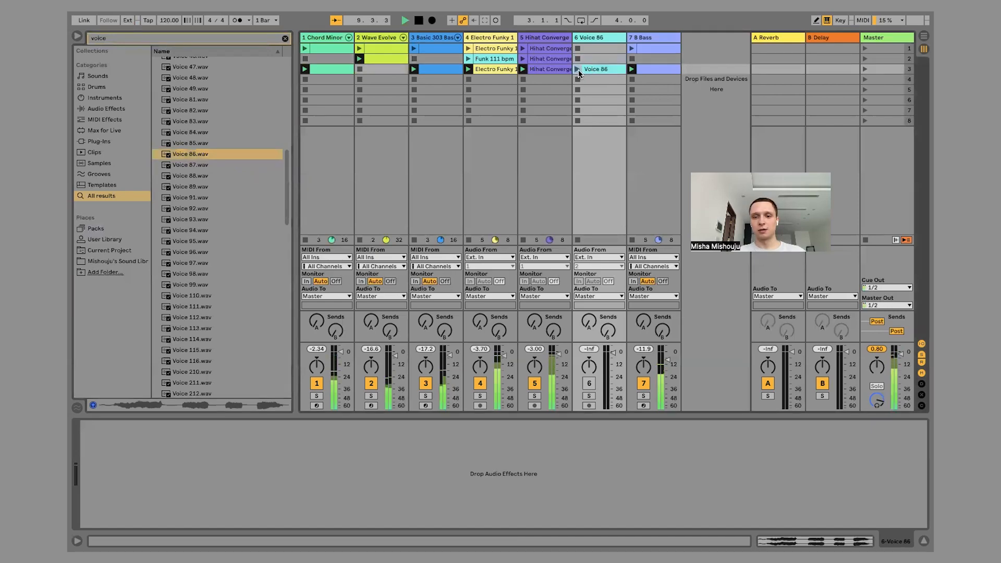
pyautogui.press('space')
pyautogui.click(590, 384)
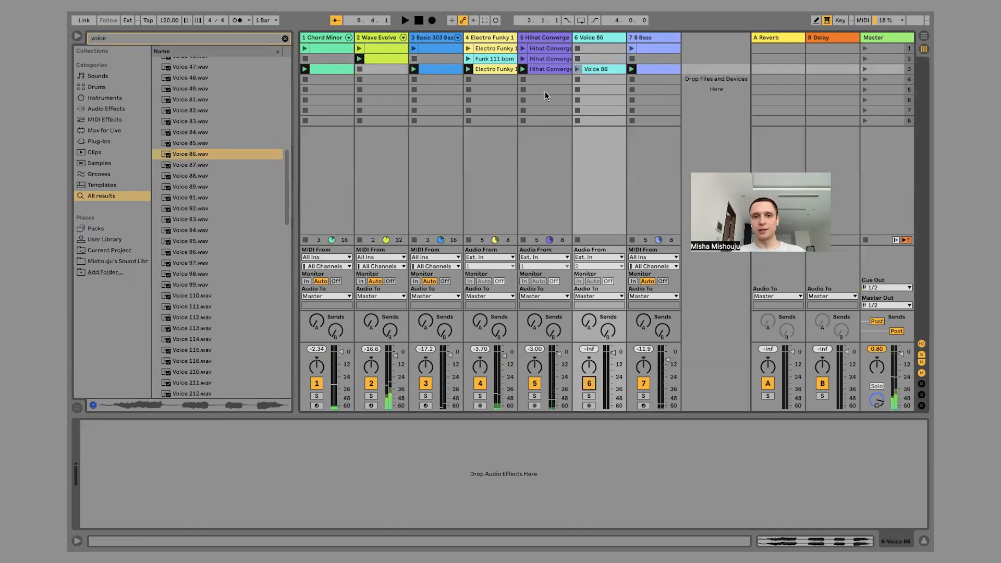
# Play the scene 3 Voice 86 clip with the loop and lower track 6's volume to about -8 dB.
pyautogui.click(632, 68)
pyautogui.click(577, 69)
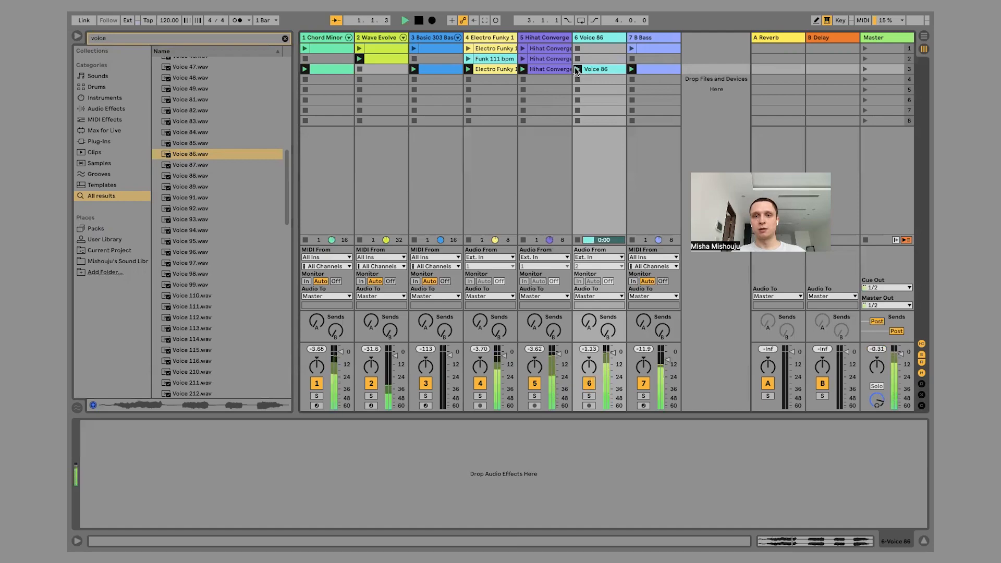
pyautogui.moveTo(614, 353)
pyautogui.mouseDown()
pyautogui.moveTo(614, 392)
pyautogui.moveTo(613, 360)
pyautogui.mouseUp()
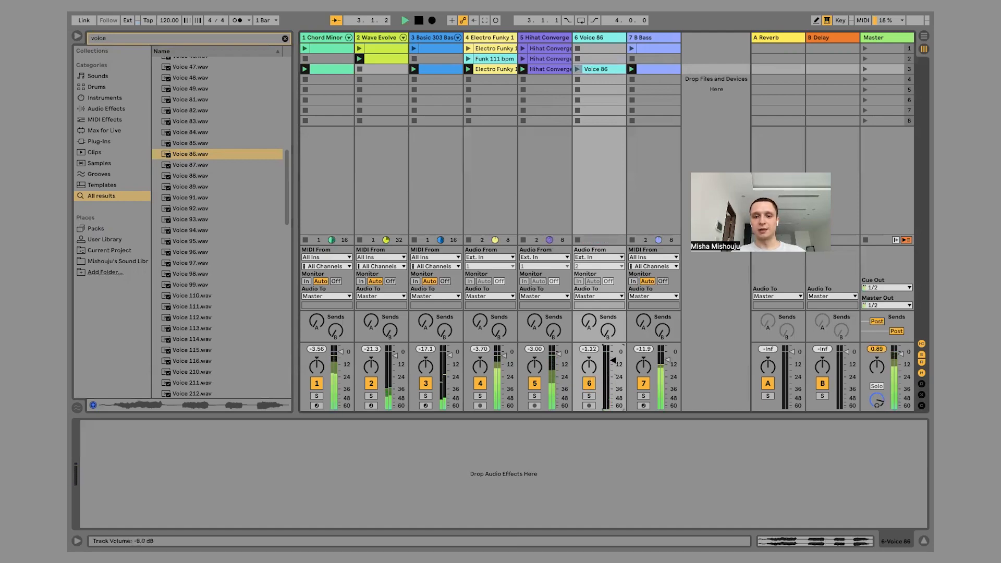
pyautogui.press('space')
# Search the browser for "delay", add the Delay effect to the Voice 86 track and play its clip with the loop.
pyautogui.click(602, 37)
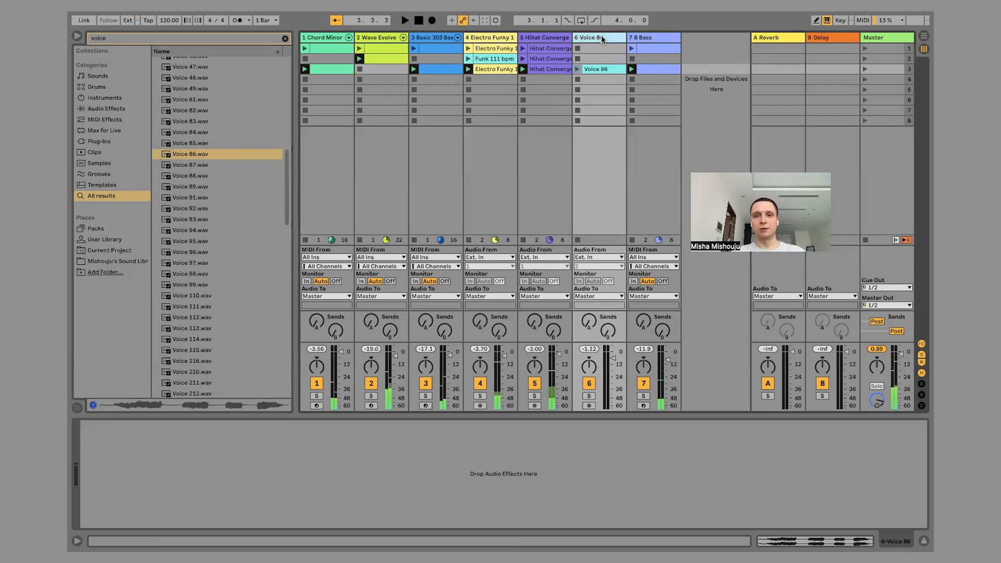
pyautogui.click(165, 36)
pyautogui.write('delay')
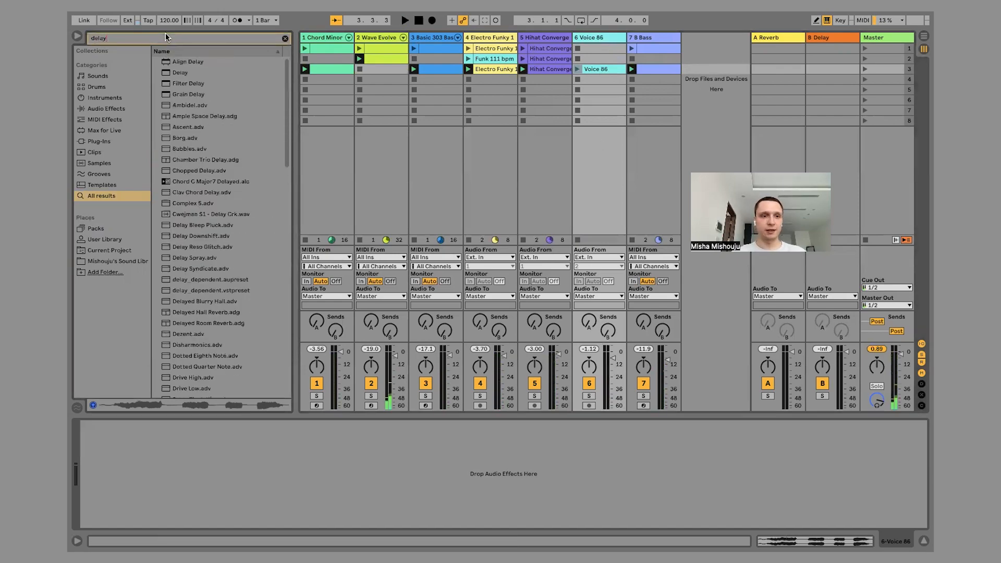
pyautogui.click(171, 72)
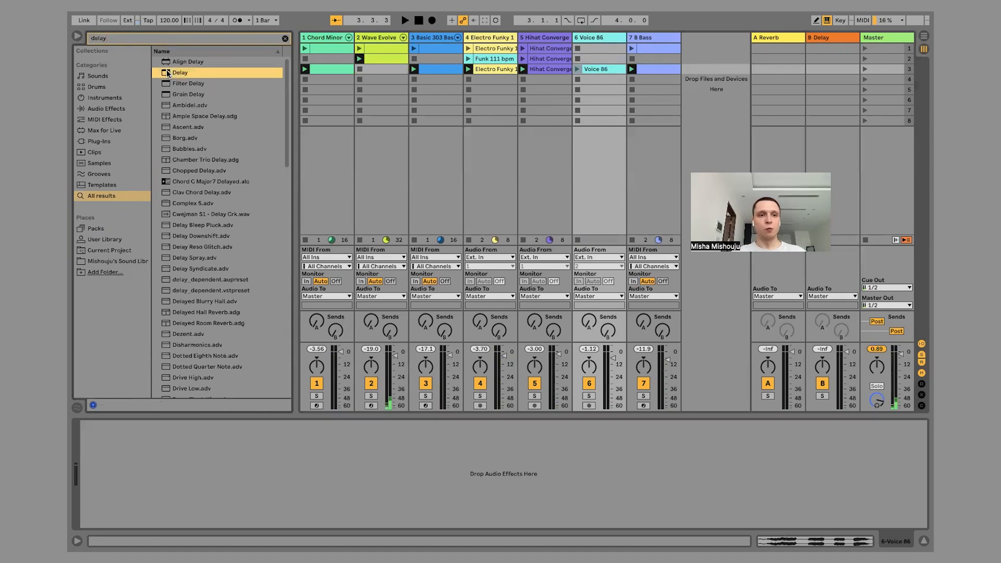
pyautogui.moveTo(168, 73); pyautogui.dragTo(599, 74)
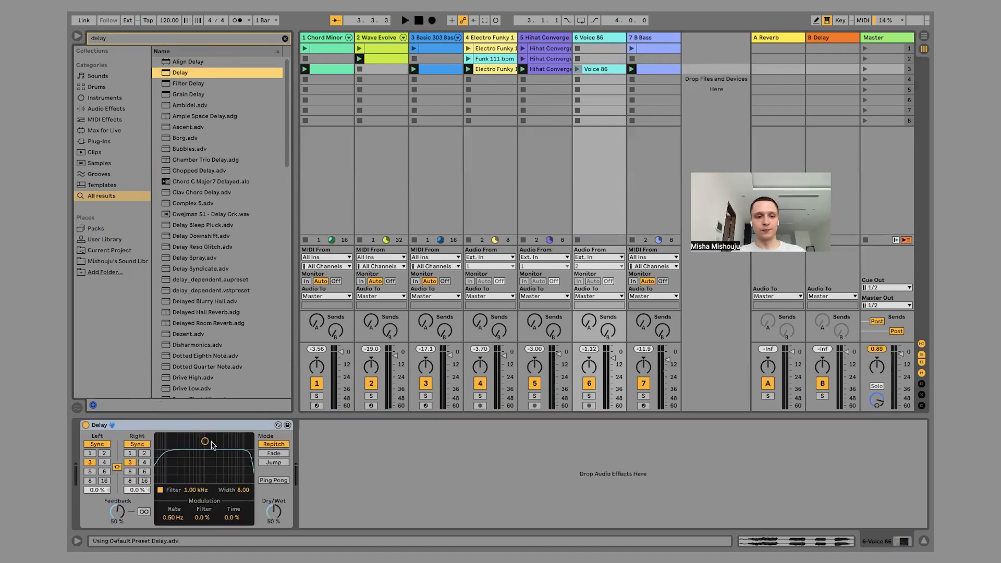
pyautogui.press('space')
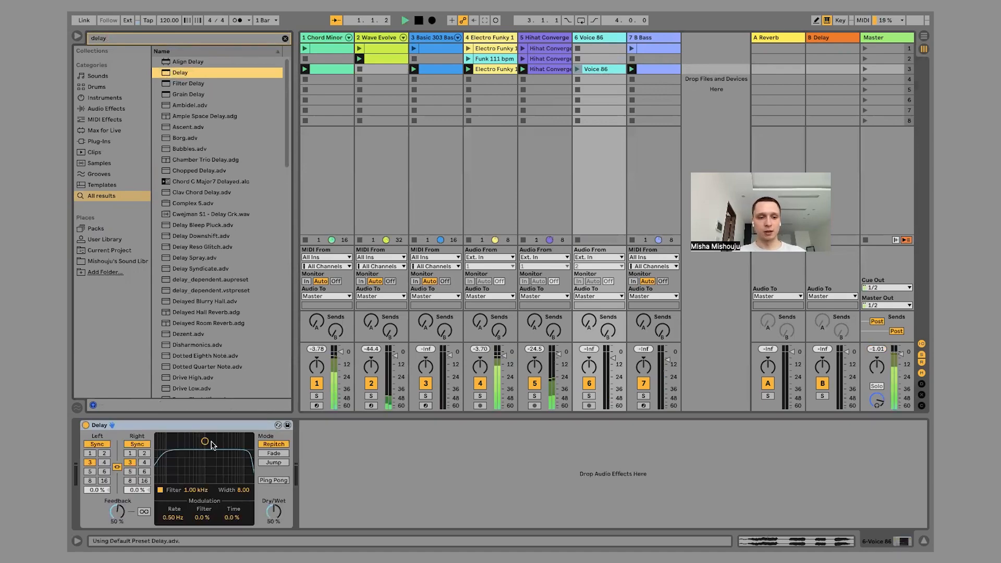
pyautogui.click(579, 71)
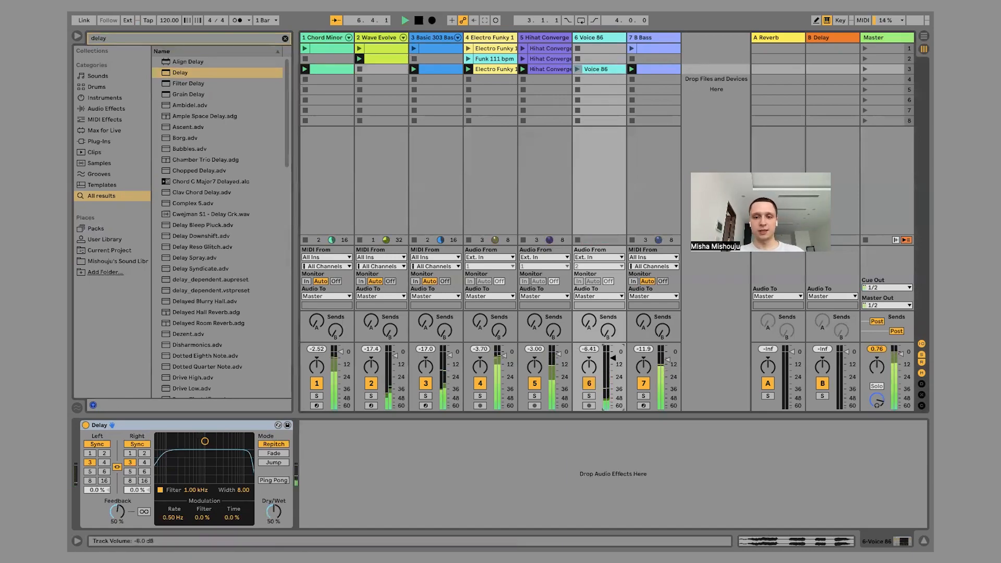
# Search the browser for "rever" and add the Reverb effect after Delay on the Voice 86 track.
pyautogui.doubleClick(176, 37)
pyautogui.write('rever')
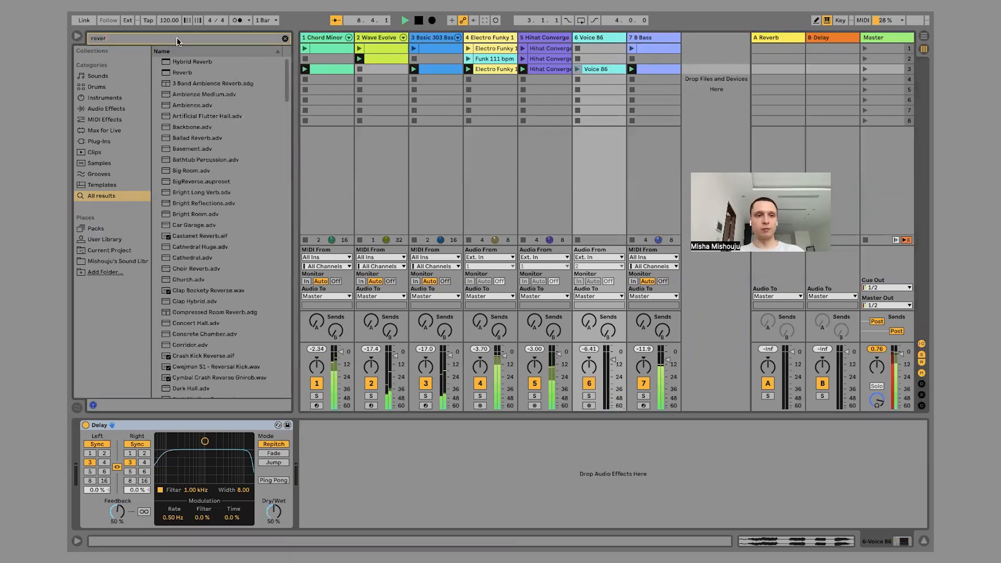
pyautogui.doubleClick(173, 73)
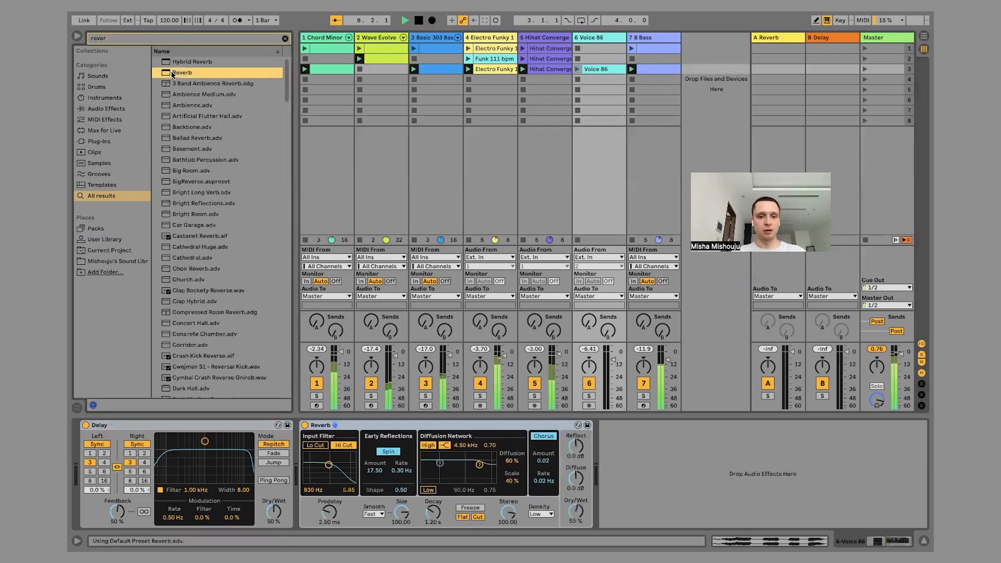
# Turn on Lo Cut in Reverb's input filter, set its frequency to about 3.01 kHz and turn off Hi Cut.
pyautogui.click(320, 446)
pyautogui.moveTo(328, 465); pyautogui.dragTo(338, 465)
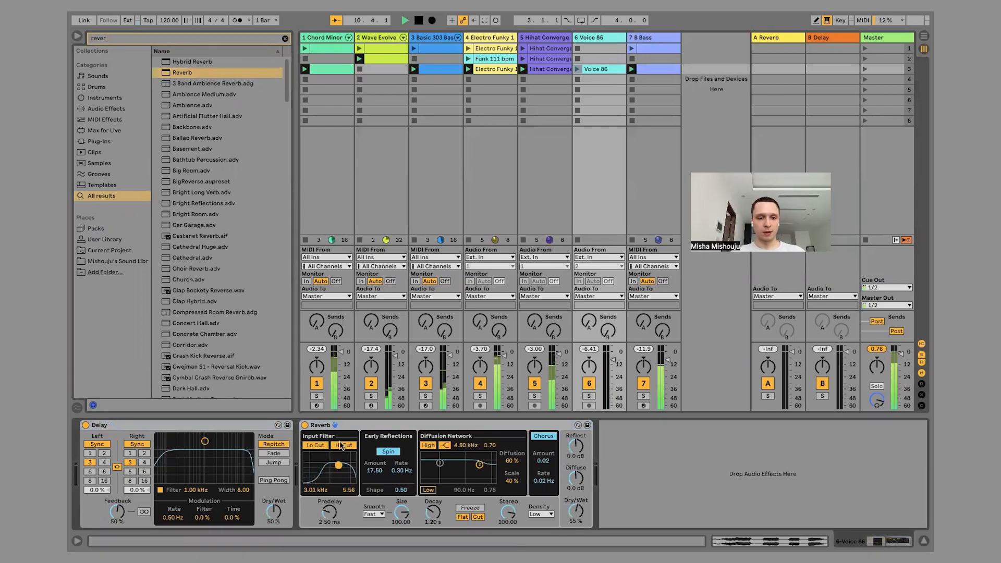
pyautogui.click(342, 446)
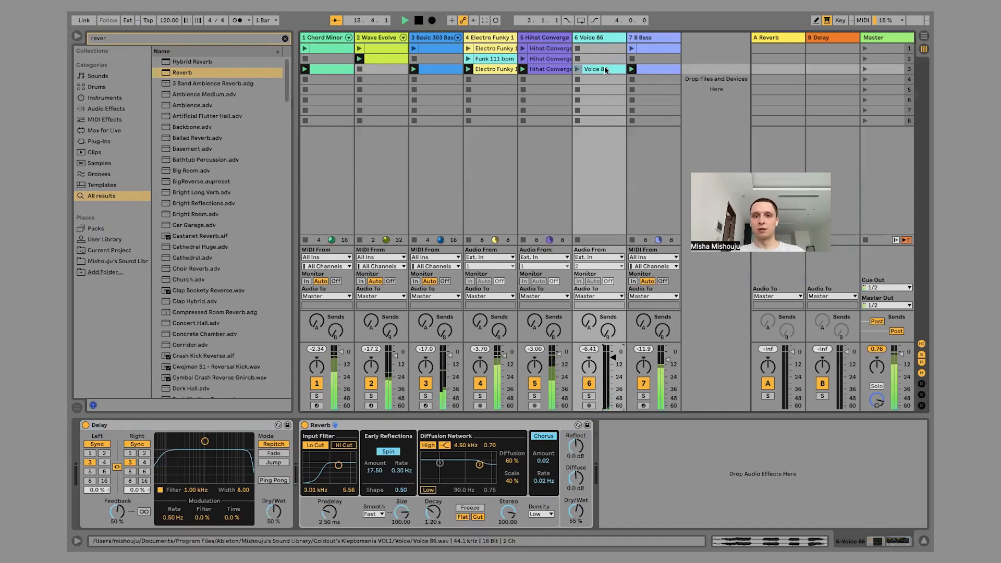
# Copy the Voice 86 clip into scene 2 and turn on Warp for the copy.
pyautogui.moveTo(605, 66); pyautogui.dragTo(601, 61)
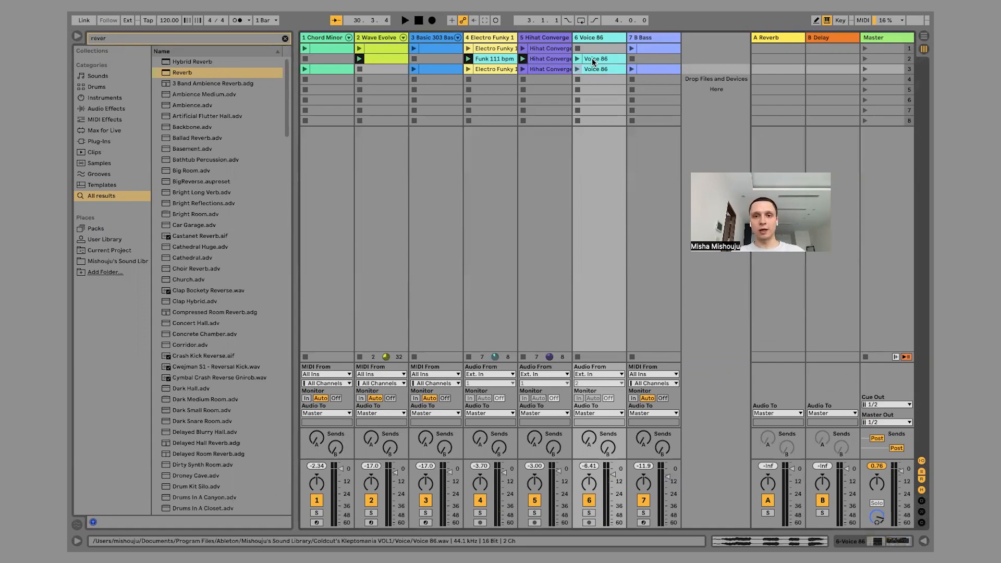
pyautogui.doubleClick(592, 58)
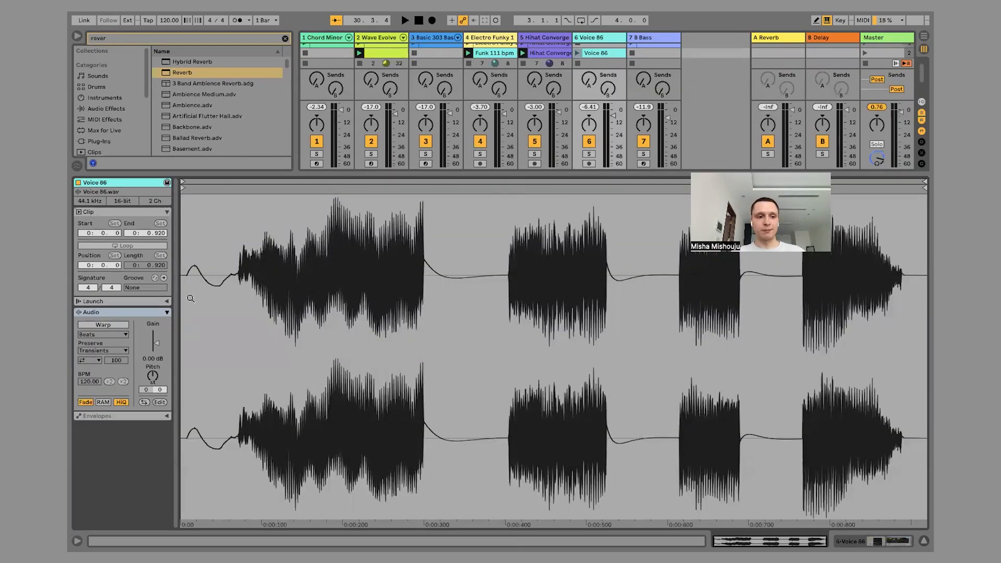
pyautogui.click(100, 325)
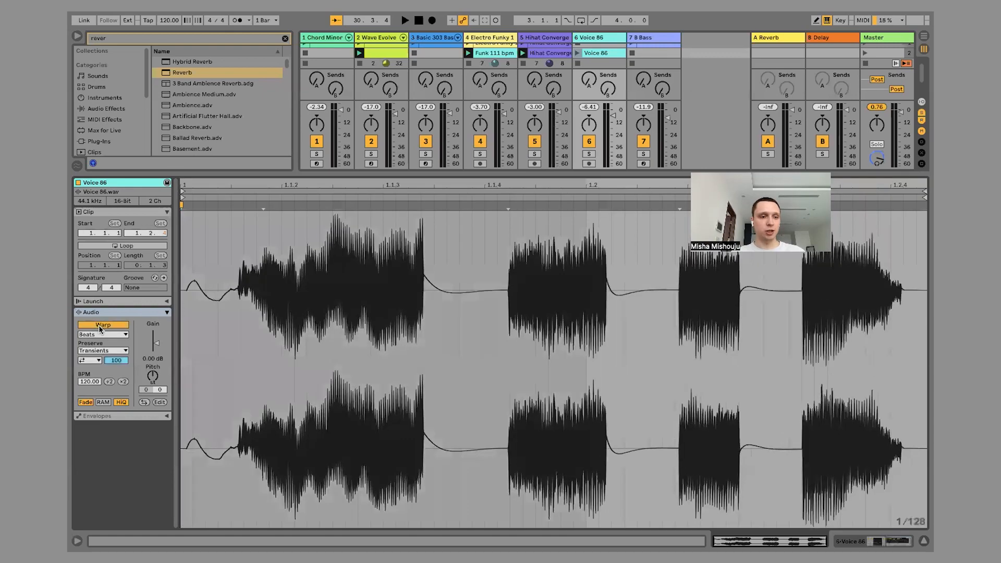
# Try looping the scene 2 Voice 86 clip while playing that scene, and turn its looping off again.
pyautogui.click(125, 246)
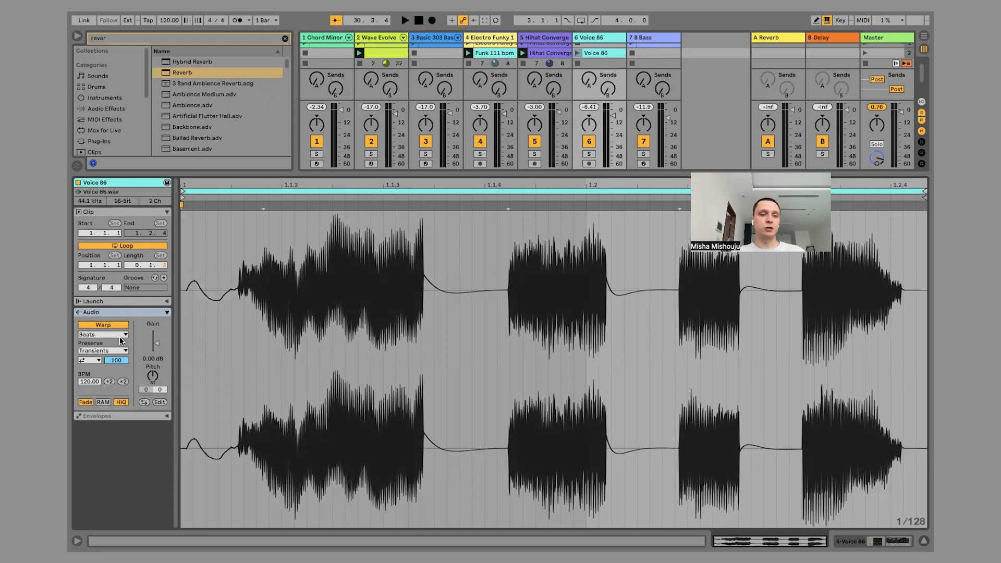
pyautogui.click(924, 541)
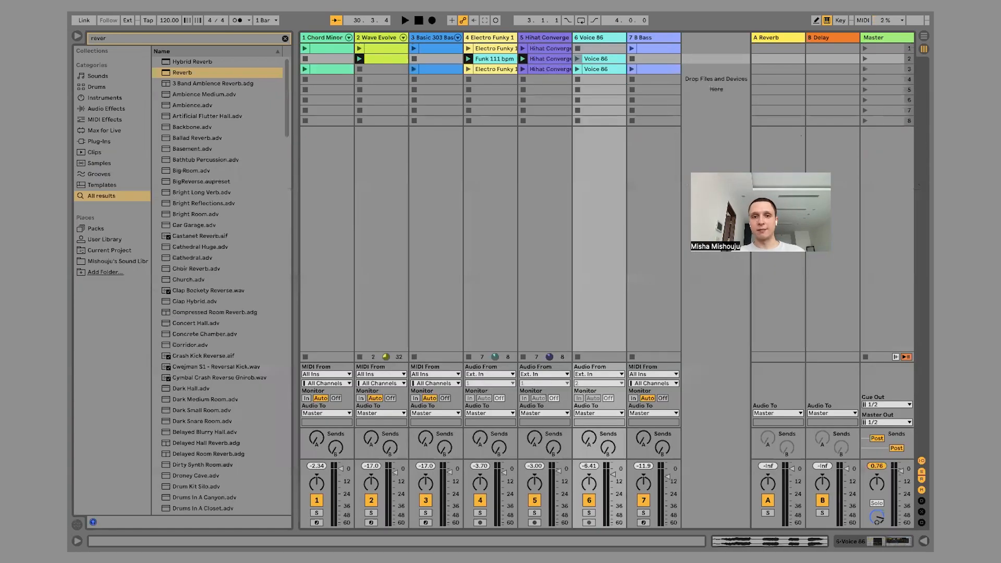
pyautogui.click(864, 59)
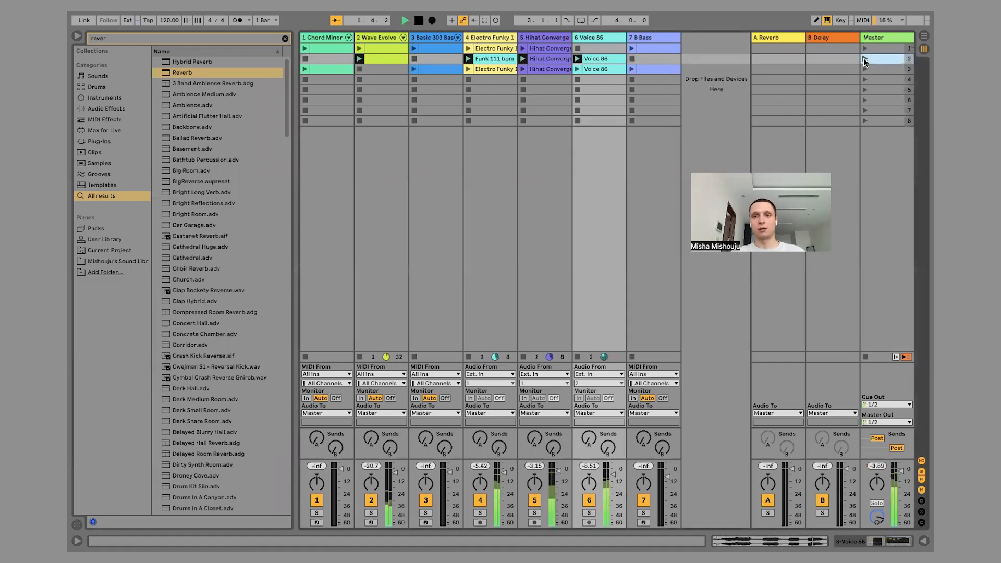
pyautogui.doubleClick(609, 59)
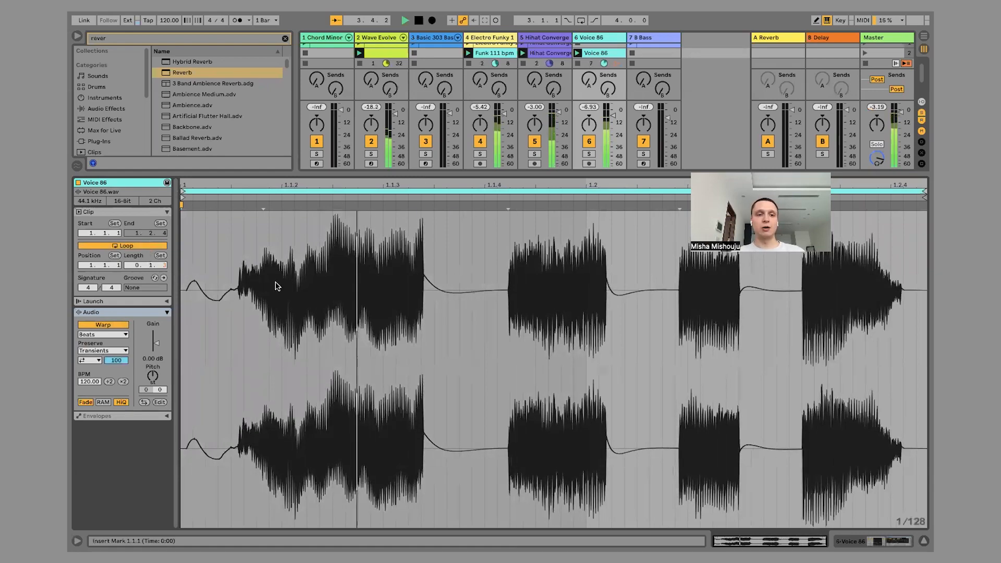
pyautogui.click(133, 245)
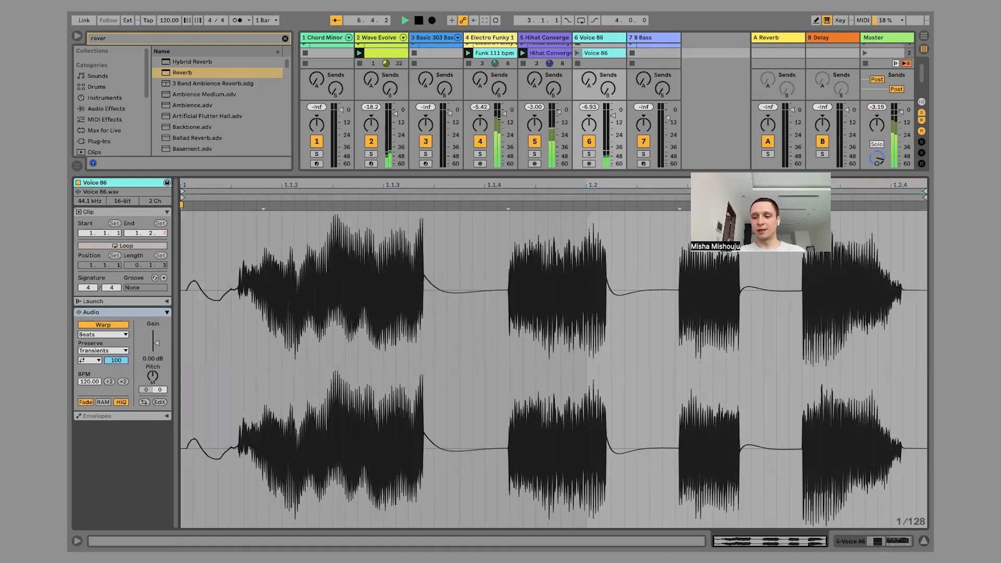
pyautogui.hotkey('ctrl', 'alt', 'l')
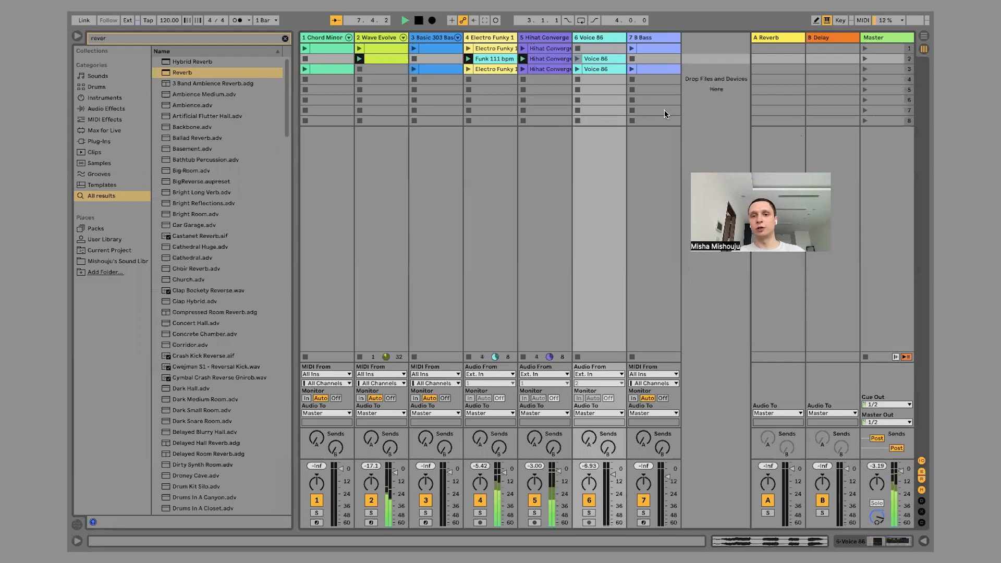
# Play the scene 2 Voice 86 clip over the running scene and launch scene 1.
pyautogui.click(577, 59)
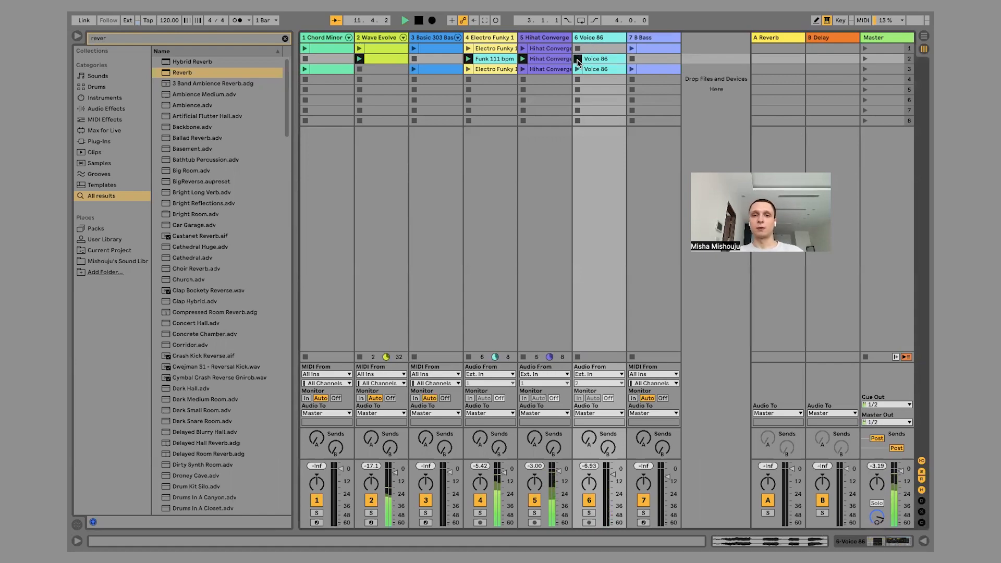
pyautogui.click(864, 48)
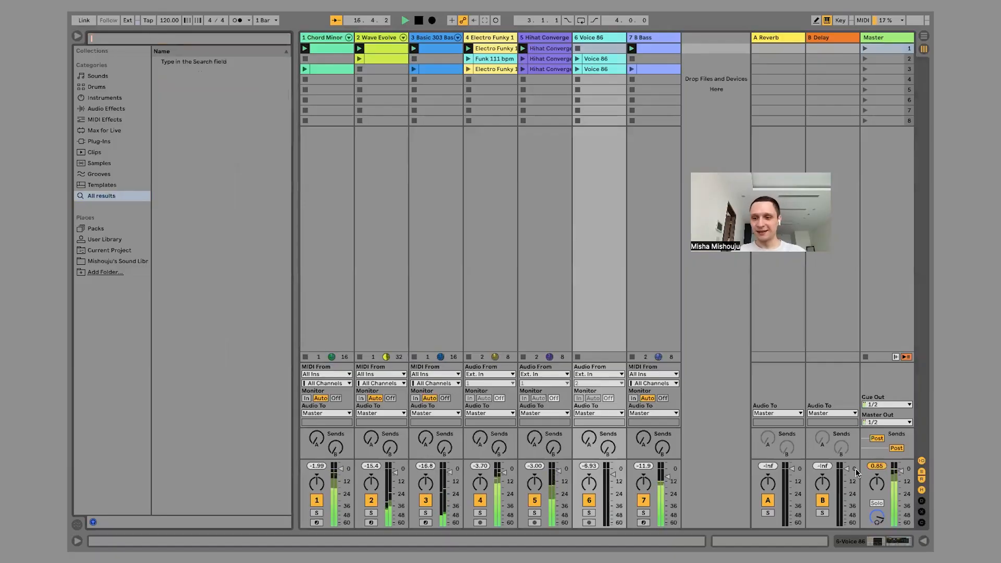
# Browse the Core Library pack's Texture loops and audition Cat Purring.wav and Copy Shop.wav.
pyautogui.click(705, 86)
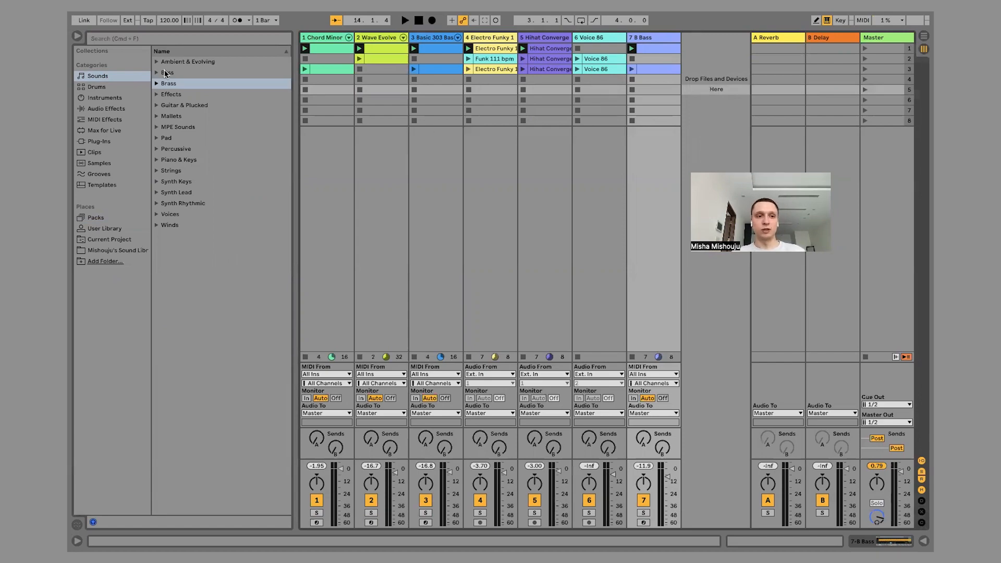
pyautogui.click(96, 217)
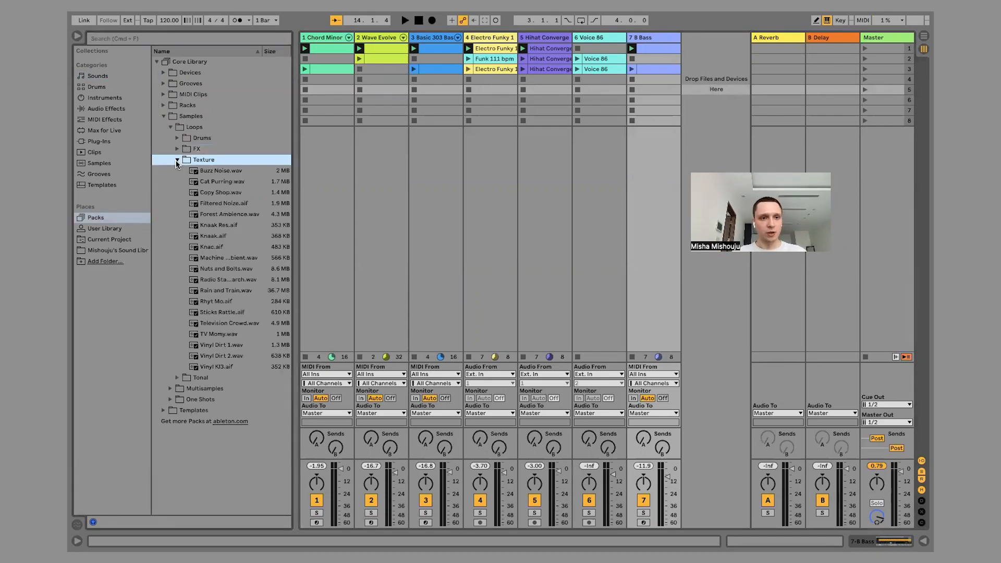
pyautogui.click(218, 178)
pyautogui.click(217, 195)
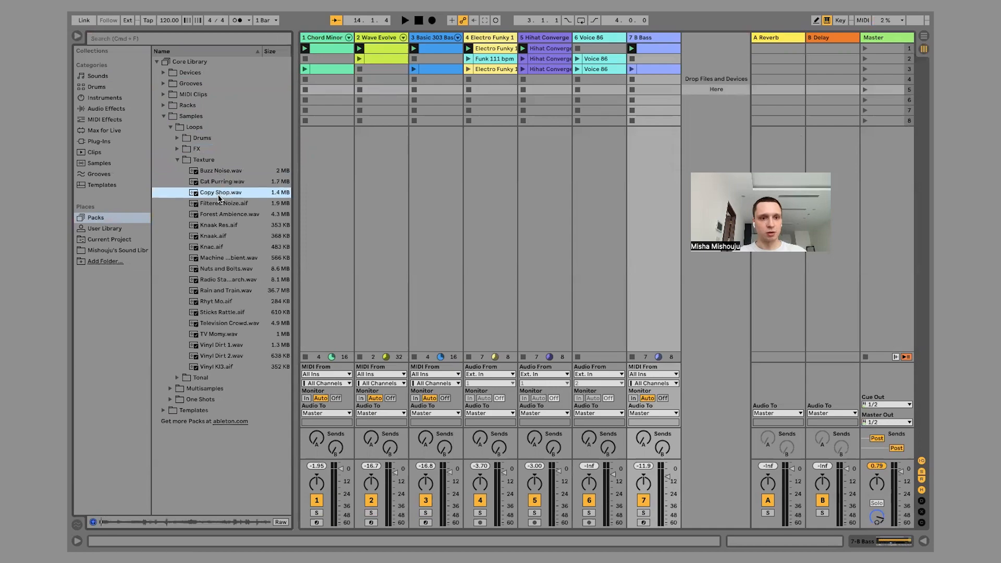
# Audition the Texture loops Vinyl KI3.aif, Vinyl Dirt 2.wav, TV Momy.wav, Television Crowd.wav, Sticks Rattle.aif and Rhyt Mo.aif, partly over the playing scene.
pyautogui.click(218, 368)
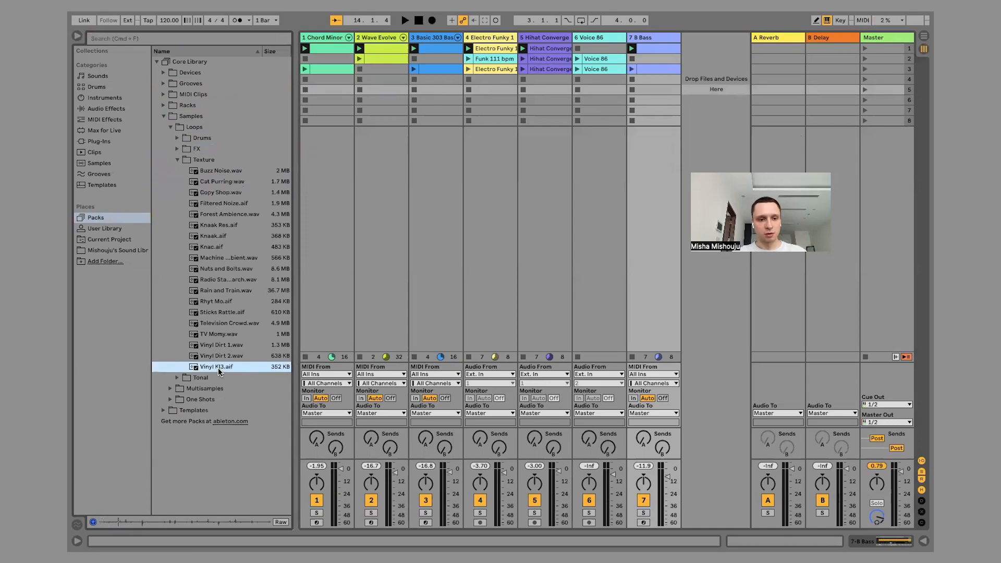
pyautogui.click(211, 356)
pyautogui.click(223, 333)
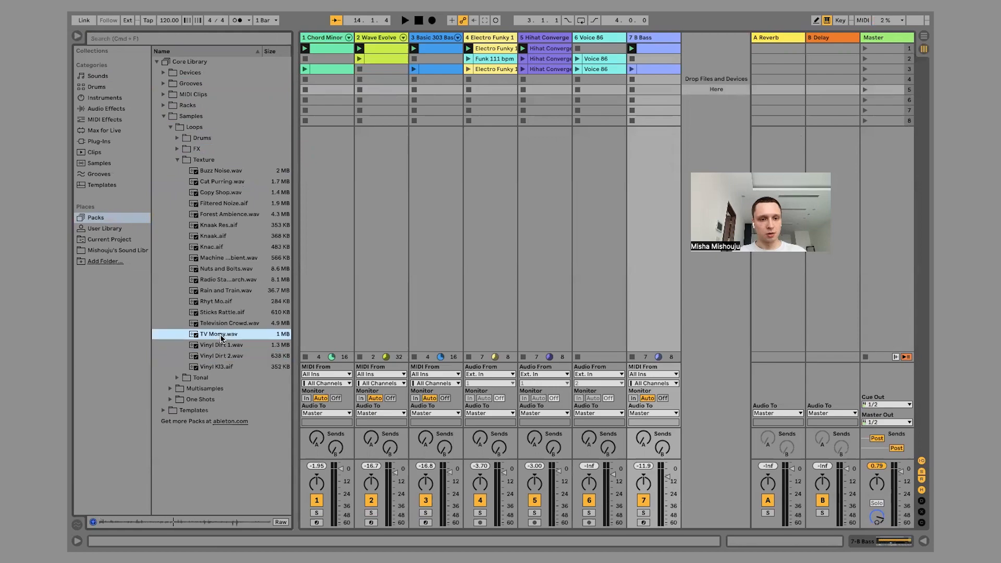
pyautogui.click(232, 324)
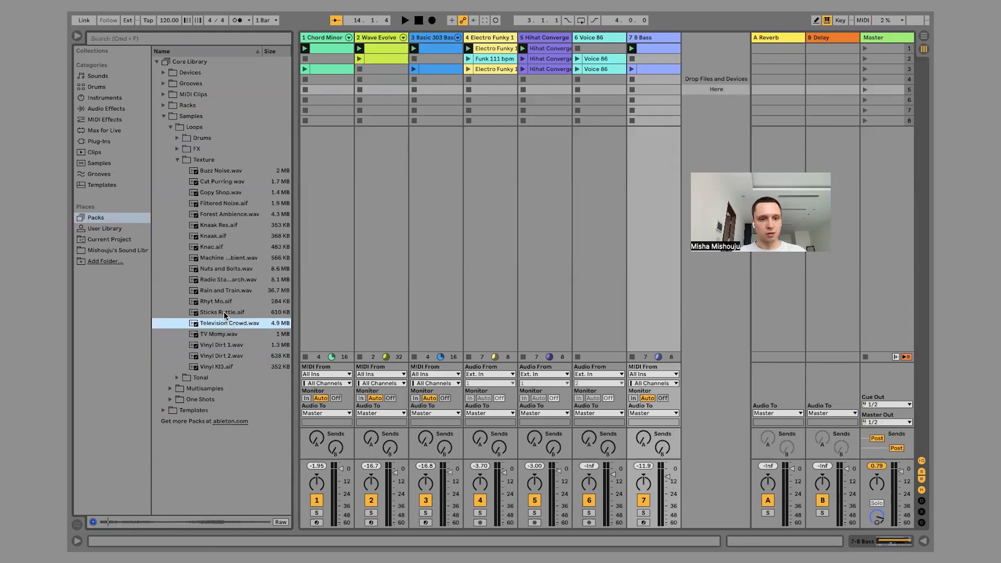
pyautogui.click(224, 312)
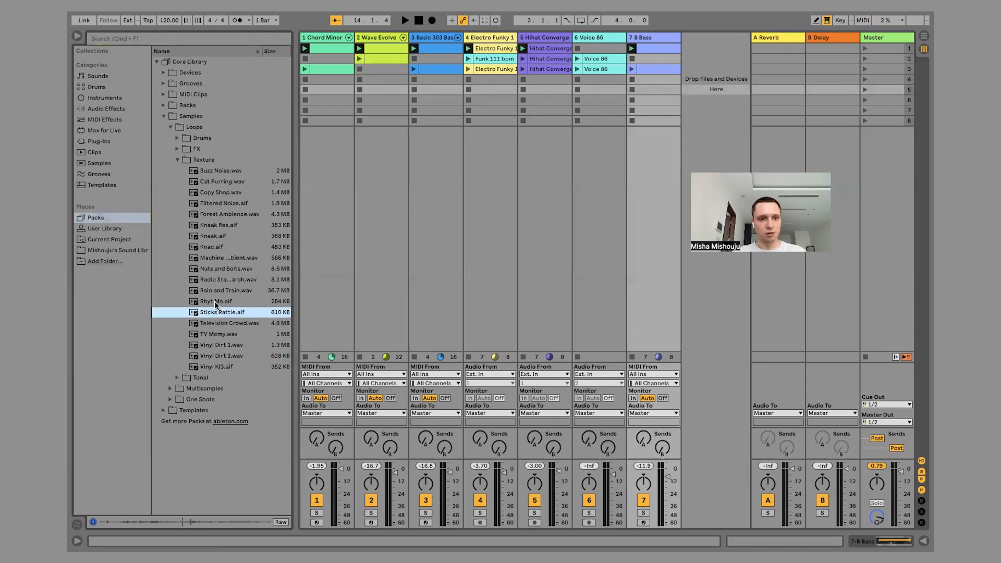
pyautogui.click(215, 303)
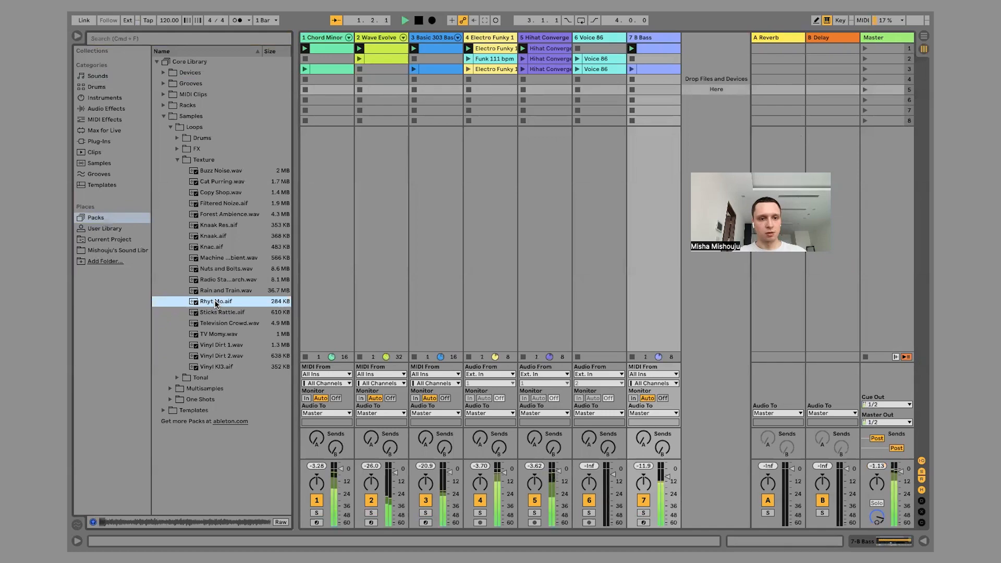
pyautogui.click(211, 314)
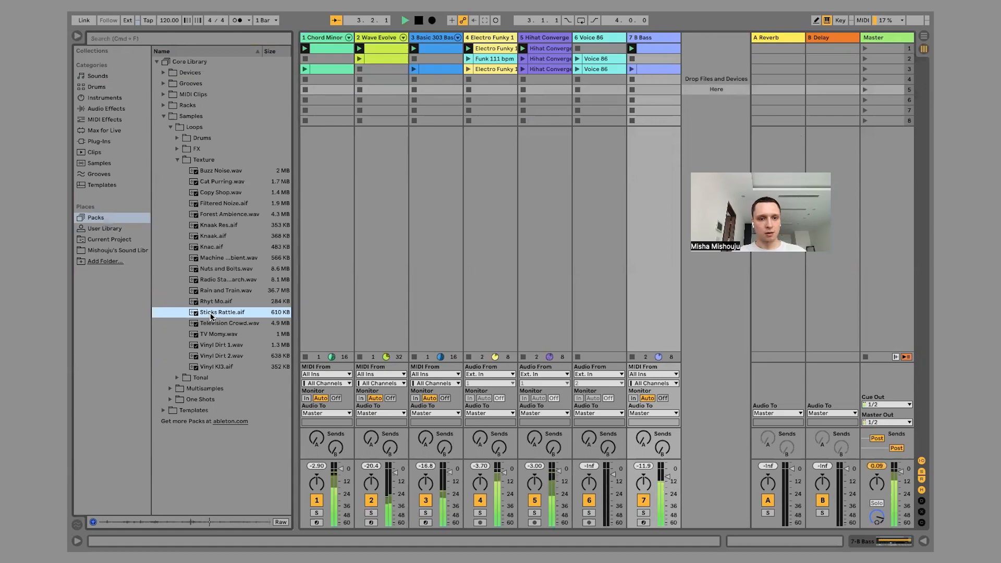
# Add Television Crowd.wav as a clip on a new track, move it to scene 2 and launch that scene.
pyautogui.click(208, 319)
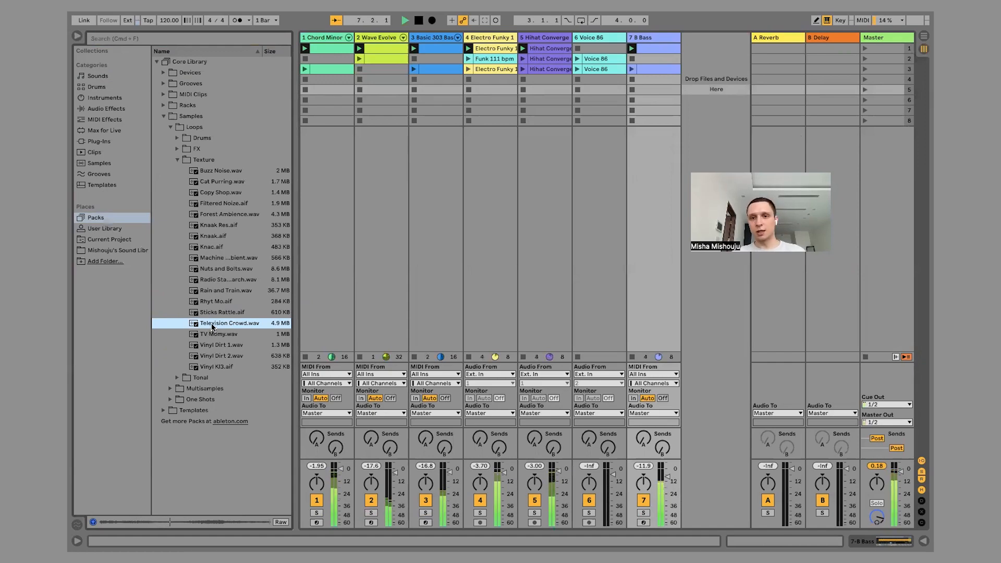
pyautogui.moveTo(212, 327); pyautogui.dragTo(720, 49)
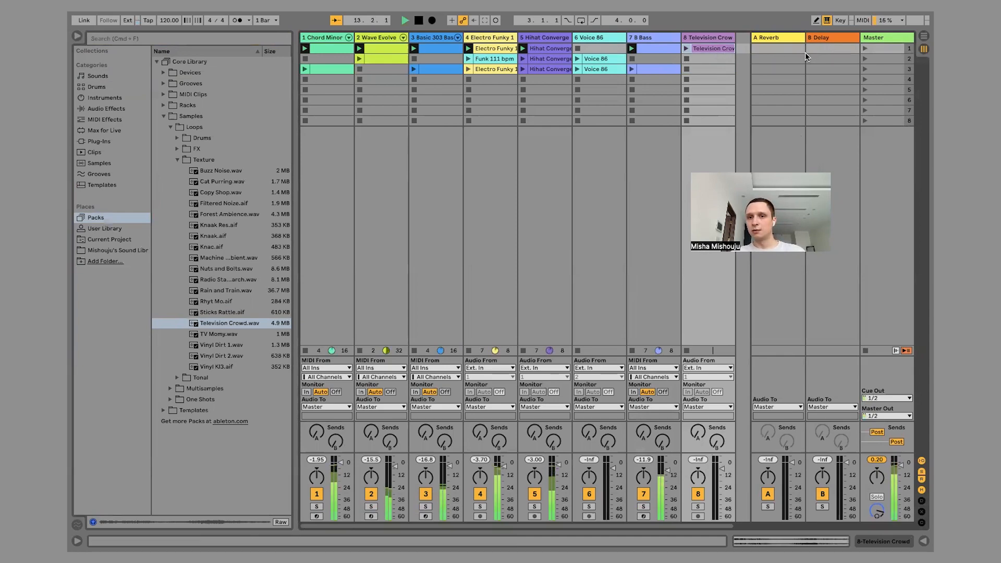
pyautogui.moveTo(714, 48); pyautogui.dragTo(710, 59)
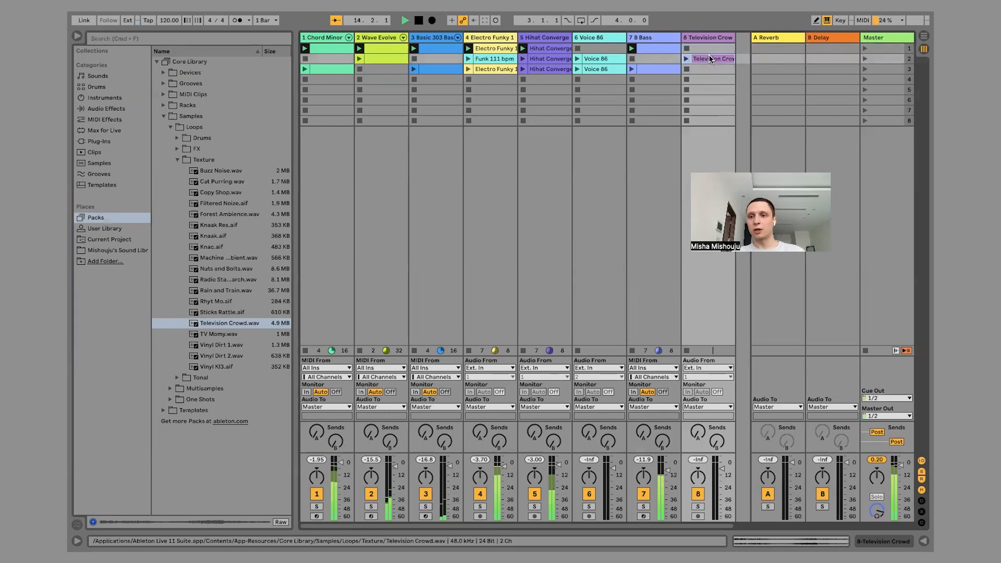
pyautogui.click(863, 57)
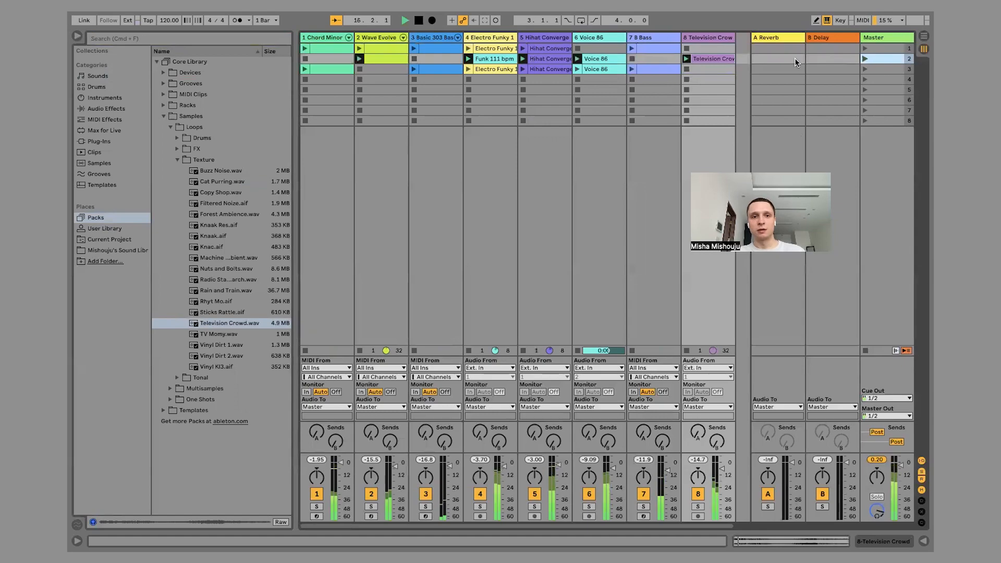
# Play the scene 1 Chord Minor clip, launch scene 3 with the Television Crowd and Voice 86 clips over it, and stop playback.
pyautogui.click(333, 46)
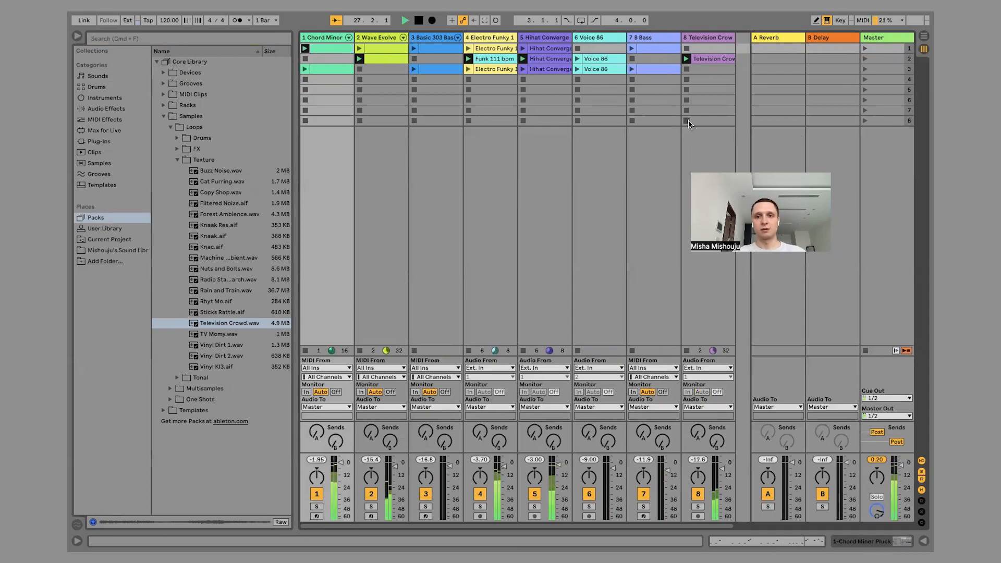
pyautogui.click(865, 69)
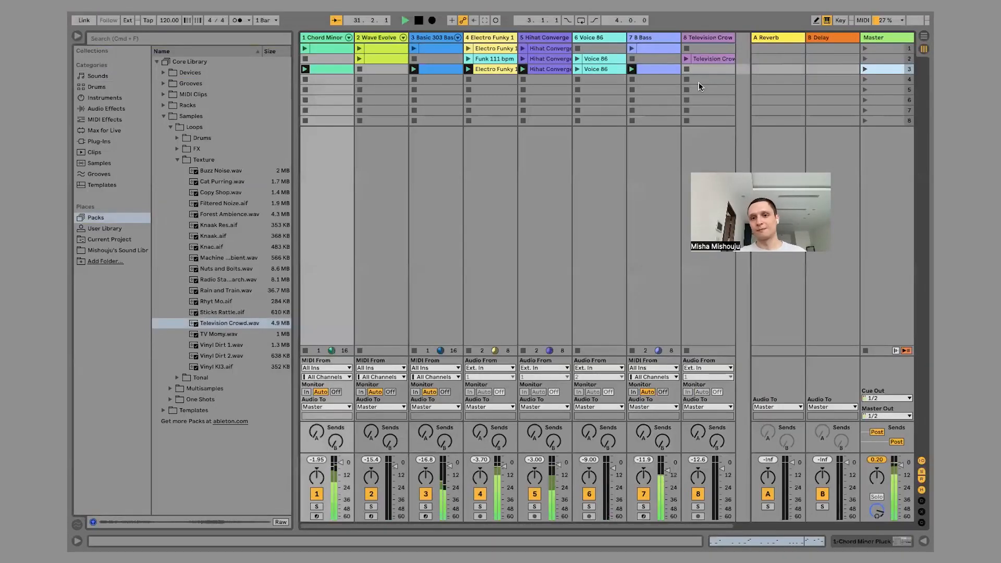
pyautogui.click(687, 59)
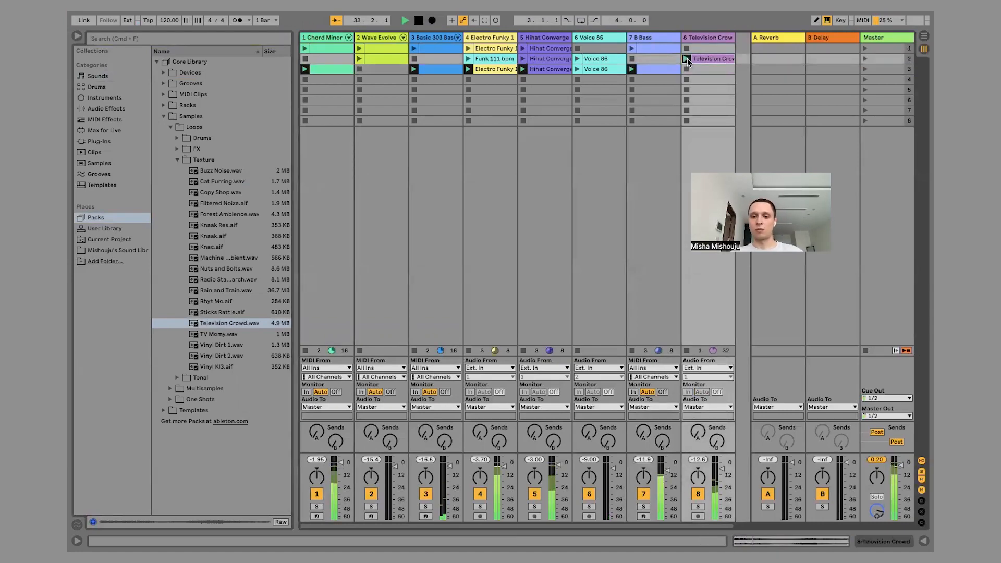
pyautogui.click(579, 69)
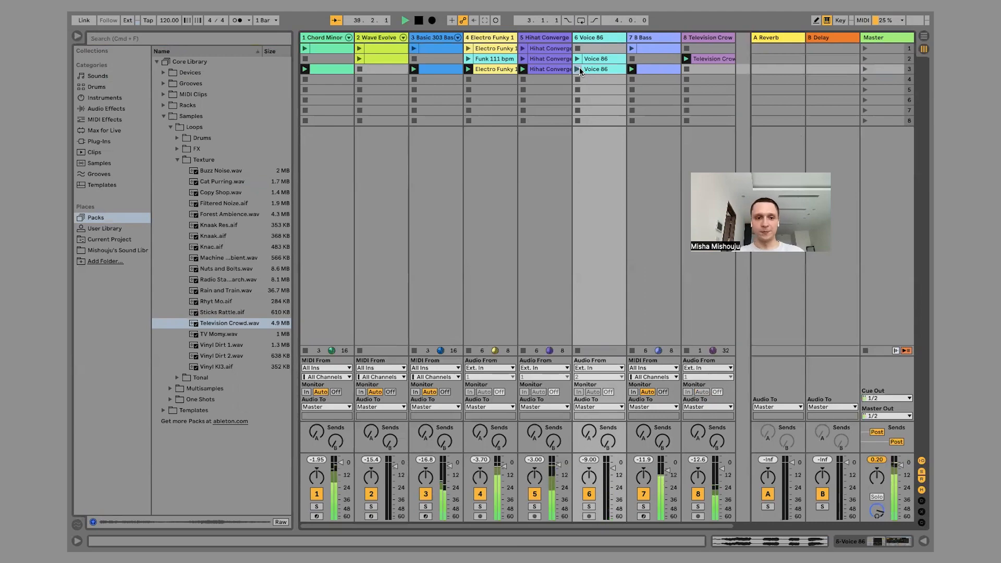
pyautogui.press('space')
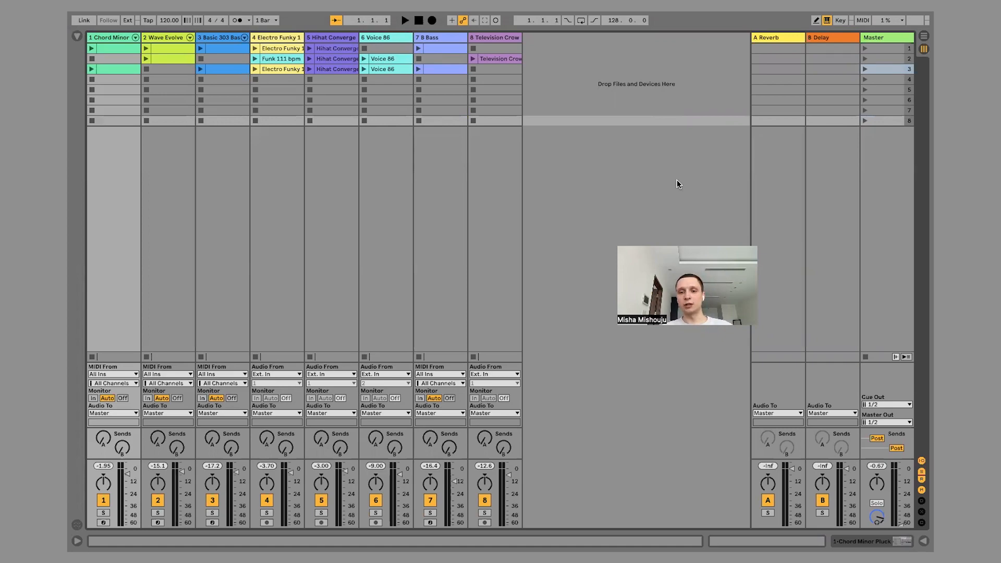
# Switch back and forth between Session View and the empty Arrangement View, finishing in Session View.
pyautogui.press('Tab')
pyautogui.press('Tab')
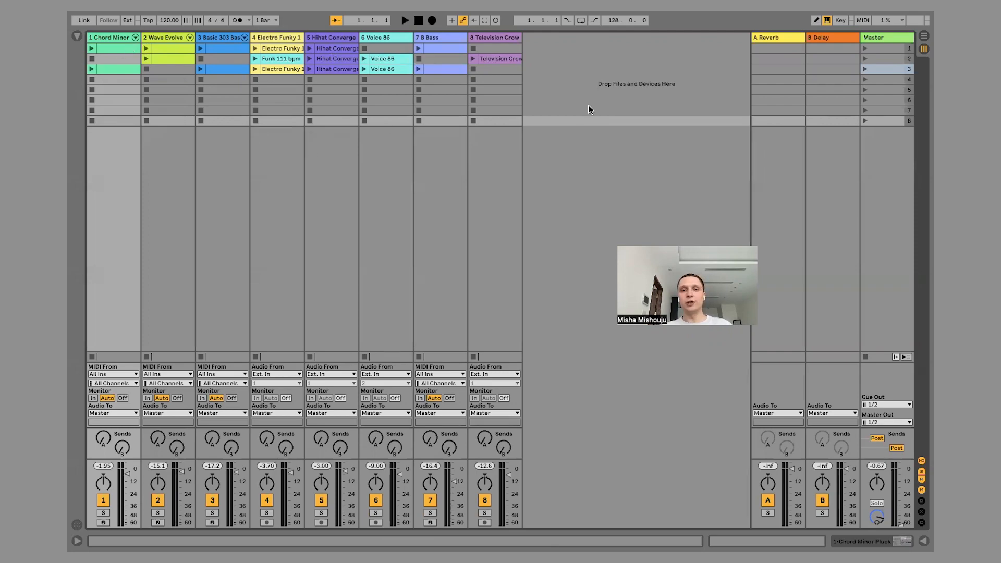
pyautogui.press('Tab')
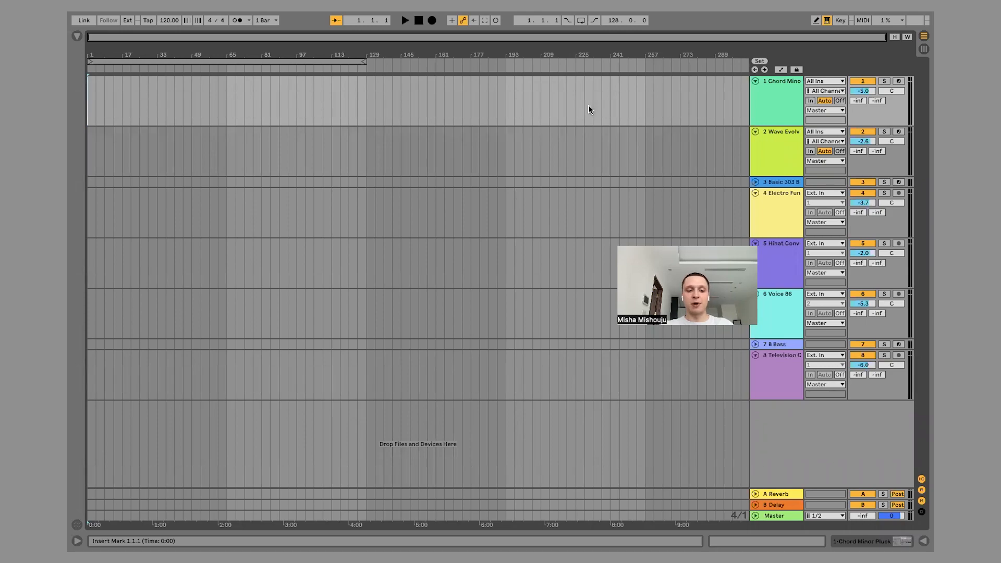
pyautogui.press('Tab')
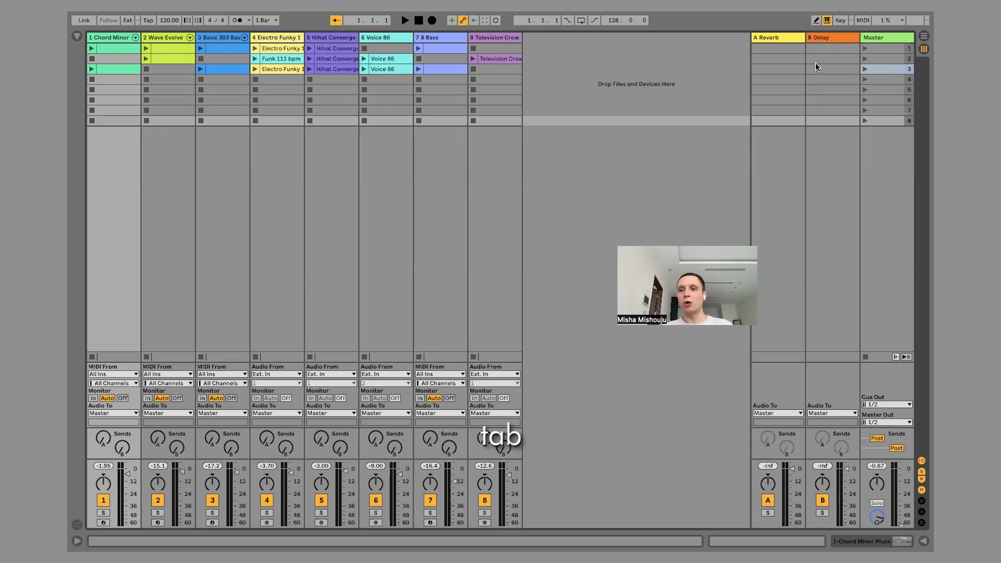
pyautogui.click(924, 37)
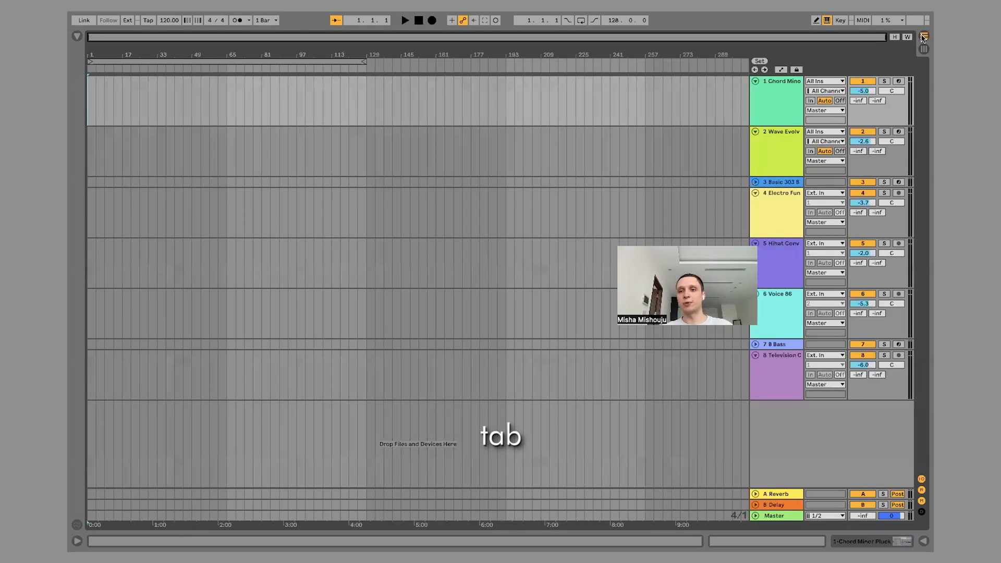
pyautogui.click(923, 37)
# Start recording the session performance into the arrangement and launch scene 1.
pyautogui.click(676, 83)
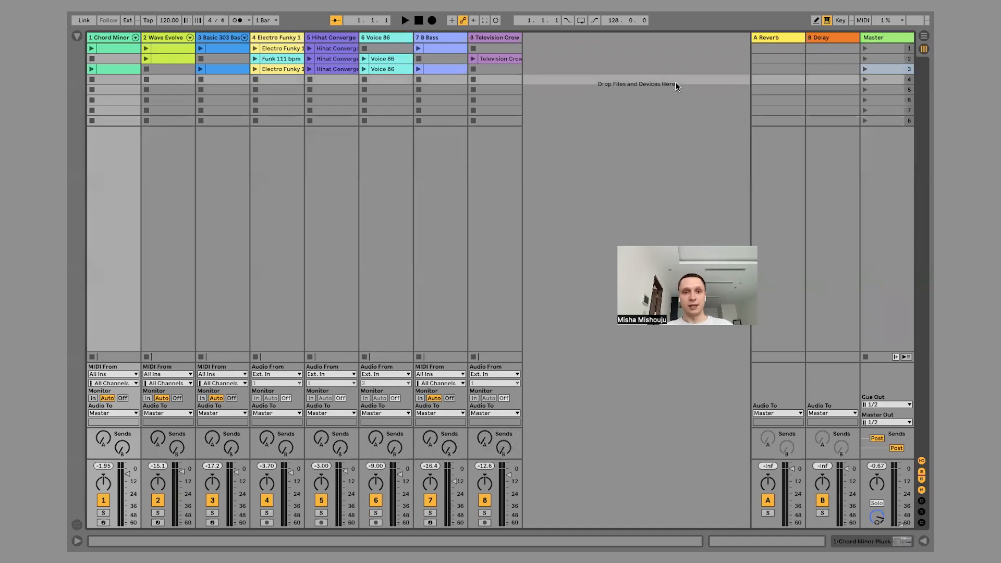
pyautogui.click(433, 21)
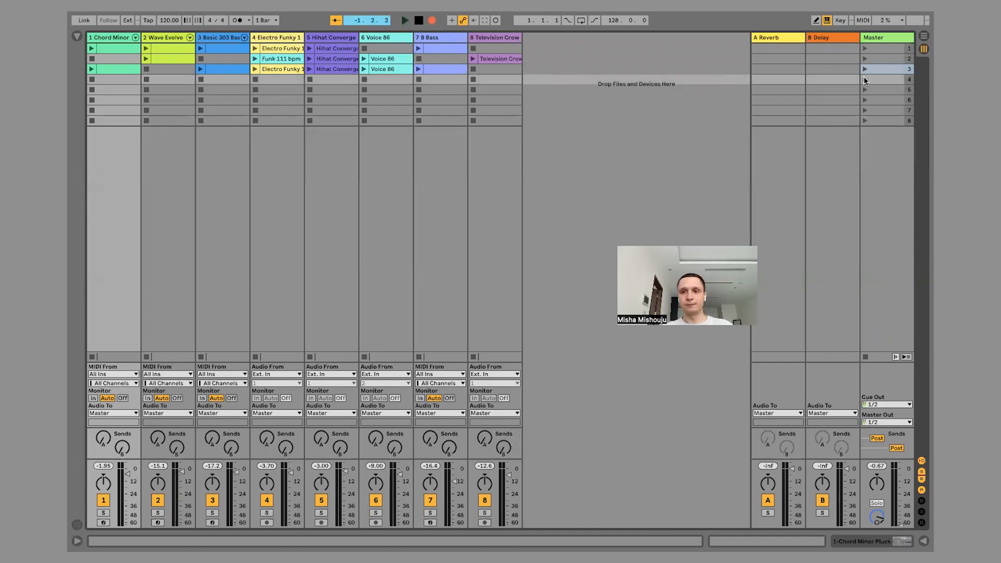
pyautogui.click(868, 47)
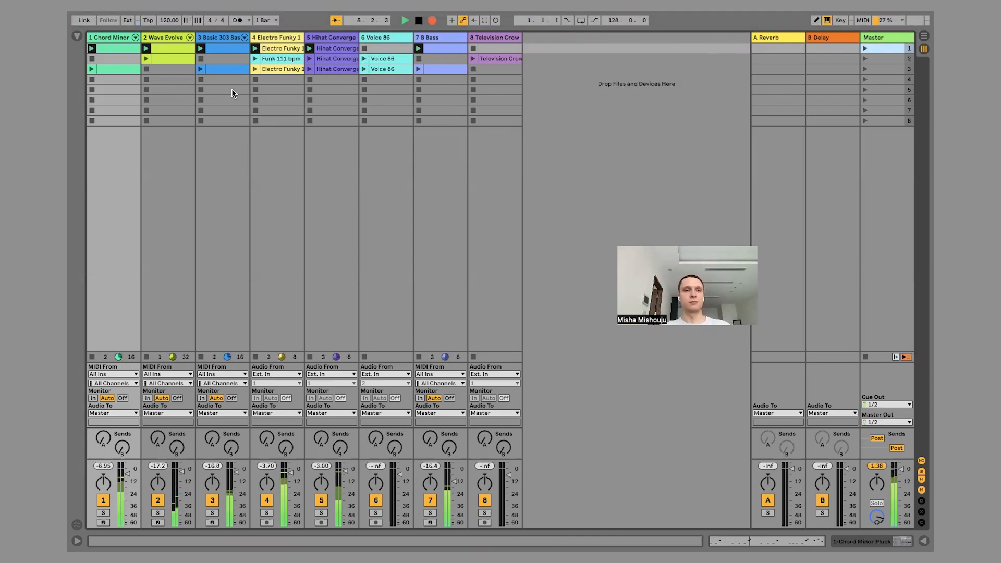
# While recording, play the scene 3 Chord Minor clip and scene 2 Voice 86 clip, stop the Hihat Converge track, and launch scene 2.
pyautogui.click(91, 68)
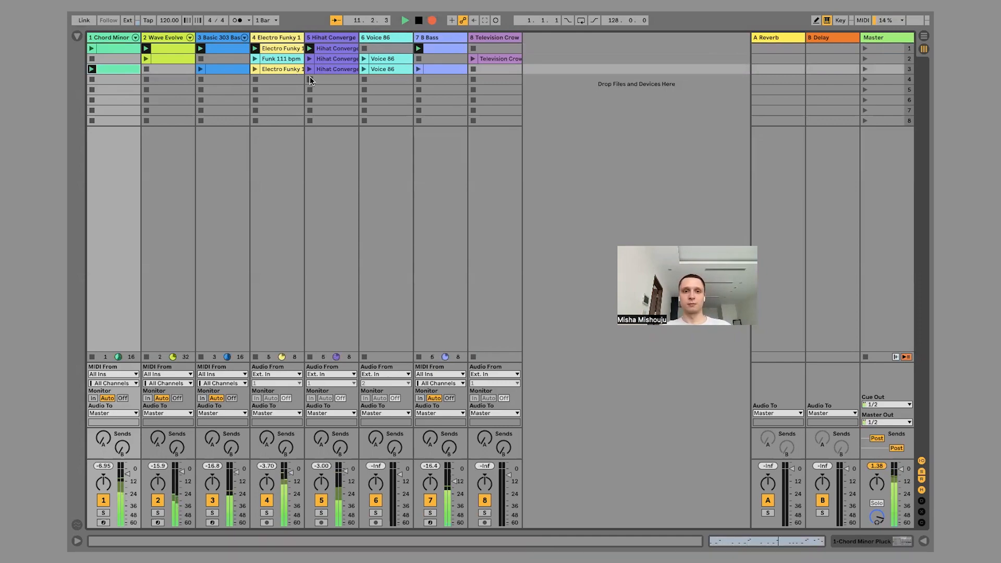
pyautogui.click(365, 59)
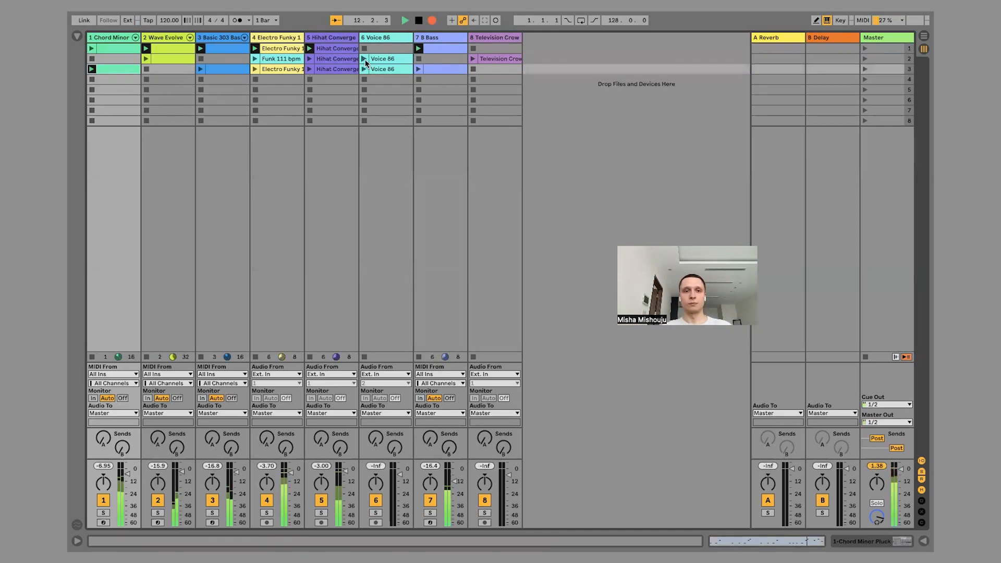
pyautogui.click(310, 80)
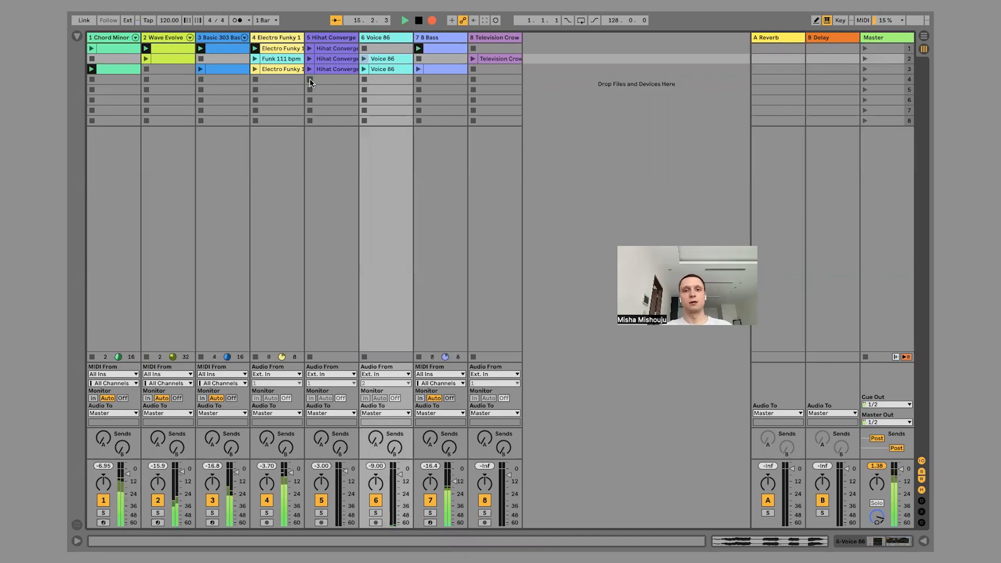
pyautogui.click(865, 59)
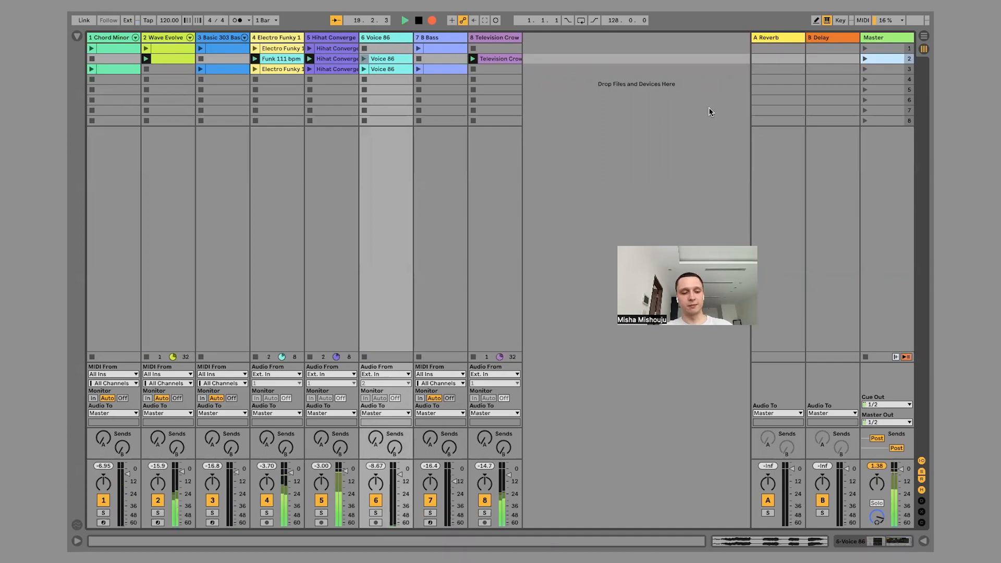
# Examine the clips being recorded in Arrangement View up close and return to Session View.
pyautogui.press('Tab')
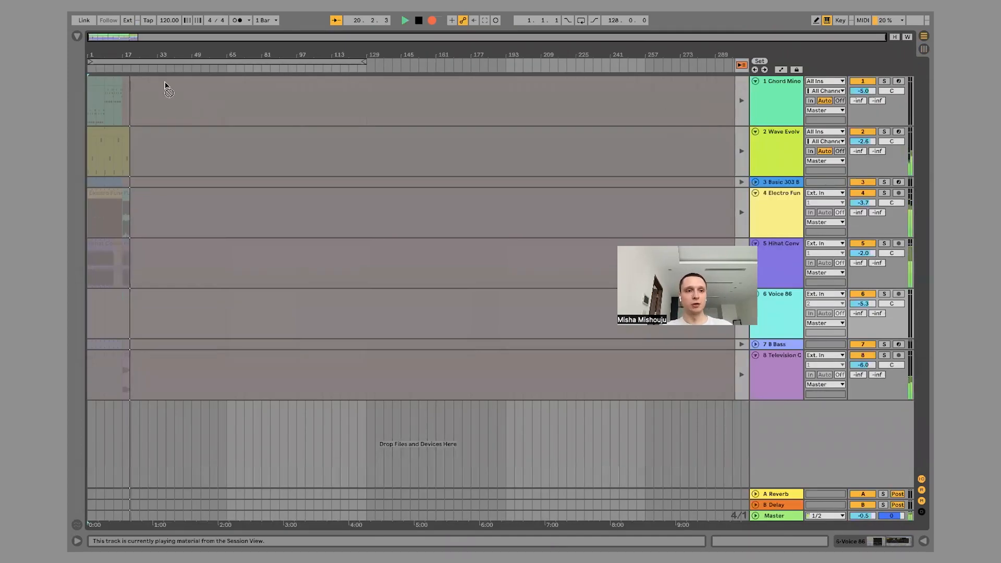
pyautogui.moveTo(123, 55); pyautogui.dragTo(233, 54)
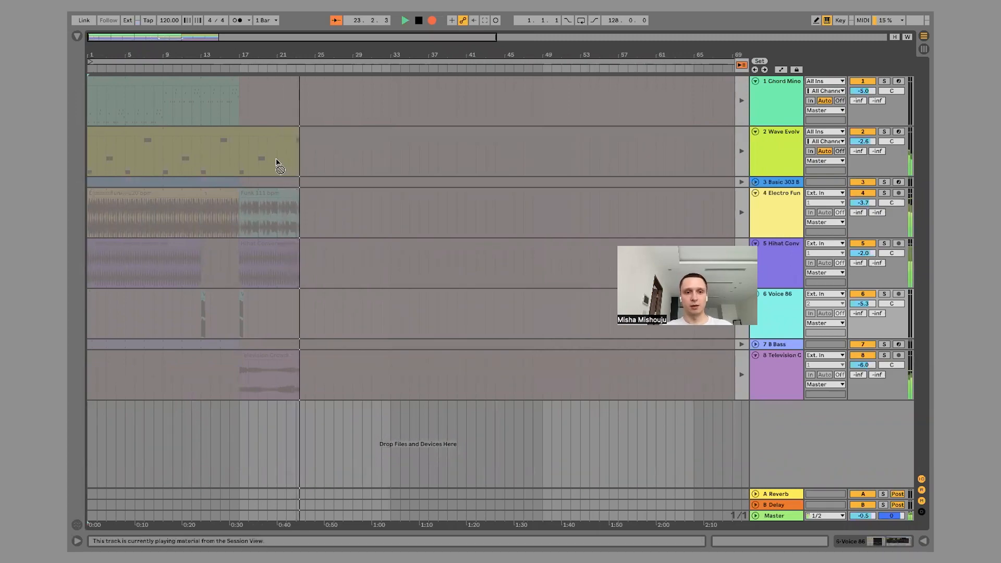
pyautogui.press('Tab')
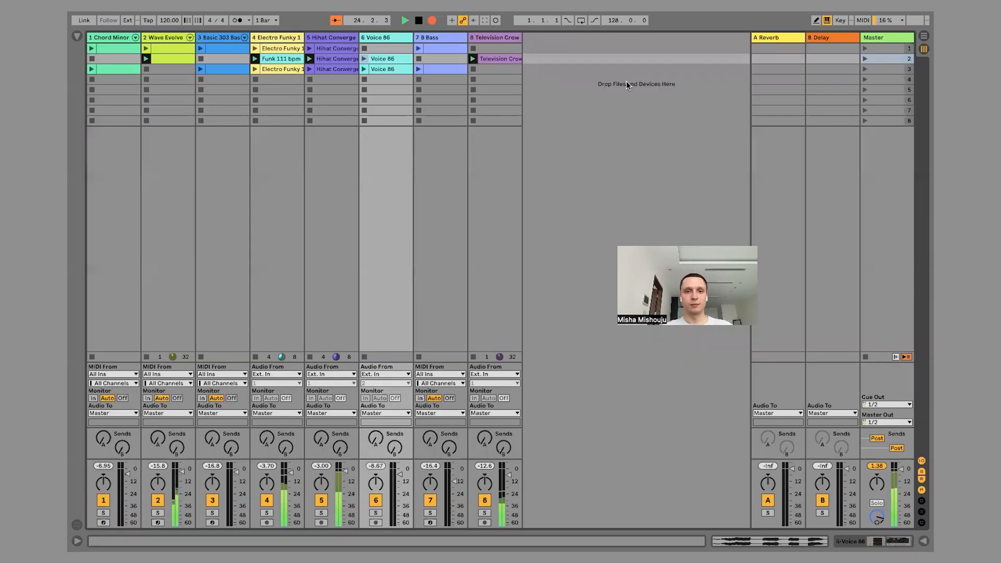
# Continue the recorded performance by launching scene 3 followed by scene 1.
pyautogui.click(865, 69)
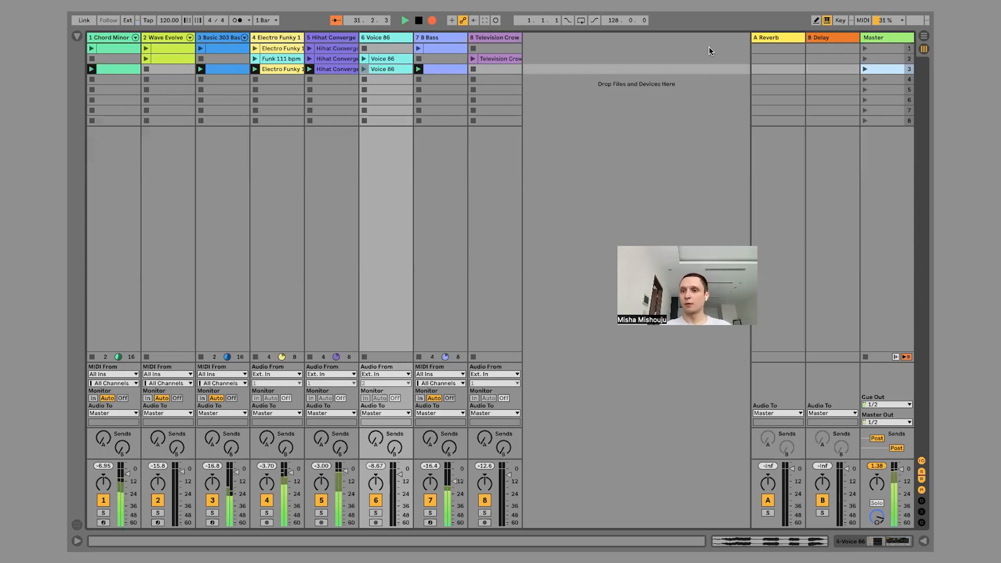
pyautogui.click(865, 48)
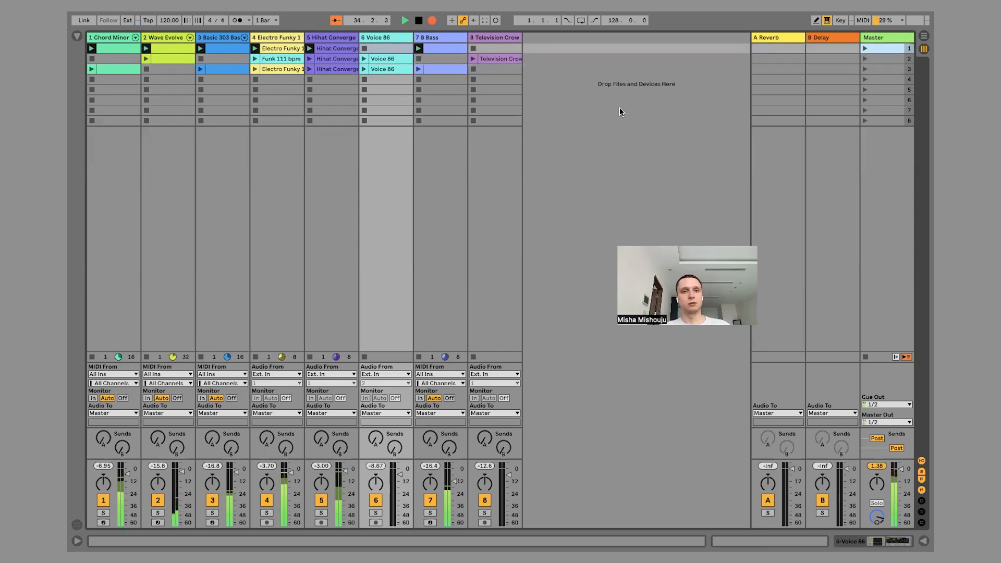
# Duplicate the scene 2 Wave Evolve clip and place the copy in scene 4.
pyautogui.click(163, 59)
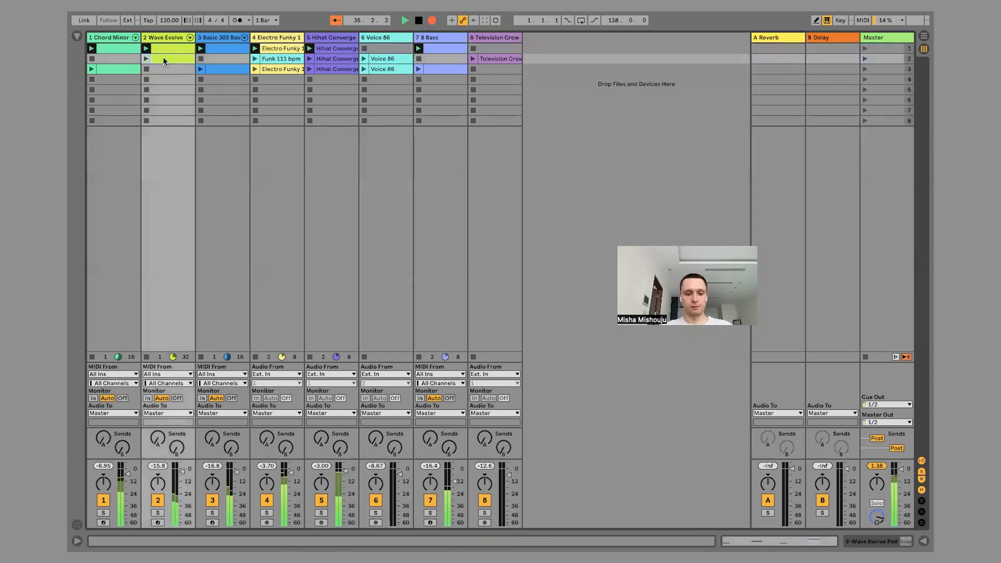
pyautogui.hotkey('ctrl', 'd')
pyautogui.moveTo(161, 65); pyautogui.dragTo(160, 79)
# Transpose all notes of the scene 4 Wave Evolve clip up two octaves and stop that track's playback.
pyautogui.doubleClick(160, 80)
pyautogui.click(412, 440)
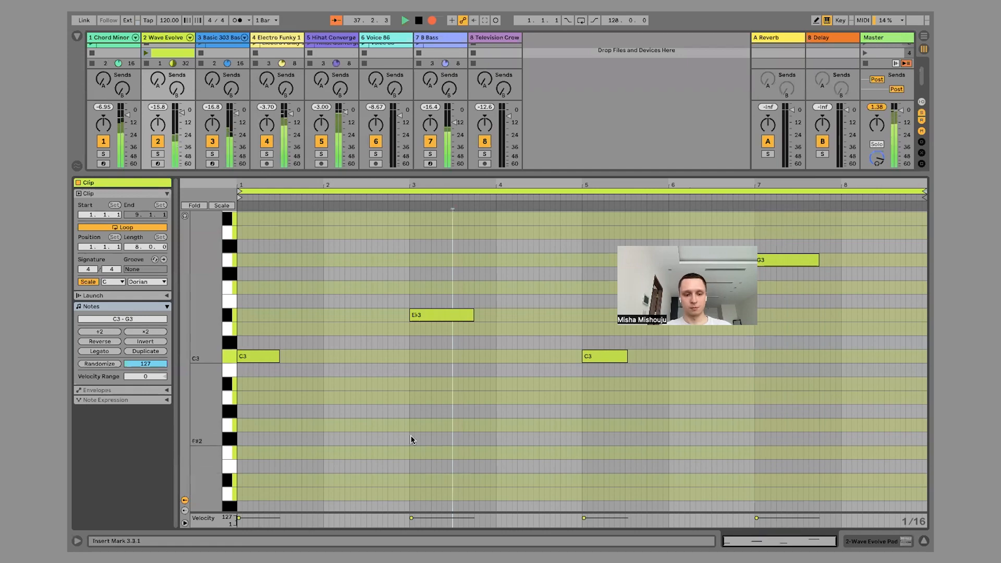
pyautogui.hotkey('ctrl', 'a')
pyautogui.hotkey('shift', 'Up')
pyautogui.hotkey('shift', 'Up')
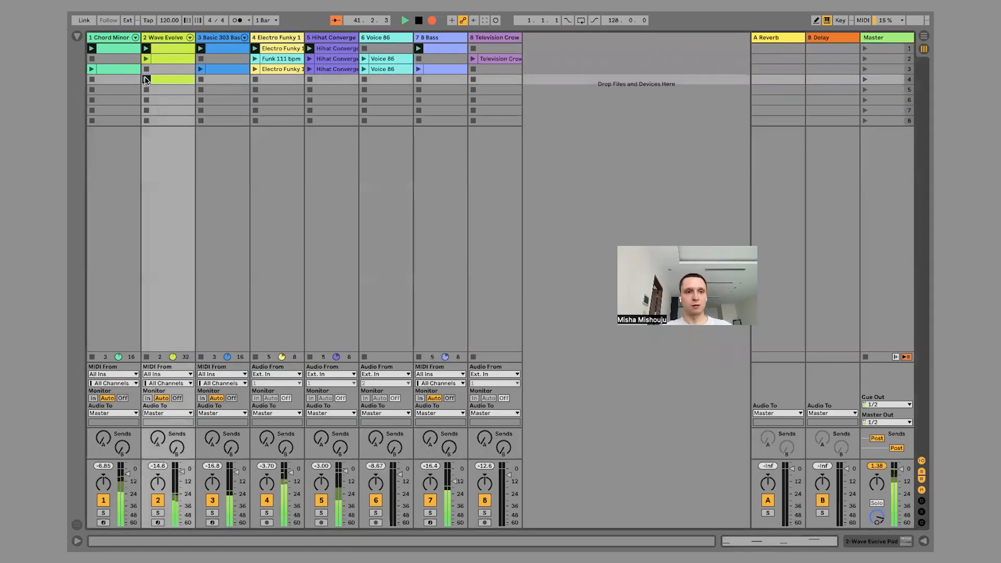
pyautogui.click(146, 71)
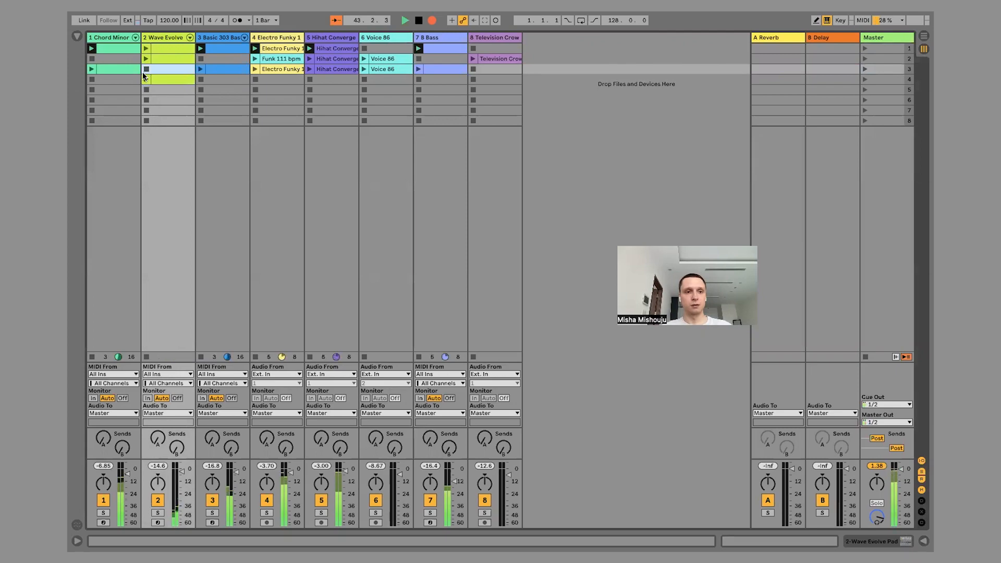
# Move the transposed Wave Evolve clip from scene 4 up to scene 3 and launch scene 3.
pyautogui.moveTo(163, 79); pyautogui.dragTo(165, 71)
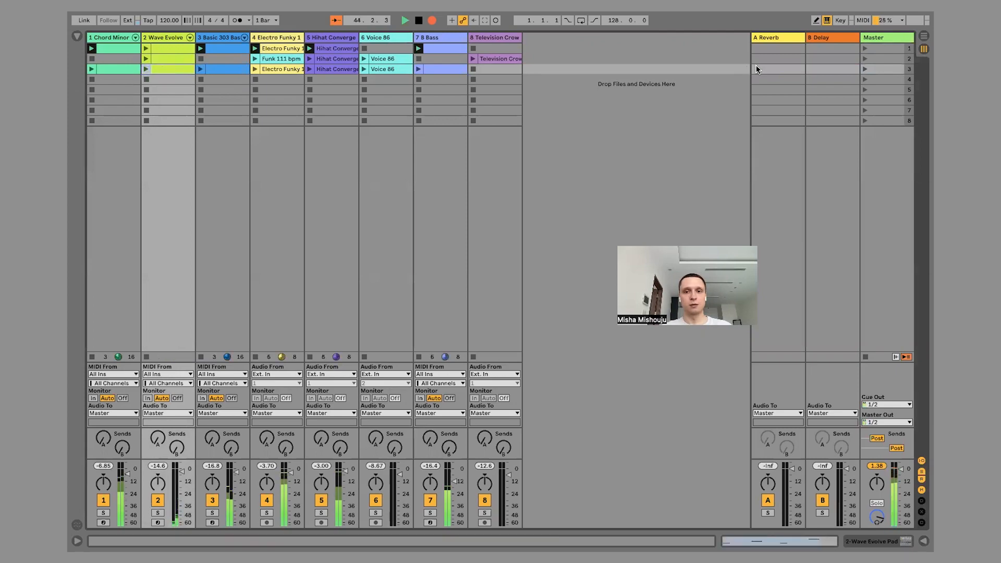
pyautogui.click(864, 70)
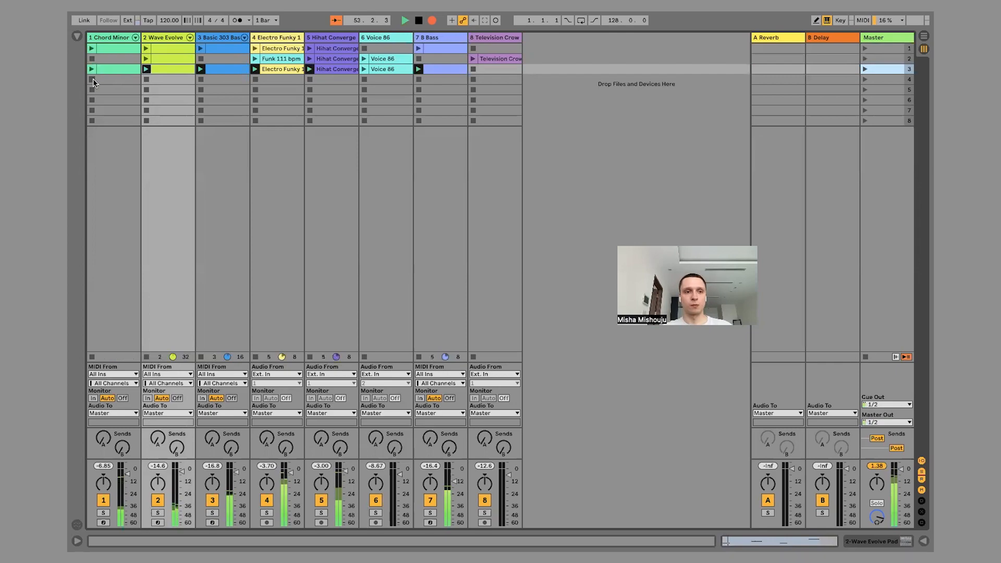
# Vary the recorded performance by launching Funk 111 bpm, the scene 2 Voice 86 clip and Television Crowd, and stopping the 8 Bass track.
pyautogui.click(255, 59)
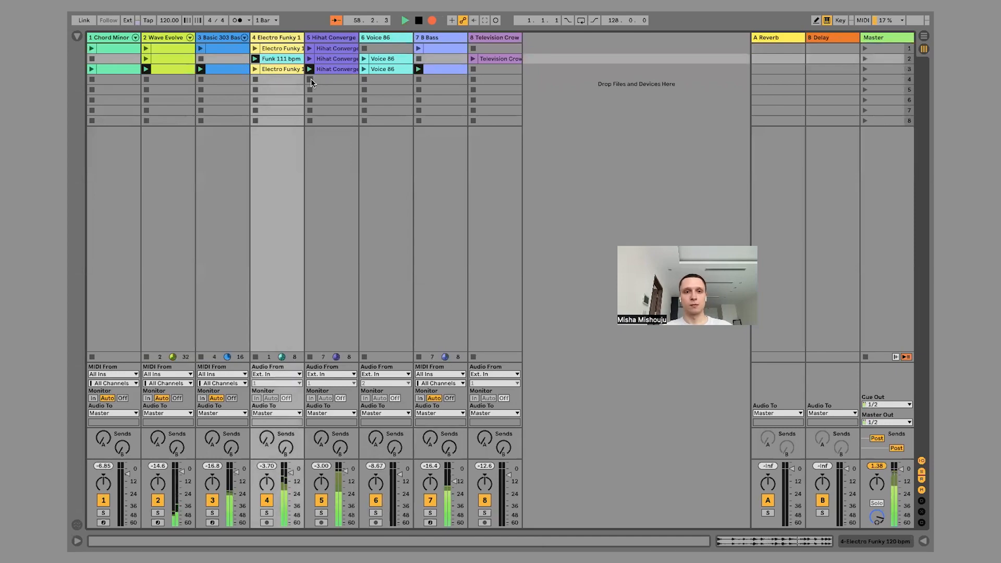
pyautogui.click(364, 59)
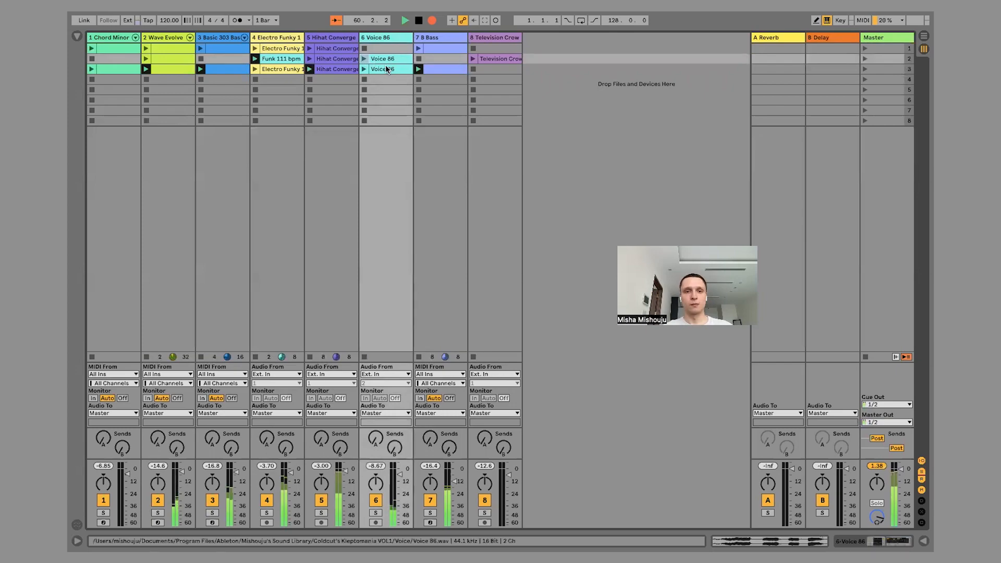
pyautogui.click(418, 79)
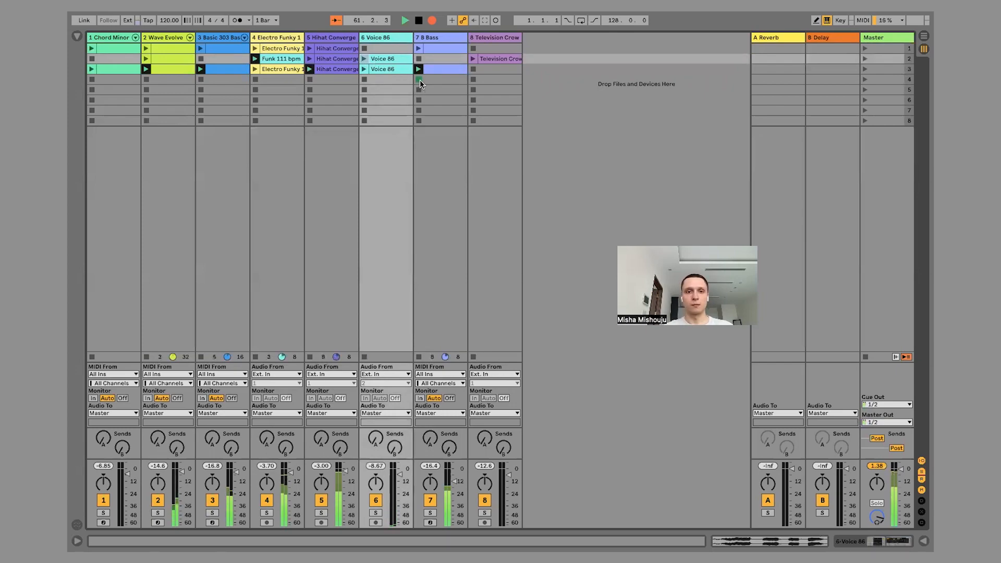
pyautogui.click(473, 58)
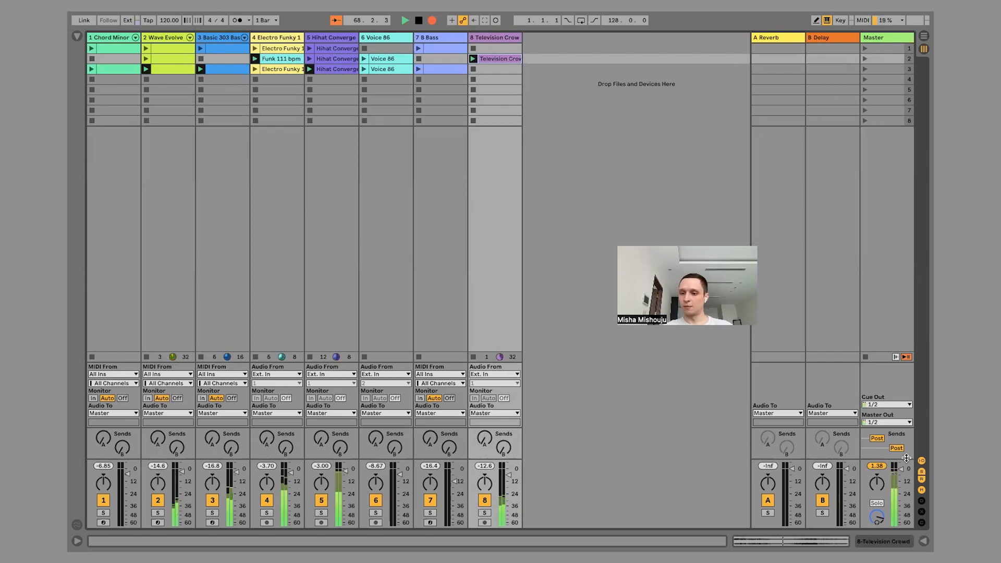
# End the recording with a gradual master volume fade-out, stopping track 4 and launching the scene 3 Voice 86 clip along the way.
pyautogui.moveTo(900, 469); pyautogui.dragTo(901, 474)
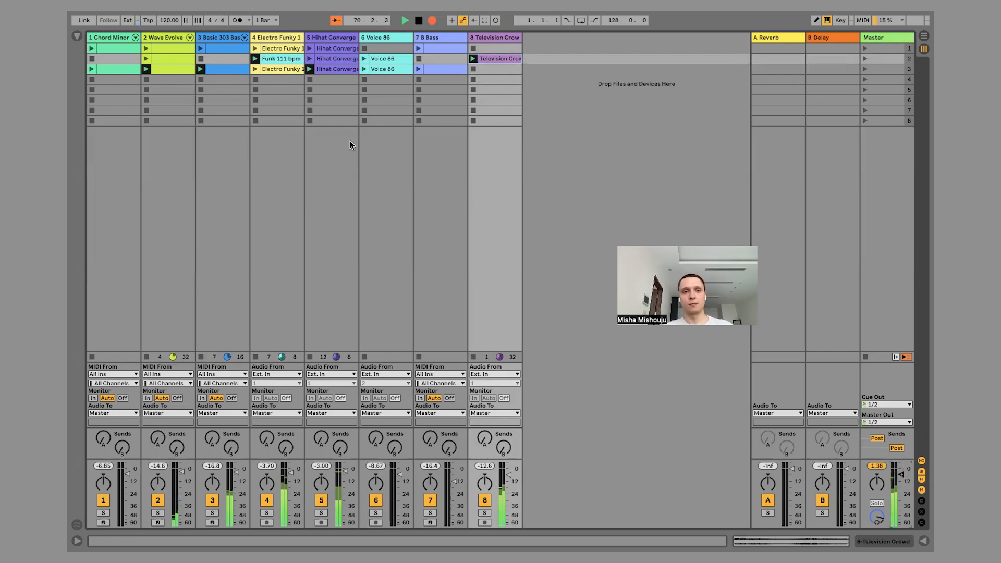
pyautogui.click(256, 80)
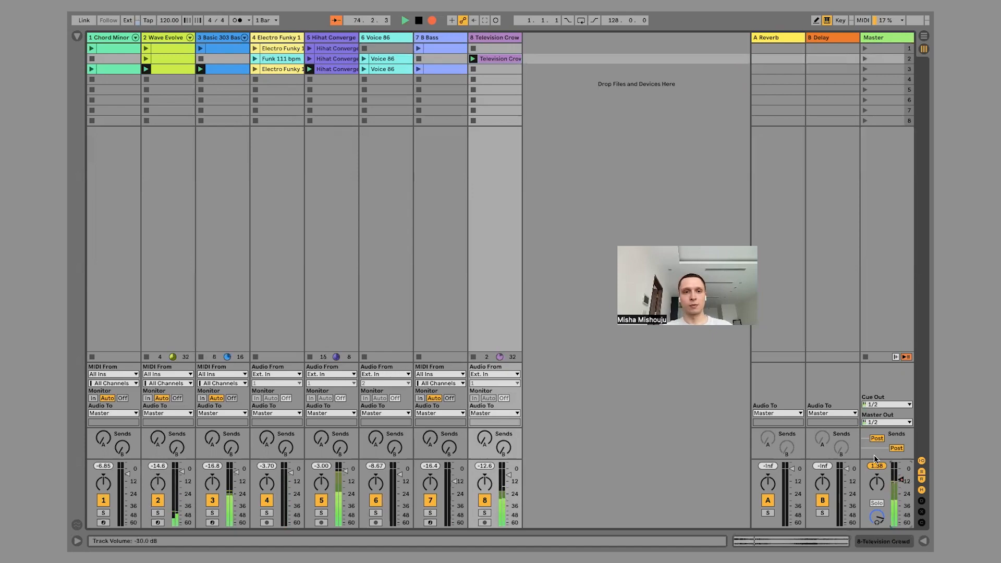
pyautogui.click(386, 69)
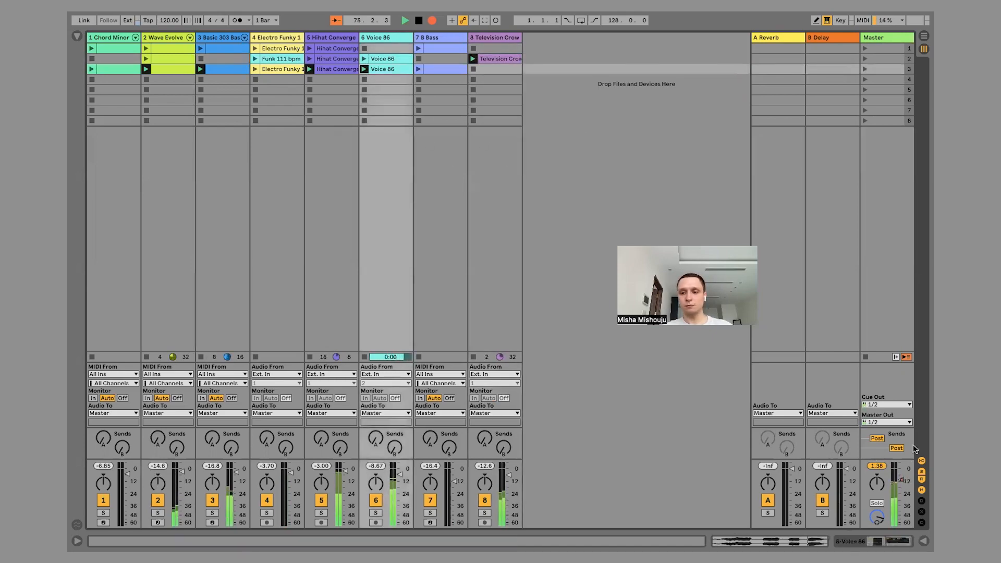
pyautogui.moveTo(904, 480); pyautogui.dragTo(901, 483)
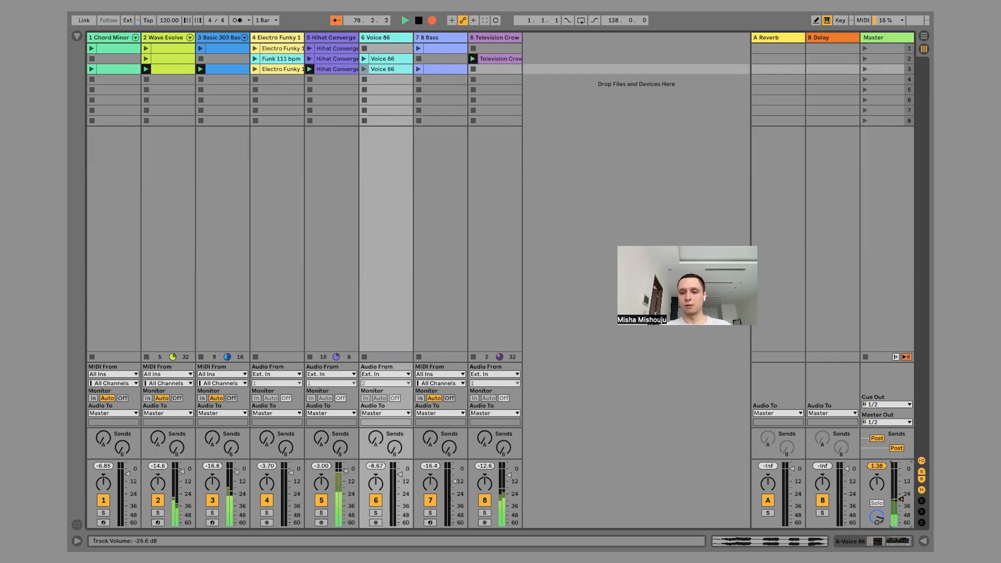
pyautogui.moveTo(901, 499); pyautogui.dragTo(901, 523)
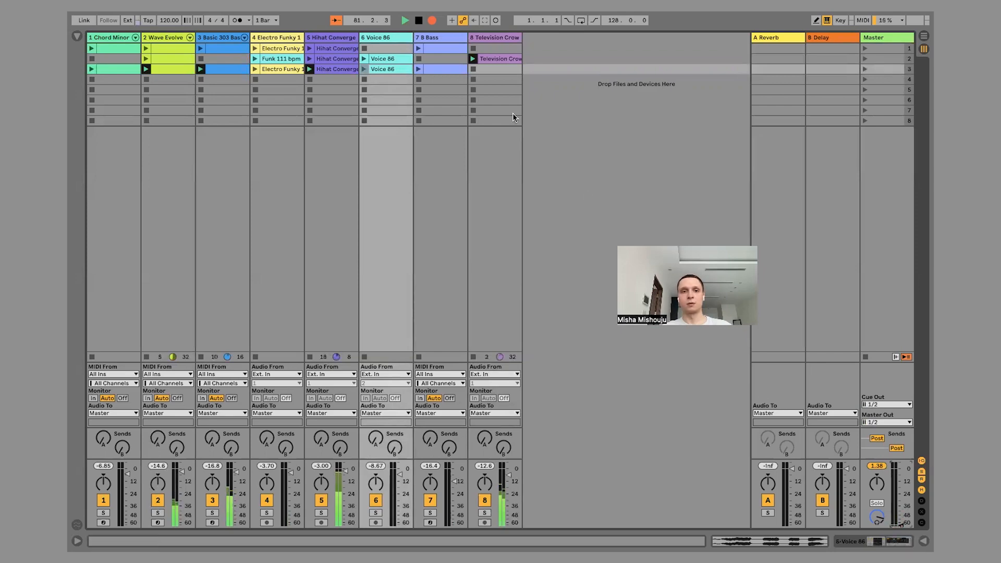
pyautogui.click(418, 20)
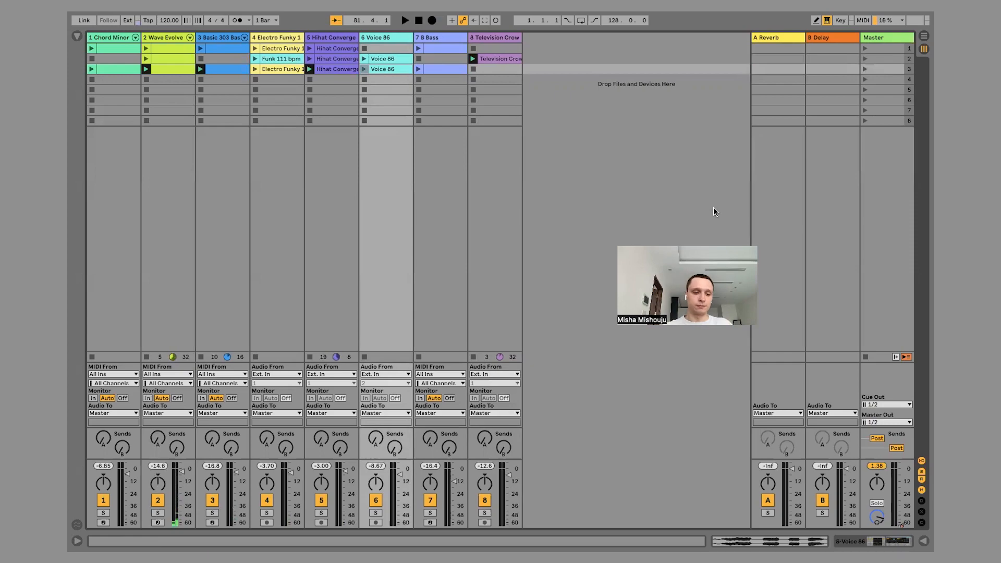
# Show the recorded performance in Arrangement View, place the insert marker at bar 9 and reactivate the arrangement clips on all tracks.
pyautogui.press('Tab')
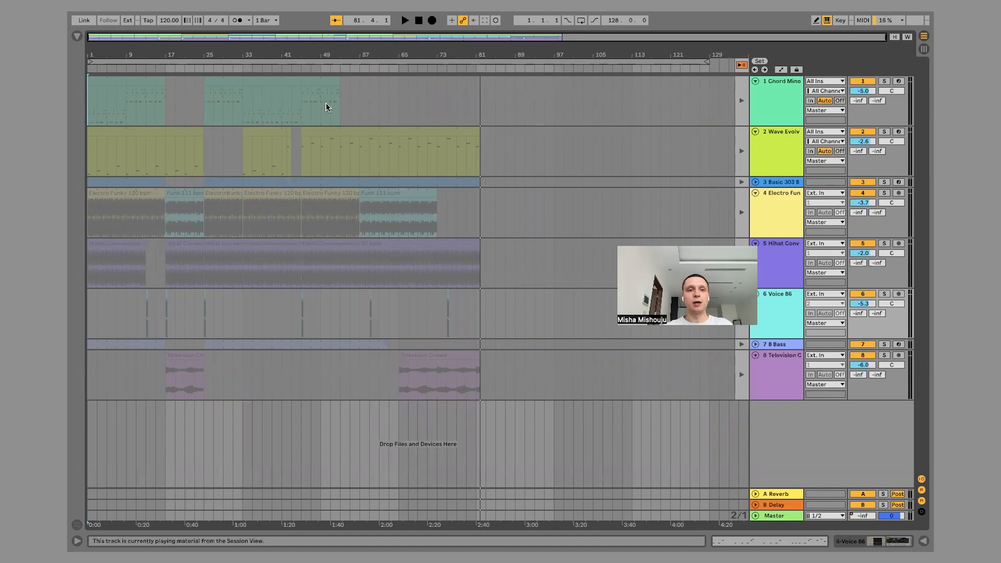
pyautogui.click(126, 92)
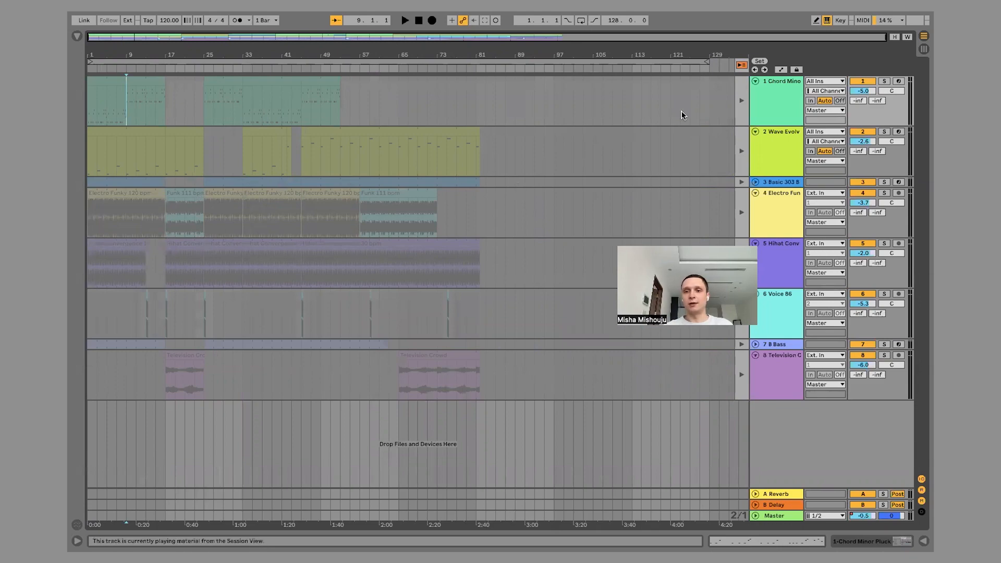
pyautogui.click(741, 66)
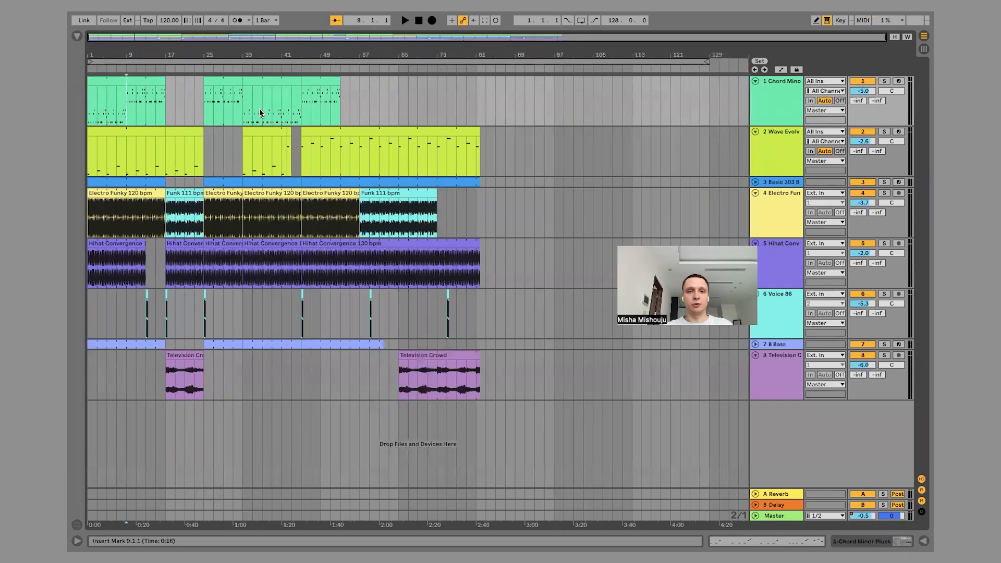
# Launch scene 1 in Session View, then return to Arrangement View and switch playback back to the arrangement clips.
pyautogui.press('Tab')
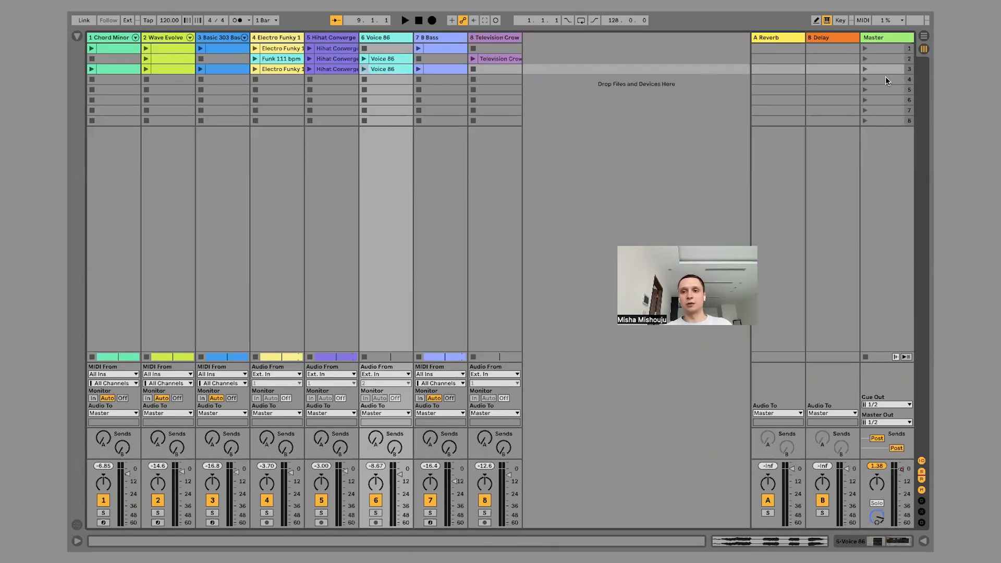
pyautogui.click(865, 49)
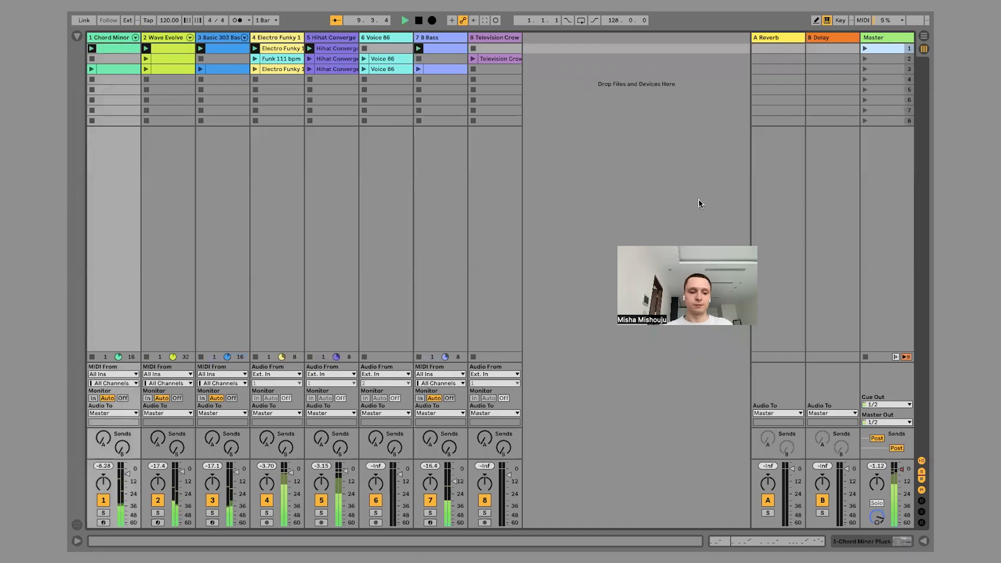
pyautogui.press('Tab')
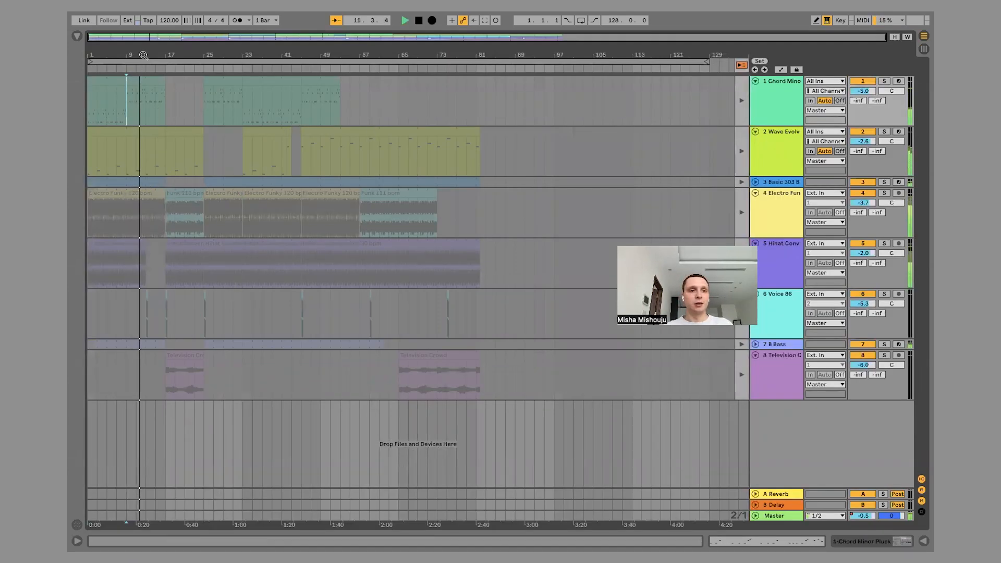
pyautogui.moveTo(143, 54); pyautogui.dragTo(251, 55)
pyautogui.moveTo(332, 56); pyautogui.dragTo(177, 56)
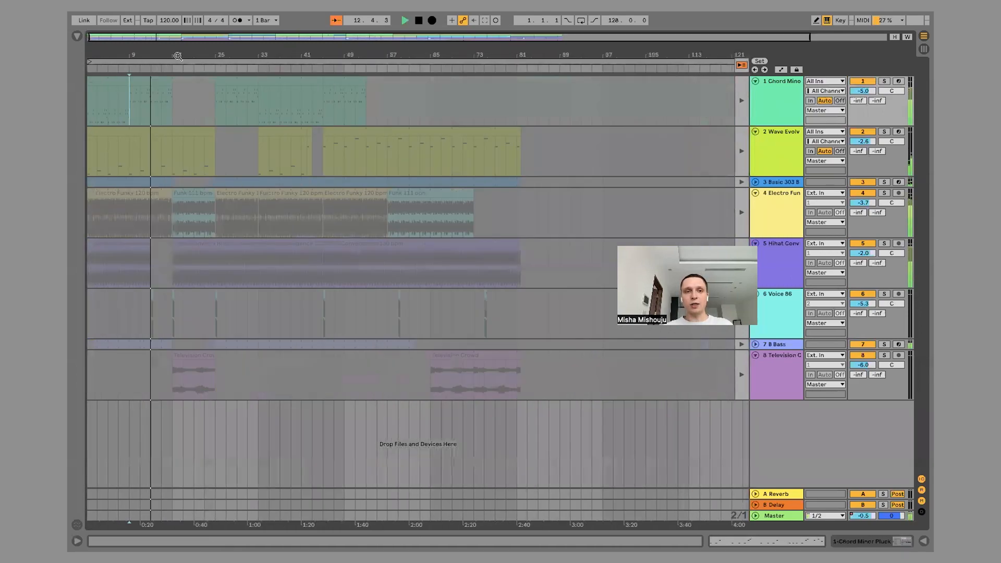
pyautogui.click(741, 65)
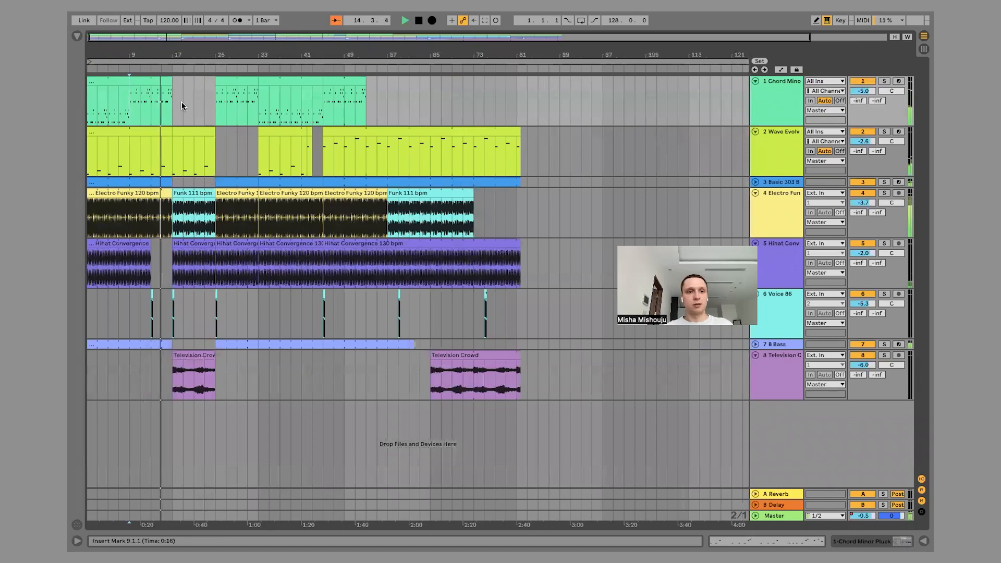
# Examine the playing arrangement up close, including the gap in the Wave Evolve track from bar 43 and the Voice 86 clip at bar 45.
pyautogui.moveTo(156, 55); pyautogui.dragTo(350, 53)
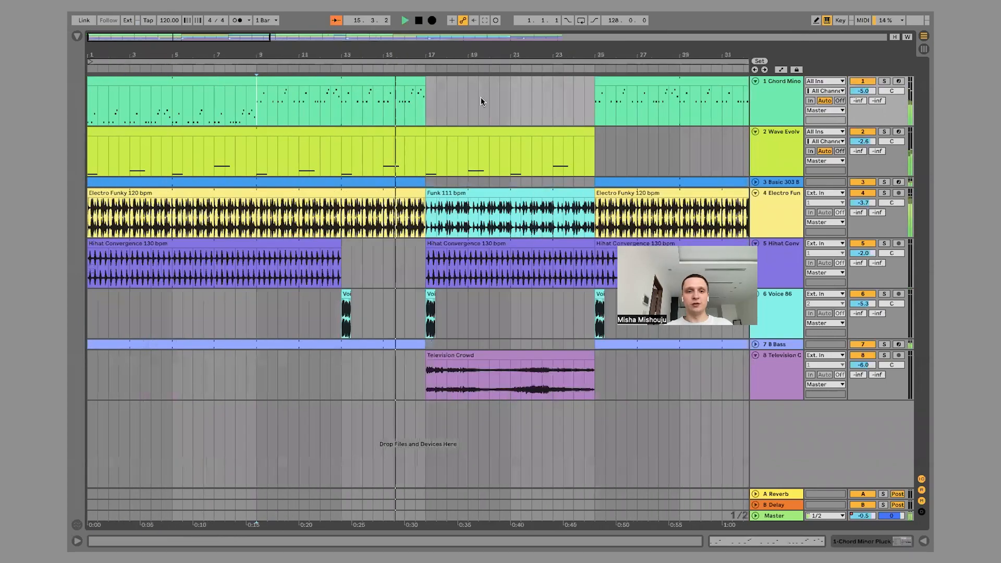
pyautogui.press('Tab')
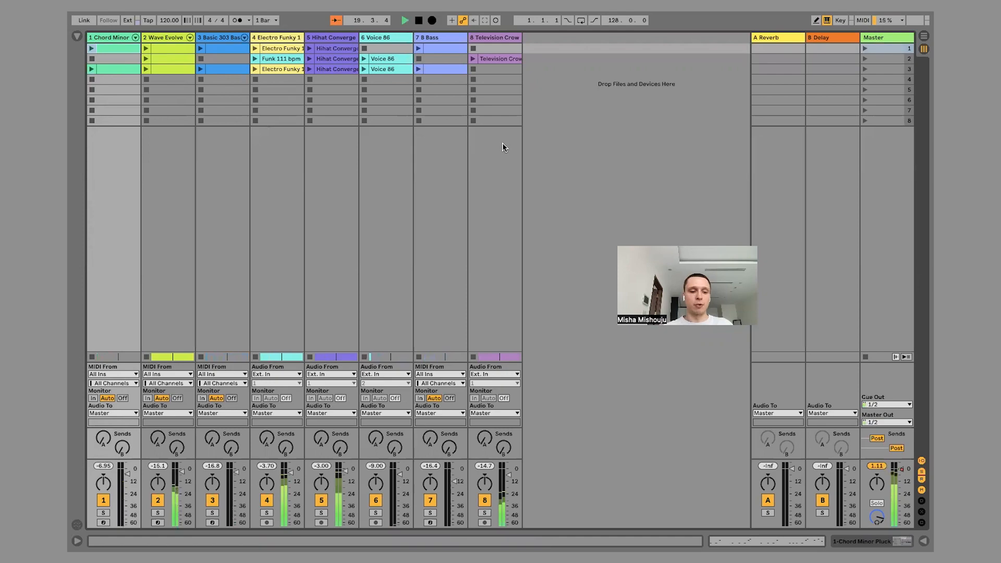
pyautogui.press('Tab')
pyautogui.moveTo(492, 56); pyautogui.dragTo(292, 54)
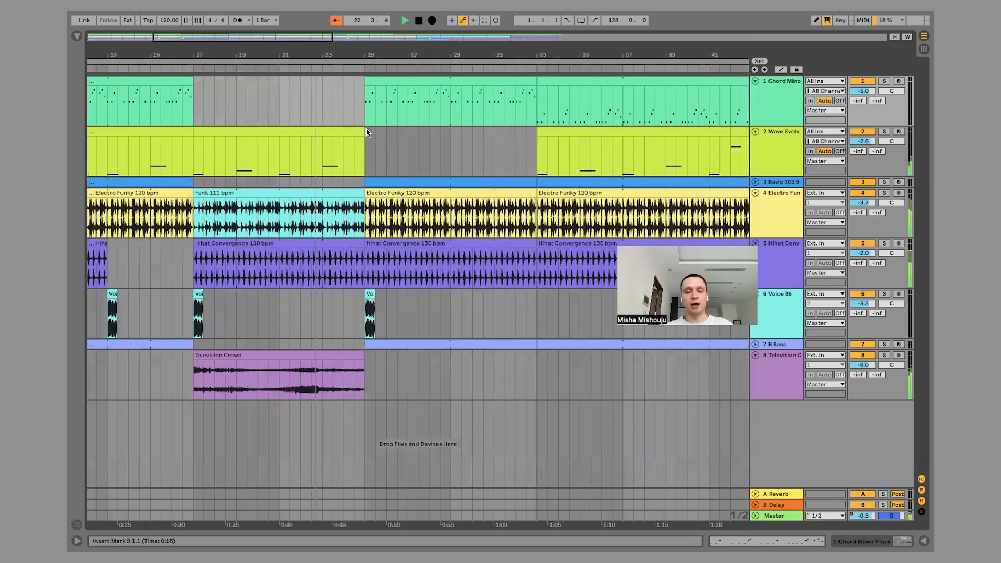
pyautogui.moveTo(361, 55); pyautogui.dragTo(361, 49)
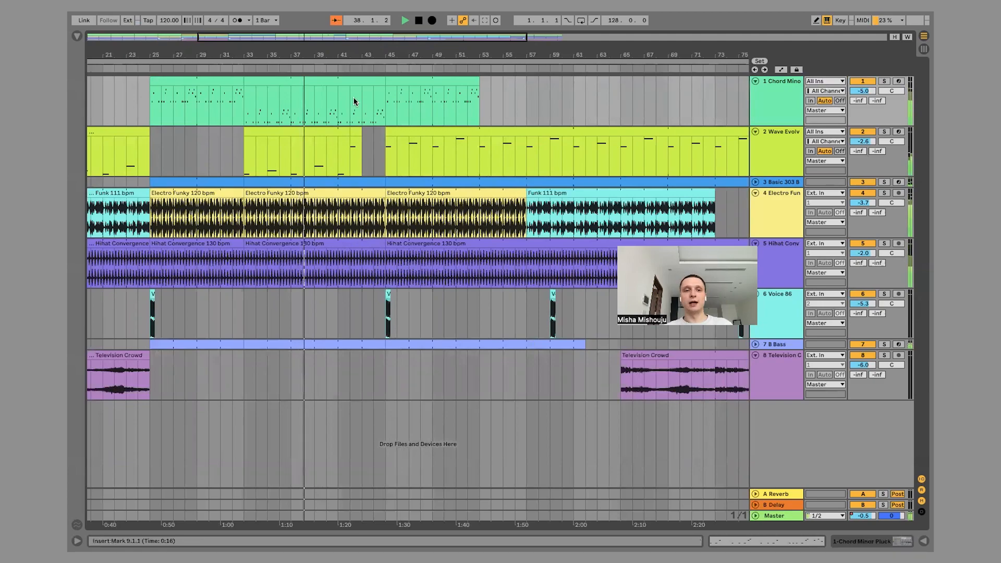
pyautogui.moveTo(340, 52); pyautogui.dragTo(379, 107)
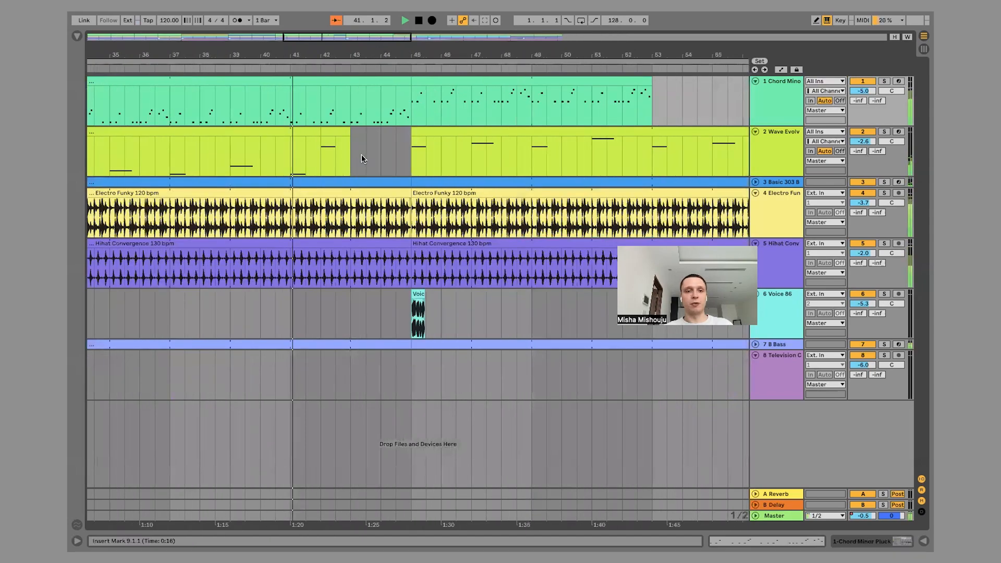
pyautogui.moveTo(409, 154); pyautogui.dragTo(372, 145)
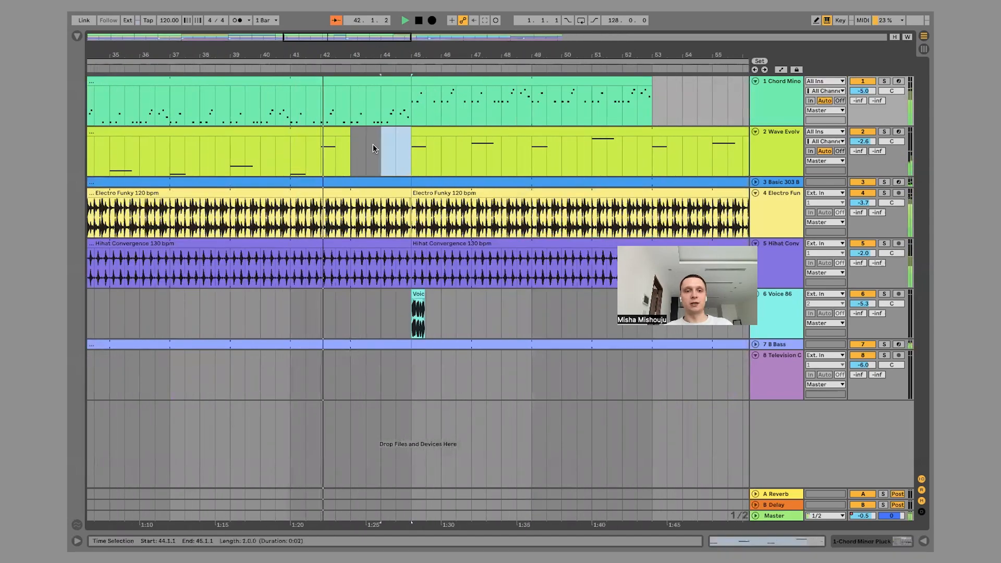
pyautogui.click(366, 143)
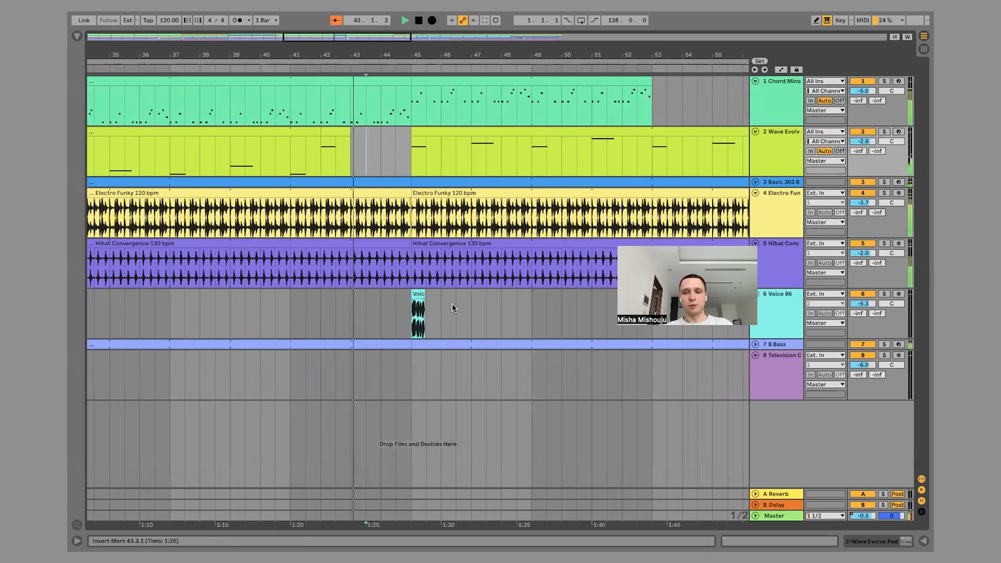
pyautogui.click(418, 313)
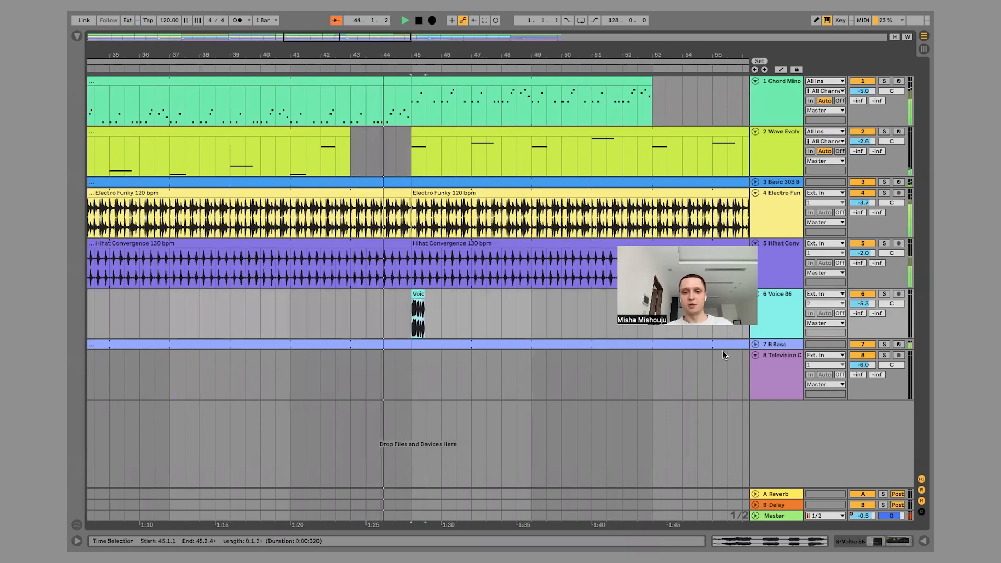
# Unfold the 8 Bass track in the arrangement and stop playback.
pyautogui.click(755, 344)
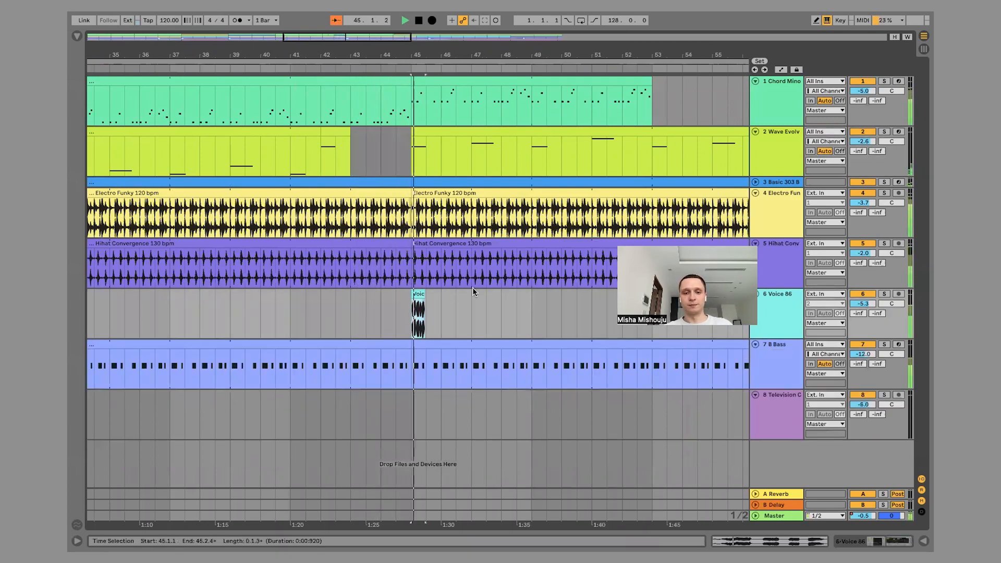
pyautogui.moveTo(449, 49); pyautogui.dragTo(306, 48)
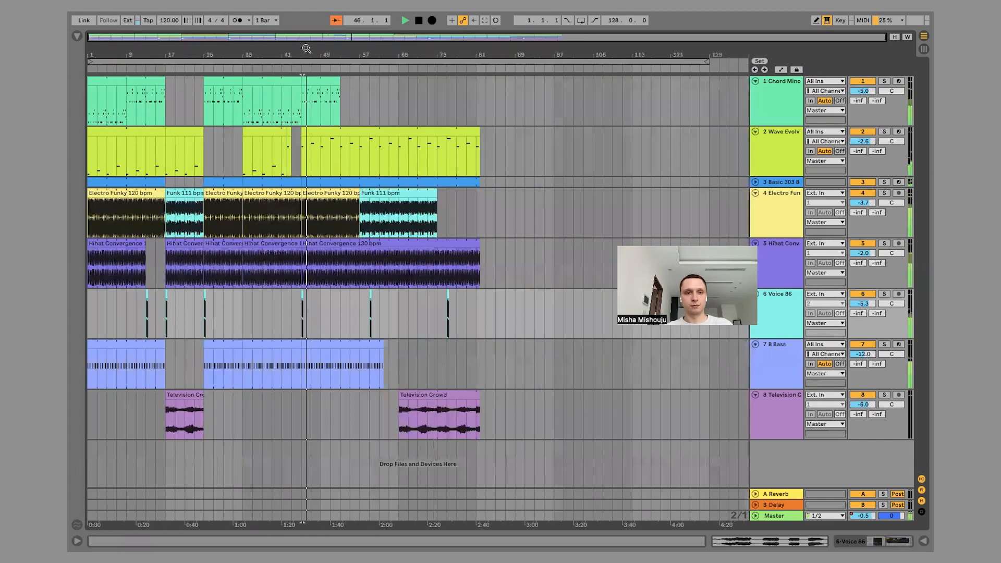
pyautogui.click(418, 20)
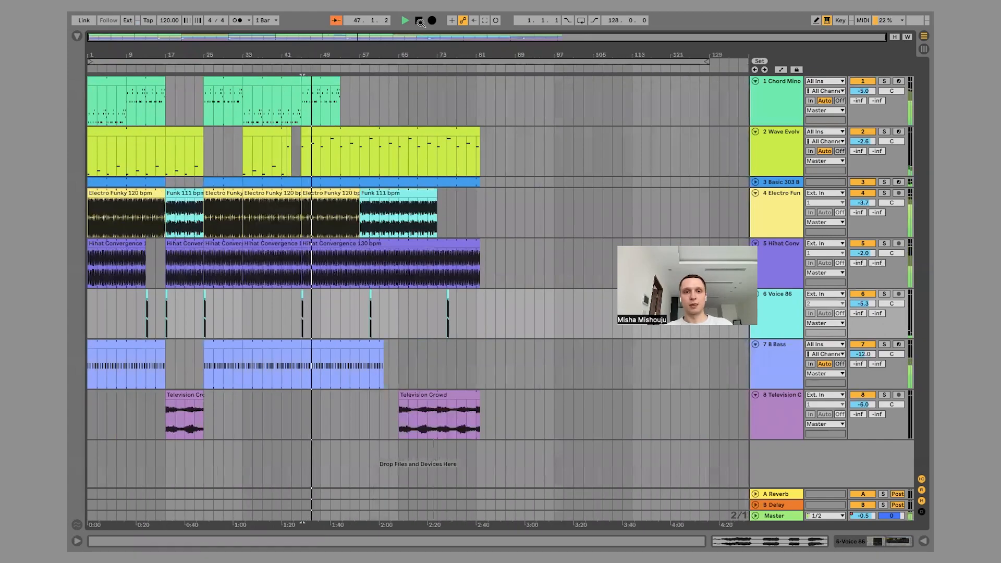